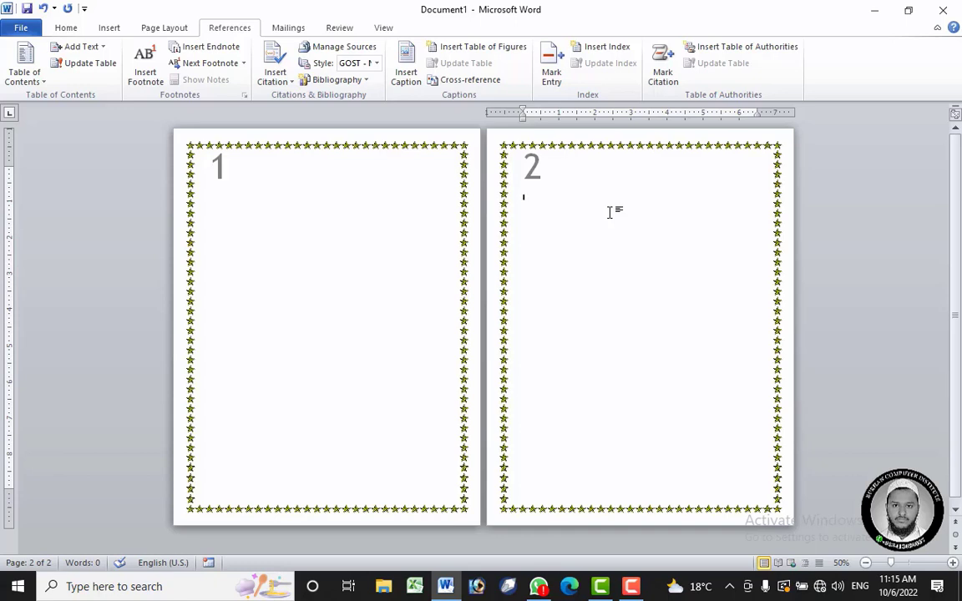
- Generate random sample paragraphs on page 2 with the =rand() function
type("=rand")
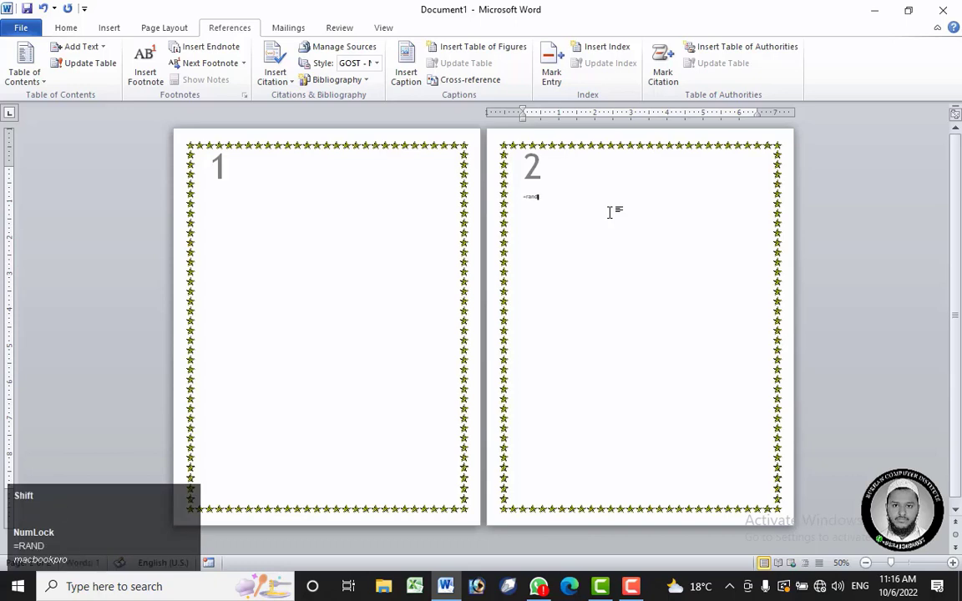
type("()")
key("Return")
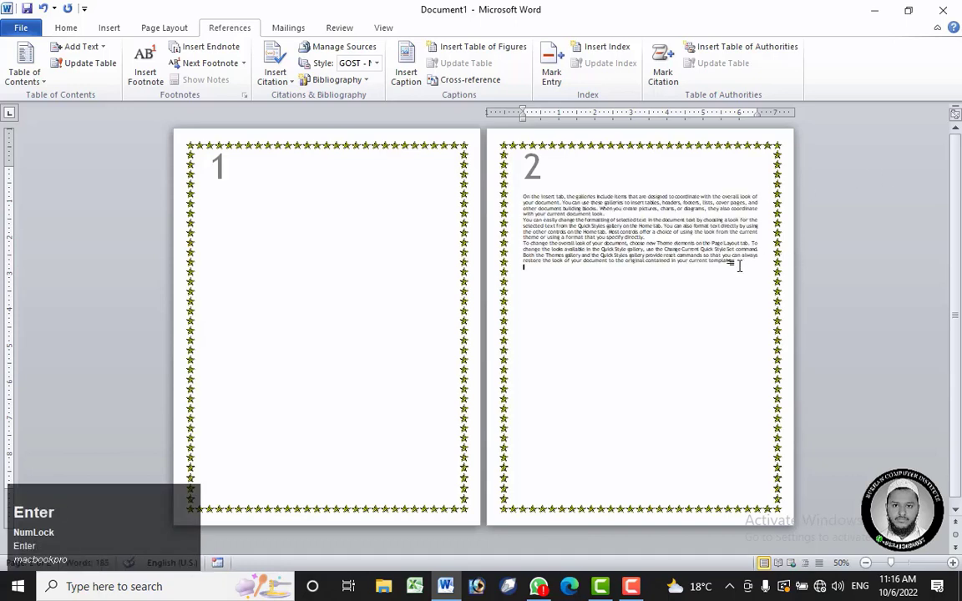
- Set the spacing after all the sample paragraphs on page 2 to Auto
left_click_drag(739, 266, 515, 115)
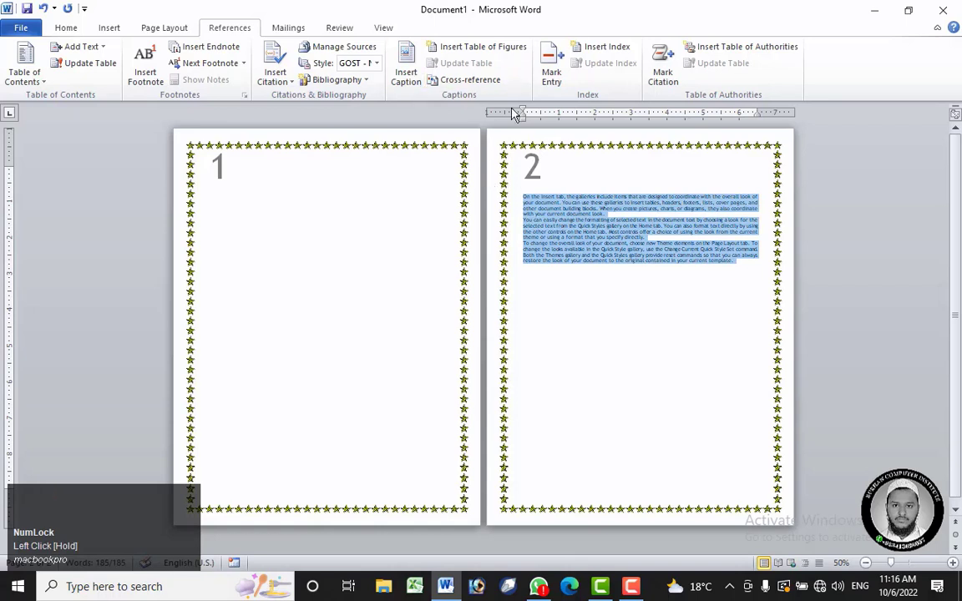
left_click(164, 27)
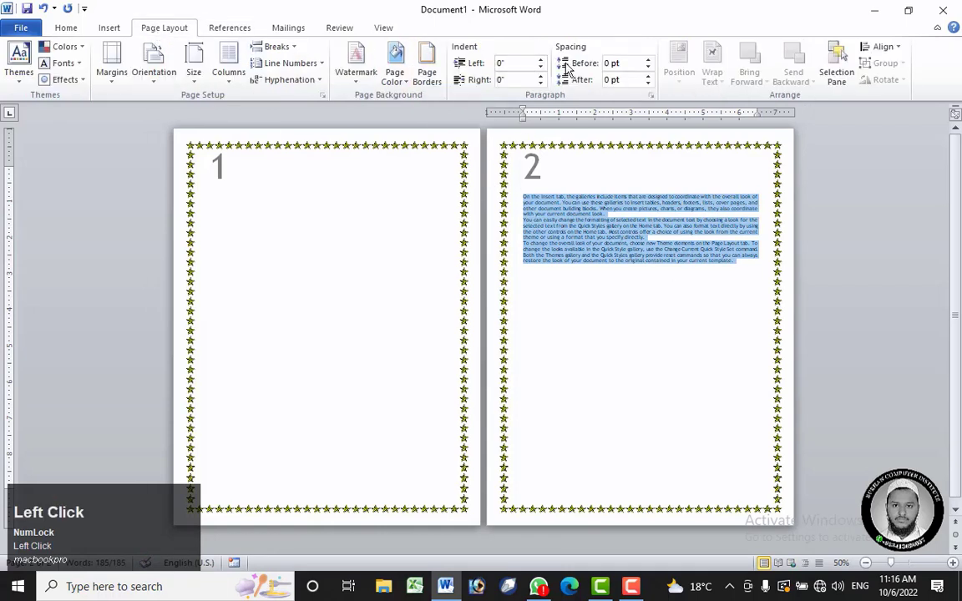
left_click(618, 81)
type("a")
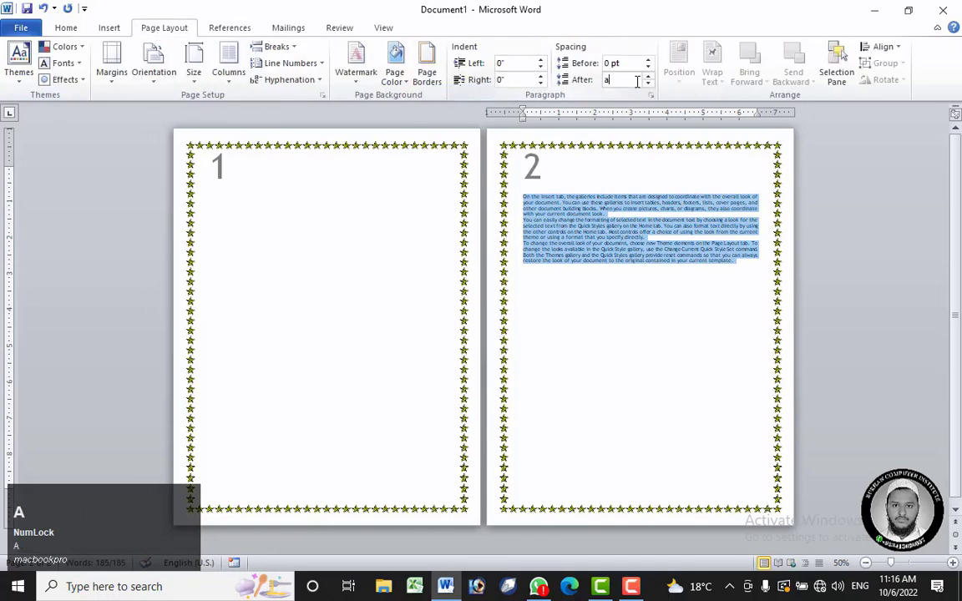
type("uto")
key("Return")
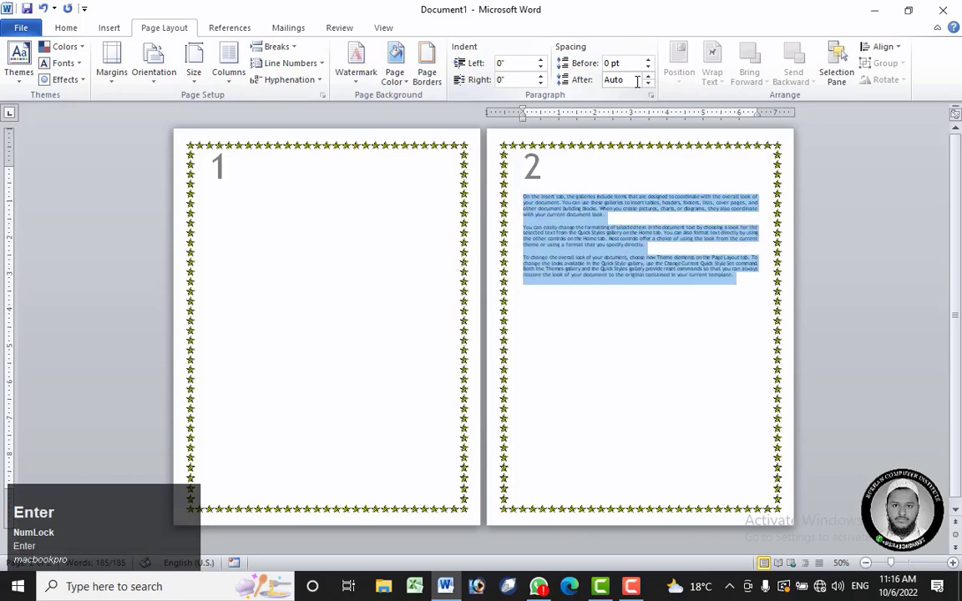
- Copy the sample paragraphs and paste them 20 times below the originals, filling pages through page 8
left_click_drag(716, 275, 495, 186)
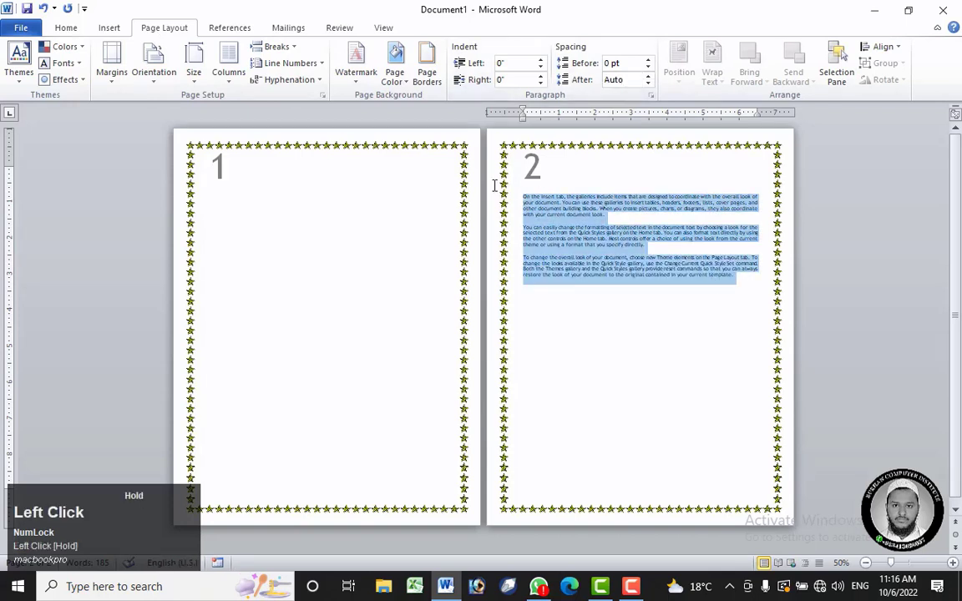
key("ctrl+c")
left_click(666, 308)
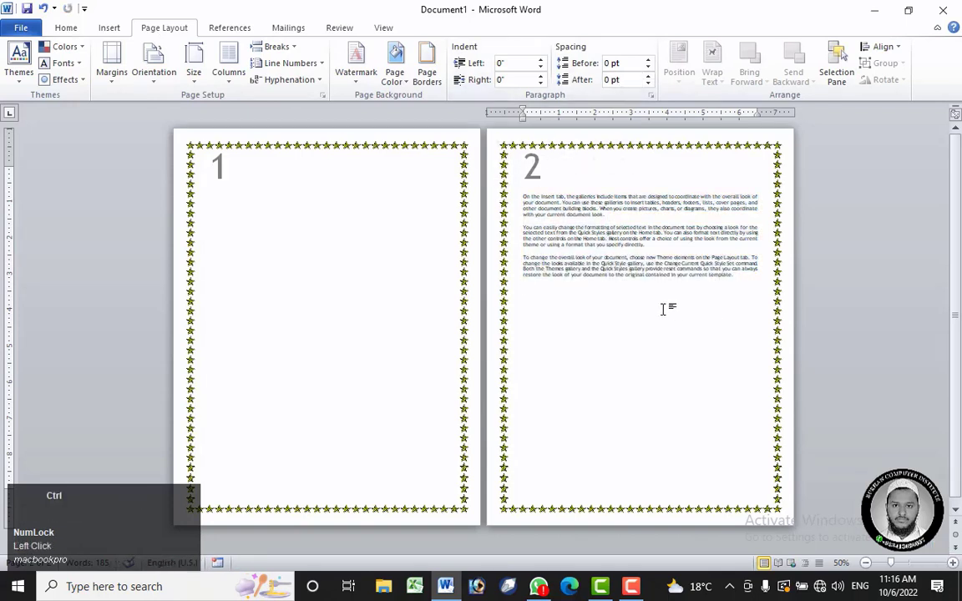
key("ctrl+v")
key("ctrl+v")
key("ctrl+v")
key("ctrl+v")
key("ctrl+v")
key("ctrl+v")
key("ctrl+v")
key("ctrl+v")
key("ctrl+v")
key("ctrl+v")
key("ctrl+v")
key("ctrl+v")
key("ctrl+v")
key("ctrl+v")
key("ctrl+v")
key("ctrl+v")
key("ctrl+v")
key("ctrl+v")
key("ctrl+v")
key("ctrl+v")
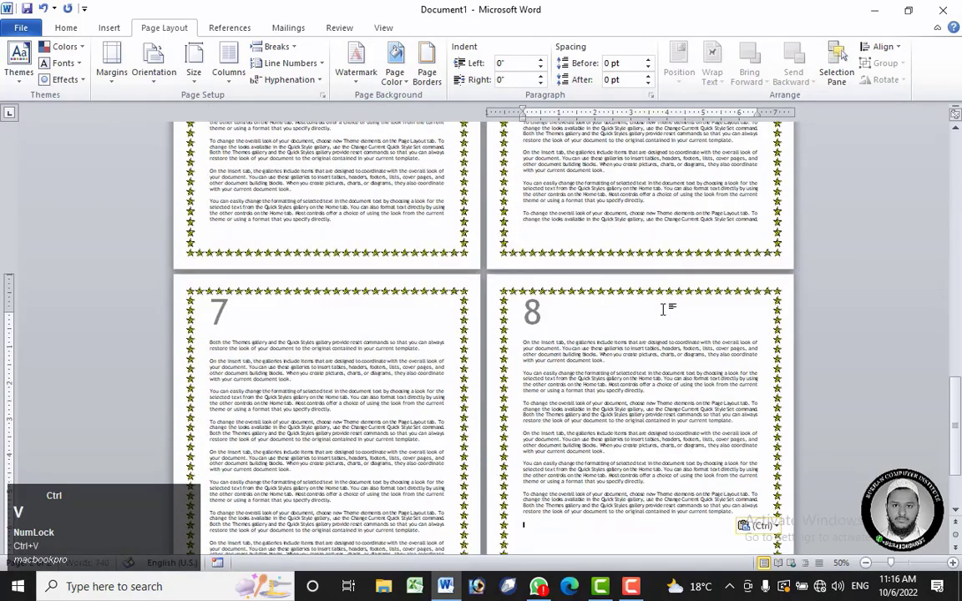
- Add the heading line "Chapter No1" above the first paragraph on page 2
scroll(670, 376, "down", 3, "ctrl")
scroll(302, 189, "up", 2, "ctrl")
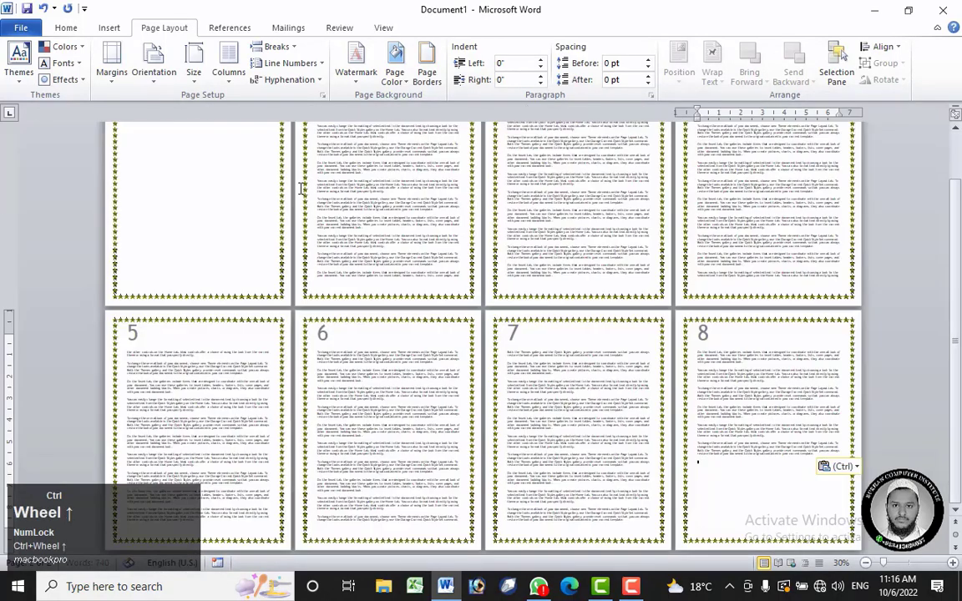
scroll(302, 189, "up", 2)
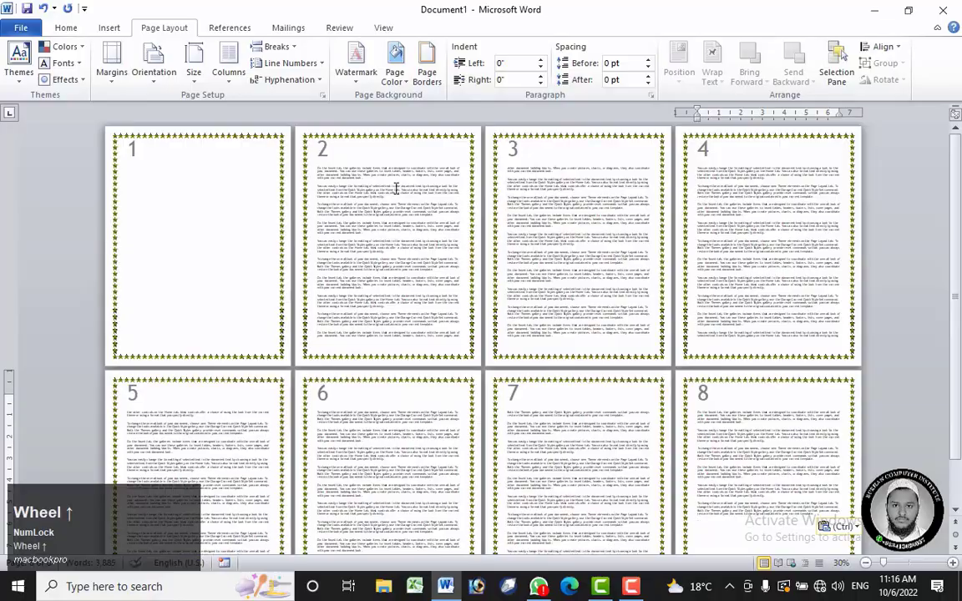
scroll(409, 196, "up", 4, "ctrl")
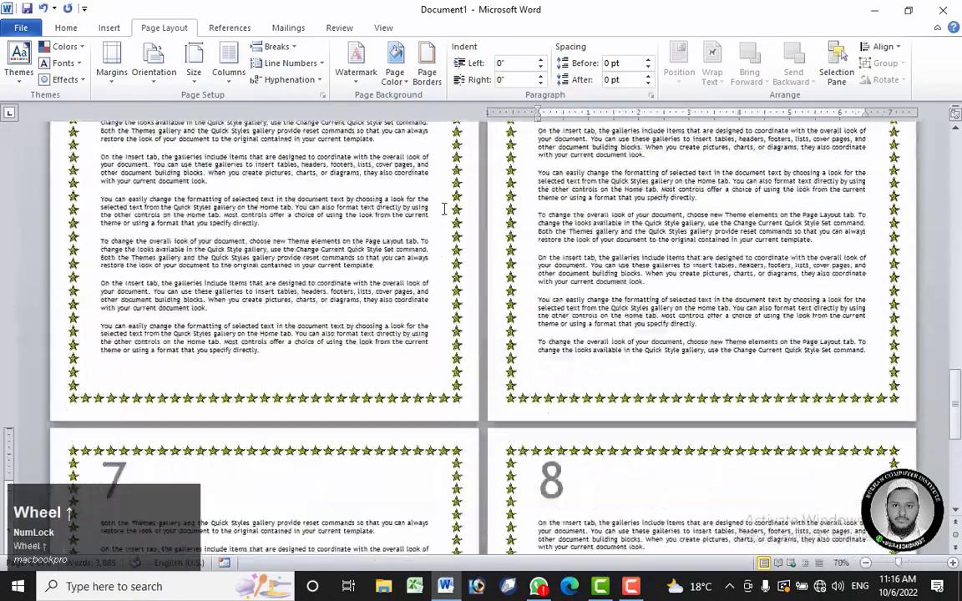
scroll(445, 208, "up", 15)
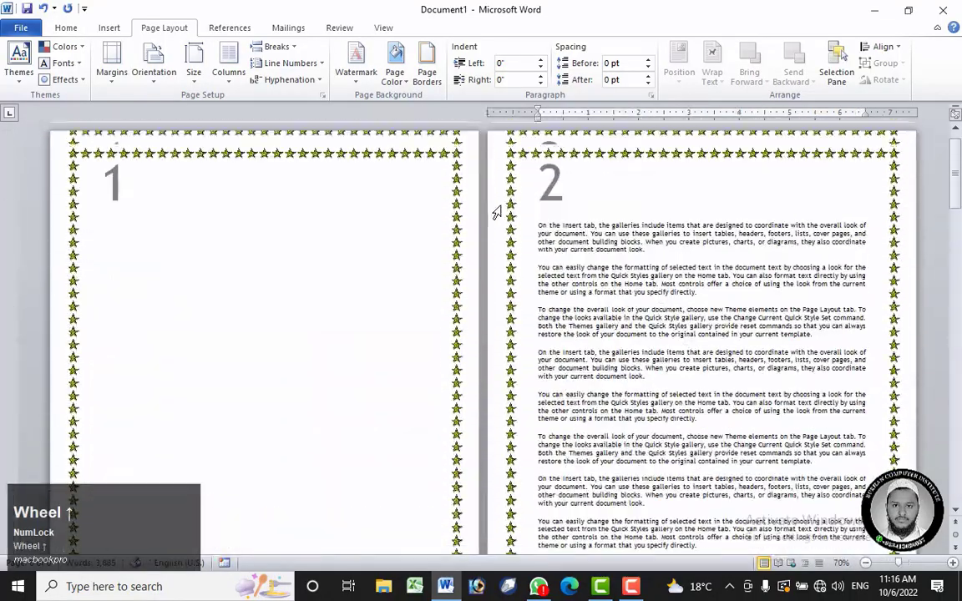
left_click(538, 227)
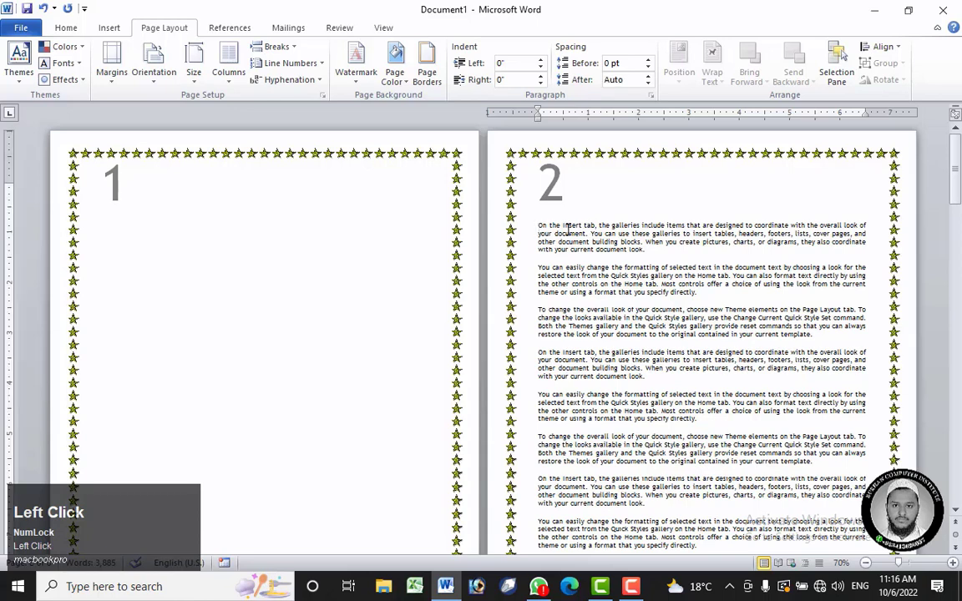
key("Return")
type("C")
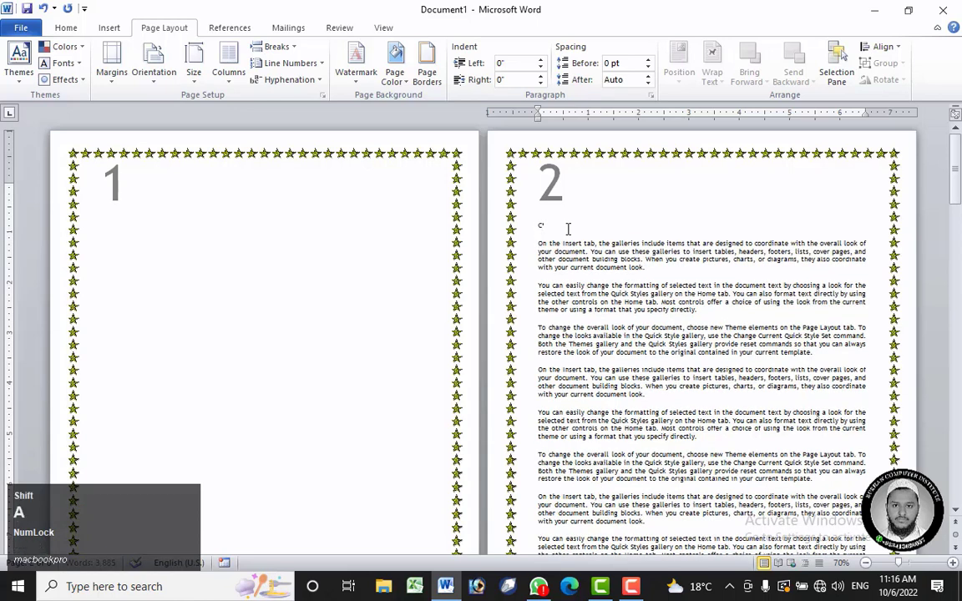
type("a")
type("h")
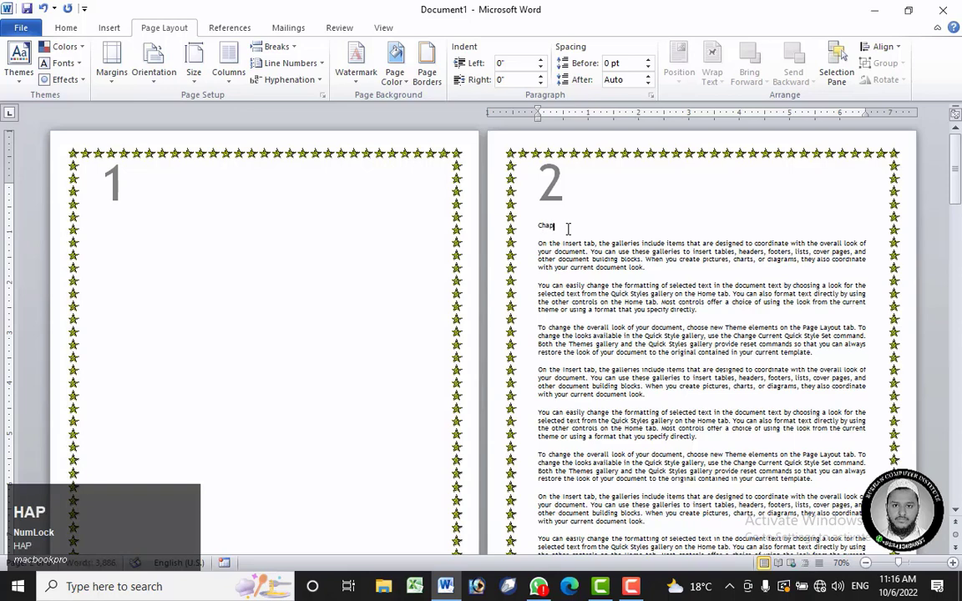
type("pter O")
left_click(608, 260)
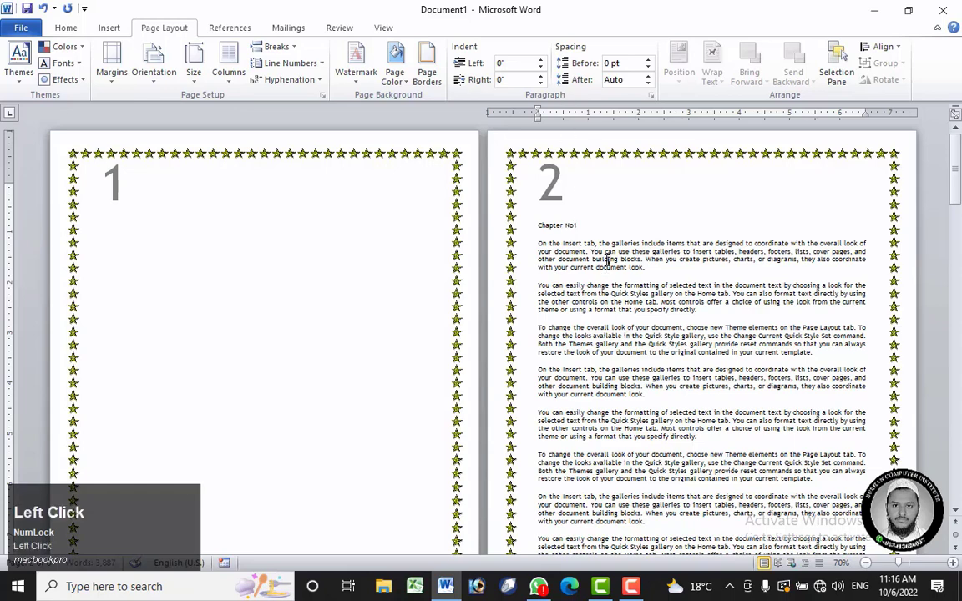
- Enlarge the "Chapter No1" heading to font size 20 and make it bold
left_click_drag(578, 224, 513, 213)
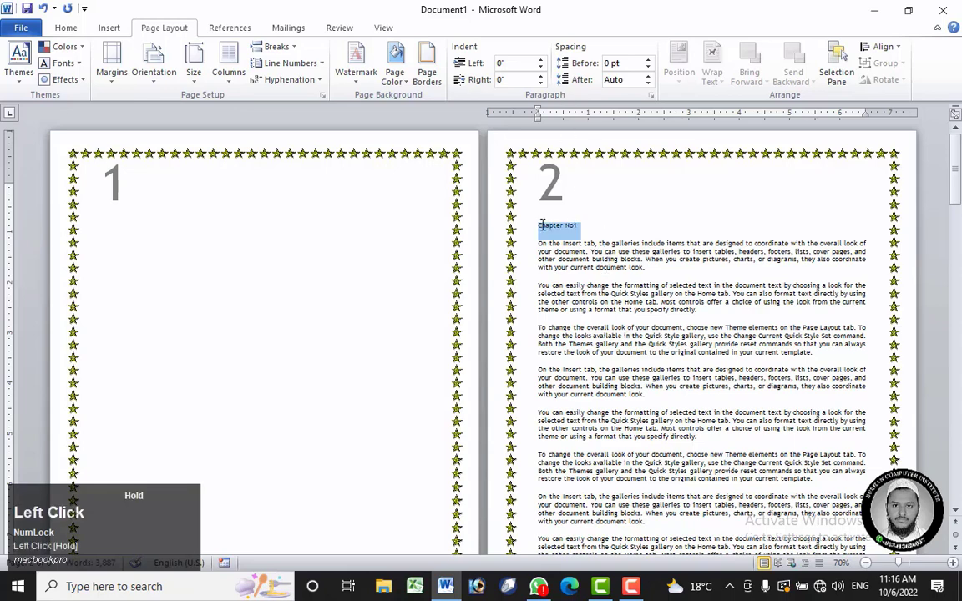
left_click(65, 27)
left_click(233, 53)
left_click(232, 52)
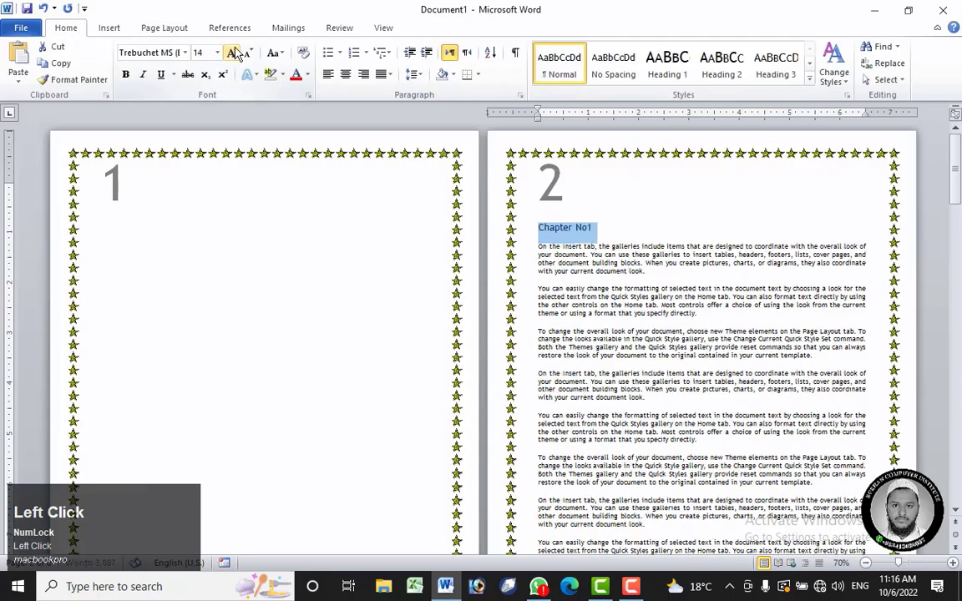
left_click(233, 53)
left_click(233, 53)
left_click(233, 53)
left_click(233, 53)
left_click(125, 74)
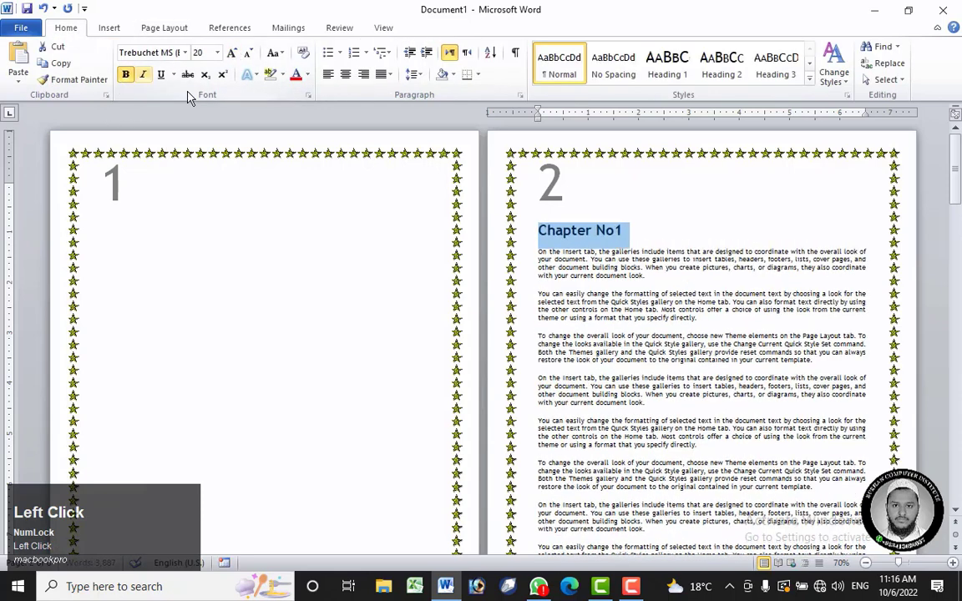
- Try a dark tan font color on the "Chapter No1" heading, and replace it with standard green
left_click(308, 75)
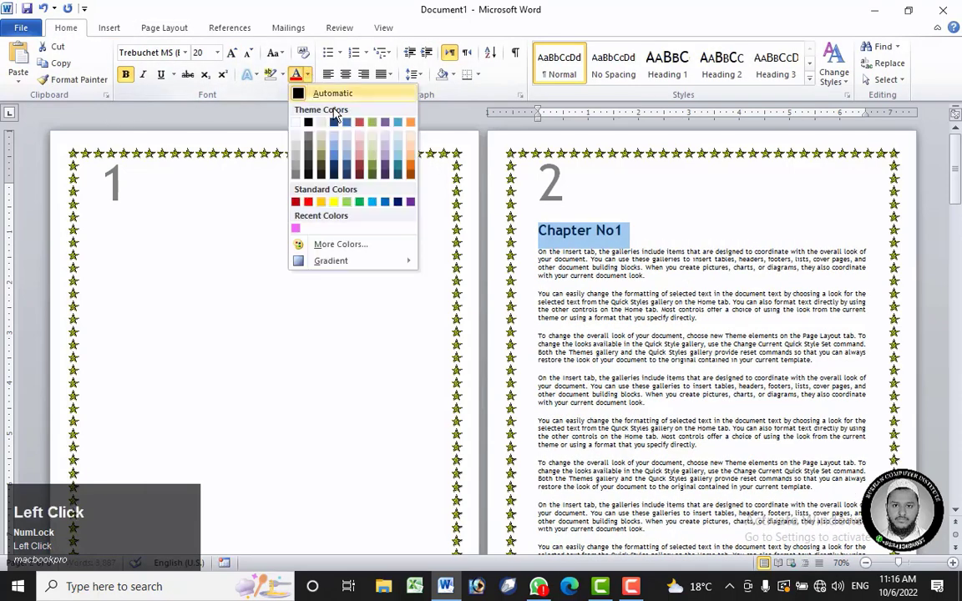
left_click(318, 157)
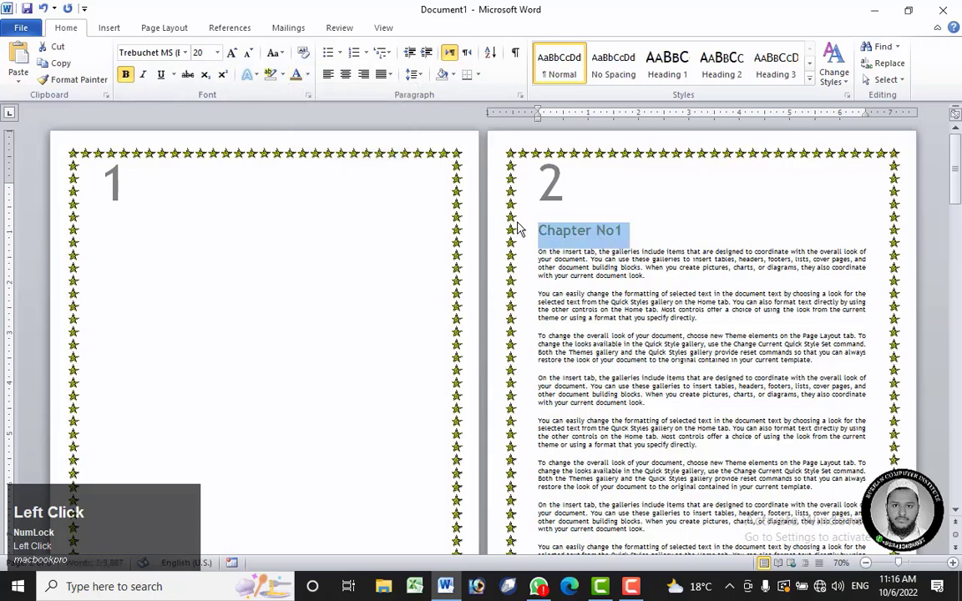
left_click(306, 74)
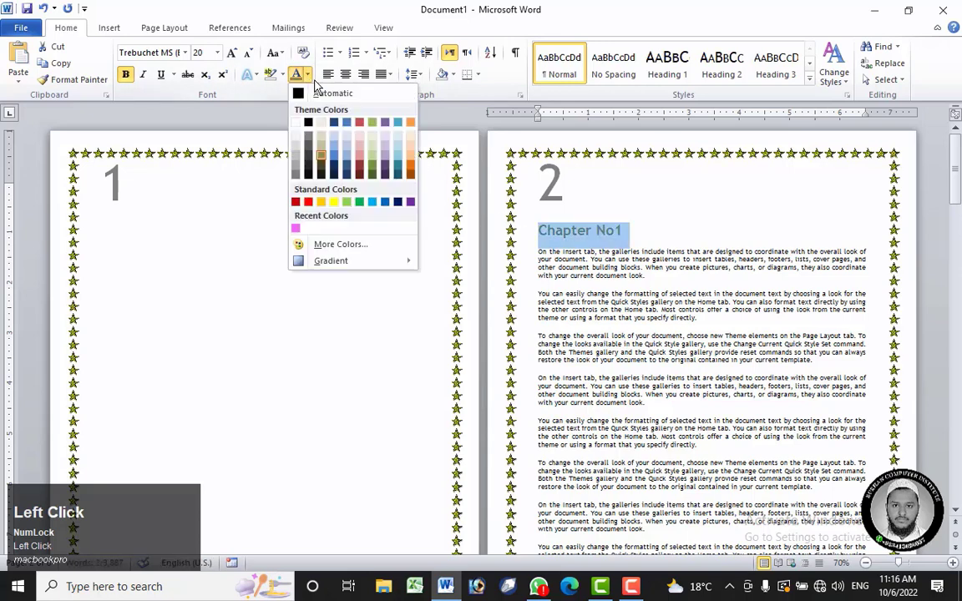
left_click(361, 205)
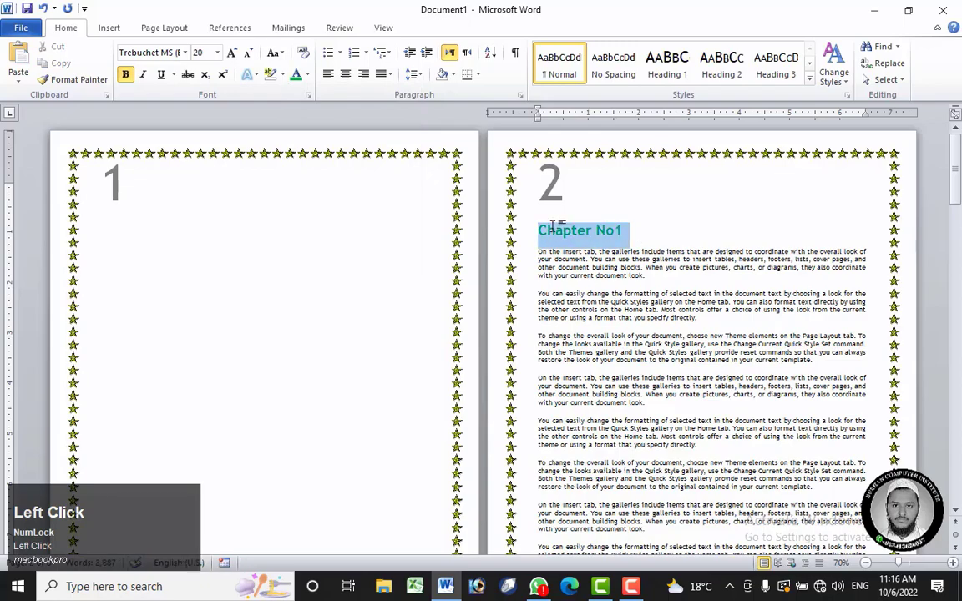
- Copy the formatted "Chapter No1" heading line on page 2
left_click_drag(540, 225, 647, 247)
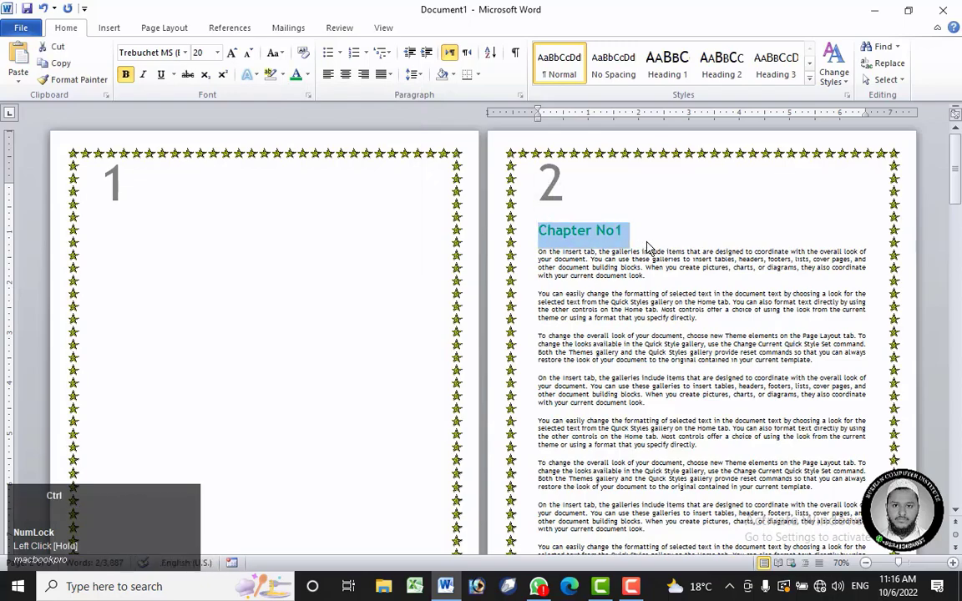
key("ctrl+c")
scroll(587, 265, "down", 3)
scroll(587, 266, "down", 3)
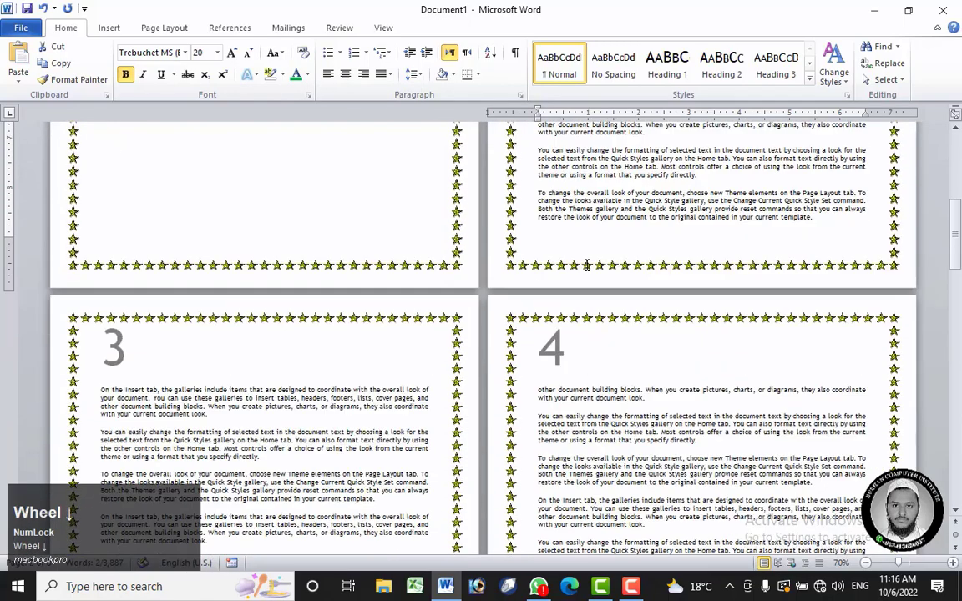
- Try deleting all the text from page 4 to the end of the document, and undo the deletion
scroll(320, 280, "down", 4, "ctrl")
scroll(320, 281, "down", 2, "ctrl")
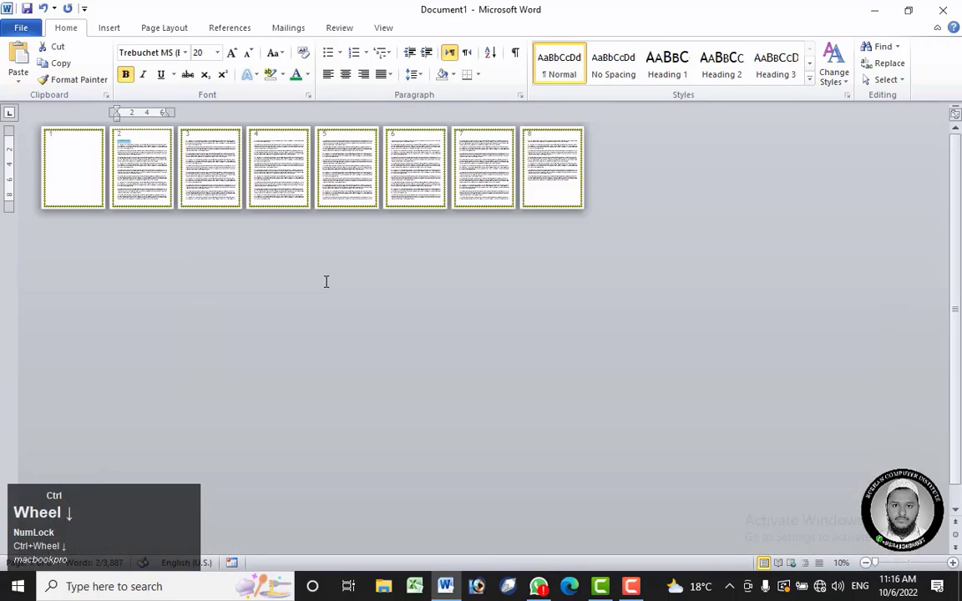
scroll(326, 281, "up", 1, "ctrl")
left_click_drag(135, 390, 435, 152)
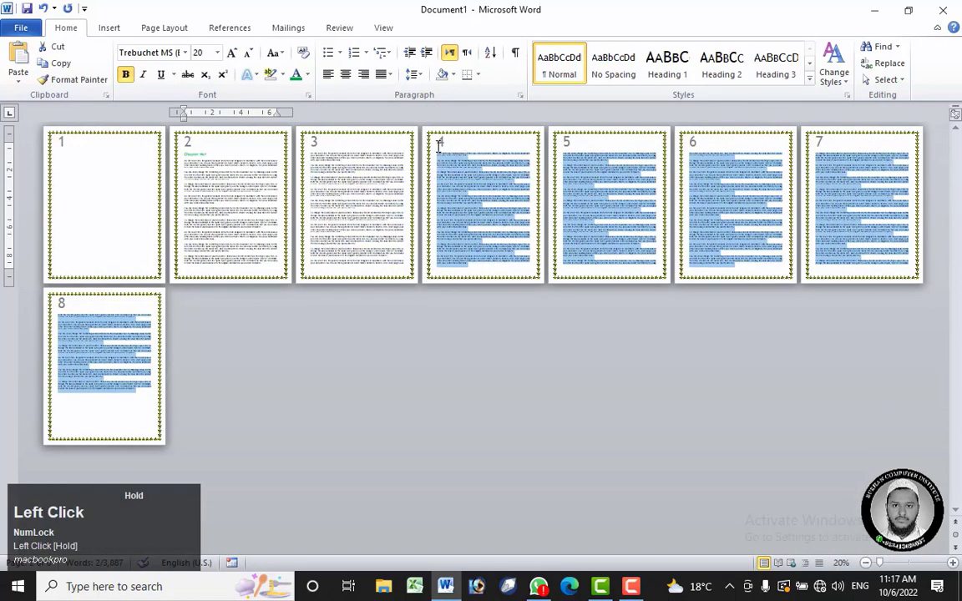
key("Delete")
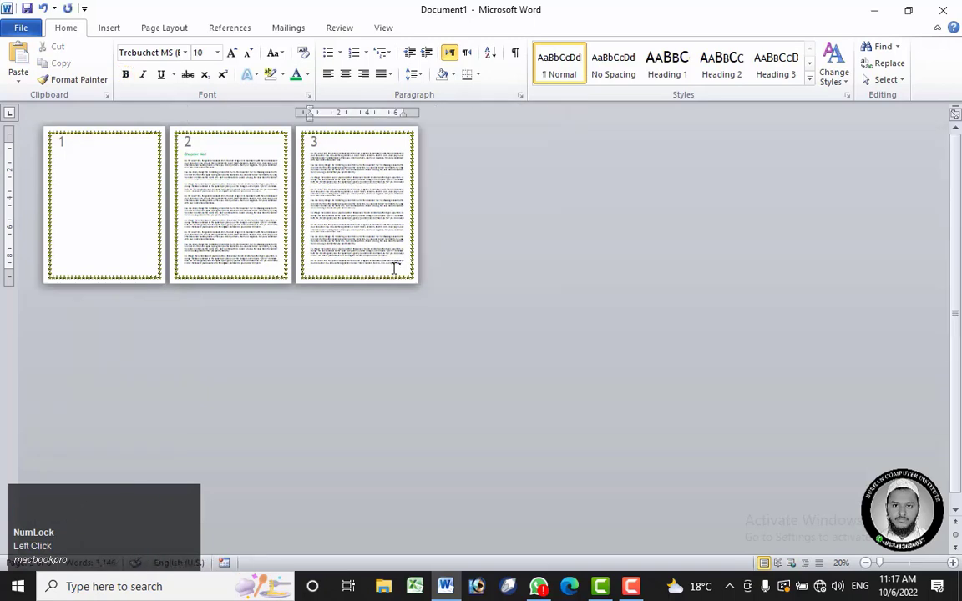
key("ctrl+z")
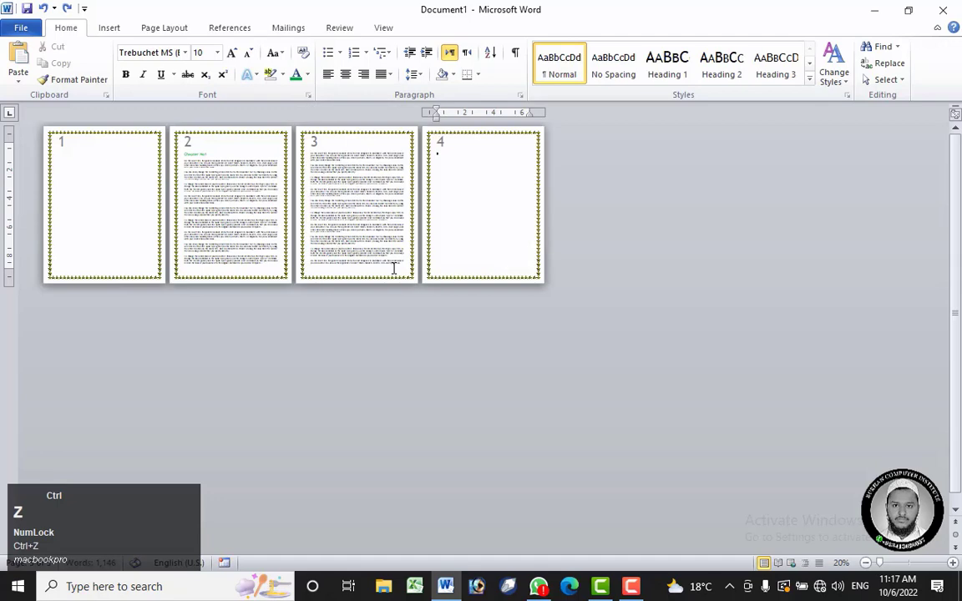
key("ctrl+z")
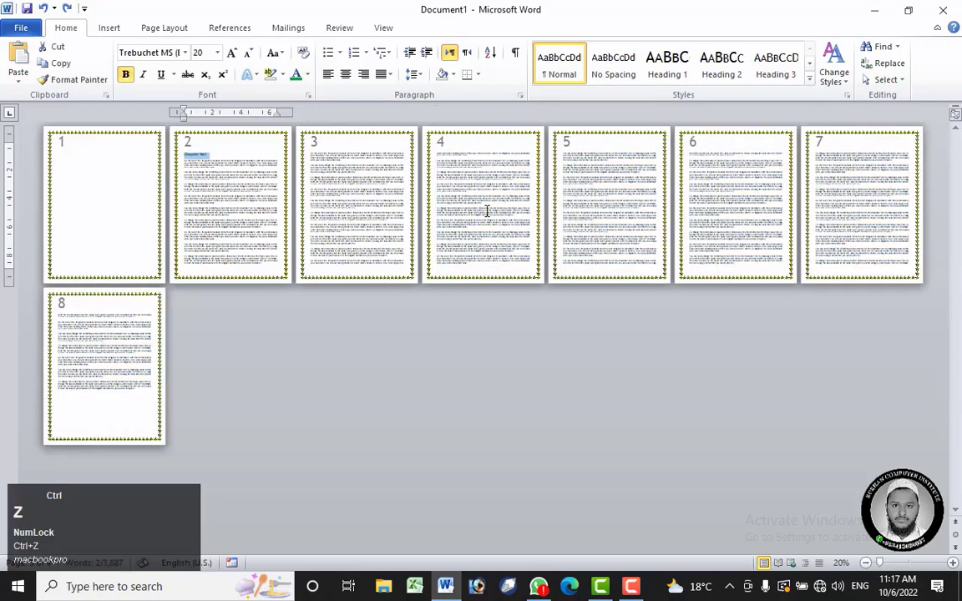
- Delete all the text from page 5 to the end of the document and remove the leftover blank page
left_click_drag(131, 400, 561, 150)
key("Delete")
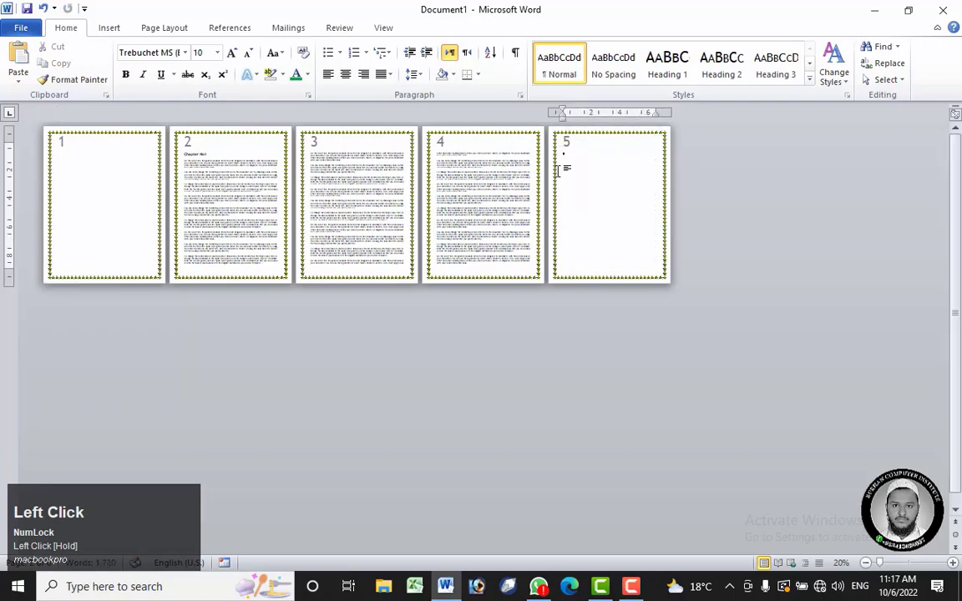
key("BackSpace")
scroll(383, 184, "up", 4, "ctrl")
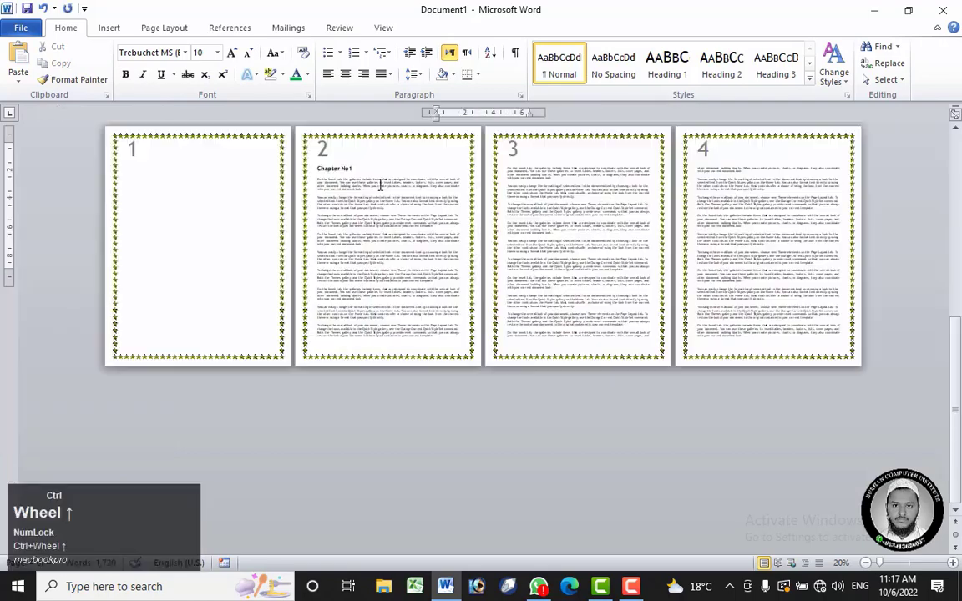
scroll(384, 184, "up", 10)
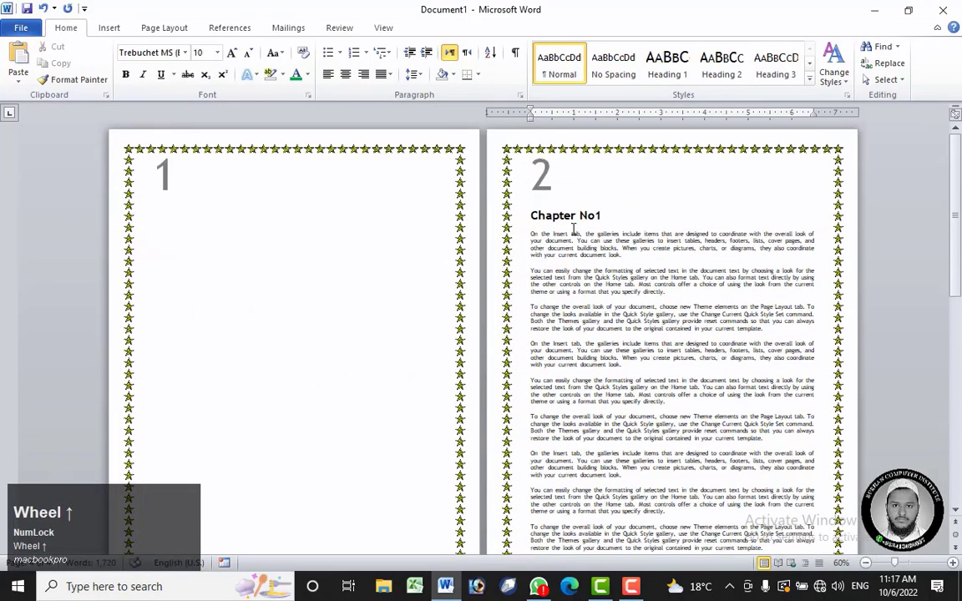
scroll(574, 230, "down", 10)
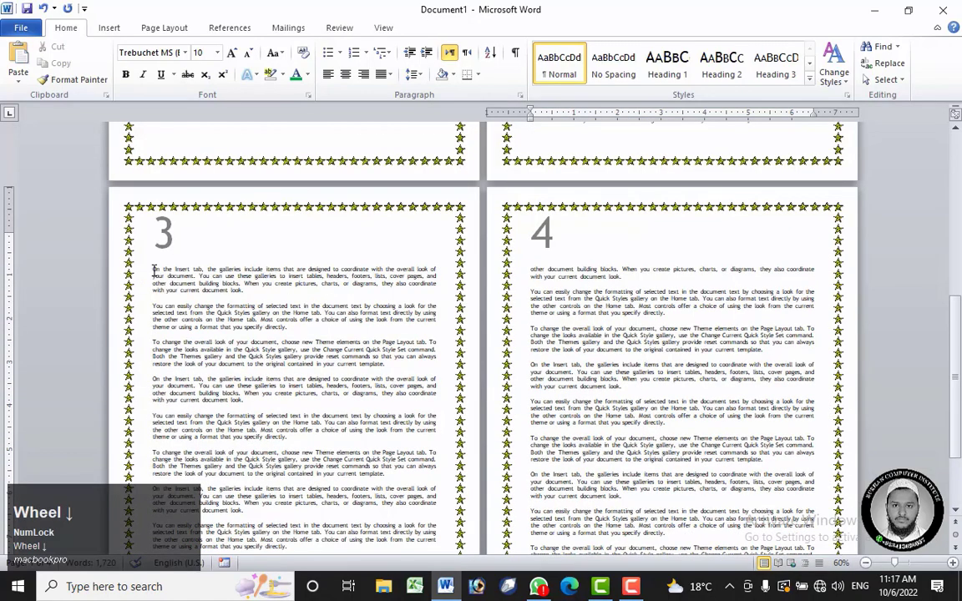
- Paste the copied heading above the text on page 3, renumber it "Chapter No2", and remove the blank line below it
left_click(154, 270)
key("Return")
left_click(165, 270)
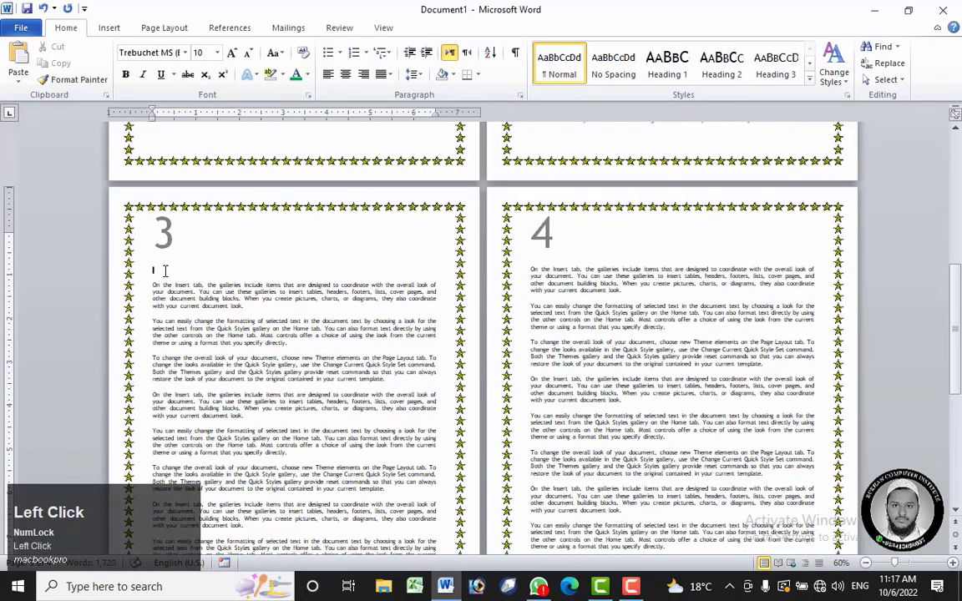
key("ctrl+v")
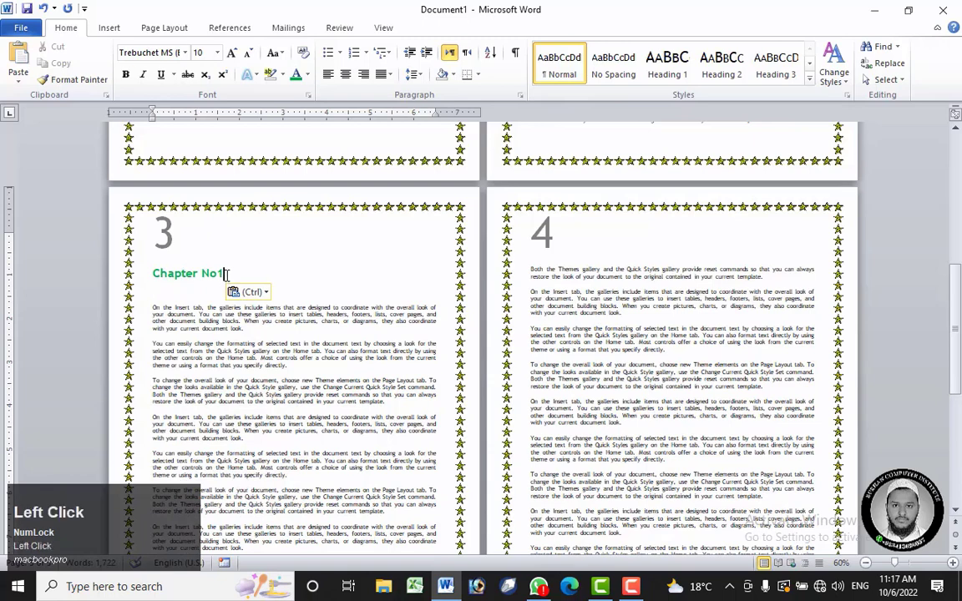
key("BackSpace")
type("2")
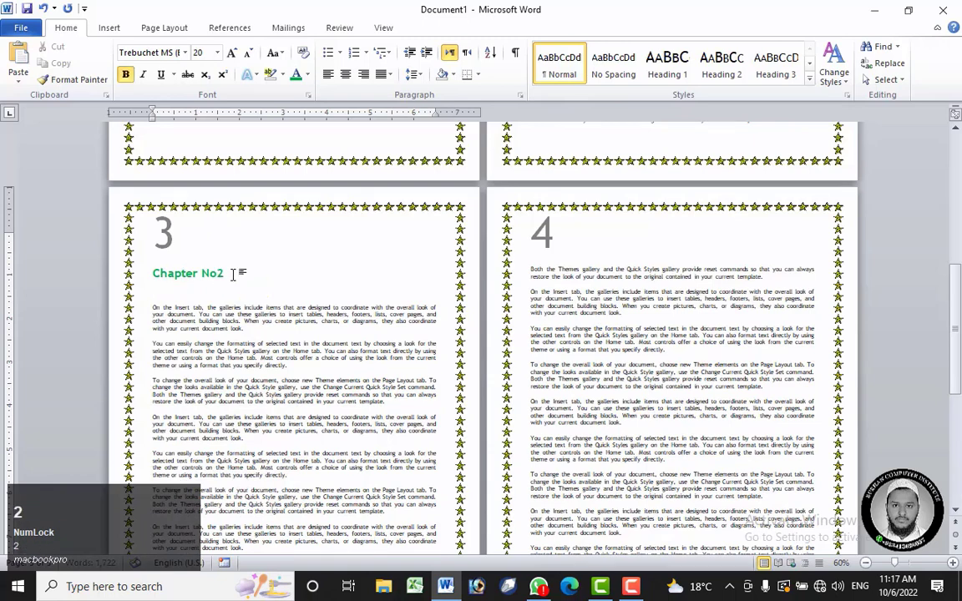
left_click(156, 303)
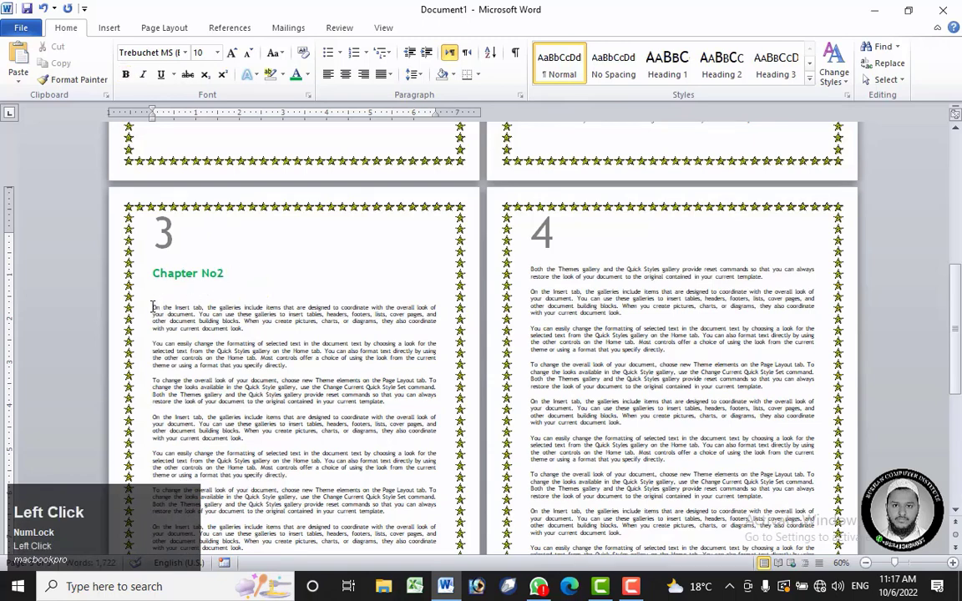
key("Delete")
- Paste the copied heading above the text on page 4, renumber it "Chapter No3", and remove the blank line below it
left_click(558, 257)
key("Return")
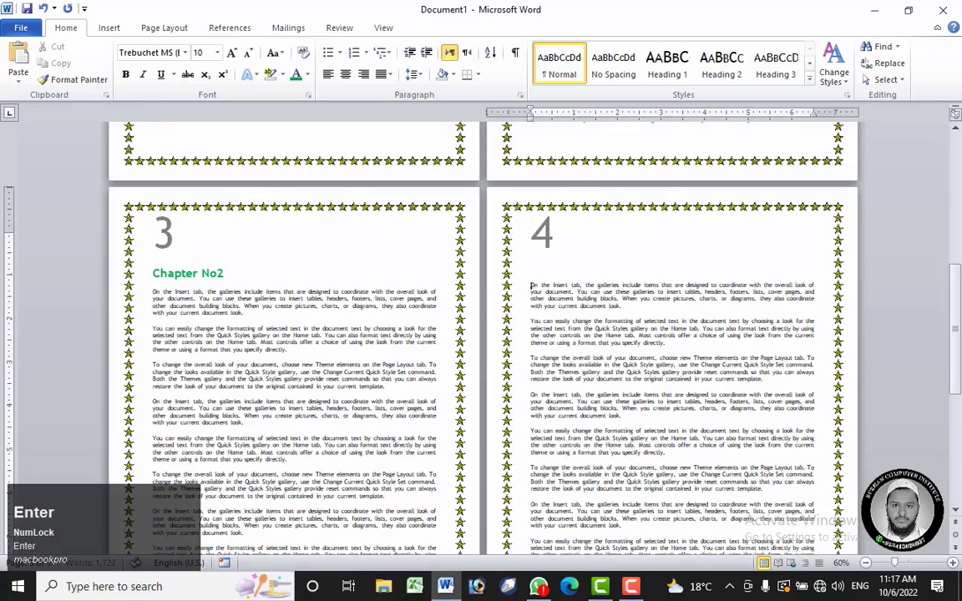
left_click(545, 271)
key("ctrl+v")
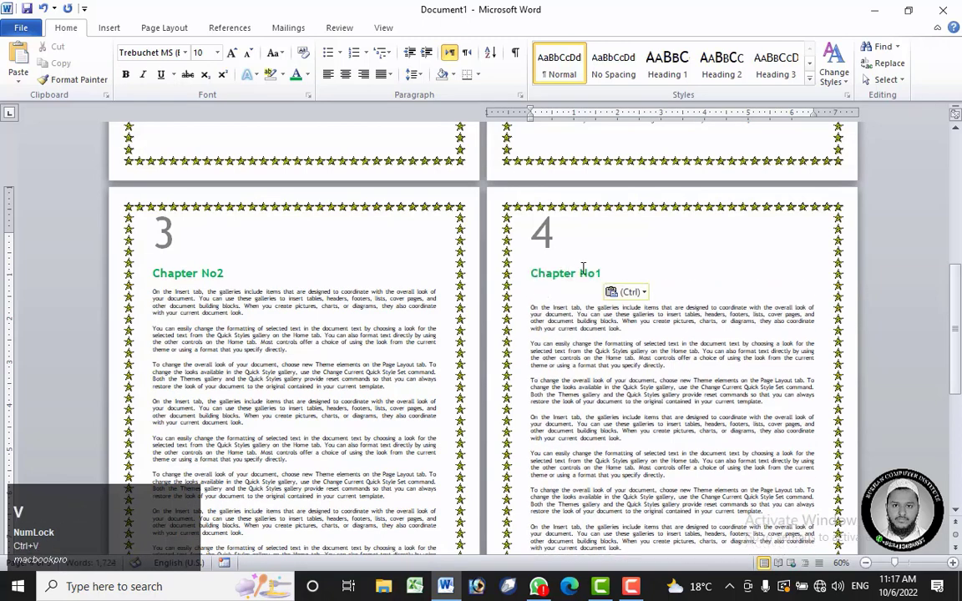
left_click_drag(601, 273, 594, 273)
type("3")
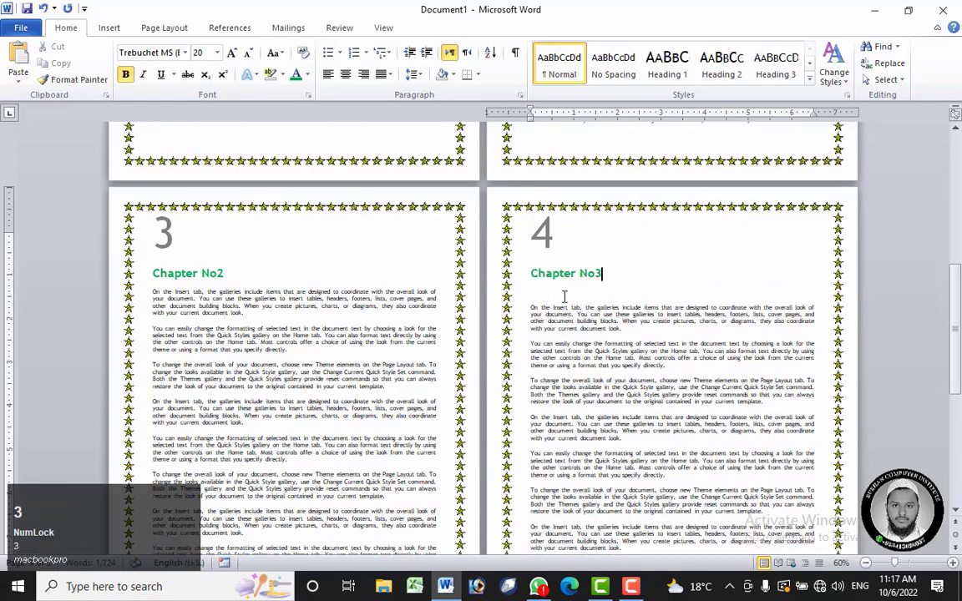
left_click(528, 310)
key("BackSpace")
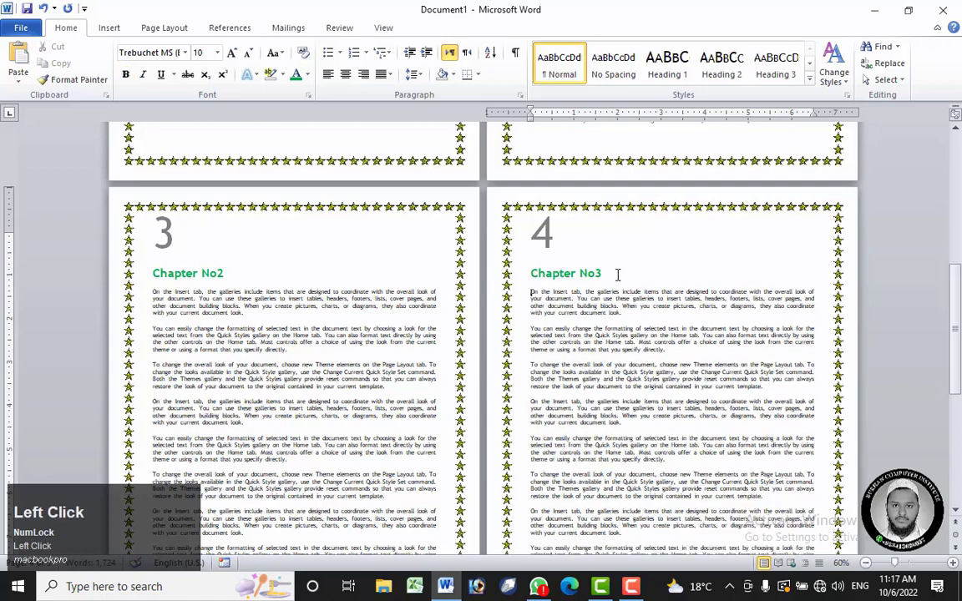
- Set the font color of the "Chapter No1" heading on page 2 to the same green as the other chapter headings
scroll(487, 276, "down", 2)
scroll(487, 276, "down", 1)
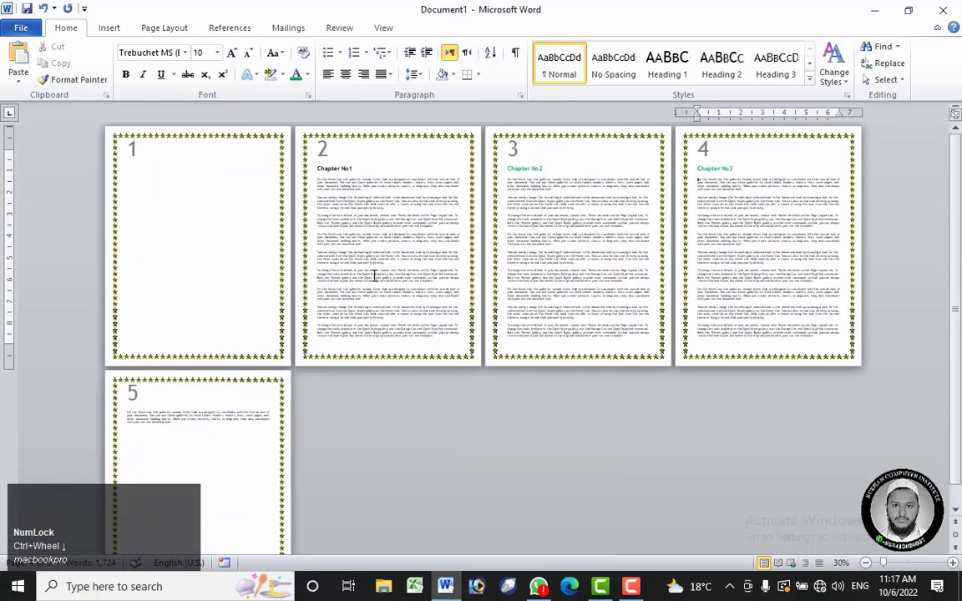
left_click_drag(320, 165, 294, 154)
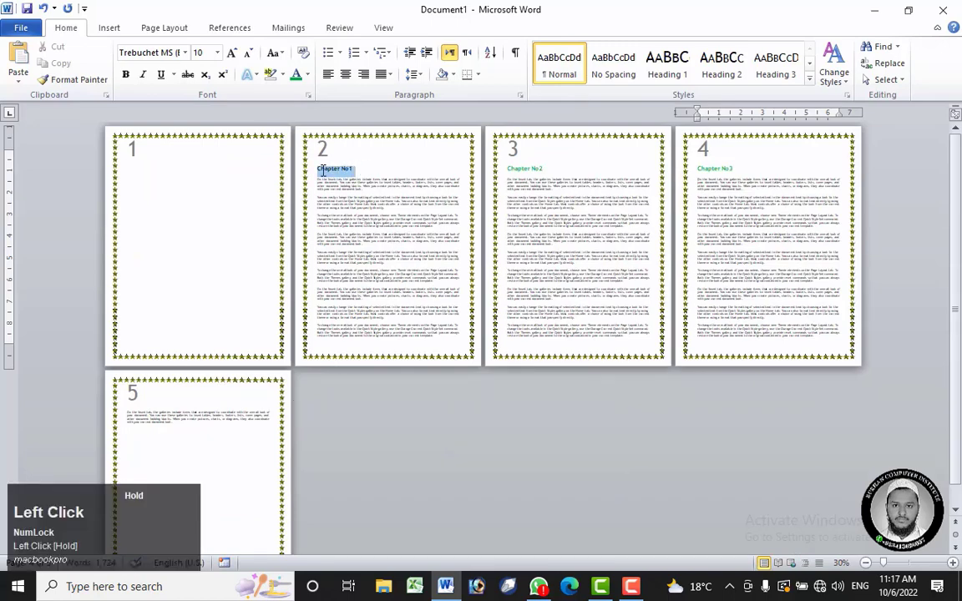
left_click(109, 28)
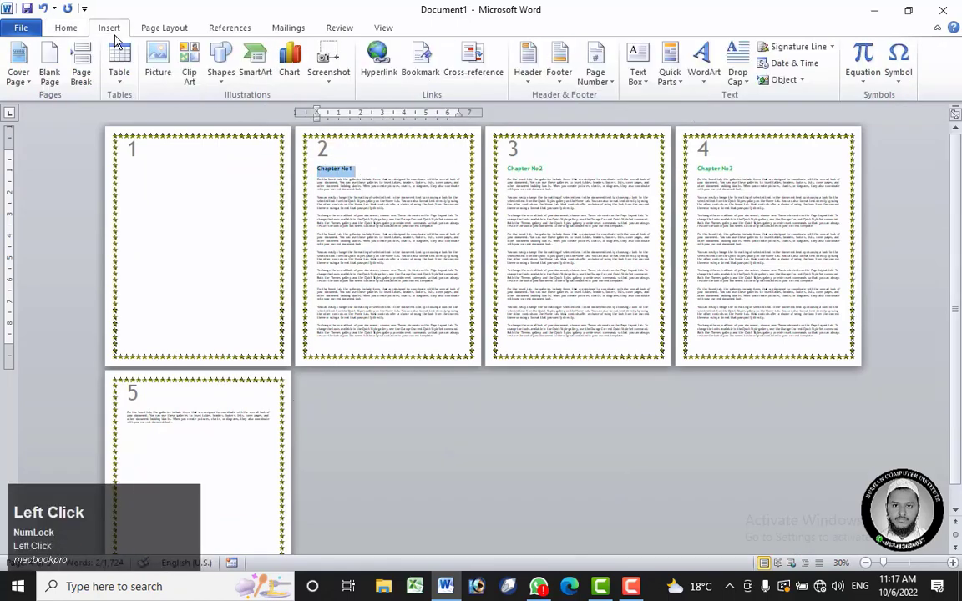
left_click(66, 27)
left_click(296, 78)
left_click(354, 154)
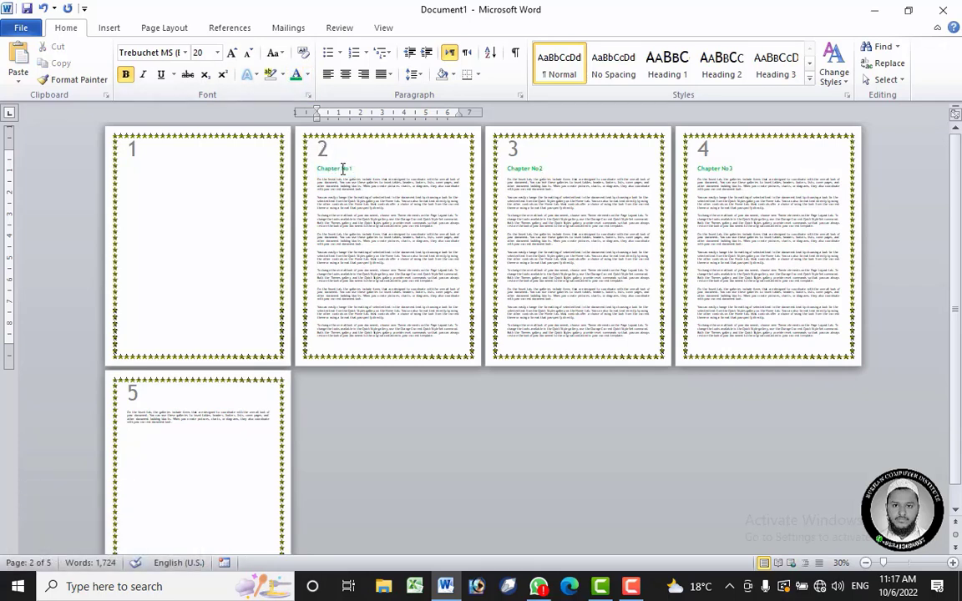
left_click(524, 178)
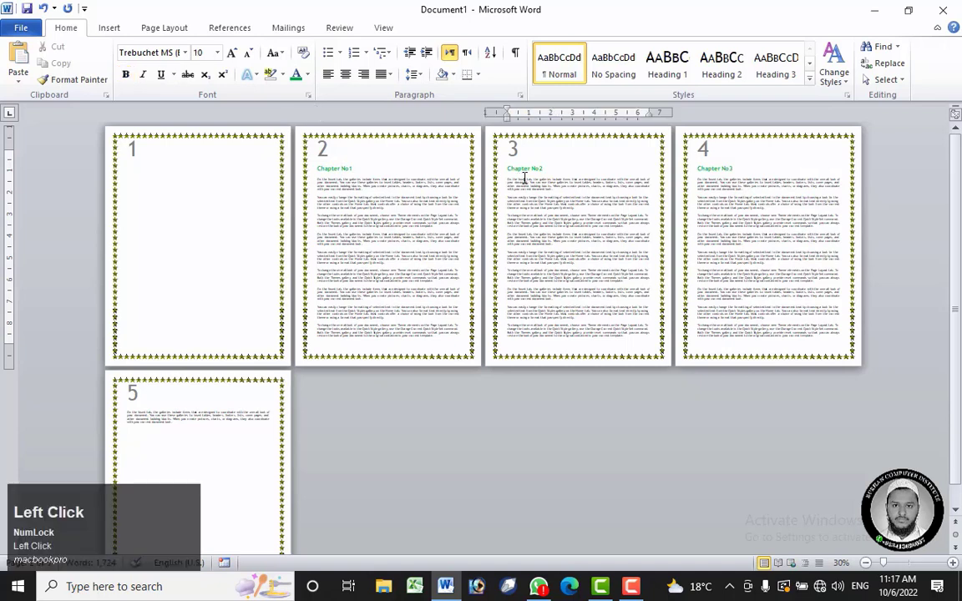
left_click(751, 172)
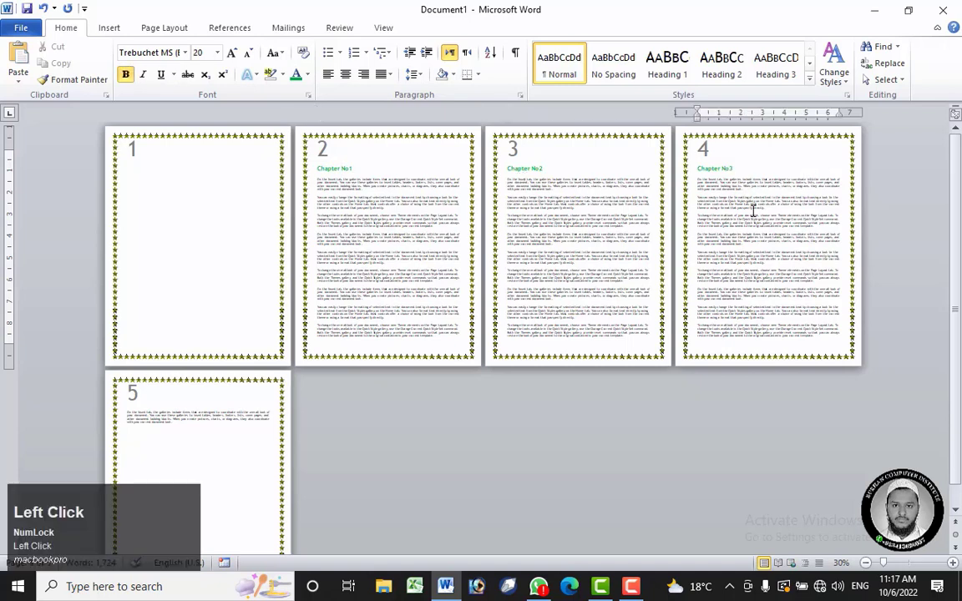
left_click(139, 174)
- Add the "Chapter No1" heading on page 2 to the table of contents as Level 1
scroll(134, 174, "up", 6)
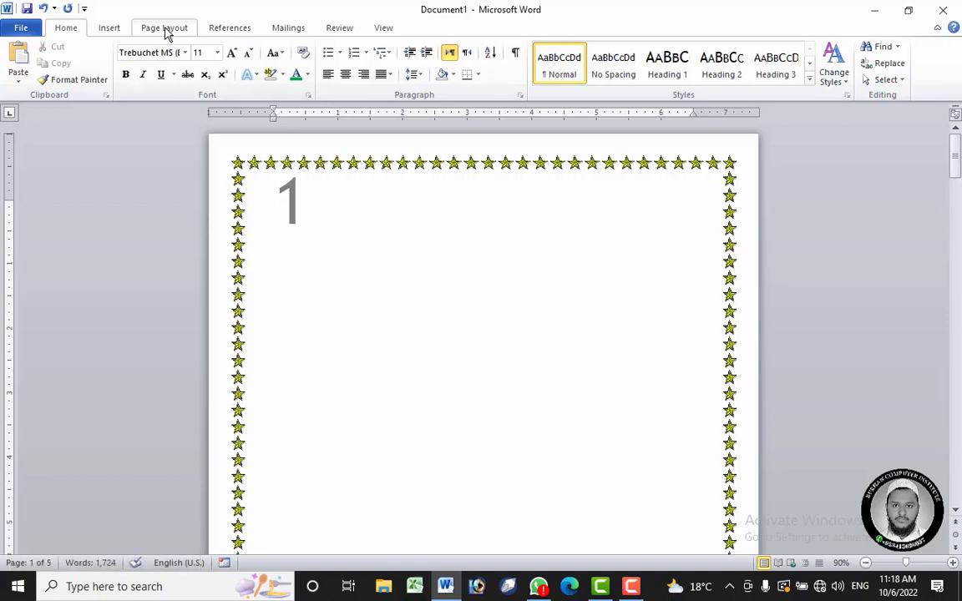
left_click(217, 32)
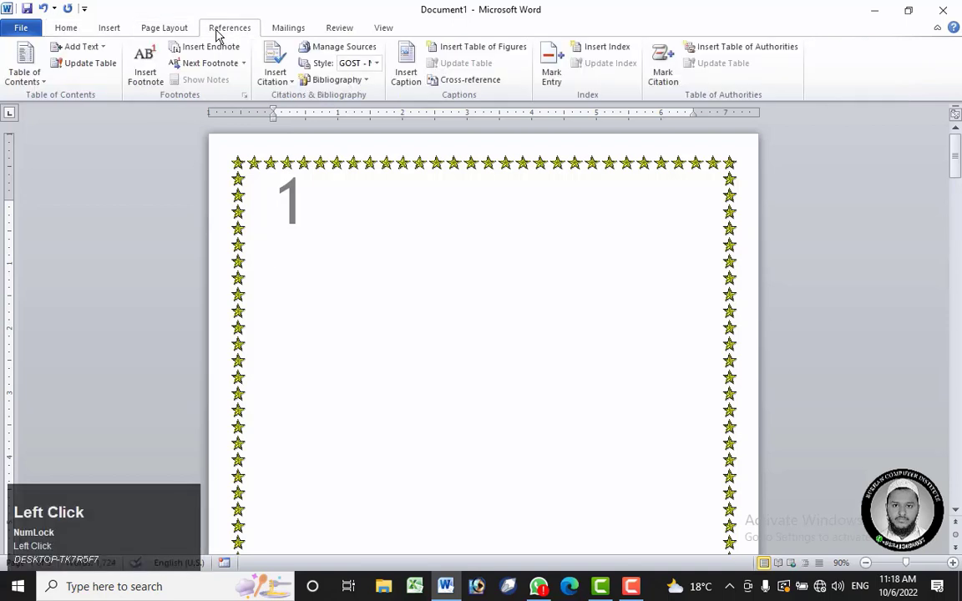
scroll(339, 322, "down", 15)
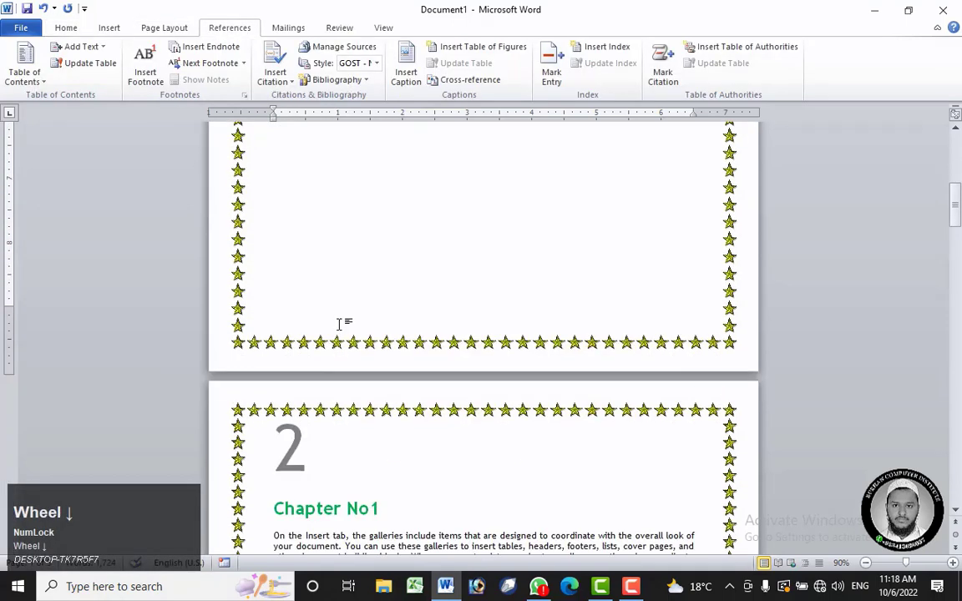
left_click_drag(384, 319, 276, 319)
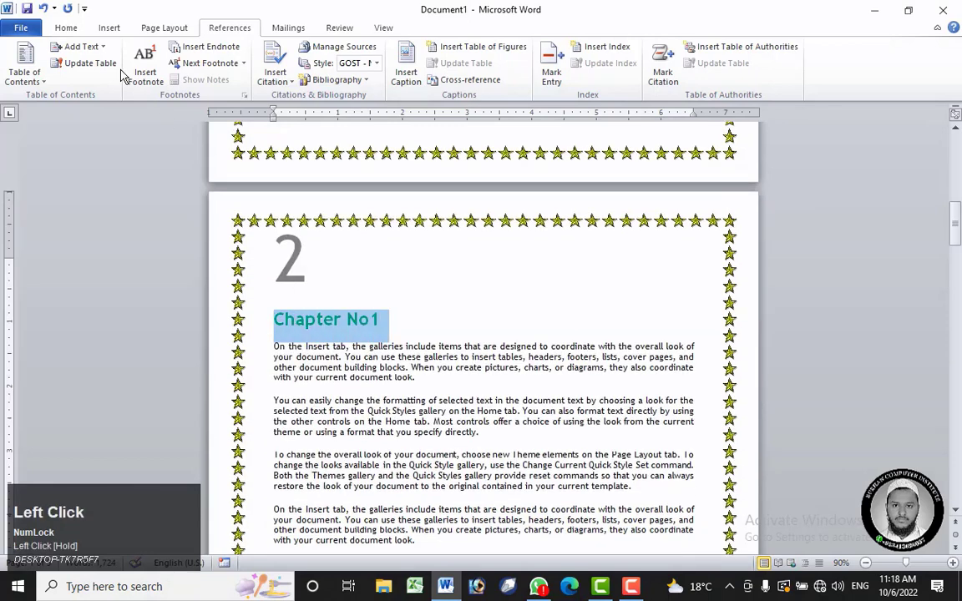
left_click(94, 50)
left_click(84, 83)
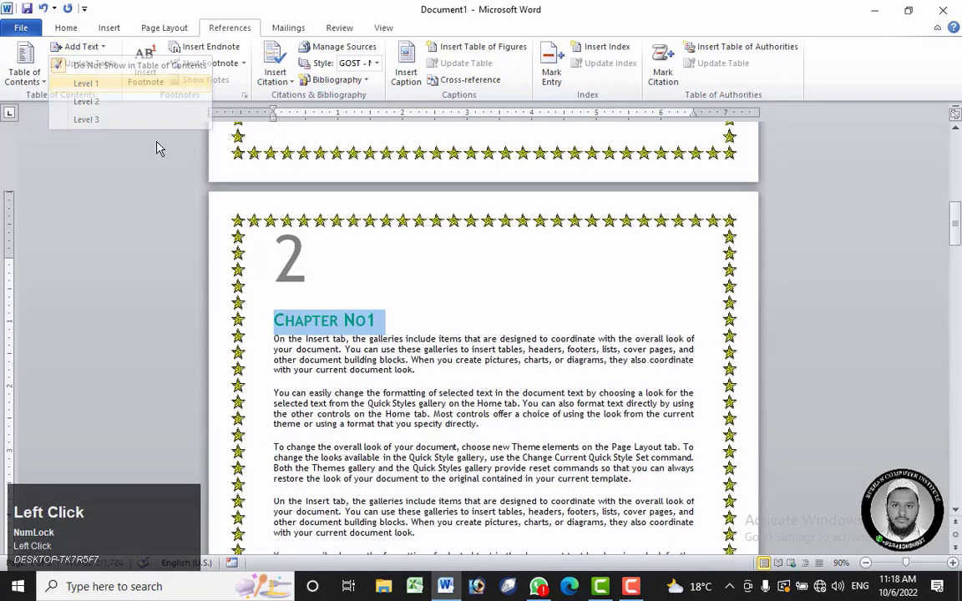
left_click(359, 294)
- Add the "Chapter No2" heading on page 3 to the table of contents as Level 1
scroll(317, 326, "down", 12)
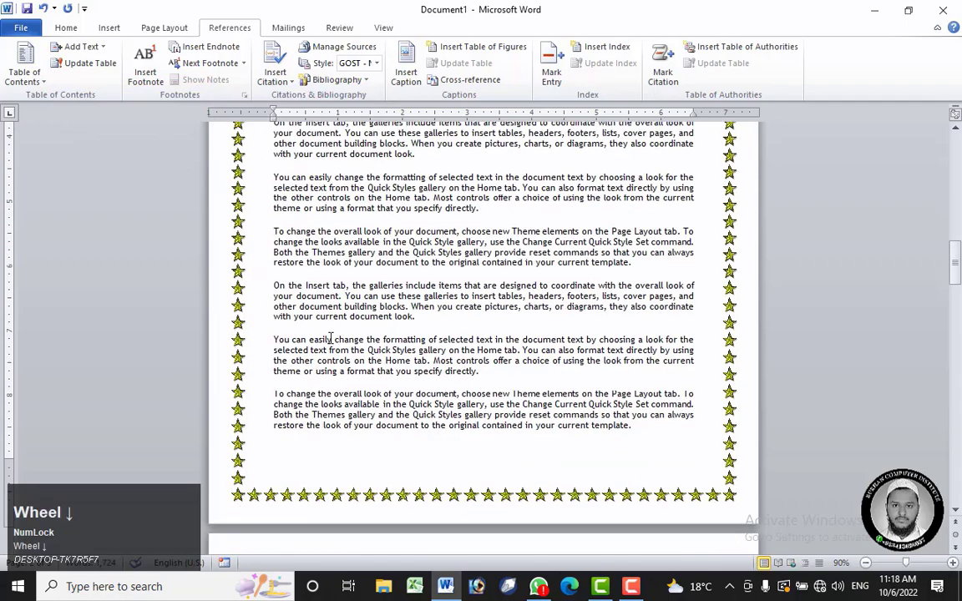
left_click_drag(385, 314, 274, 315)
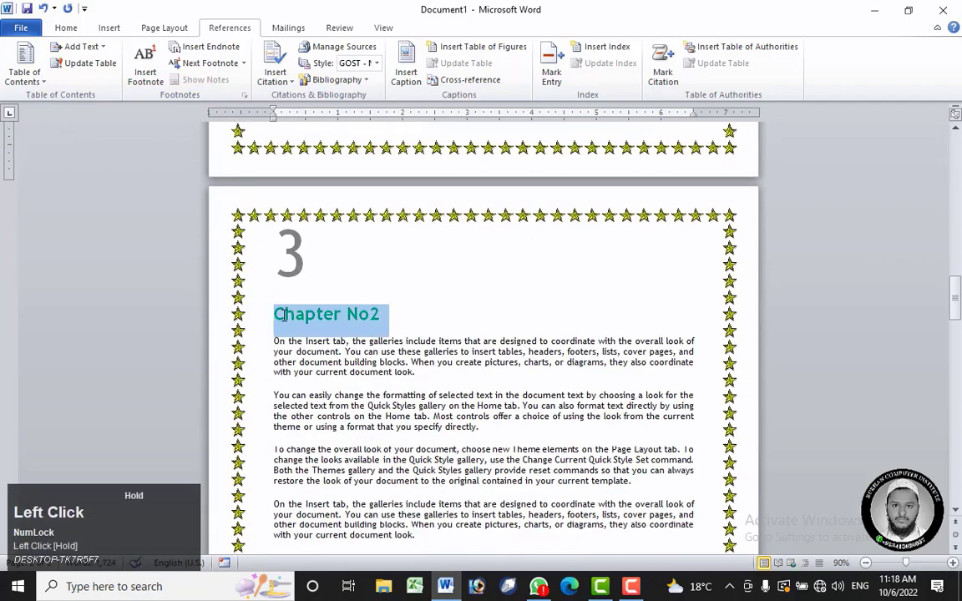
left_click(89, 47)
left_click(86, 83)
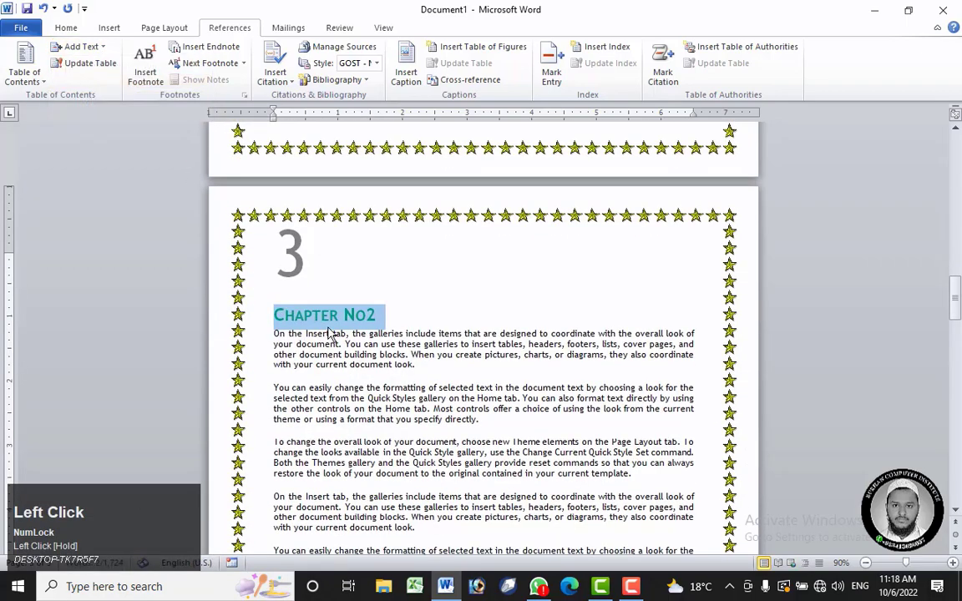
- Add the "Chapter No3" heading on page 4 to the table of contents as Level 1
scroll(334, 330, "down", 10)
scroll(332, 327, "down", 5)
left_click_drag(385, 309, 274, 309)
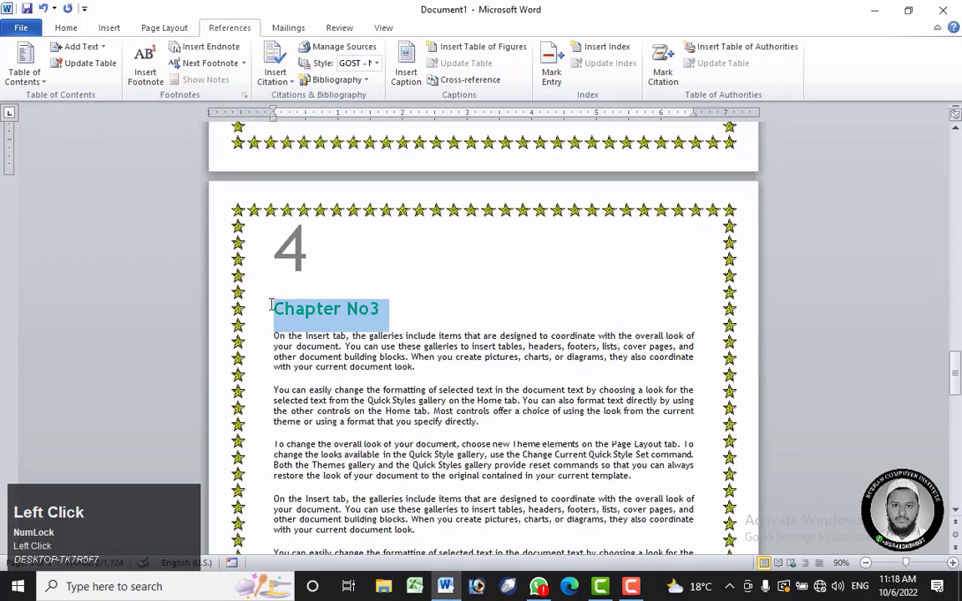
left_click(81, 47)
left_click(86, 84)
- Start a custom table of contents on blank page 1 and set its tab leader to a solid underline
scroll(367, 305, "down", 15)
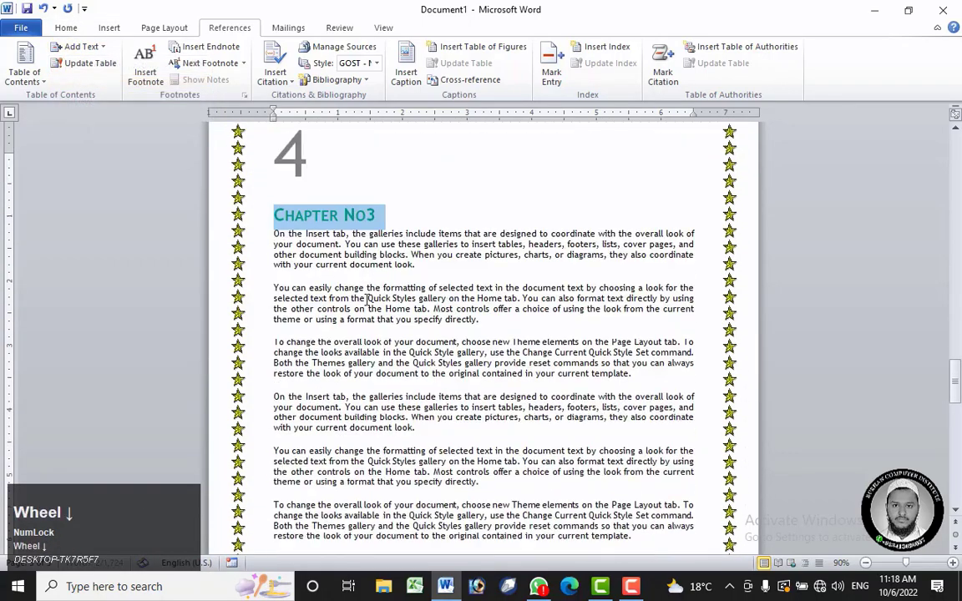
scroll(367, 305, "up", 20)
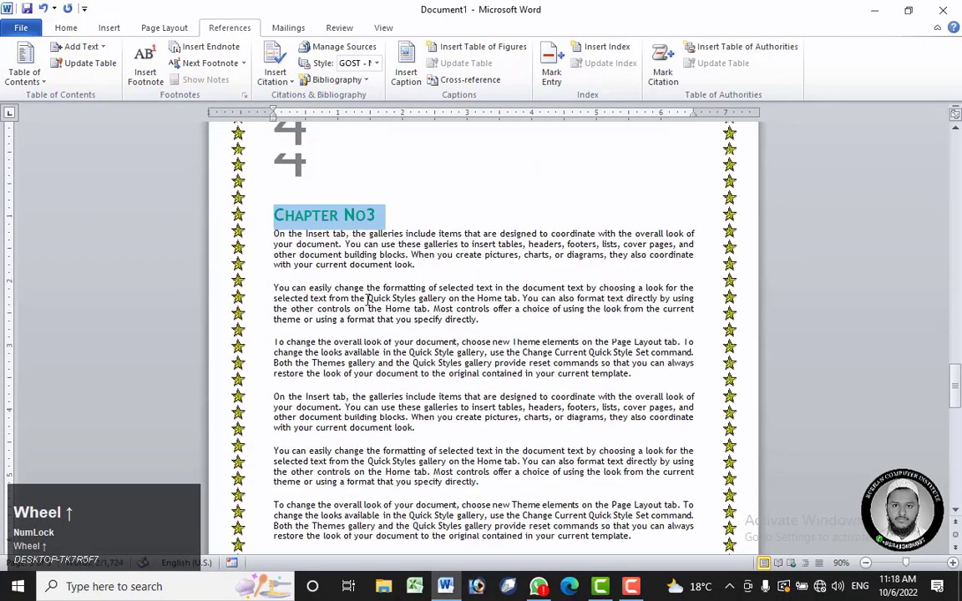
scroll(367, 299, "up", 20)
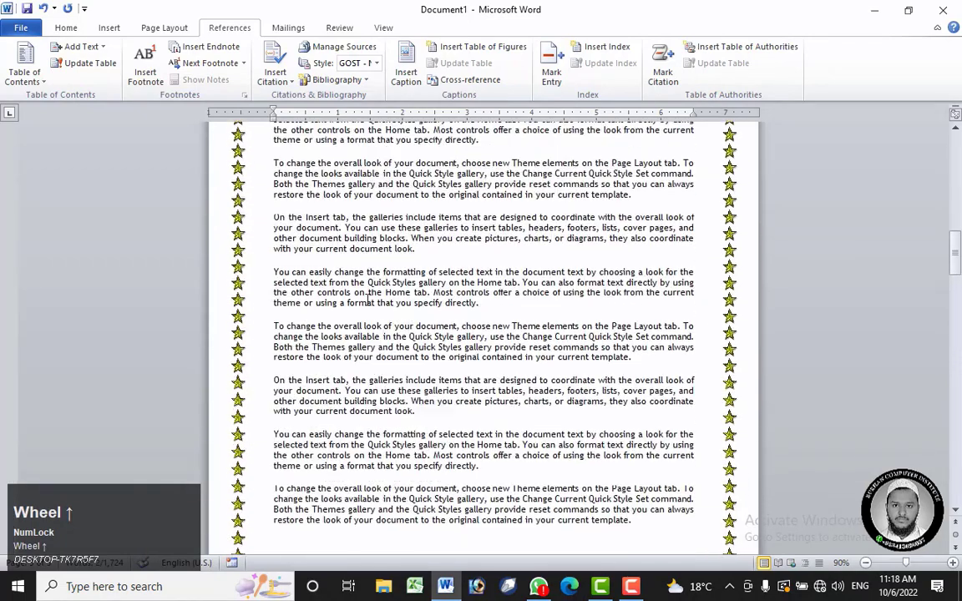
scroll(367, 299, "up", 3)
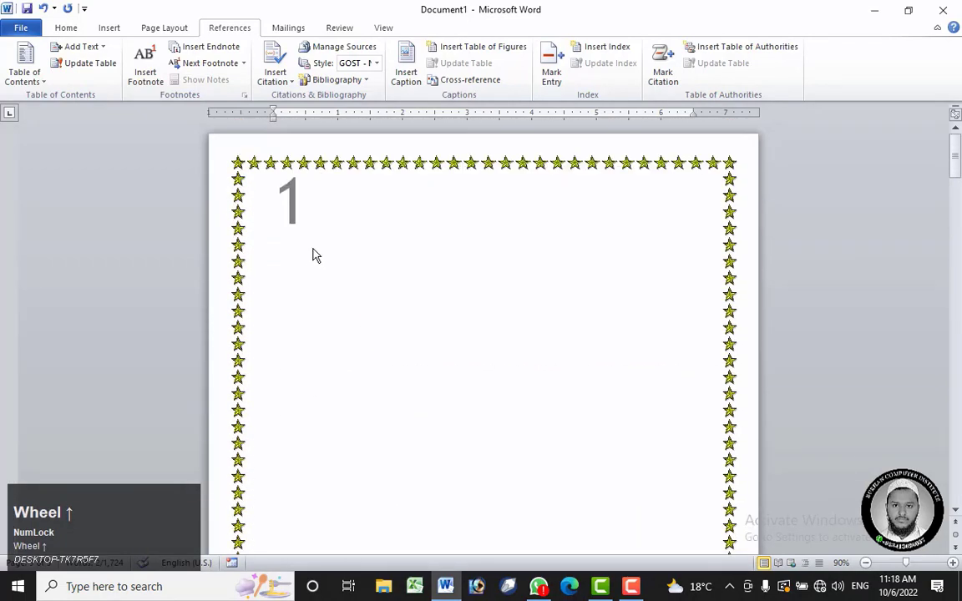
left_click(297, 265)
left_click(25, 82)
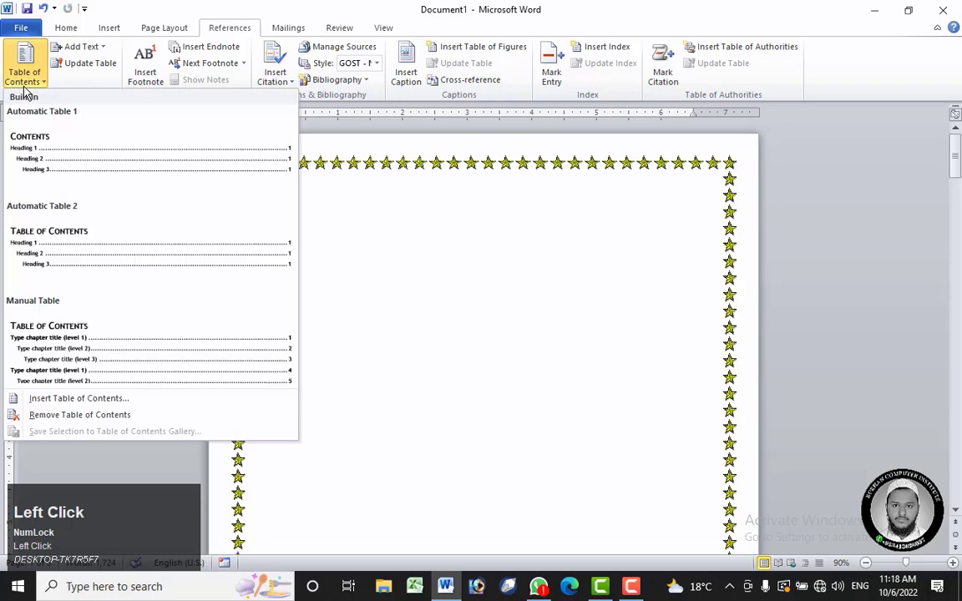
left_click(46, 399)
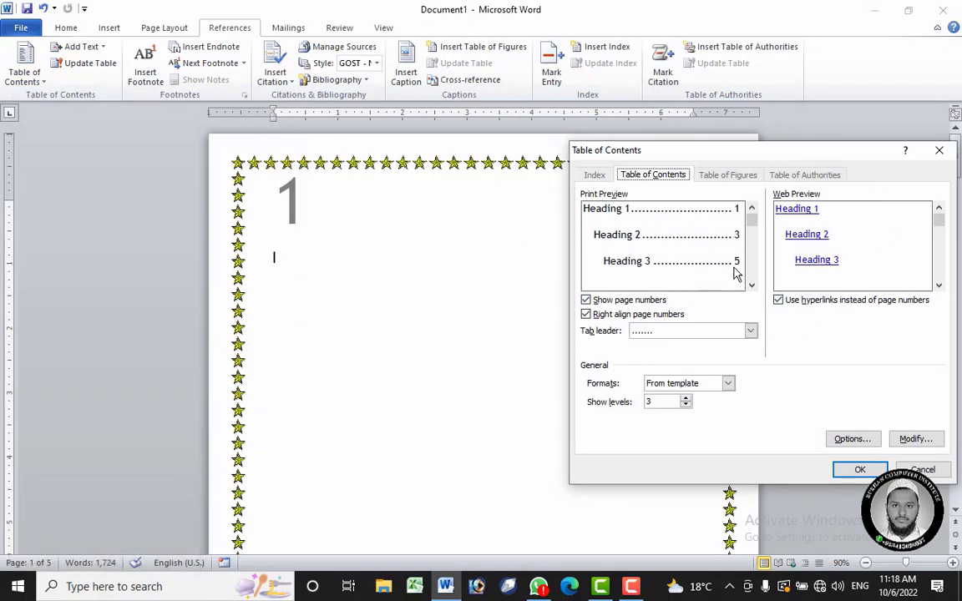
left_click(736, 329)
left_click(680, 382)
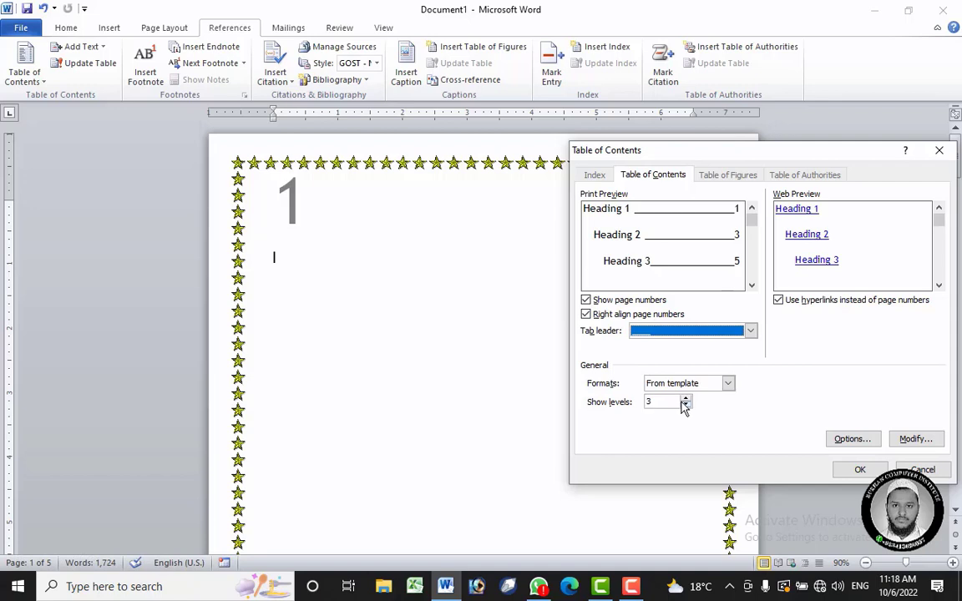
- Insert the table of contents with 9 levels shown, and review the levels offered for adding text
left_click(98, 48)
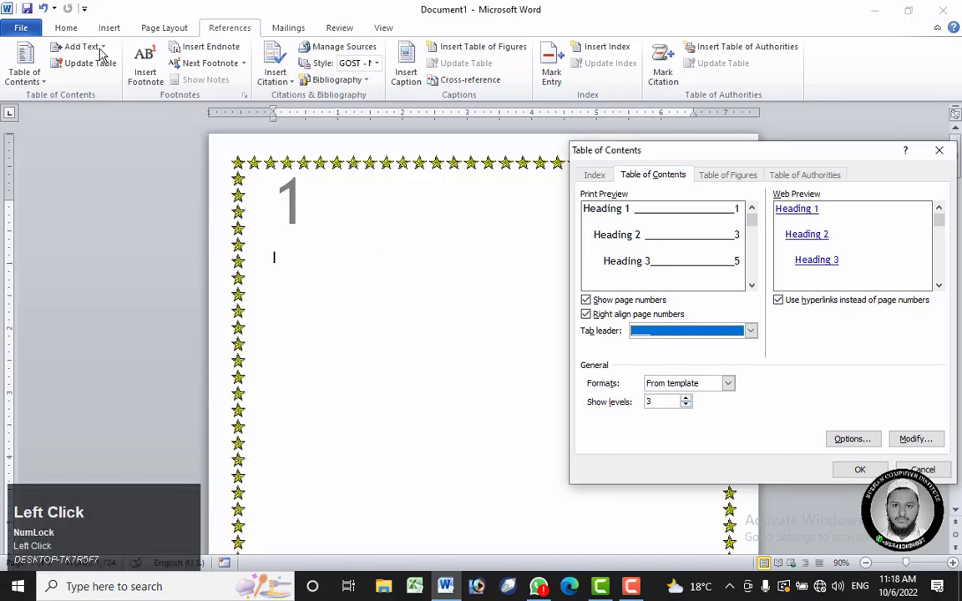
left_click(686, 398)
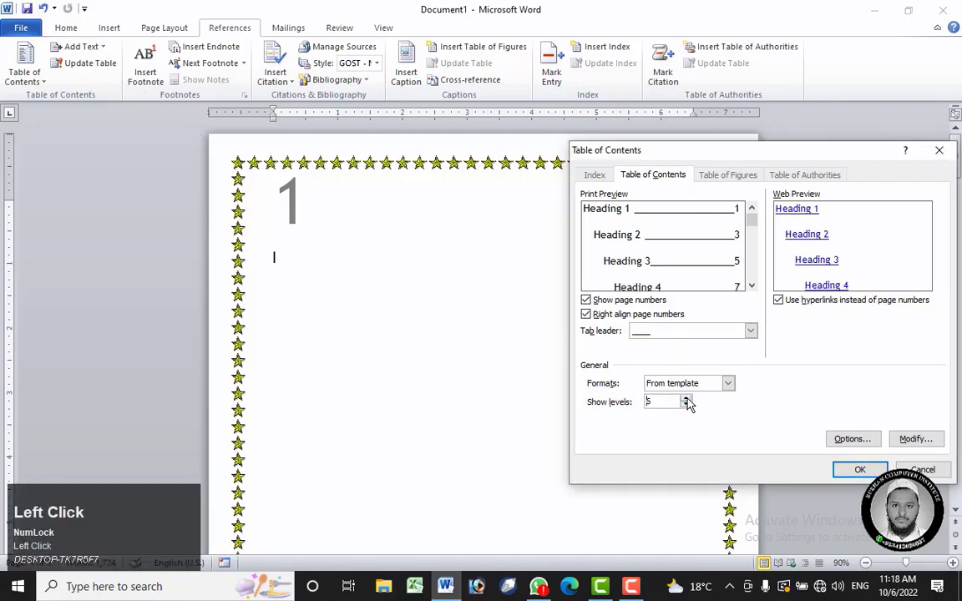
left_click(859, 470)
left_click(81, 46)
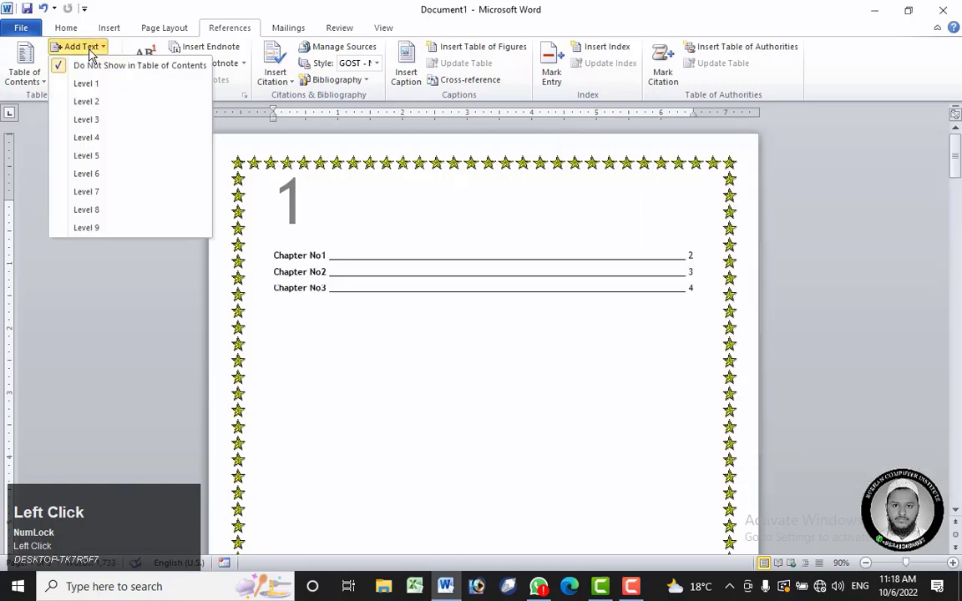
left_click(634, 359)
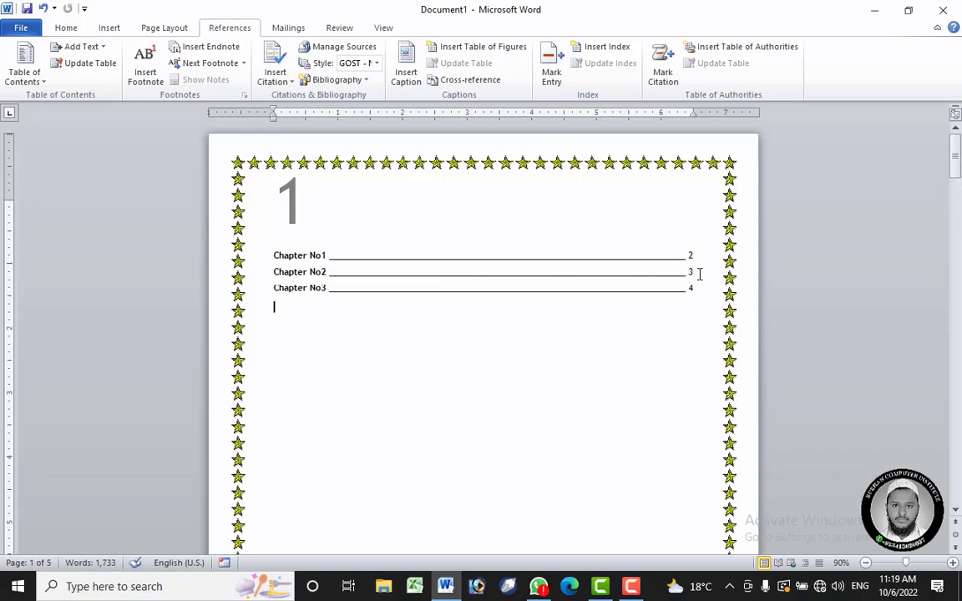
- Follow the table of contents links to Chapter No1 and Chapter No3, and check the options for adding text
key("ctrl")
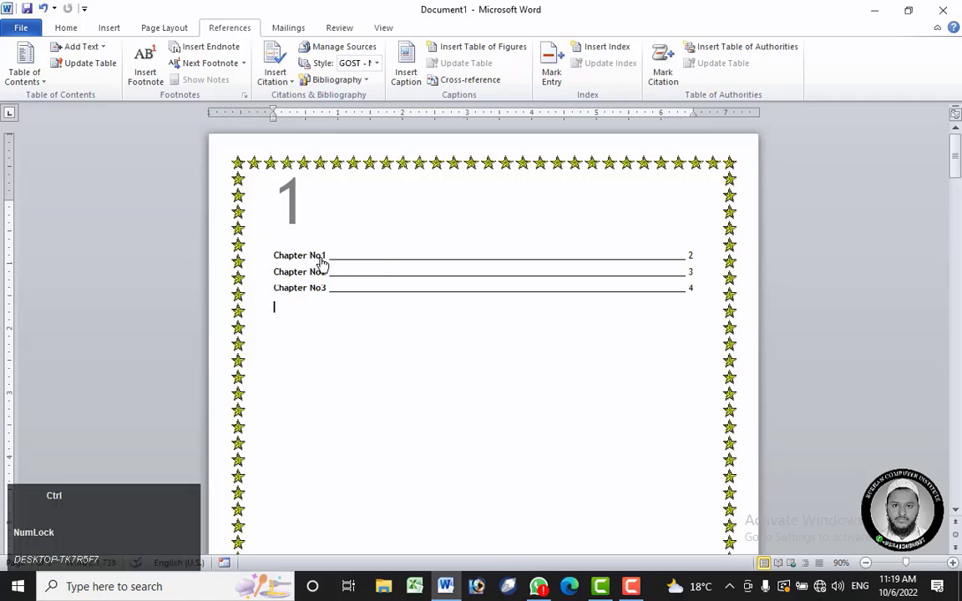
left_click(322, 262, "ctrl")
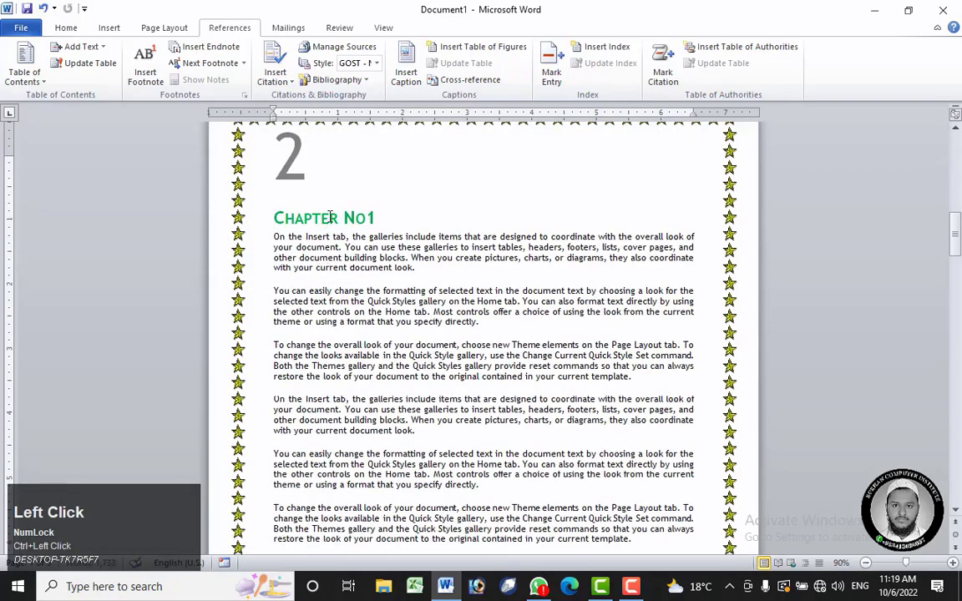
scroll(333, 270, "up", 15)
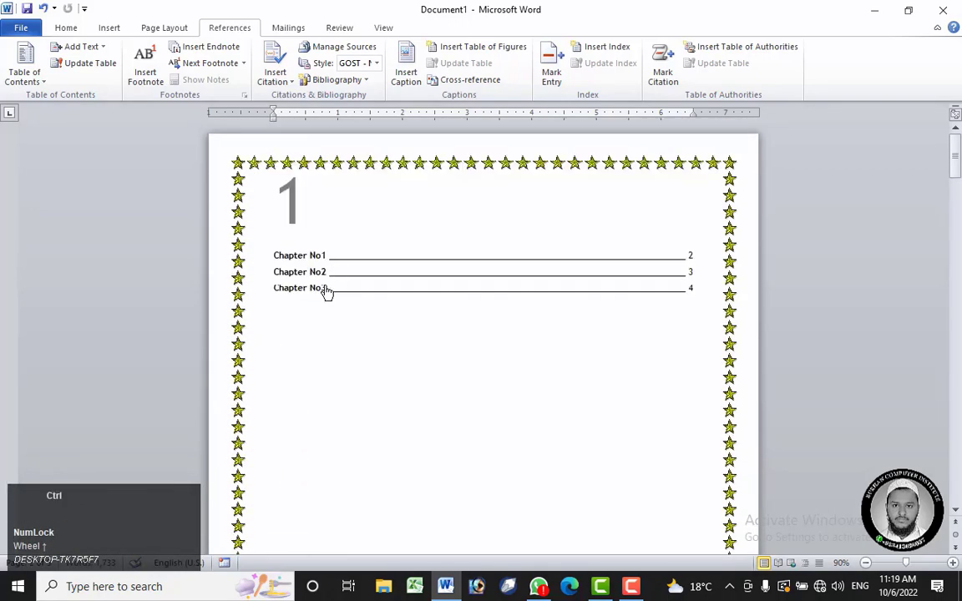
left_click(316, 288, "ctrl")
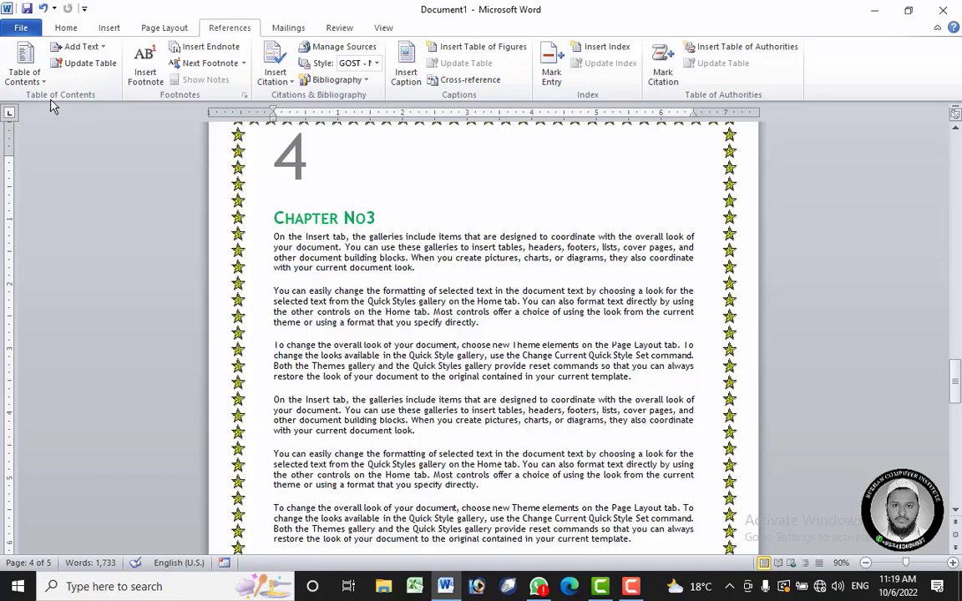
left_click(83, 47)
left_click(402, 246)
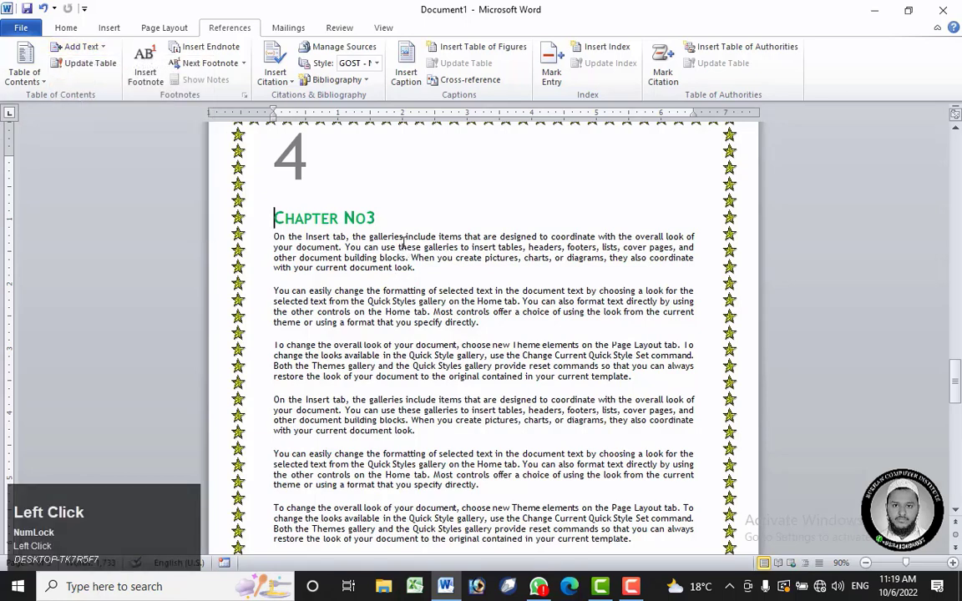
- Insert an empty line above the fourth paragraph under the "Chapter No1" heading on page 2
scroll(402, 259, "up", 4)
scroll(399, 270, "up", 20)
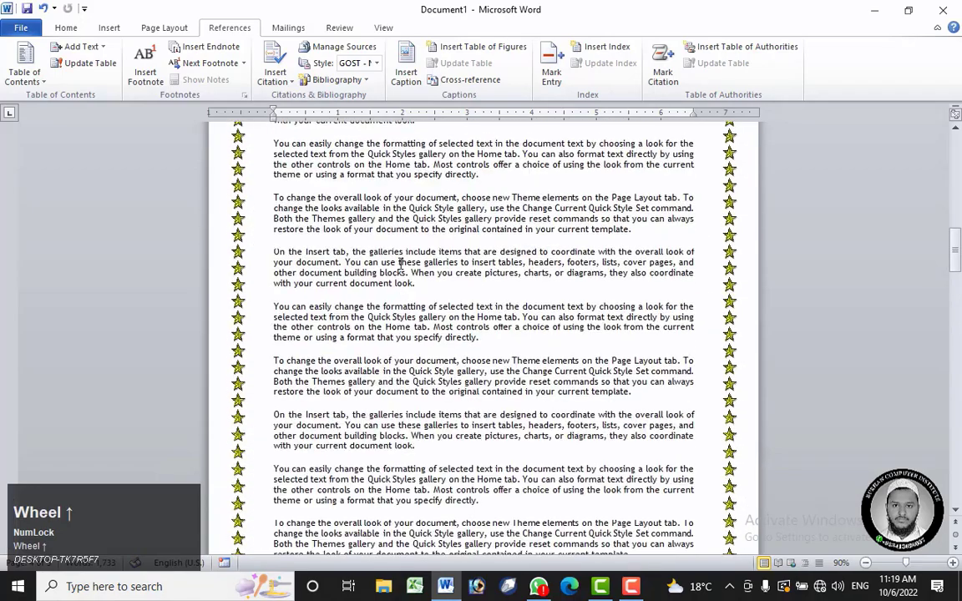
scroll(400, 264, "down", 3)
scroll(400, 264, "up", 10)
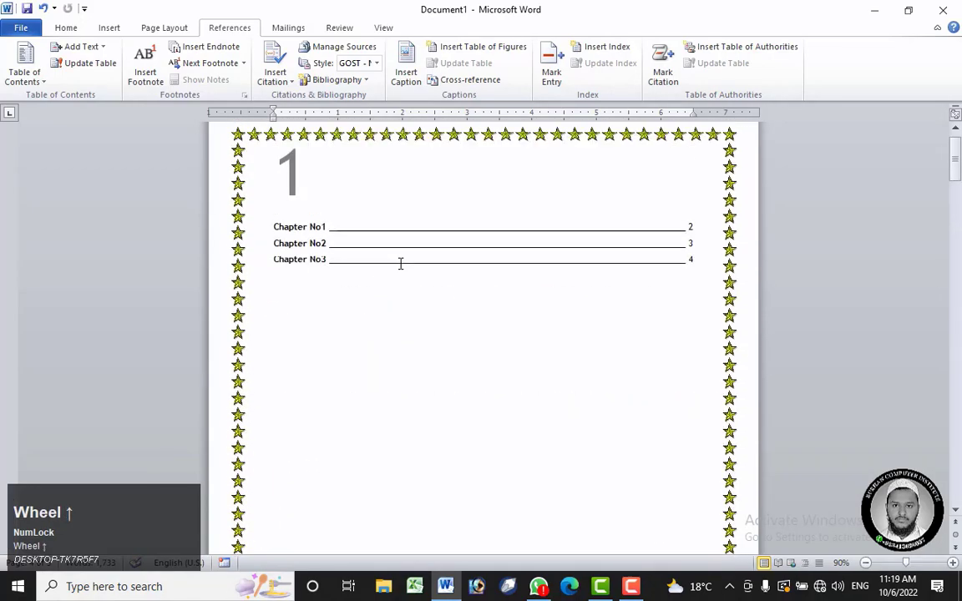
scroll(399, 263, "down", 5)
scroll(399, 264, "down", 5)
left_click(309, 367)
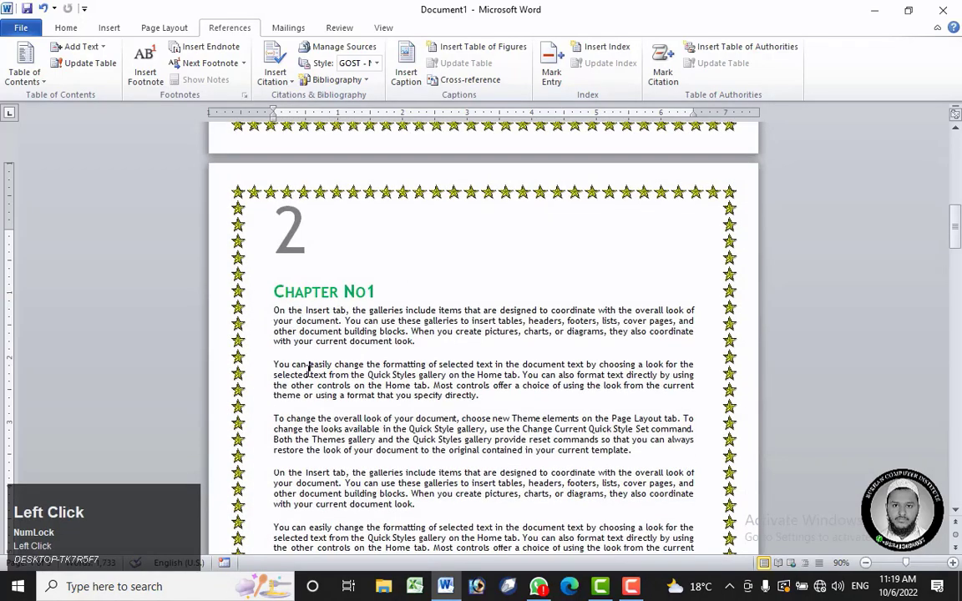
scroll(303, 375, "down", 2)
left_click(272, 348)
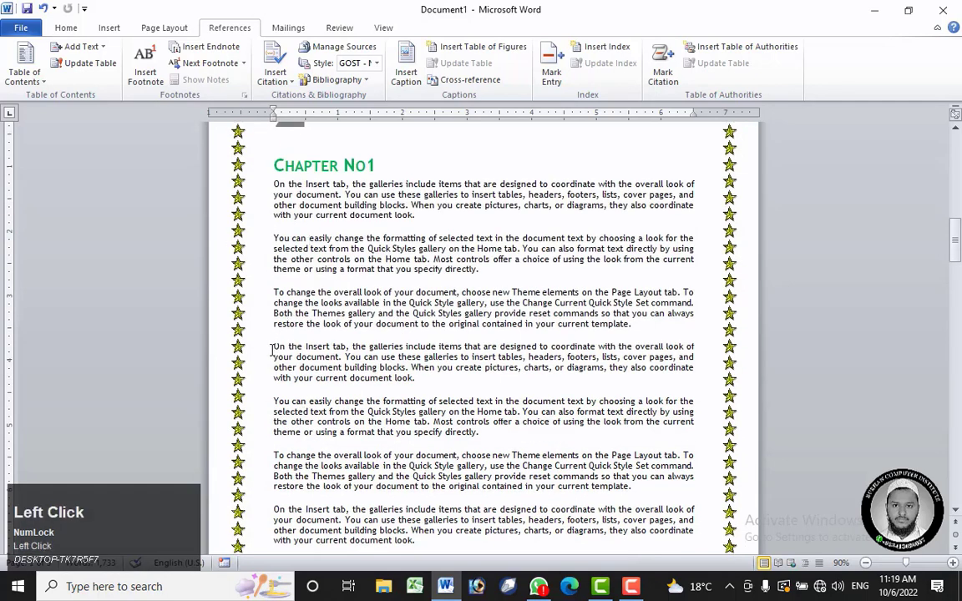
key("Return")
left_click(275, 348)
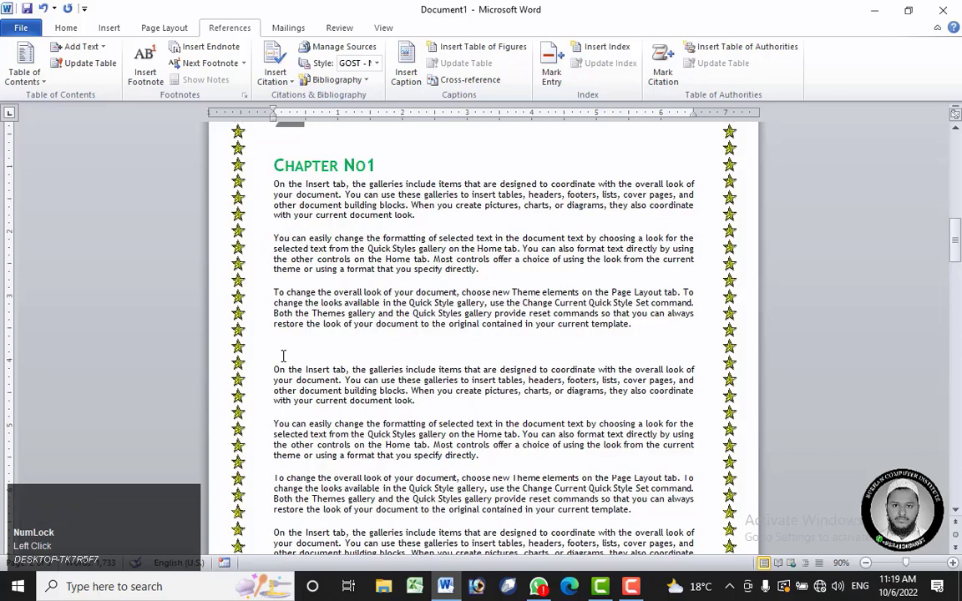
- Enter "Computer Repairing" as a subheading on the empty line, correcting the spelling of the second word
type("Computer ")
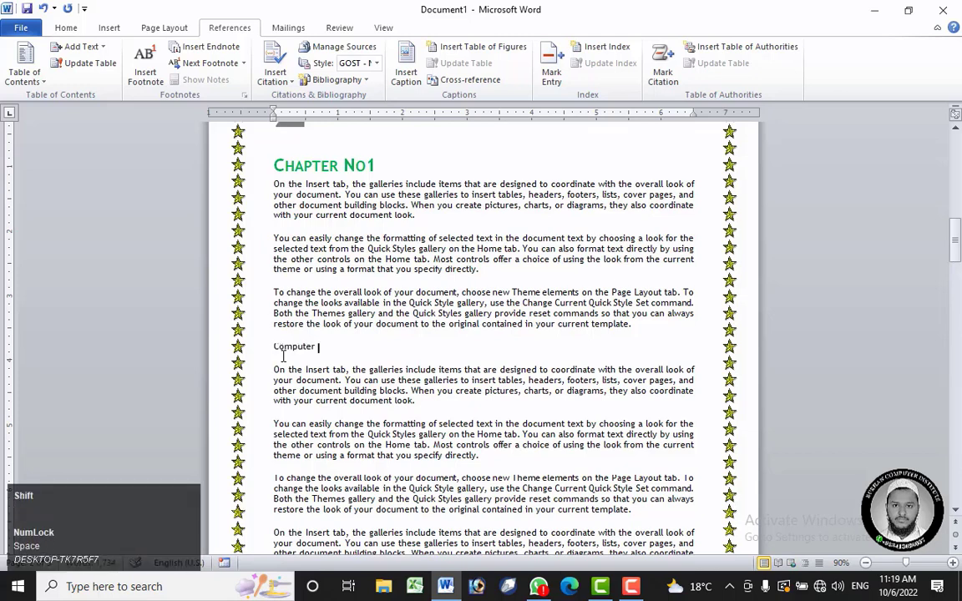
type("Repaing")
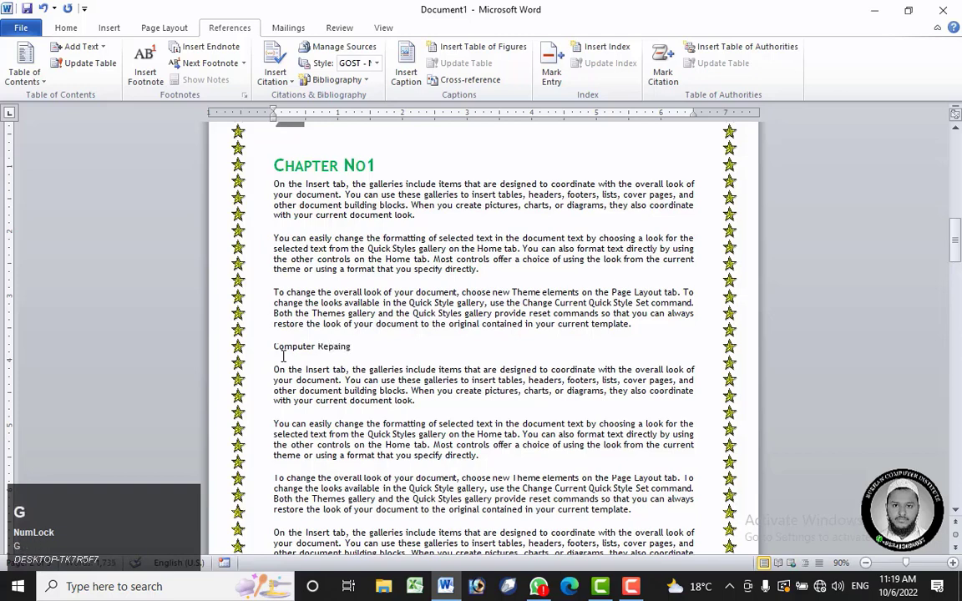
right_click(329, 349)
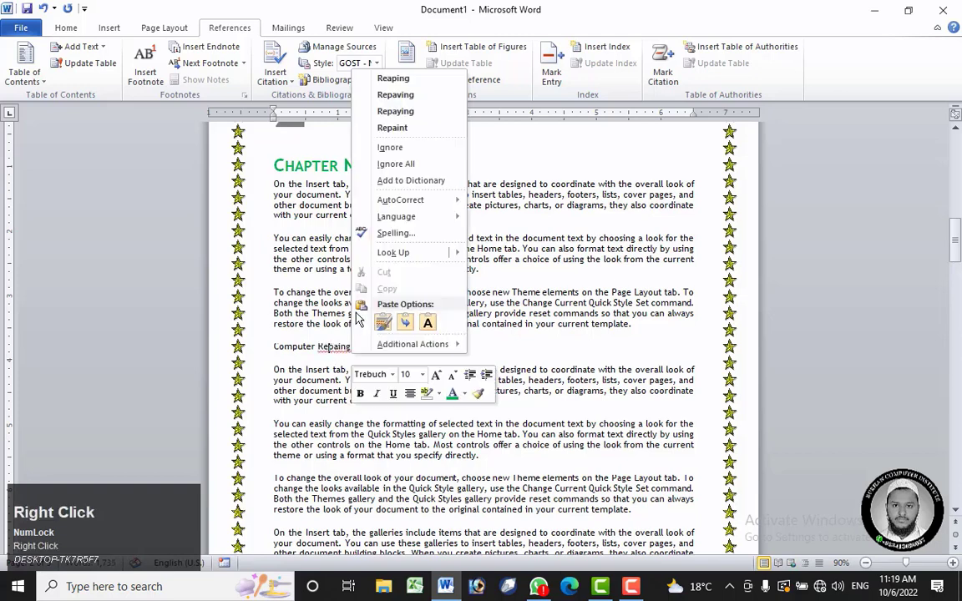
left_click(376, 77)
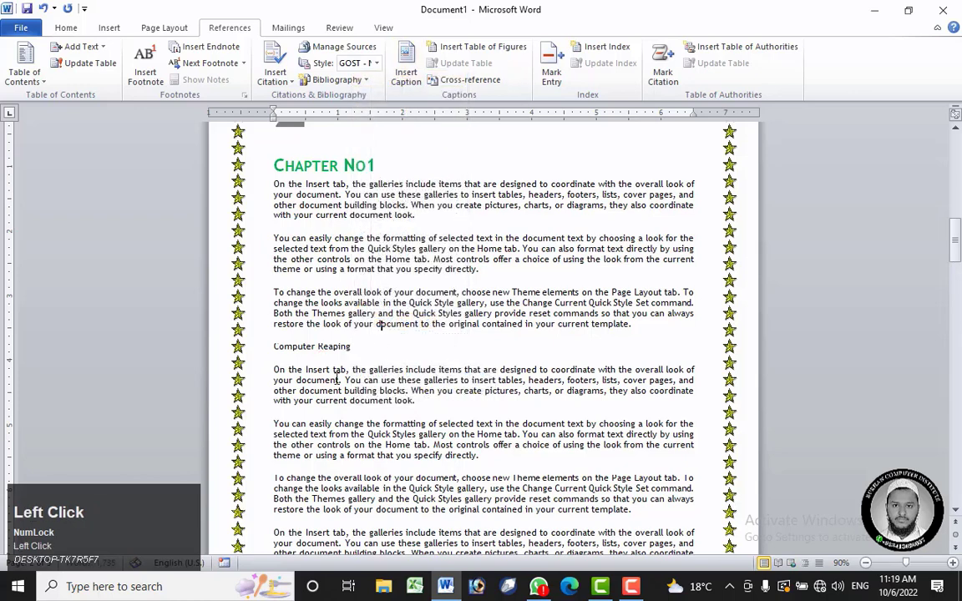
left_click_drag(351, 350, 330, 352)
type("pair")
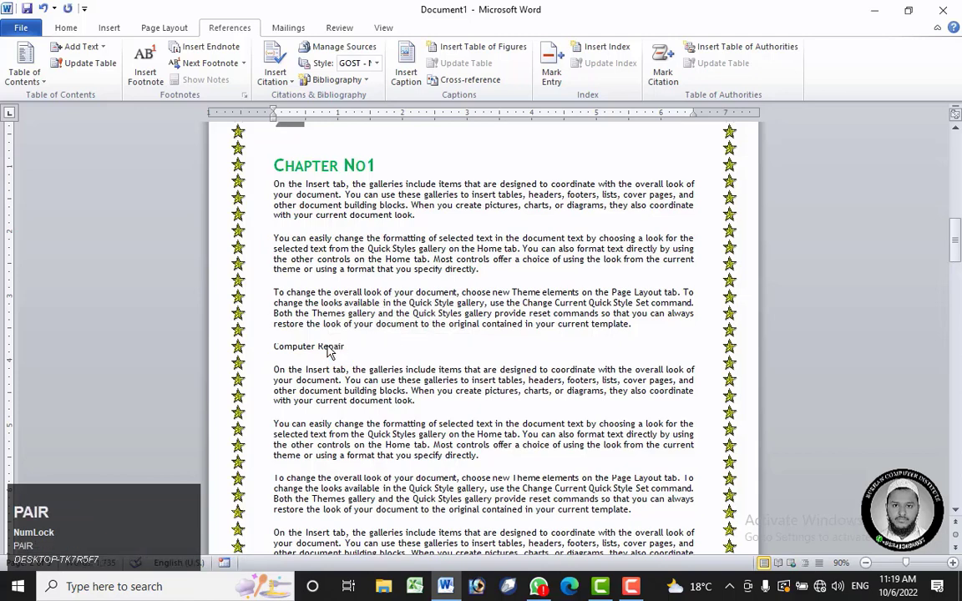
type("ing")
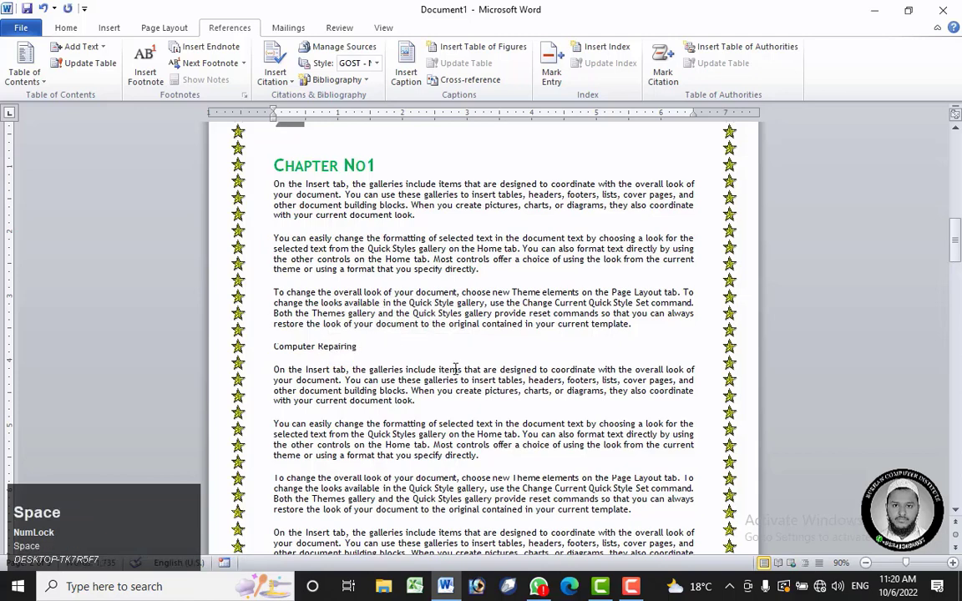
- Format the "Computer Repairing" subheading in bold at 18 pt
left_click_drag(369, 355, 273, 347)
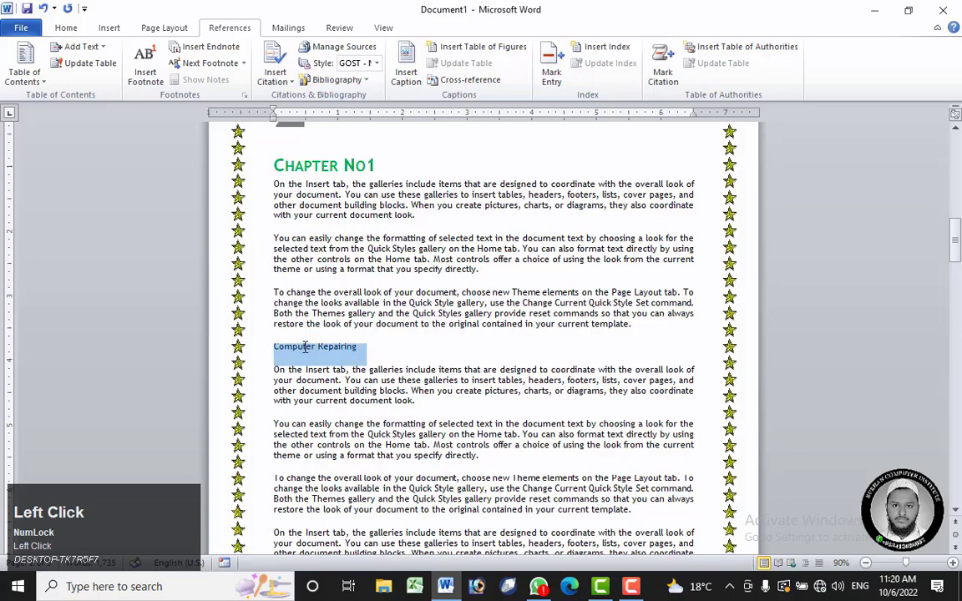
left_click(66, 28)
left_click(231, 53)
left_click(231, 52)
left_click(231, 52)
left_click(231, 52)
left_click(232, 53)
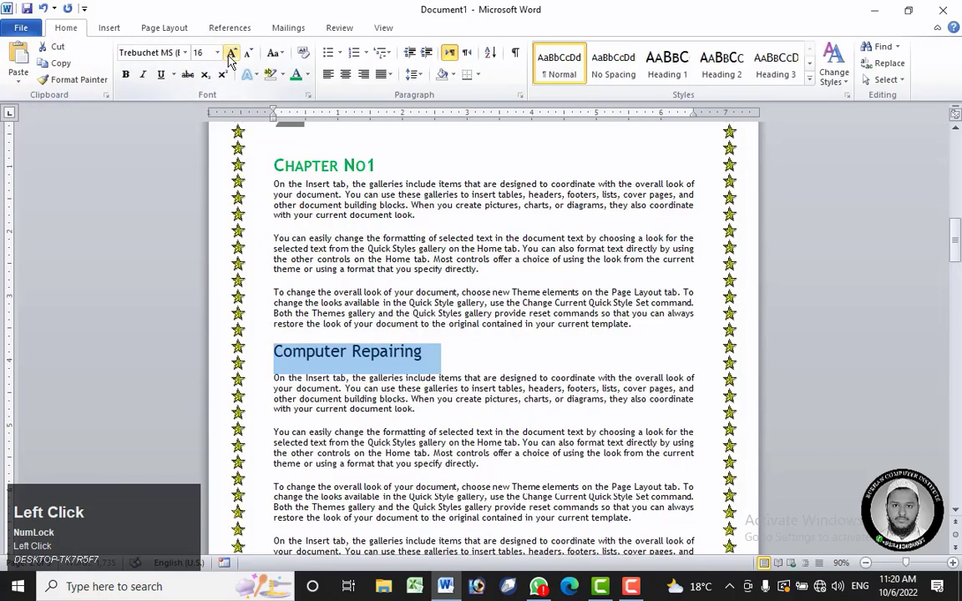
left_click(126, 73)
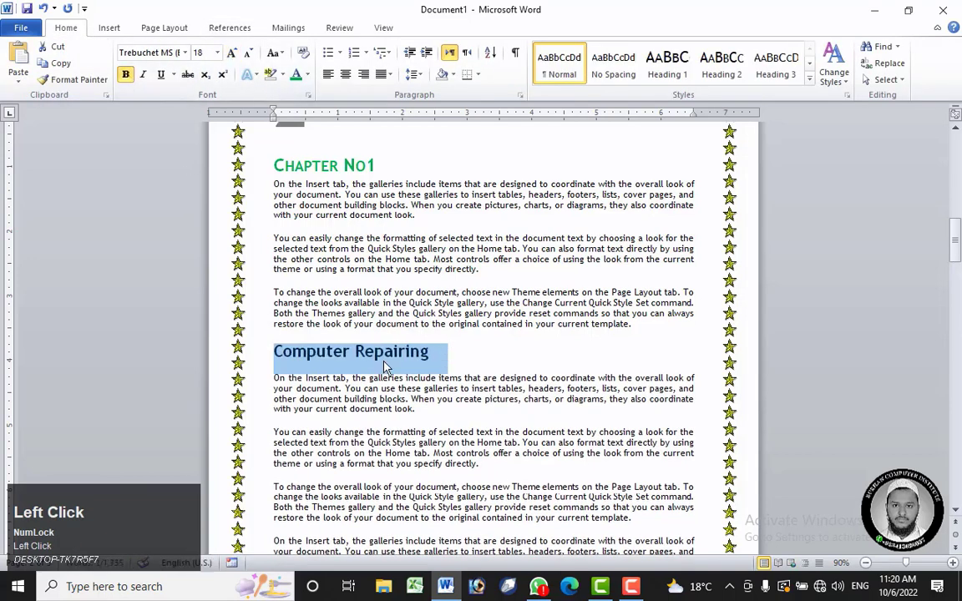
- Add the "Computer Repairing" subheading to the table of contents as Level 2
left_click_drag(444, 350, 272, 350)
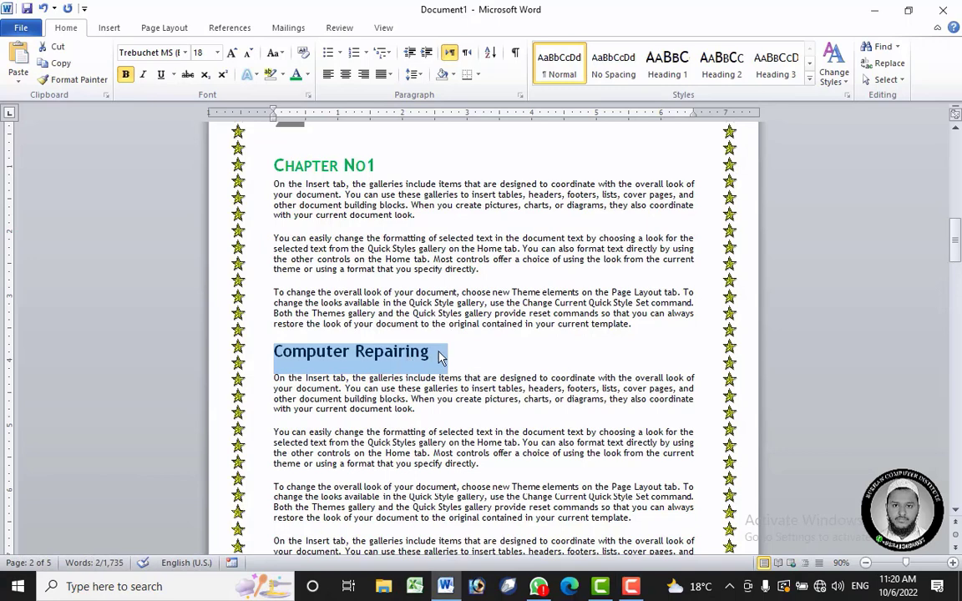
left_click(154, 33)
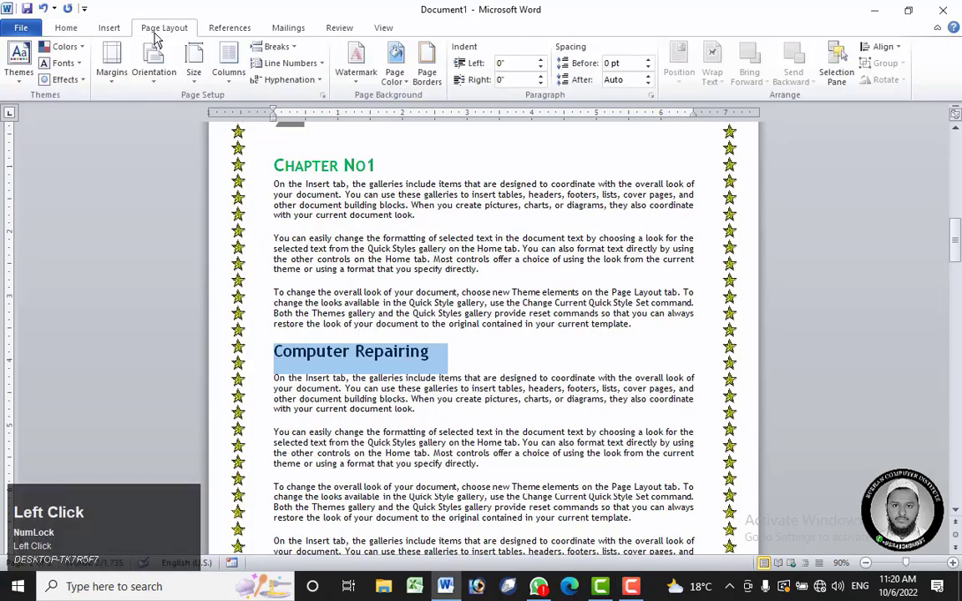
left_click(109, 31)
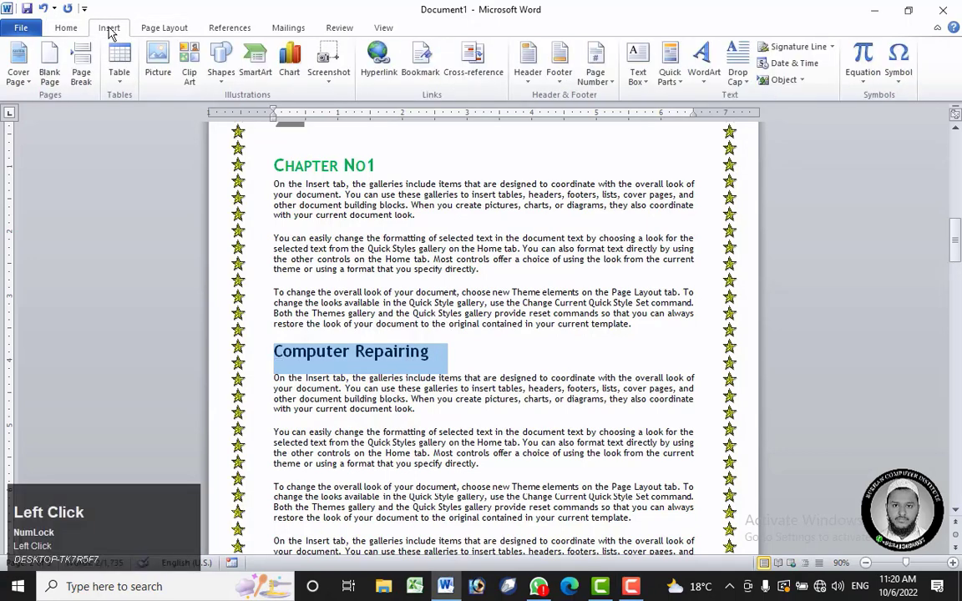
left_click(227, 29)
left_click(100, 48)
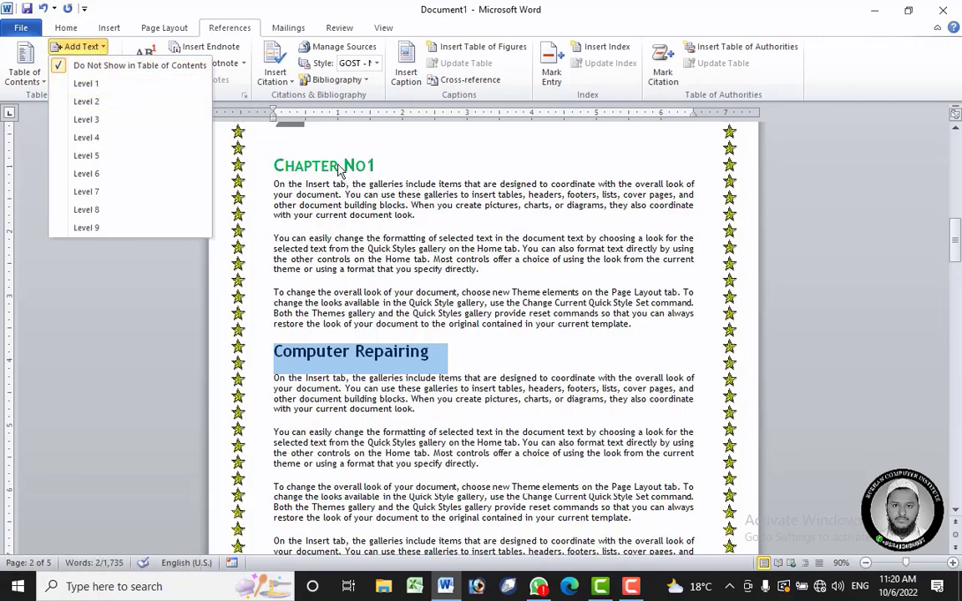
left_click(157, 112)
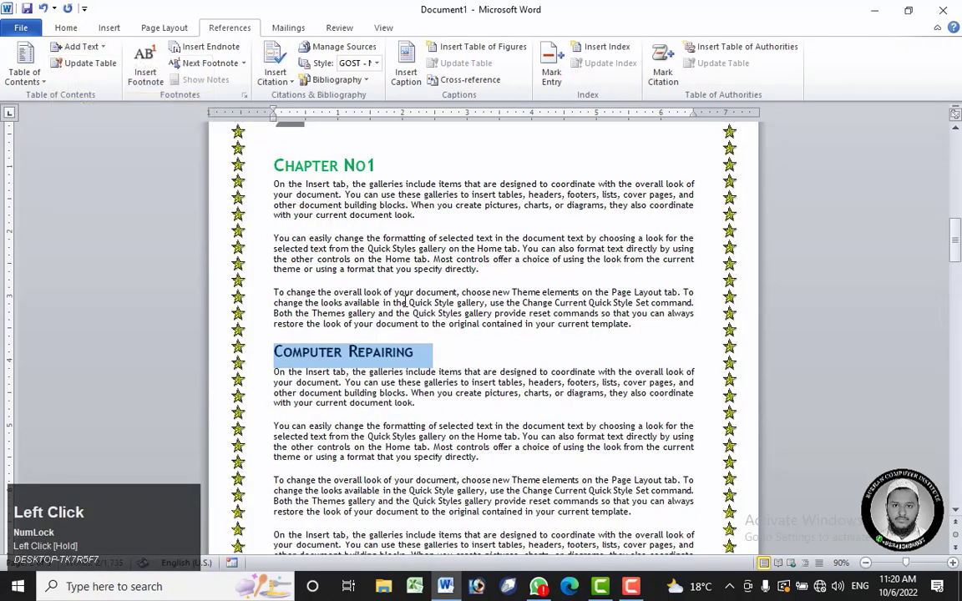
- Update the entire table of contents on page 1 to include the new subheading
scroll(404, 329, "up", 10)
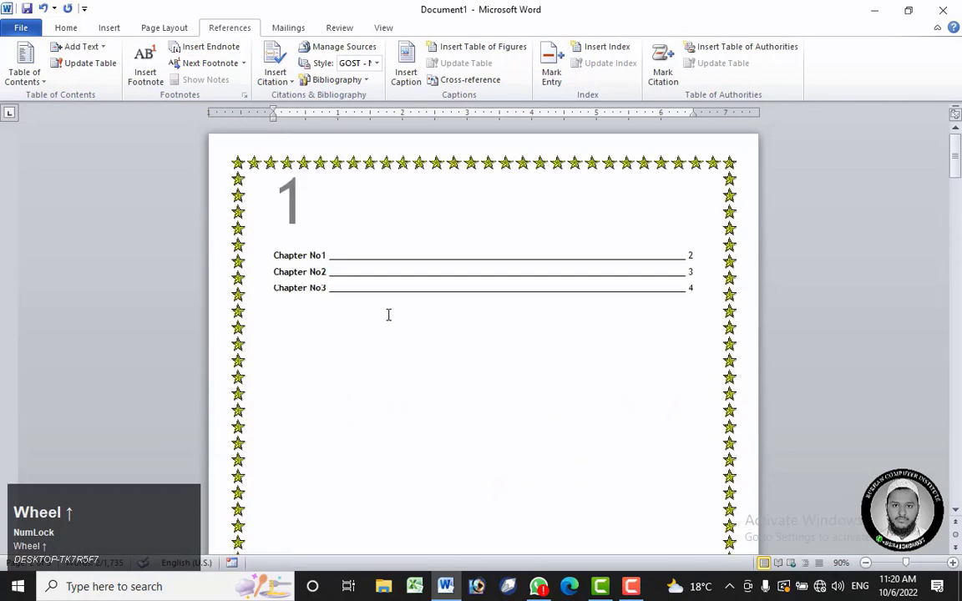
left_click(376, 274)
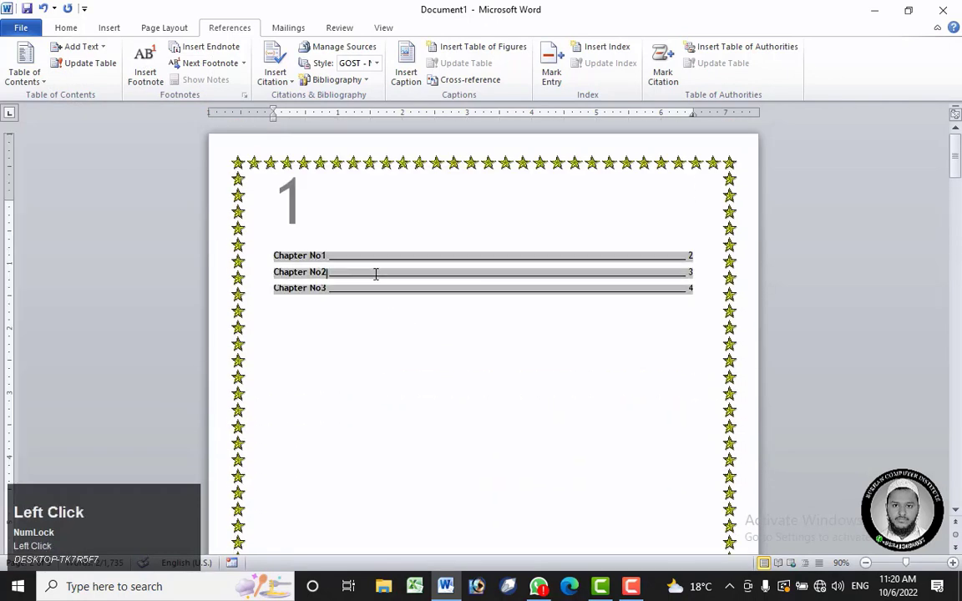
left_click(95, 64)
left_click_drag(430, 235, 506, 308)
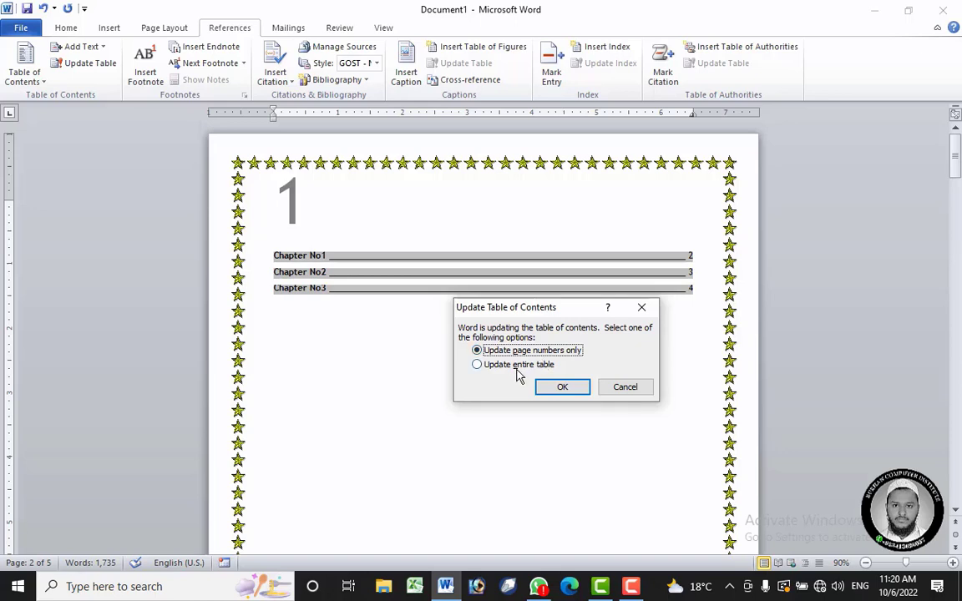
left_click(517, 372)
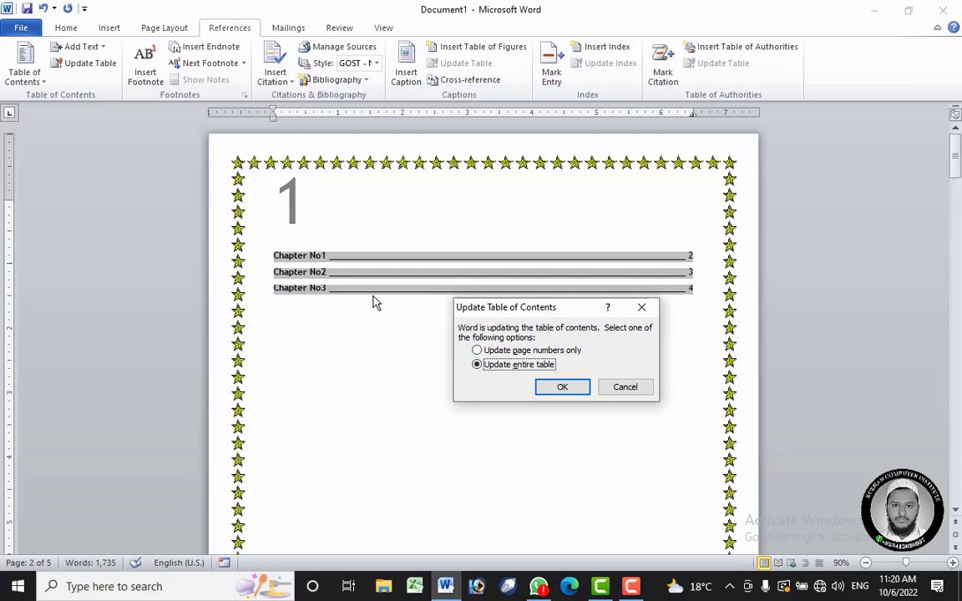
left_click(564, 388)
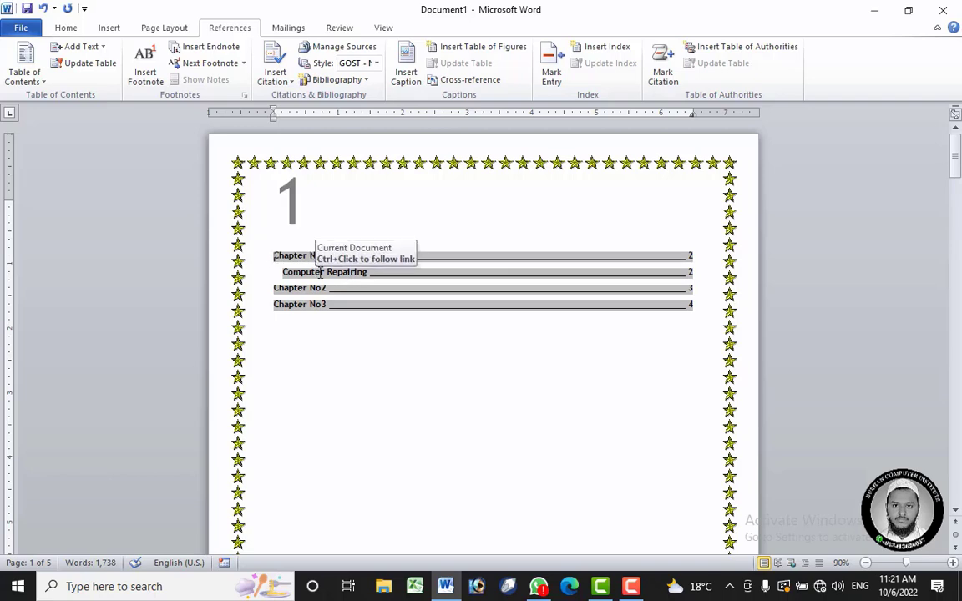
- Follow the "Computer Repairing" link in the table of contents and check the level assigned to that subheading
left_click(320, 272, "ctrl")
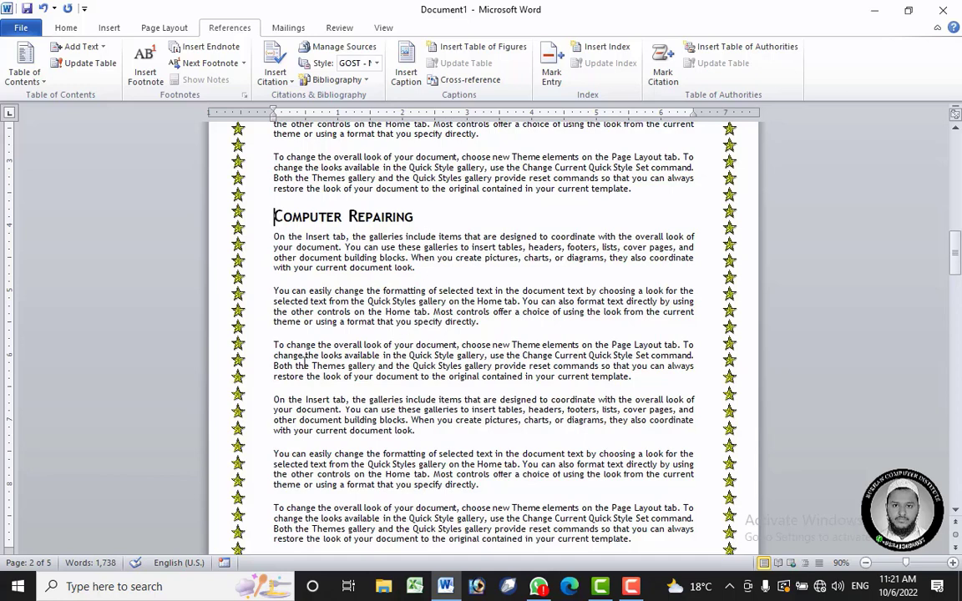
left_click(80, 48)
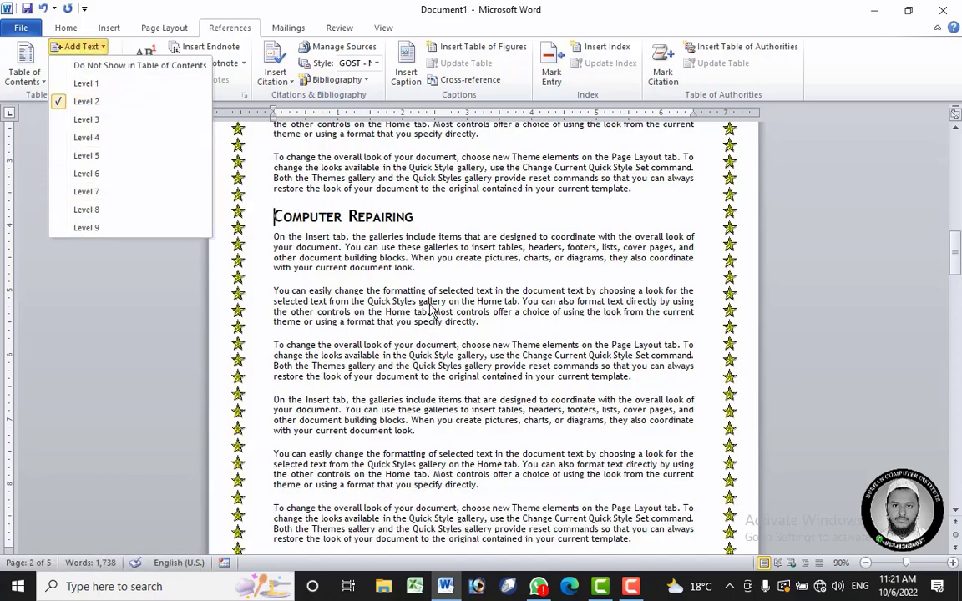
left_click(157, 103)
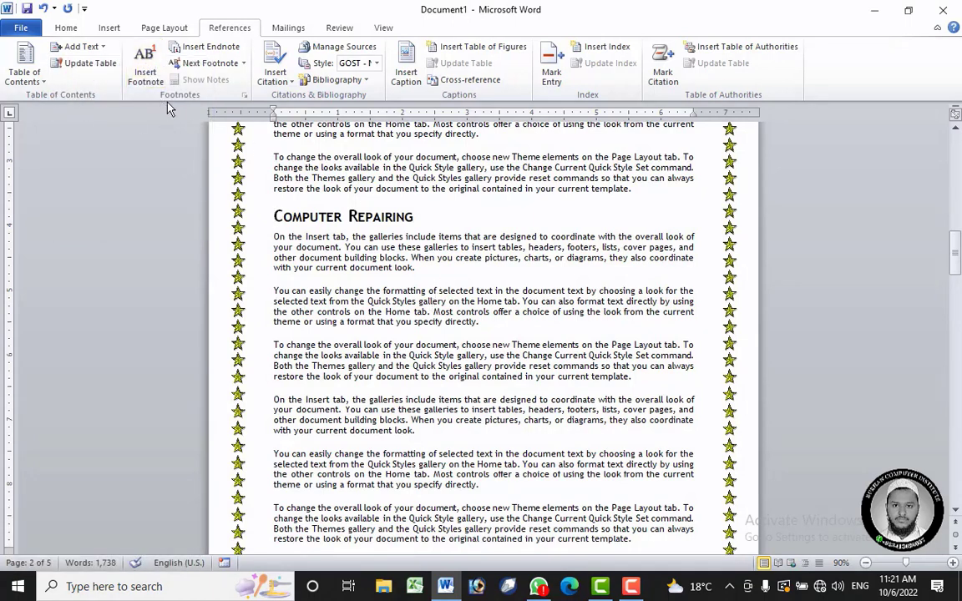
left_click(465, 305)
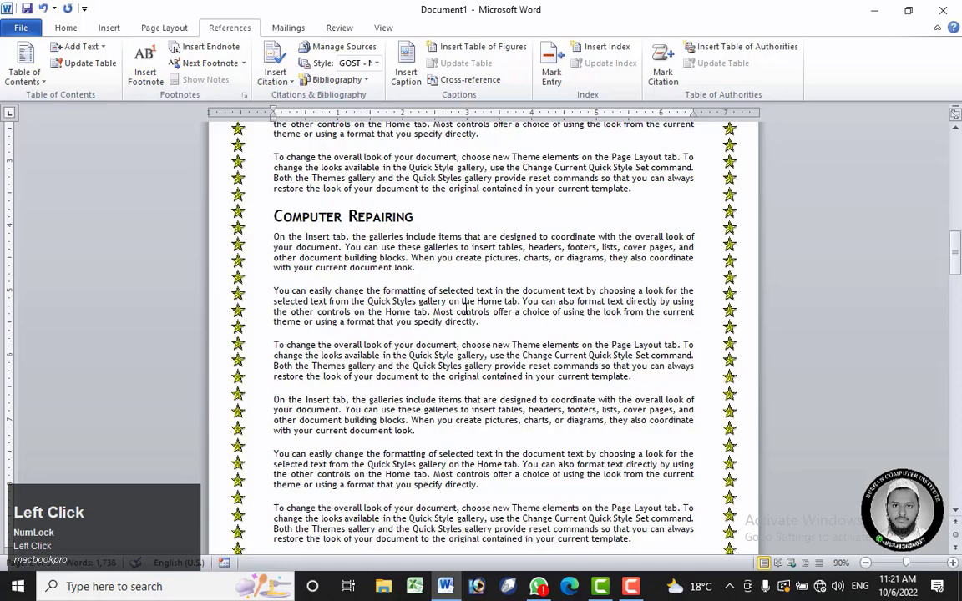
- Create a new blank document, enter "Chapter No1" as trial text, and clear all of its content
key("ctrl+n")
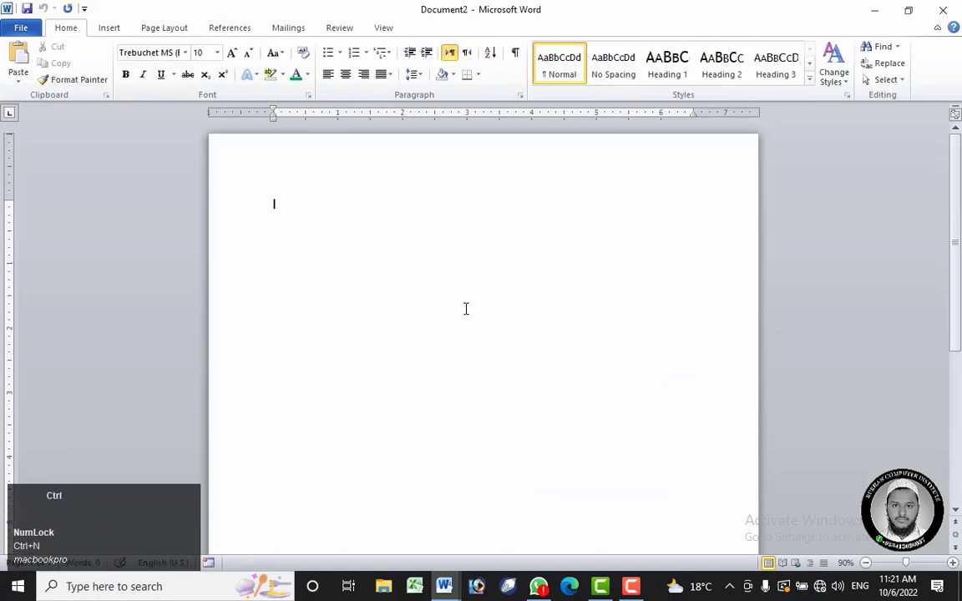
type("Chapter No1")
key("ctrl+a")
key("BackSpace")
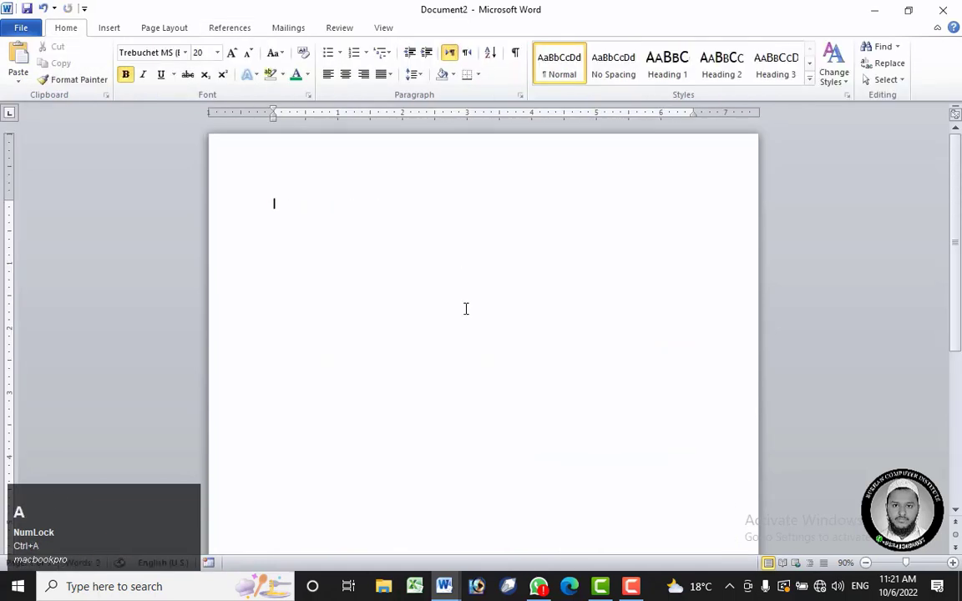
- Generate sample paragraphs in the blank document with =rand() and clear all formatting from them
type("=rand()")
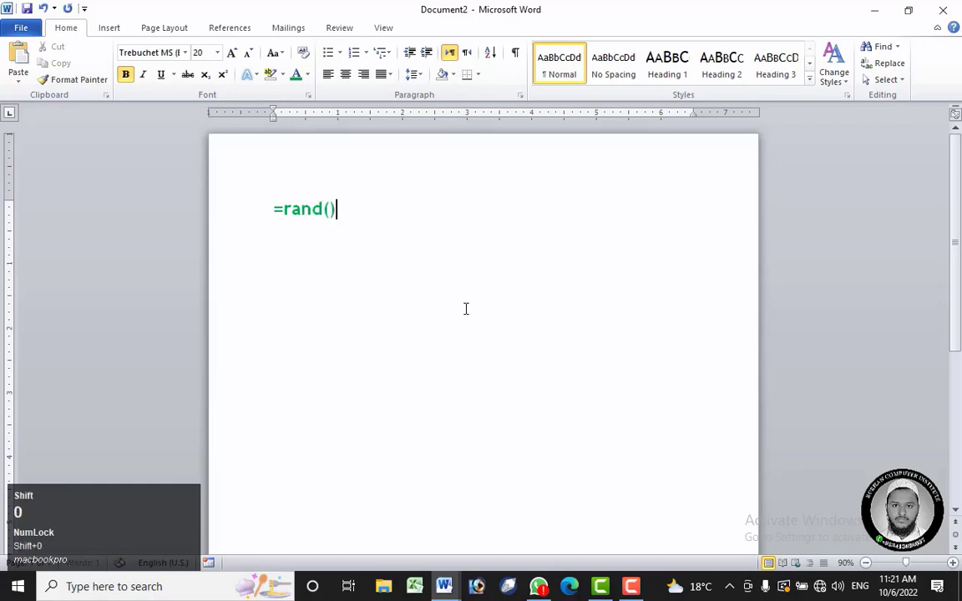
key("Return")
key("ctrl+a")
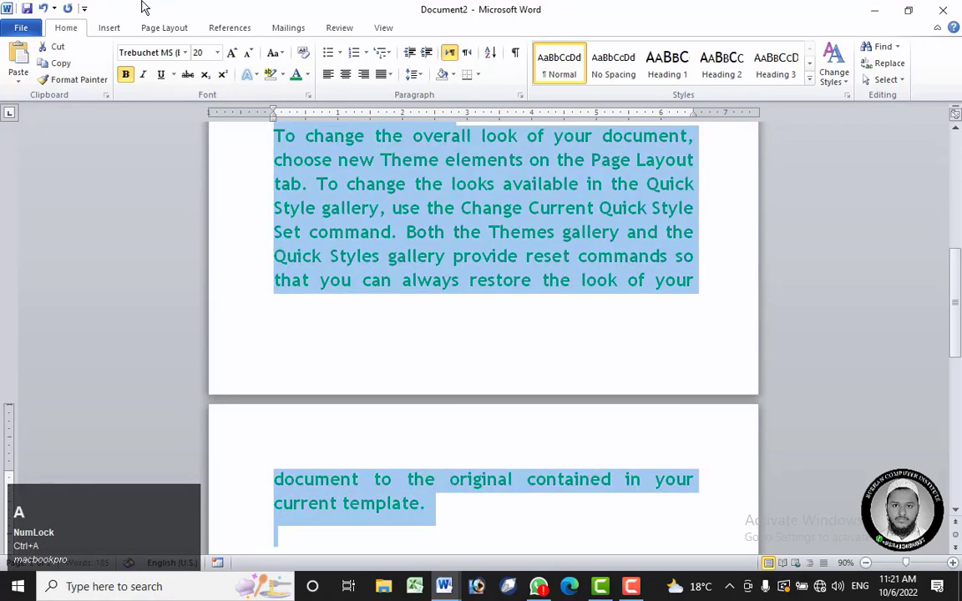
left_click(303, 52)
scroll(409, 315, "up", 5)
left_click(317, 284)
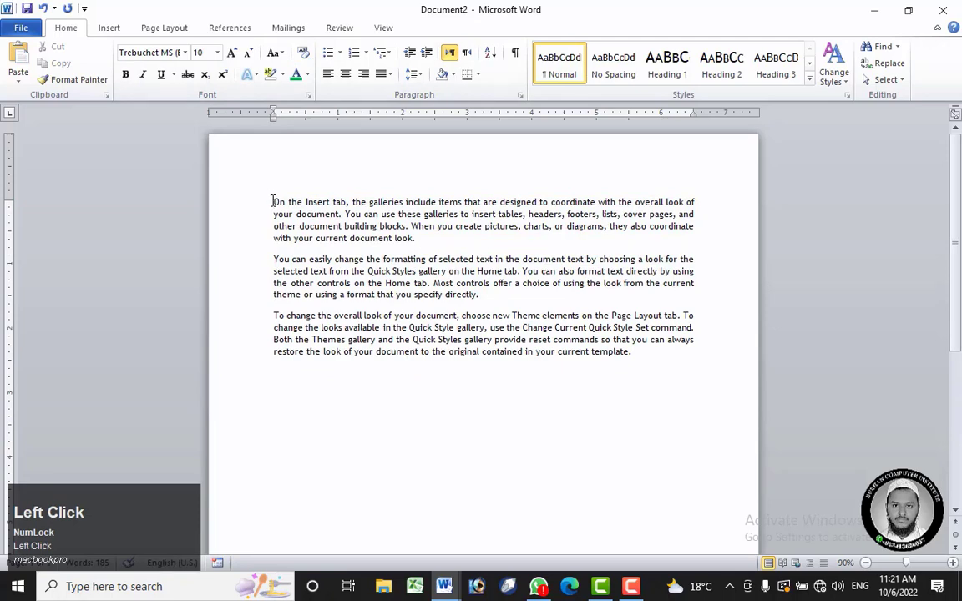
- Delete the repeated sample paragraphs that run onto the second page
scroll(338, 262, "down", 3, "ctrl")
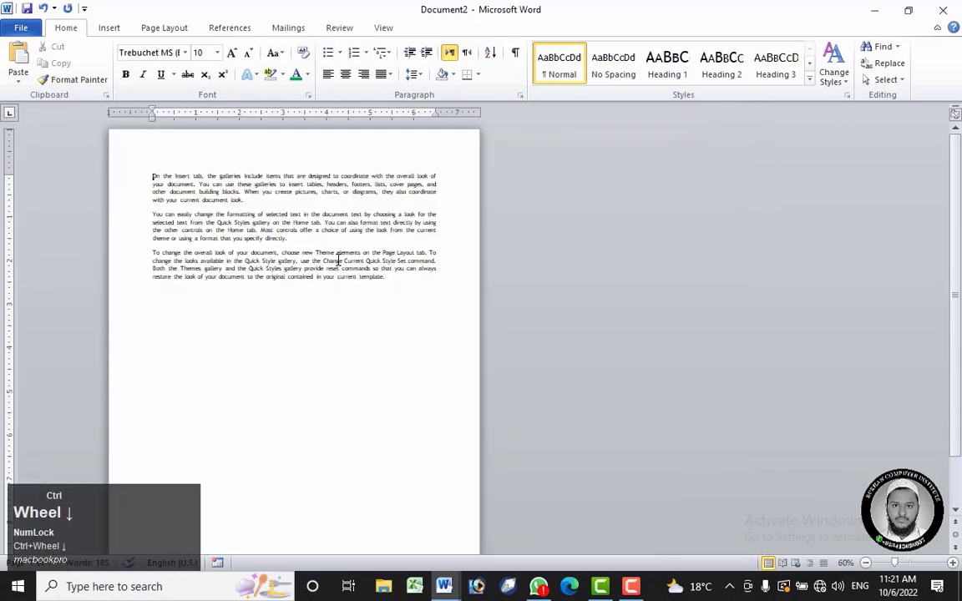
scroll(338, 261, "down", 1, "ctrl")
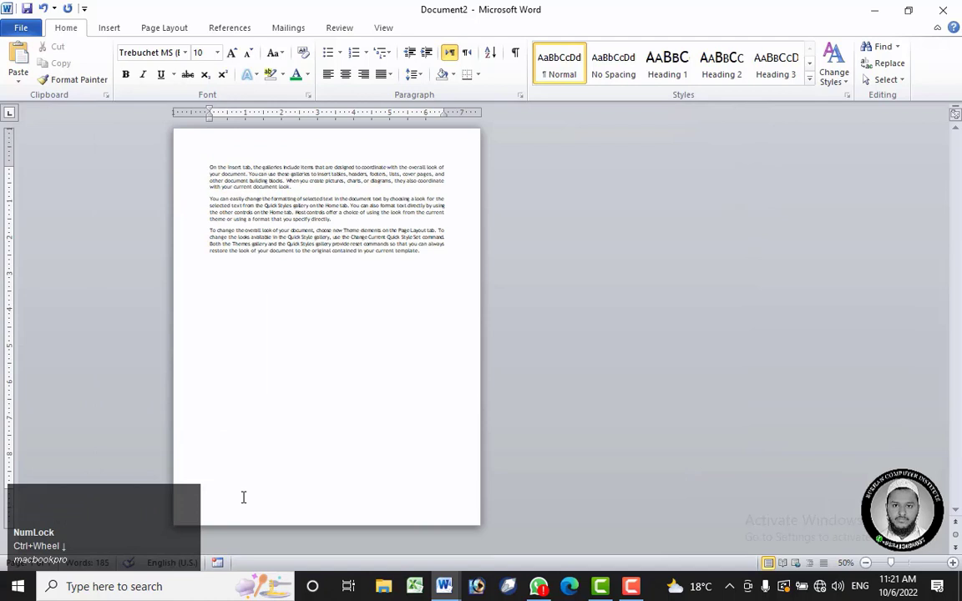
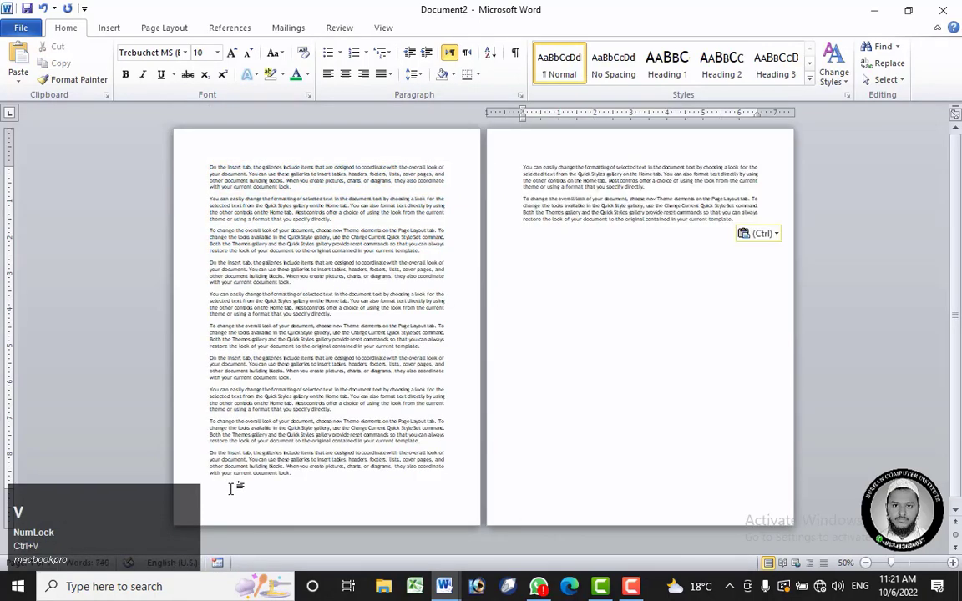
left_click_drag(704, 324, 519, 169)
key("Delete")
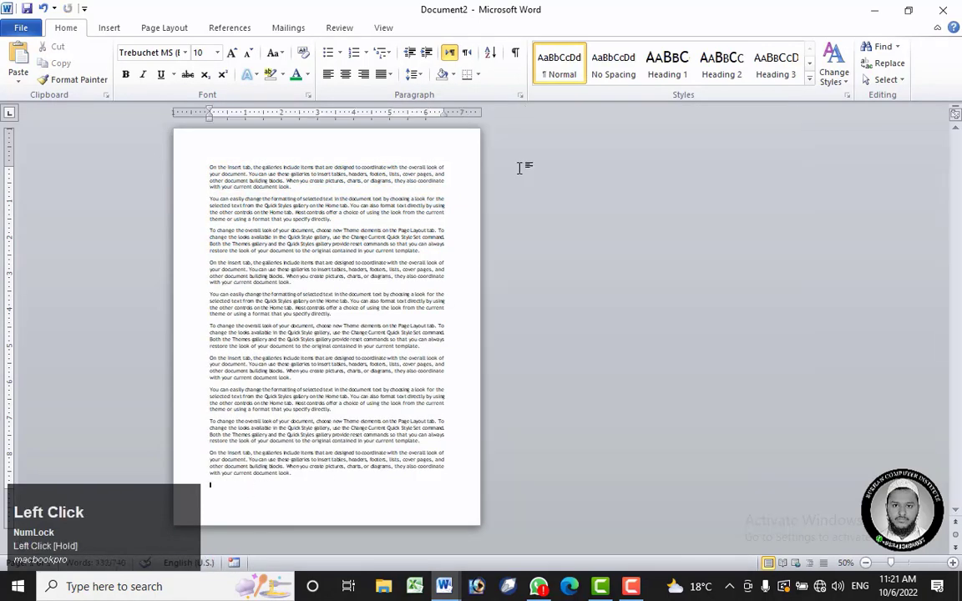
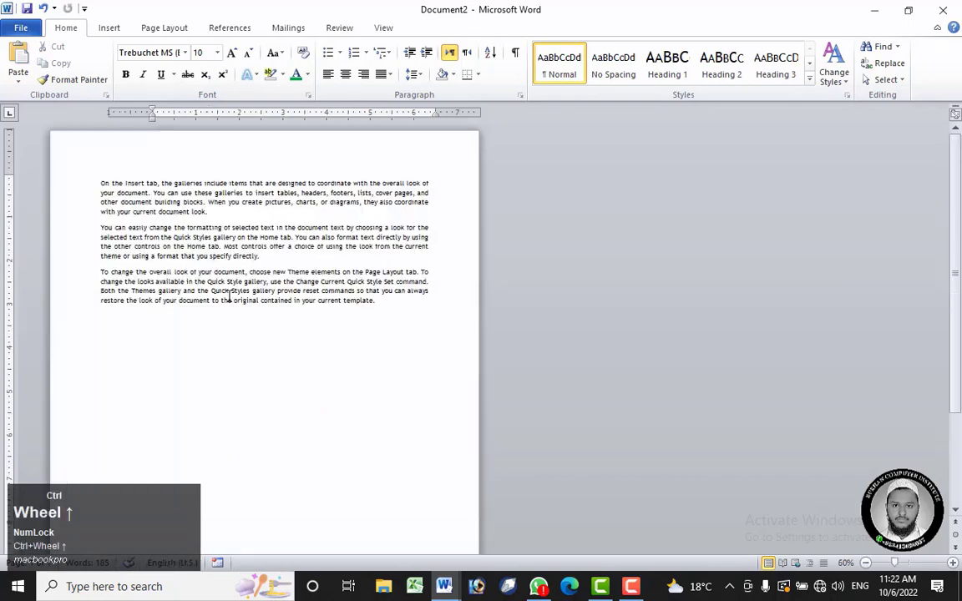
- Insert a footnote on the word "look" at the end of the first paragraph with the Urdu text "دیکھنا", and check its reference mark
left_click(181, 29)
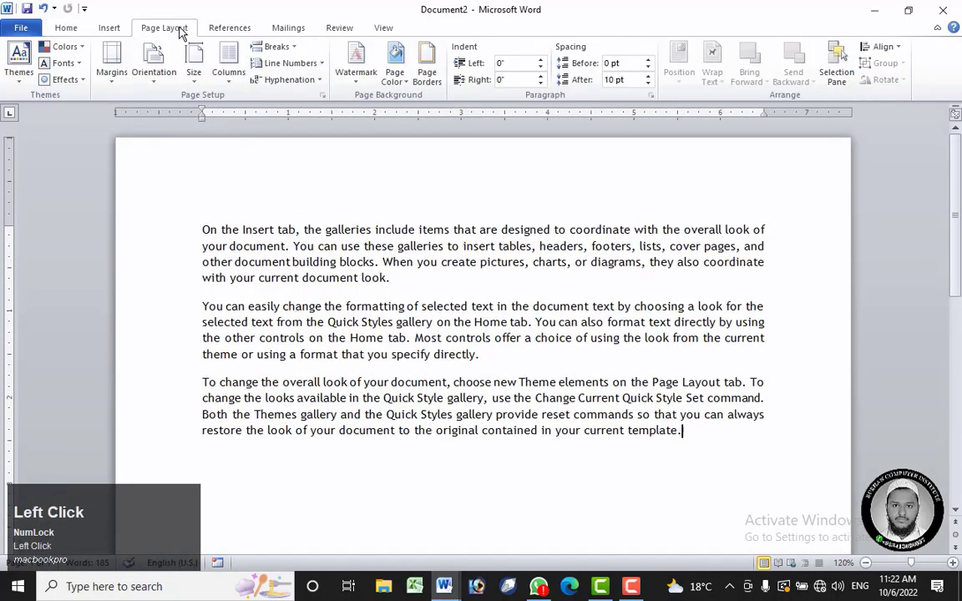
left_click(224, 29)
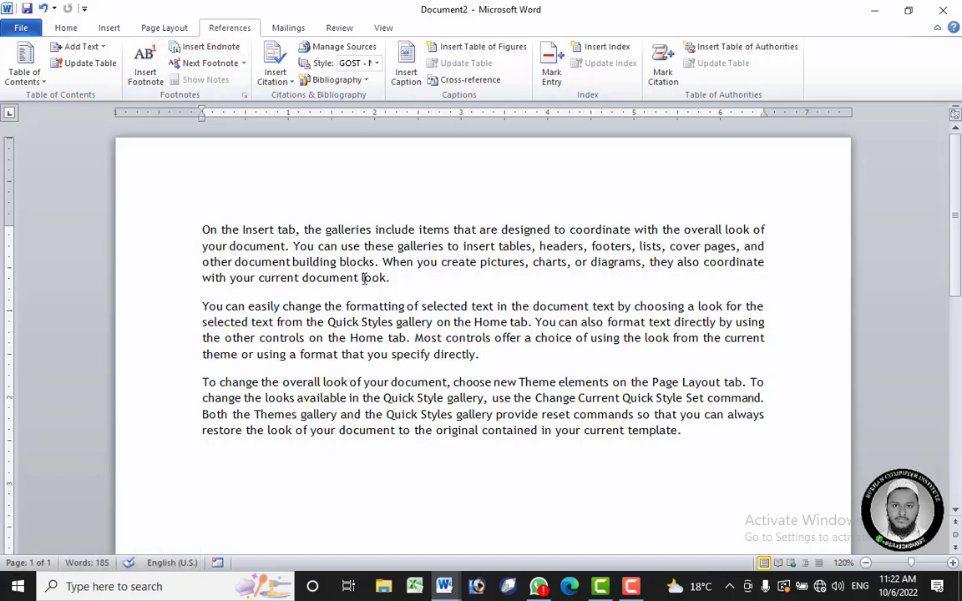
left_click_drag(361, 278, 385, 278)
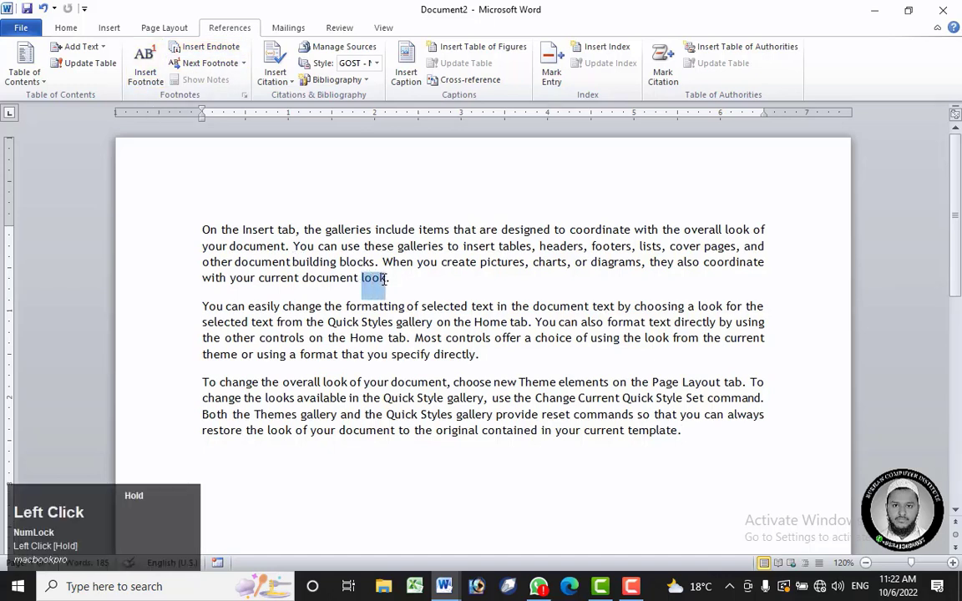
left_click(145, 73)
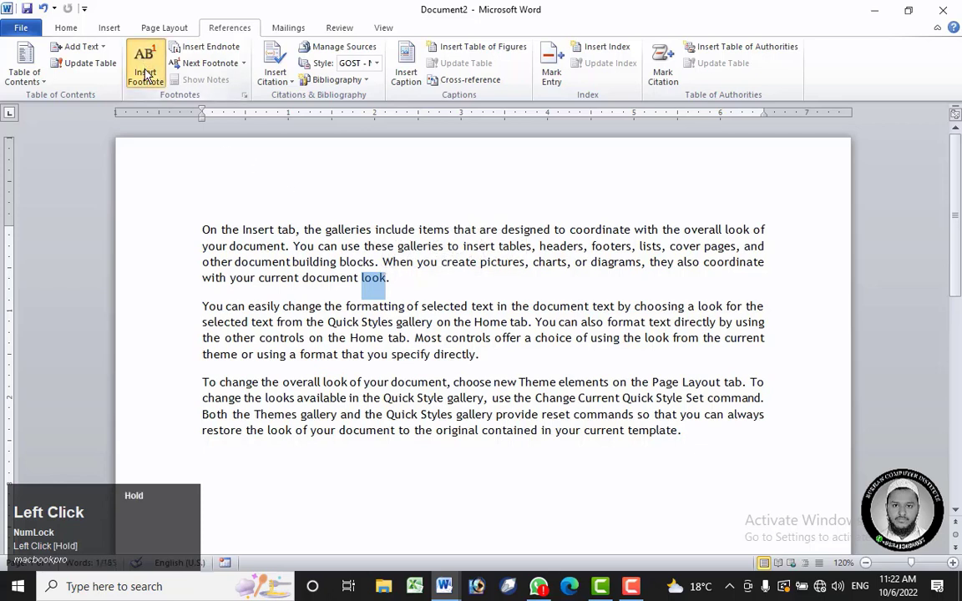
scroll(305, 466, "down", 2)
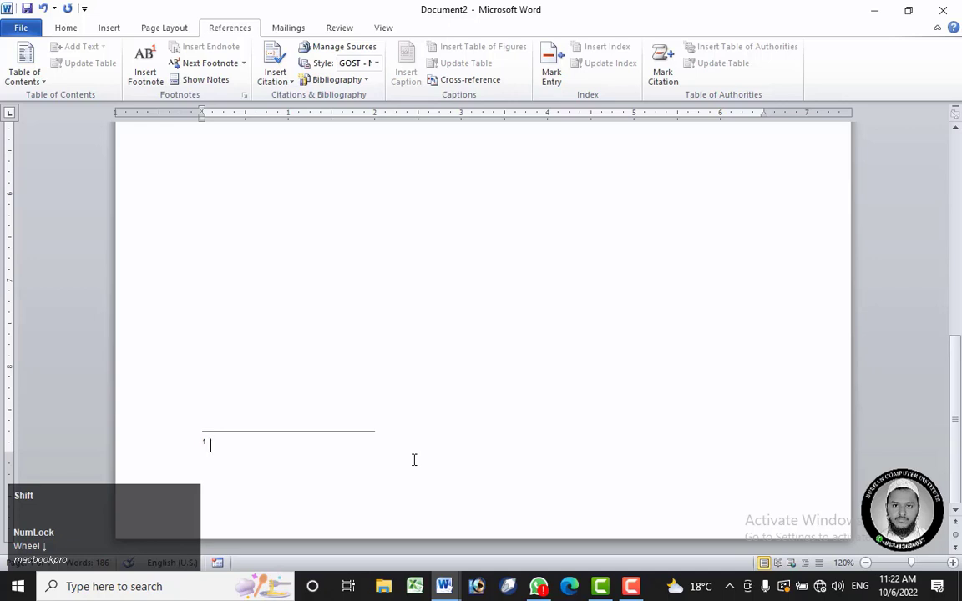
key("alt+shift")
type("دی")
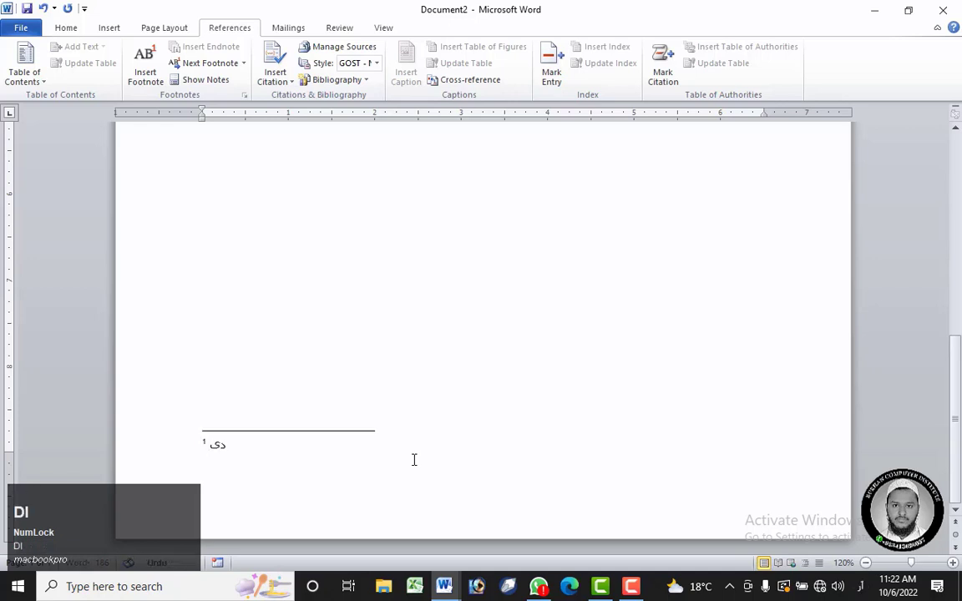
type("کھنا")
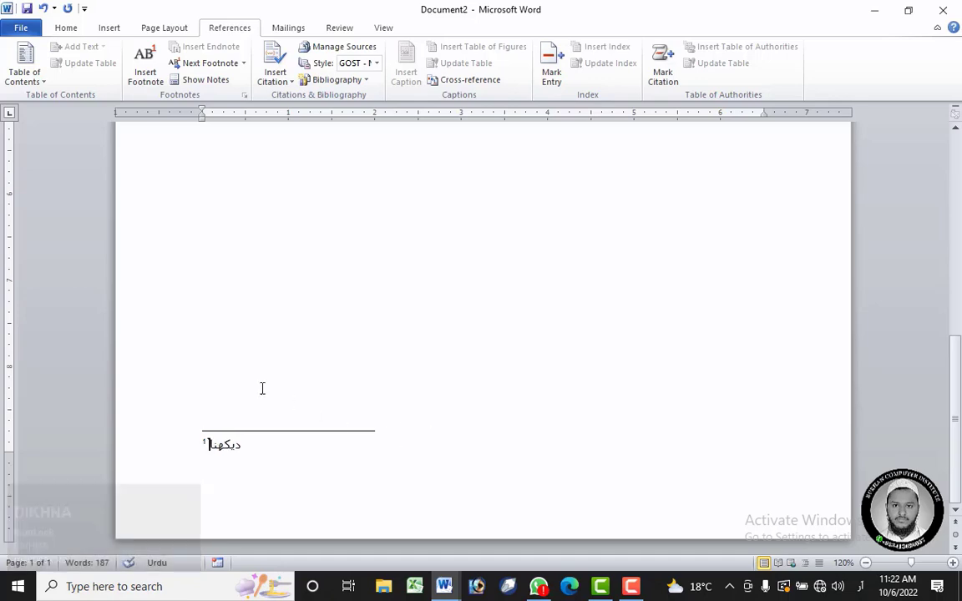
scroll(262, 388, "up", 10)
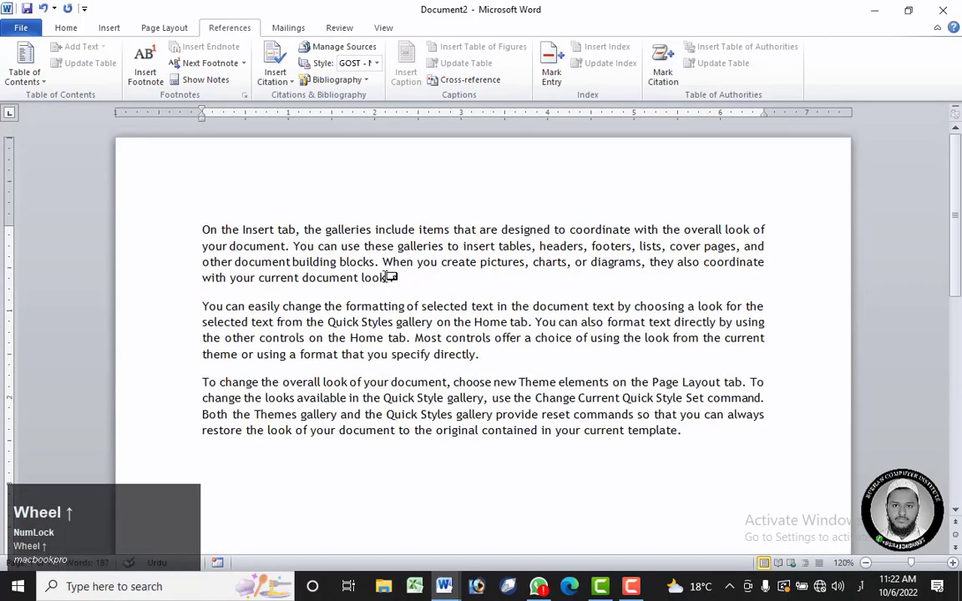
mouse_move(391, 276)
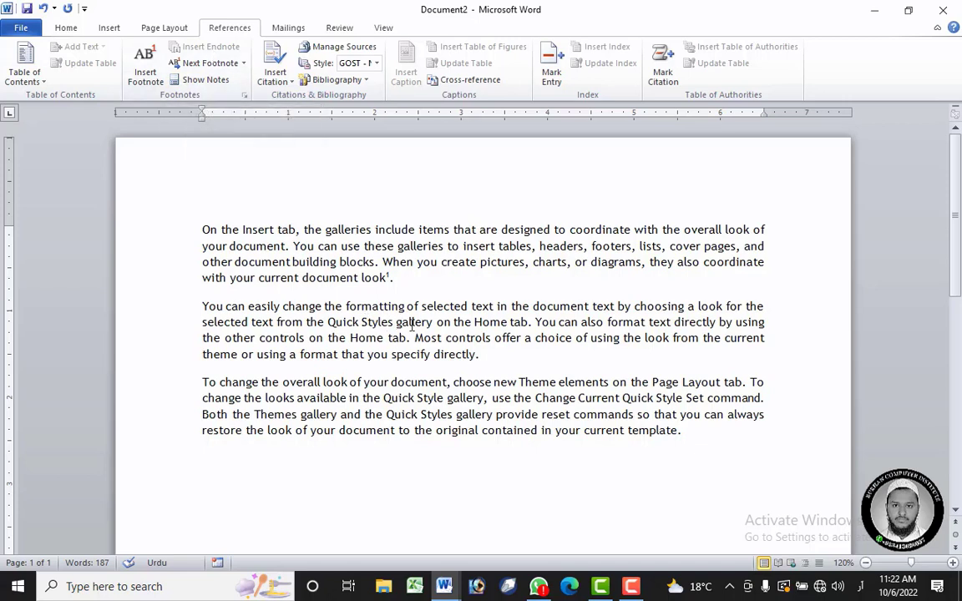
- Insert an endnote on the first "Home" in the second paragraph with the Urdu text "گھر"
left_click_drag(475, 321, 507, 323)
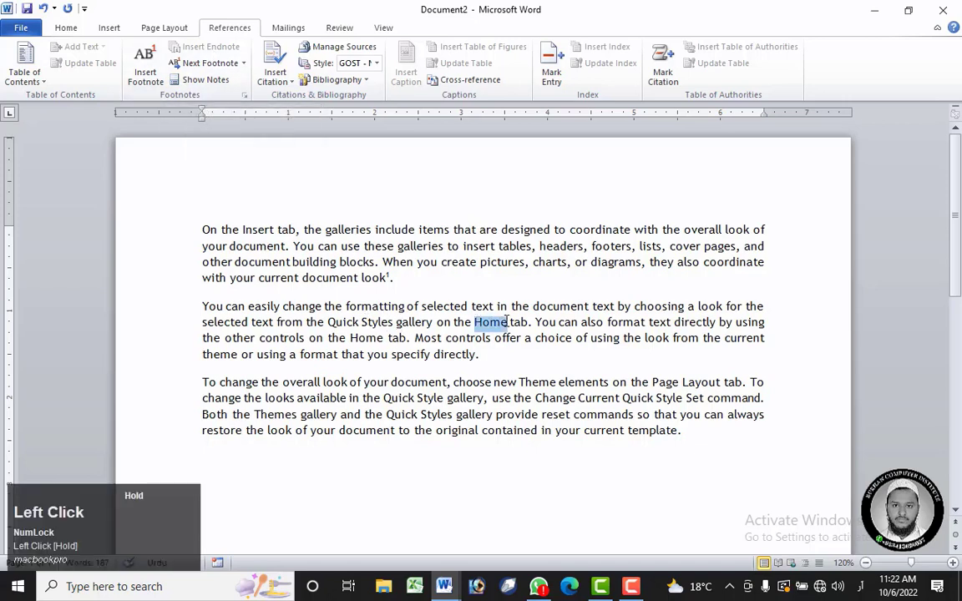
left_click(226, 50)
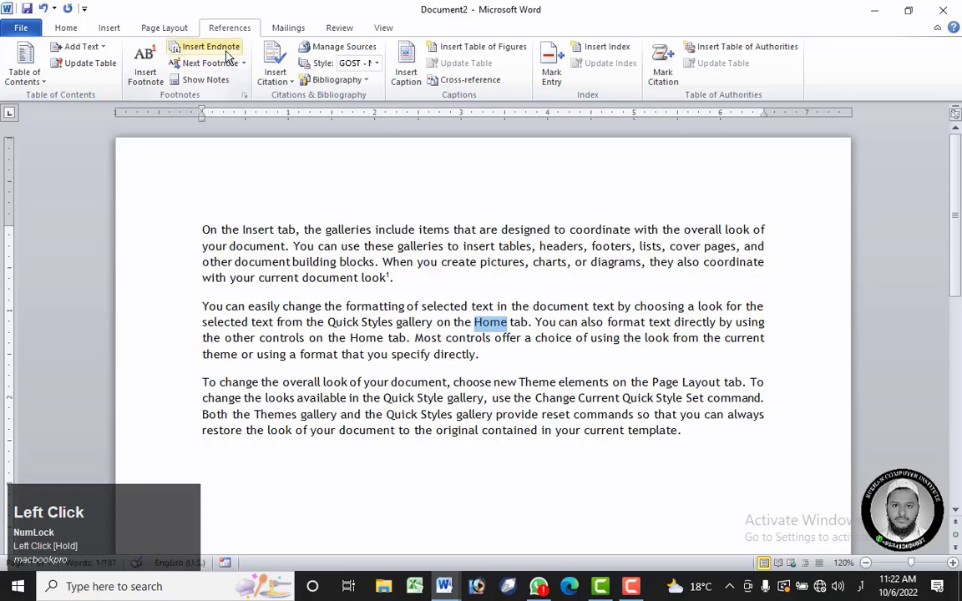
scroll(224, 502, "down", 2)
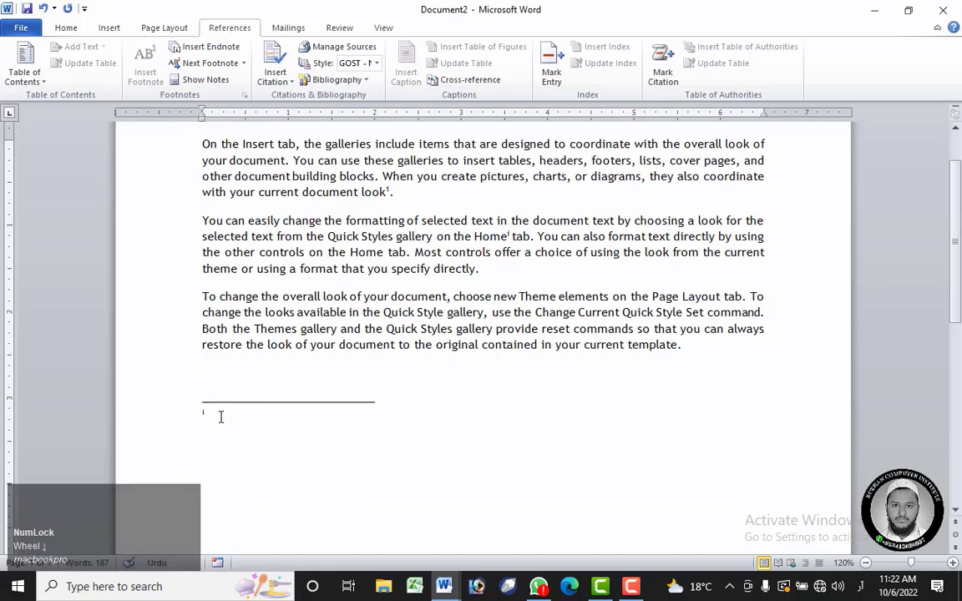
type("گھر")
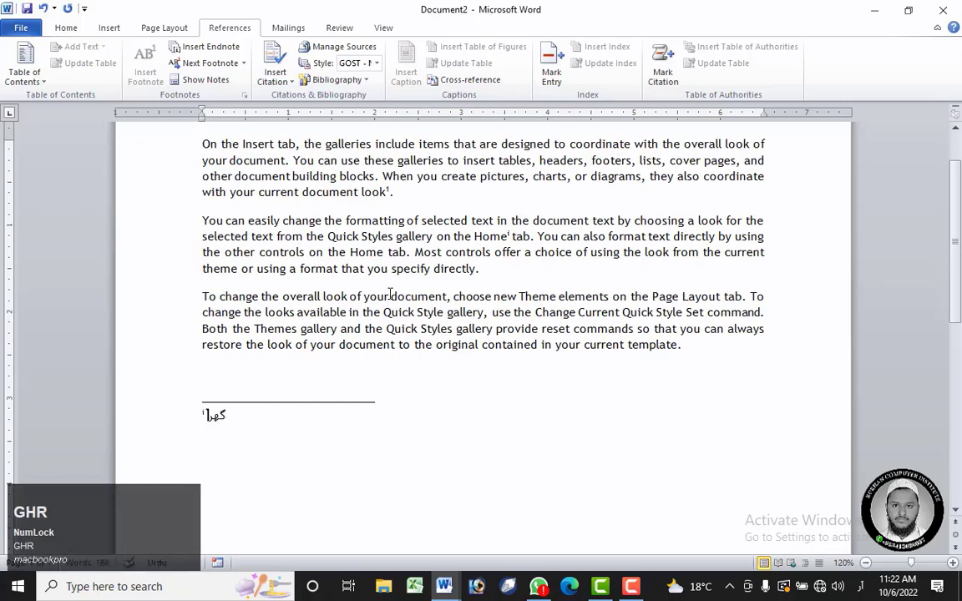
- Starting from the first paragraph, jump to the next footnote reference and the next endnote reference
scroll(352, 265, "up", 2)
left_click(319, 229)
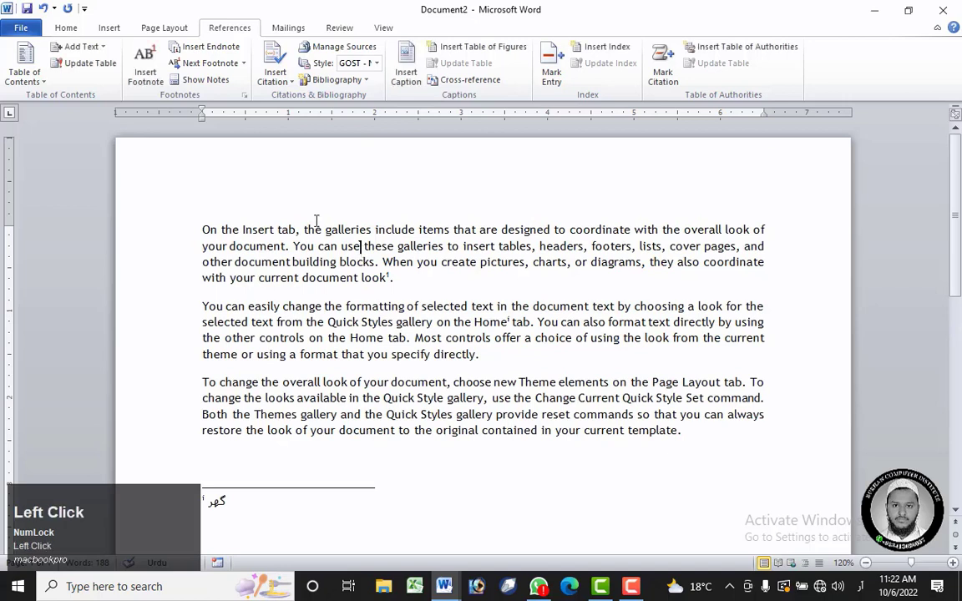
left_click(244, 64)
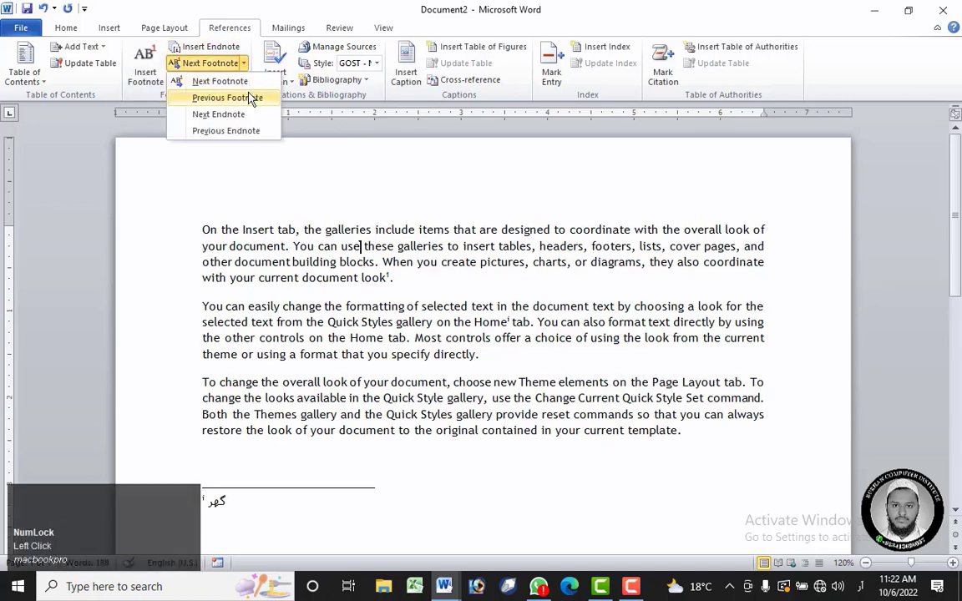
left_click(209, 81)
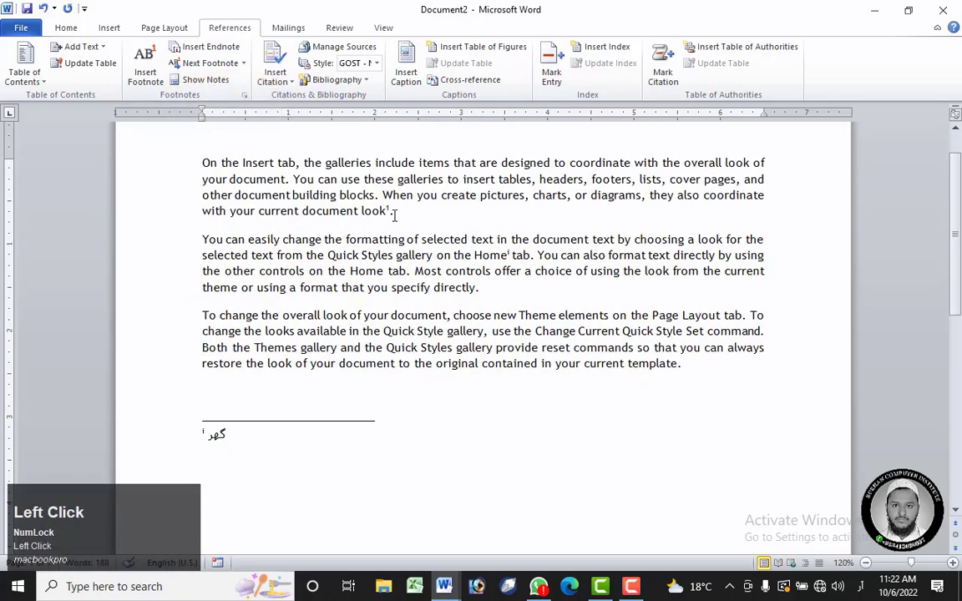
left_click(223, 67)
left_click(242, 63)
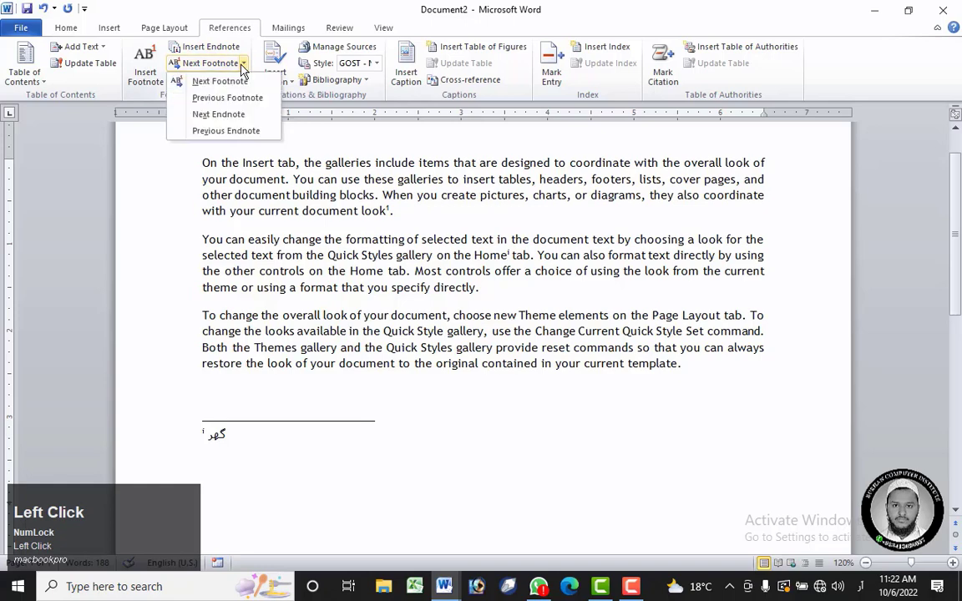
left_click(256, 118)
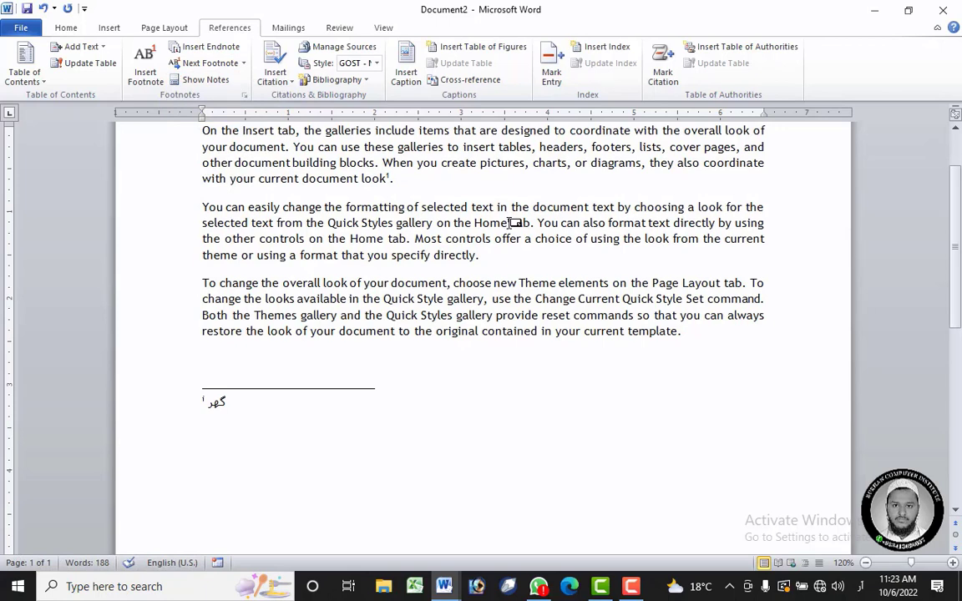
- Use Show Notes to view the footnote area and the endnote area
left_click(209, 85)
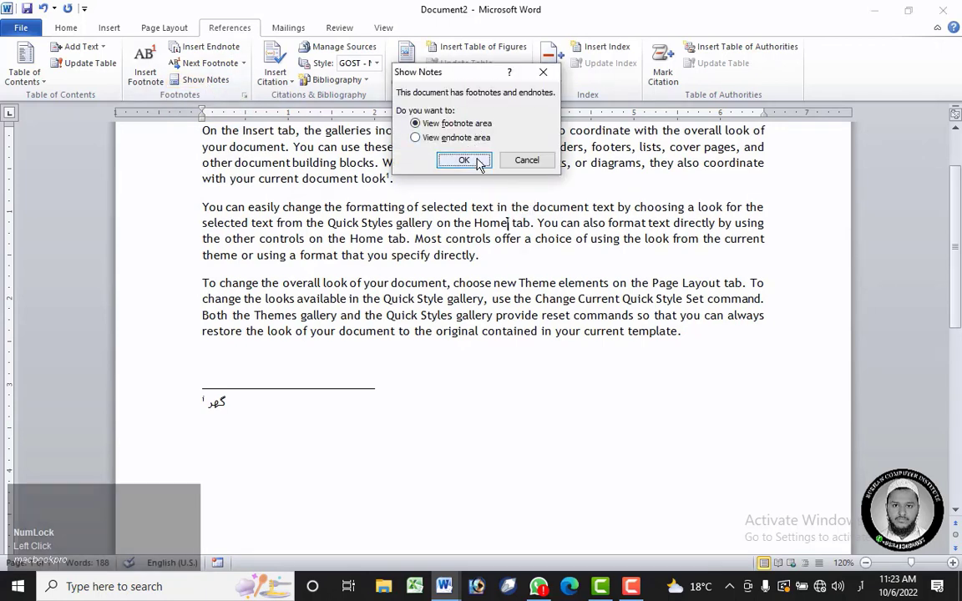
left_click(465, 160)
left_click(184, 81)
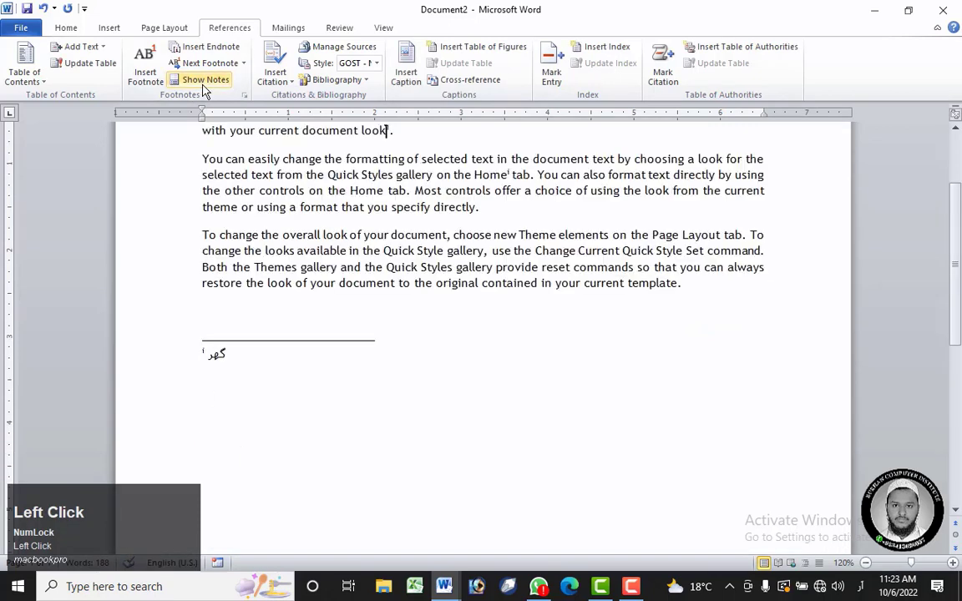
left_click(209, 81)
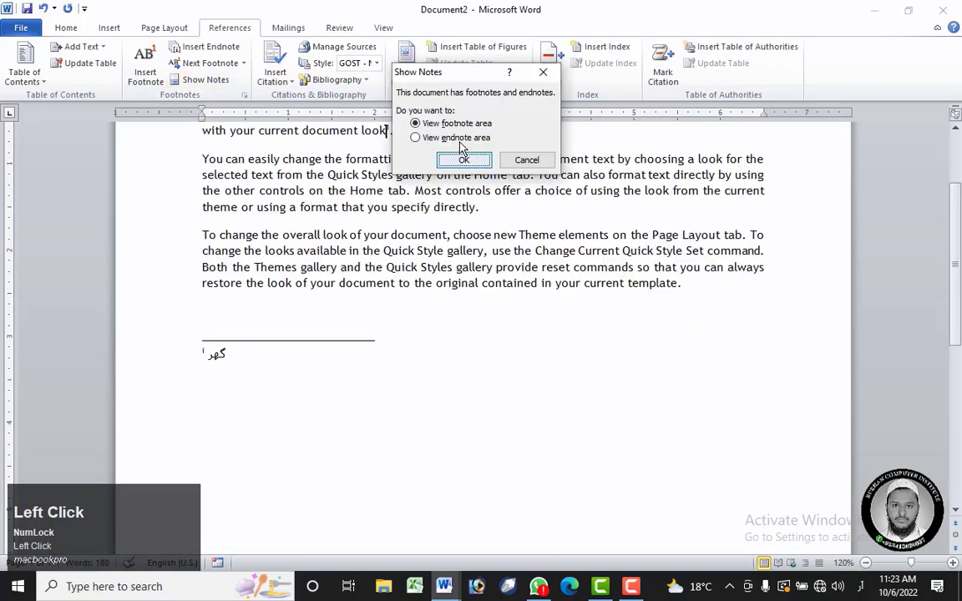
left_click(419, 137)
left_click(464, 160)
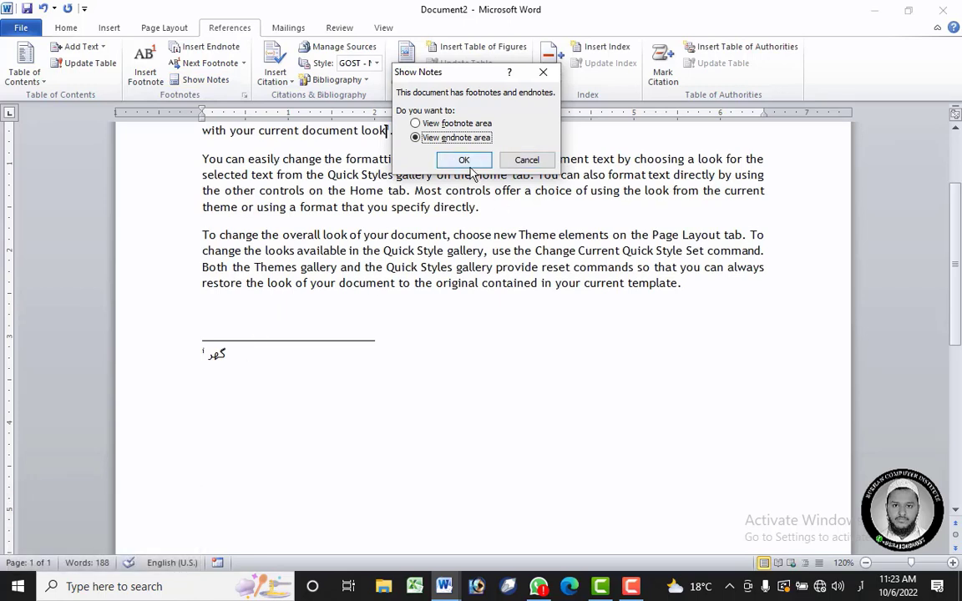
left_click(464, 161)
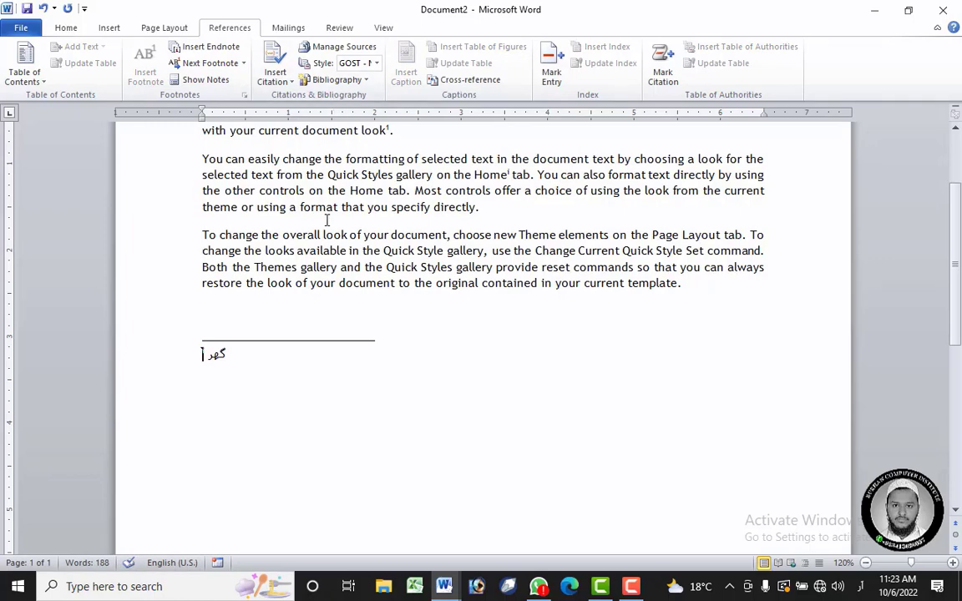
- Add an empty paragraph below the third body paragraph, above the endnote
scroll(365, 271, "up", 3)
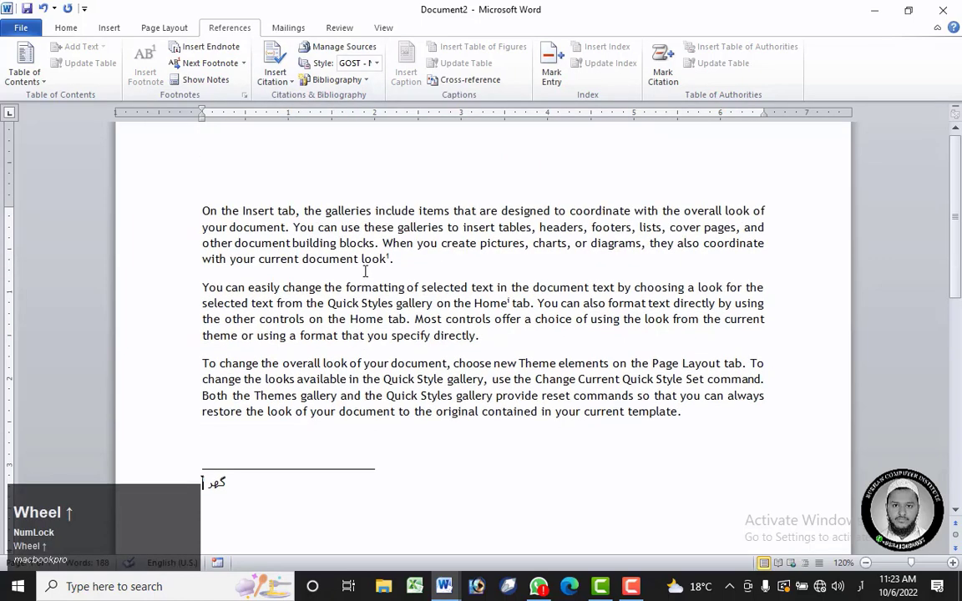
scroll(365, 271, "up", 1)
left_click(380, 449)
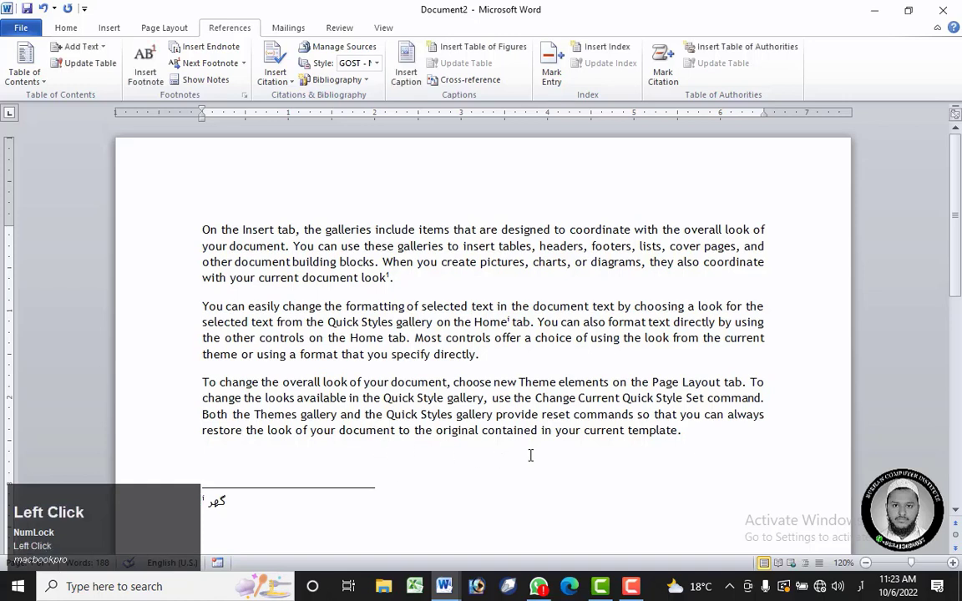
left_click(729, 439)
key("Return")
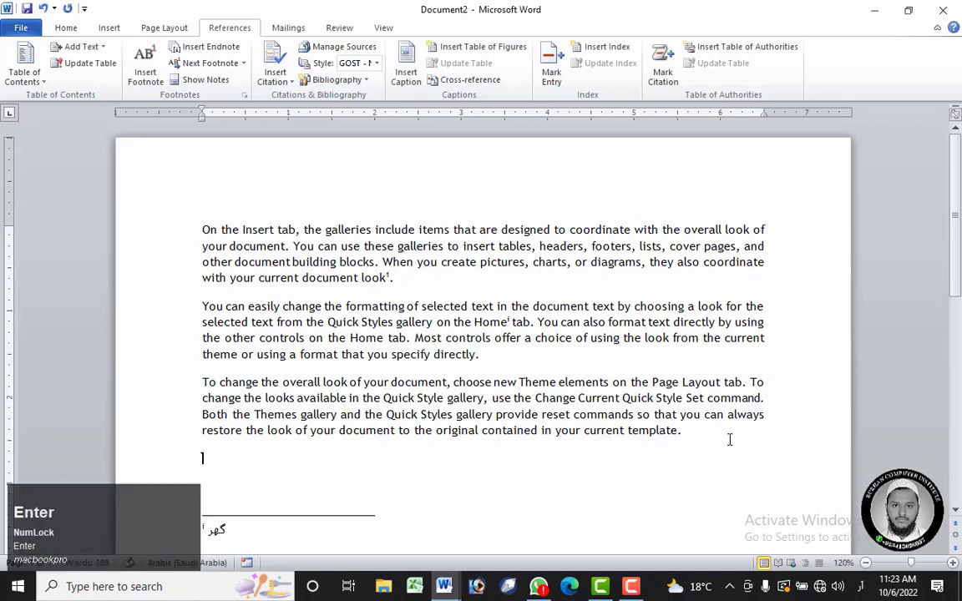
- Start a new citation source in the empty paragraph, with Book as the type of source
left_click(282, 61)
left_click(313, 99)
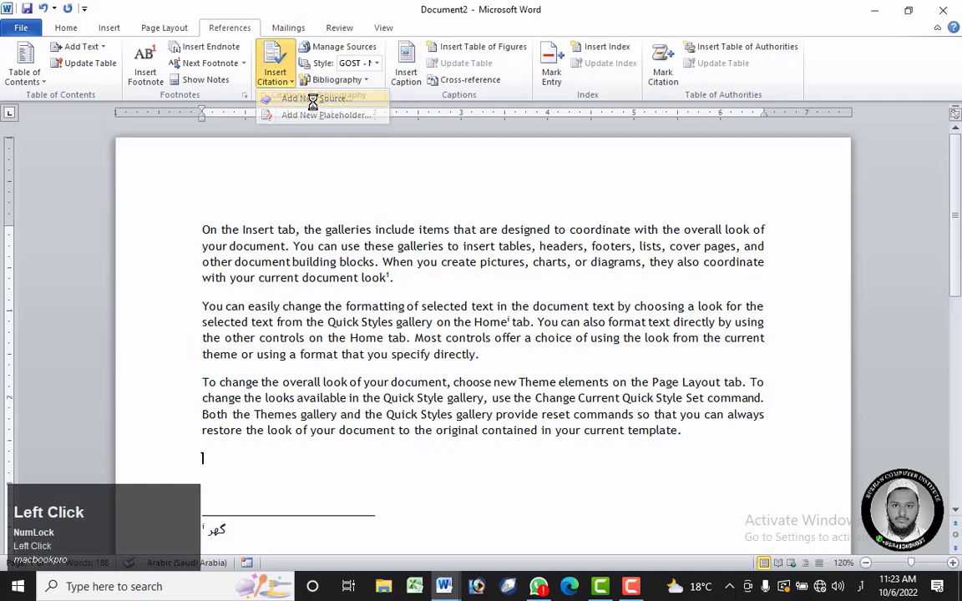
left_click(619, 199)
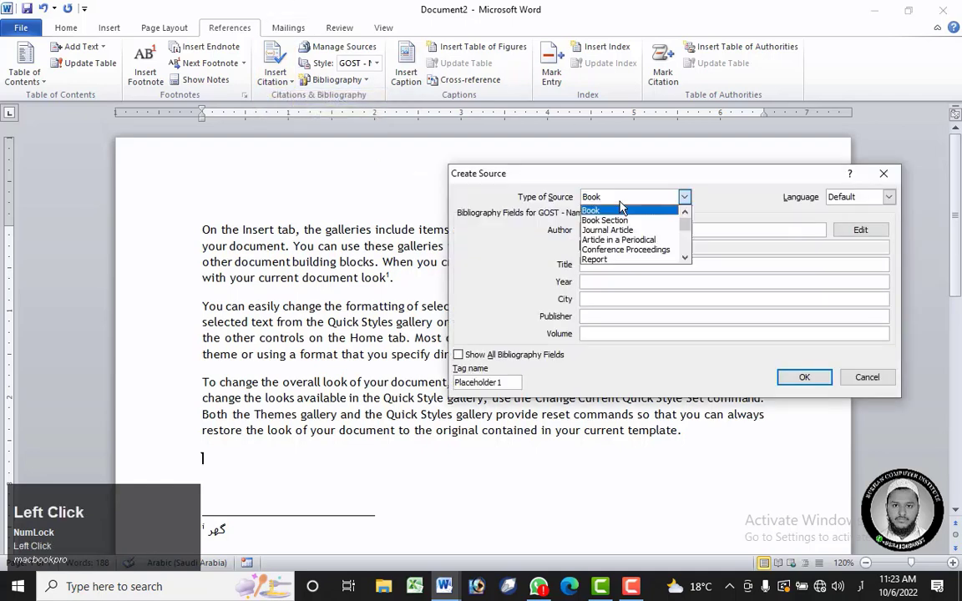
left_click(622, 199)
left_click(622, 201)
scroll(632, 258, "down", 1)
scroll(632, 264, "up", 1)
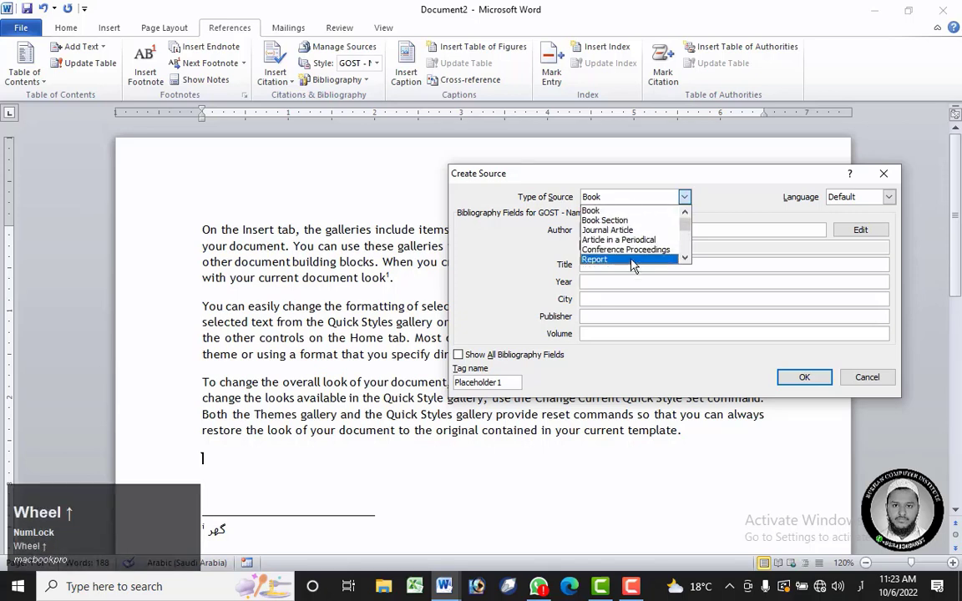
left_click(621, 211)
- Enter "Allama Iqbal" as the author of the book source, using the English keyboard layout
left_click(616, 229)
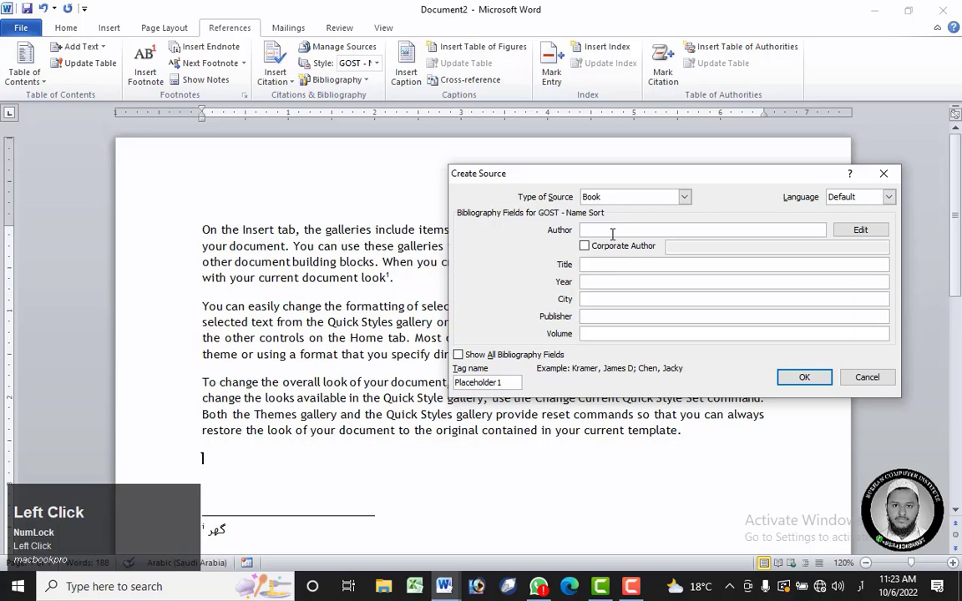
key("shift+alt")
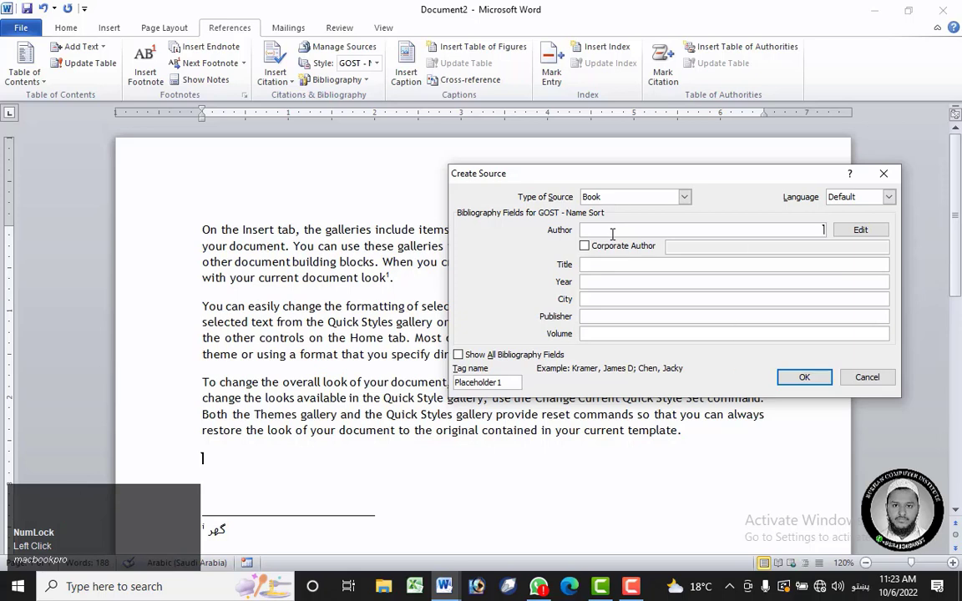
key("shift+alt")
type("A")
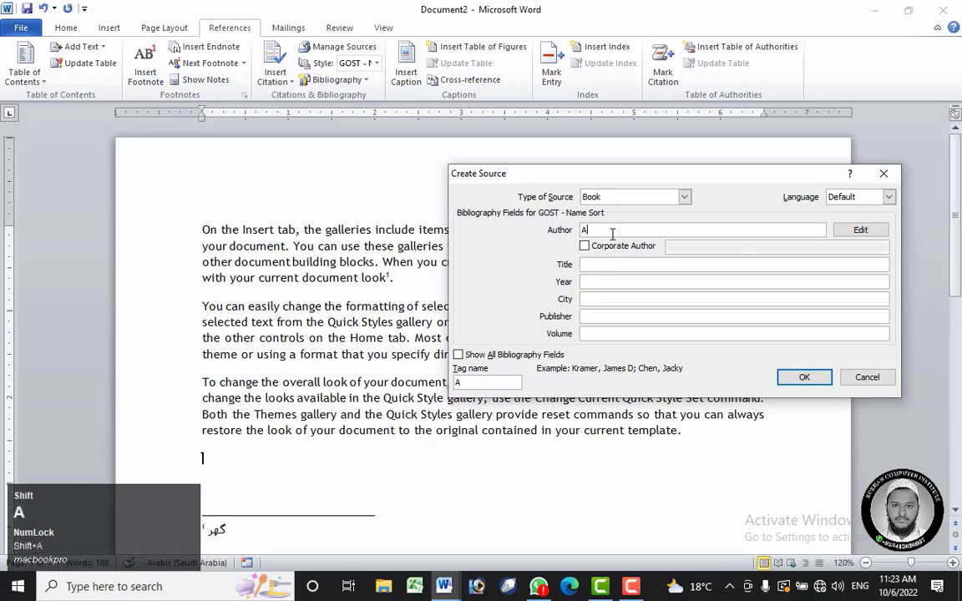
type("Llama Iq")
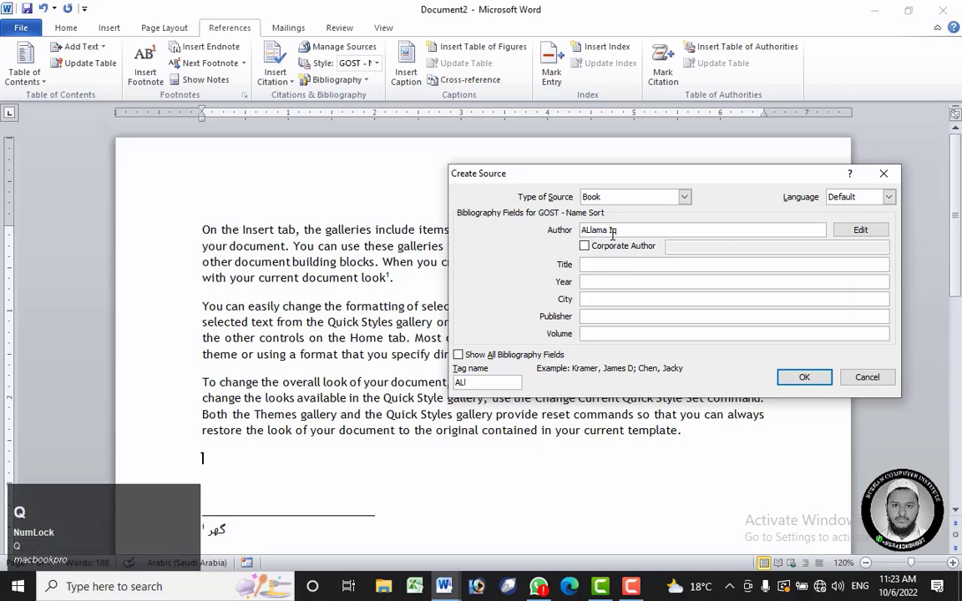
type("bal")
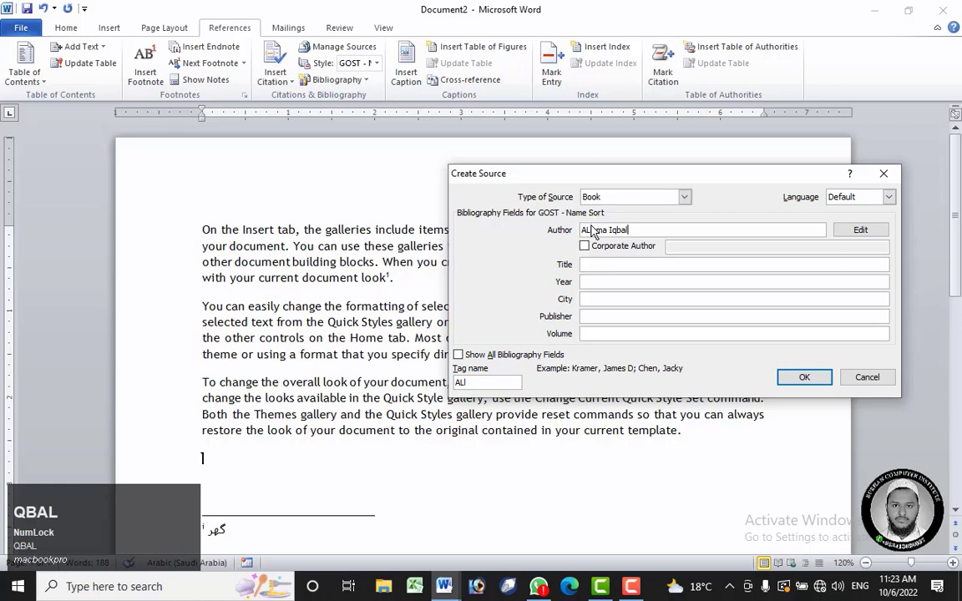
left_click(636, 232)
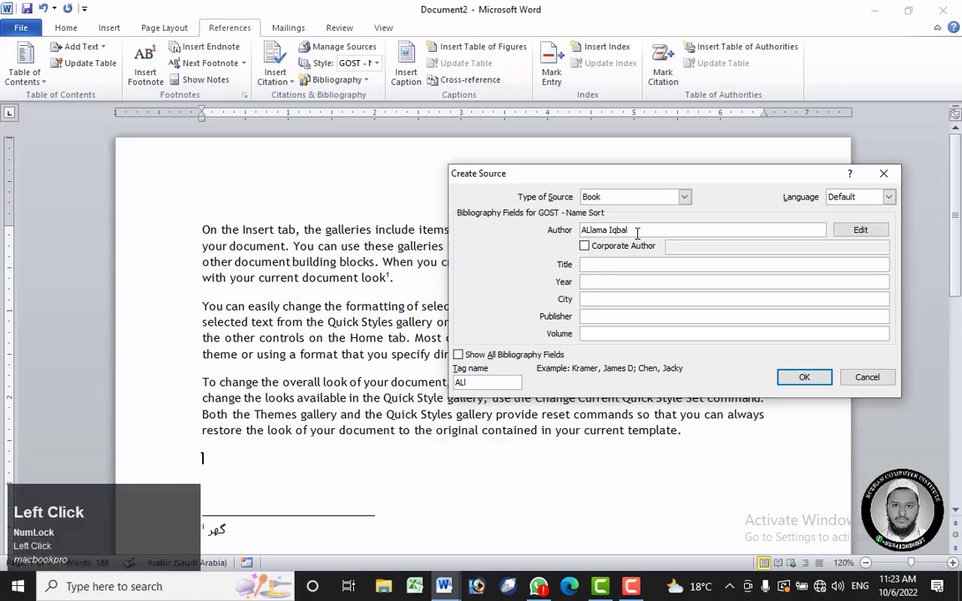
key("Left")
key("BackSpace")
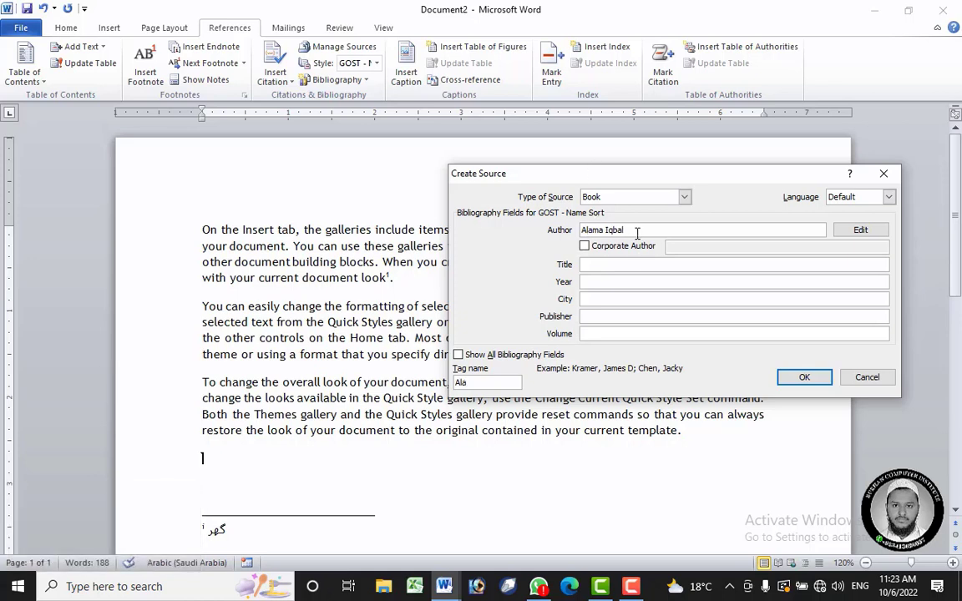
type("l")
left_click(650, 235)
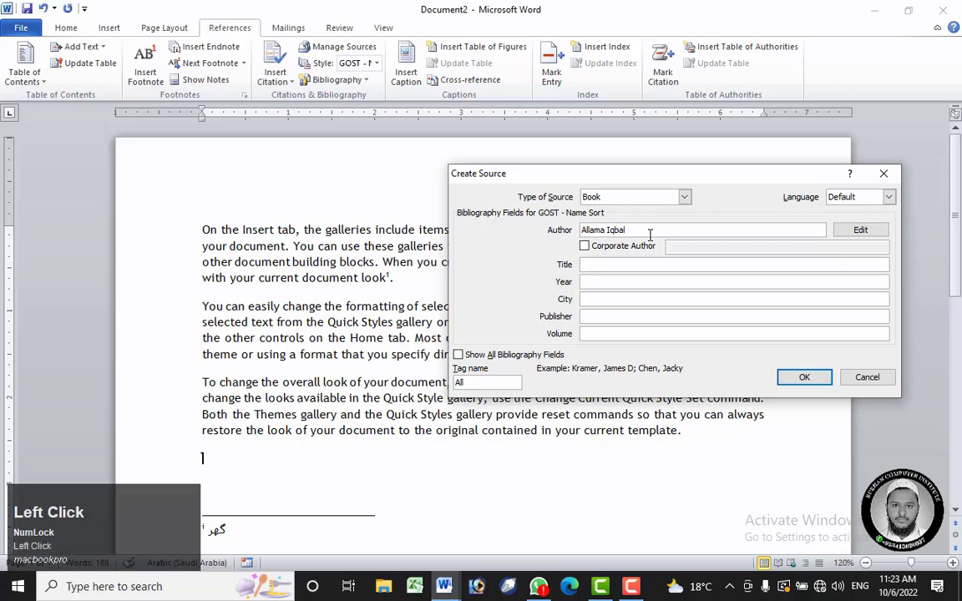
- Fill in the book source's title as "Islamic", year as 2022 and city as "Mingora"
left_click(636, 265)
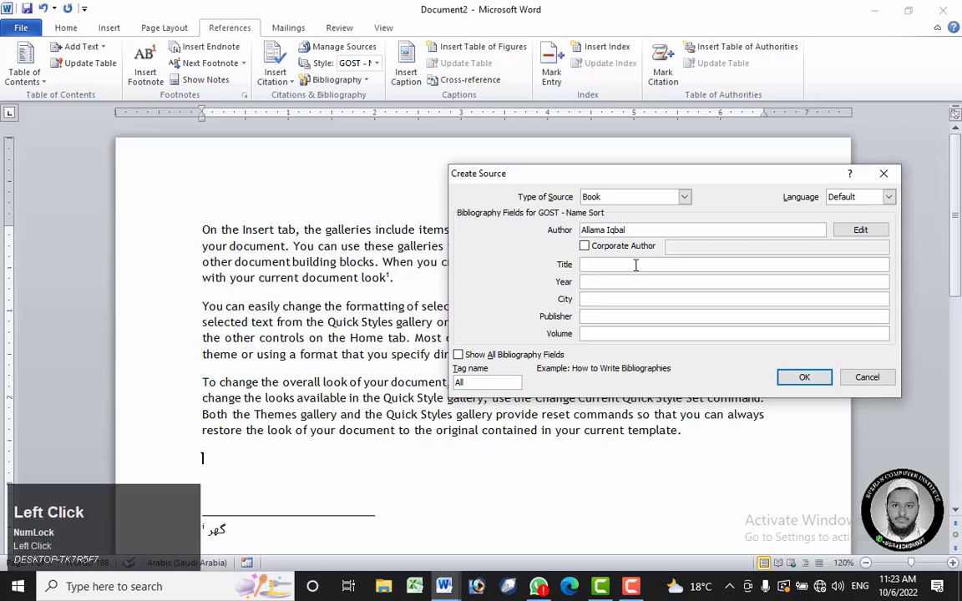
key("shift")
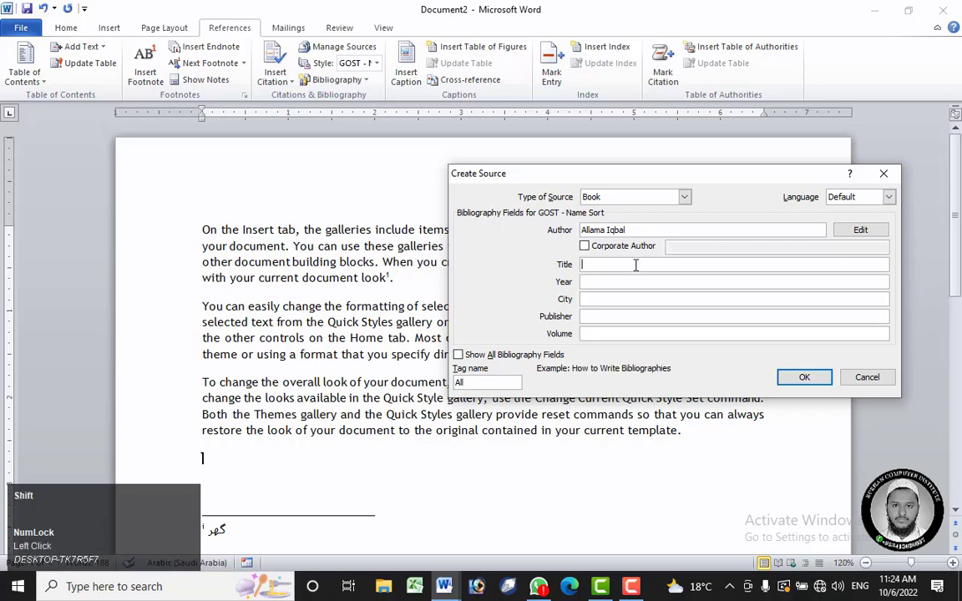
type("Isla")
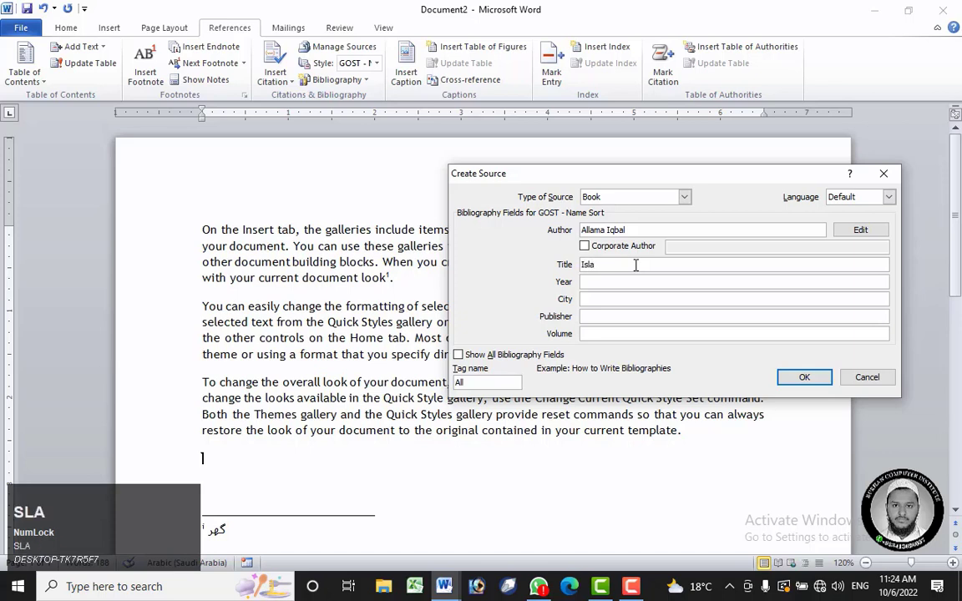
type("mic")
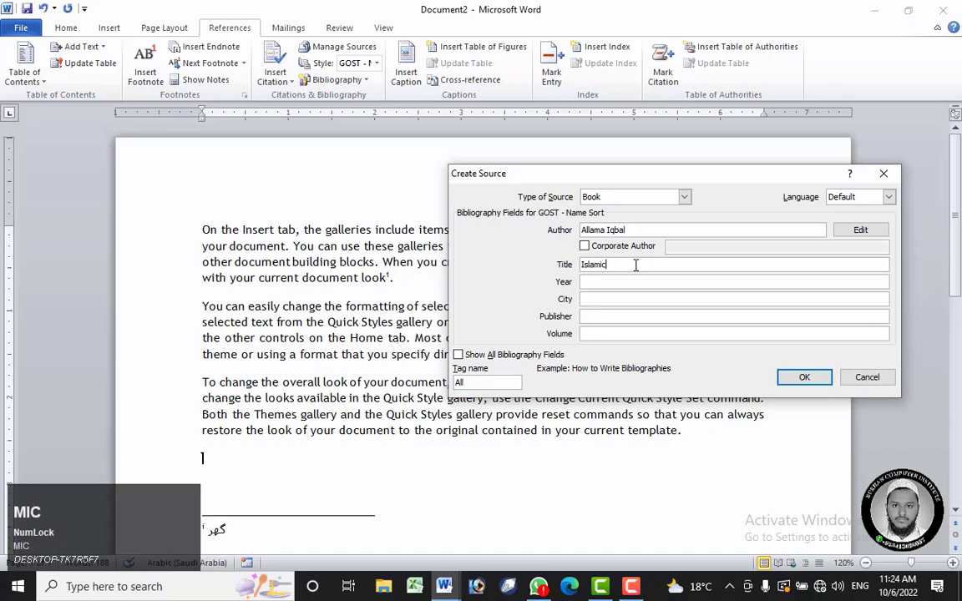
left_click(643, 284)
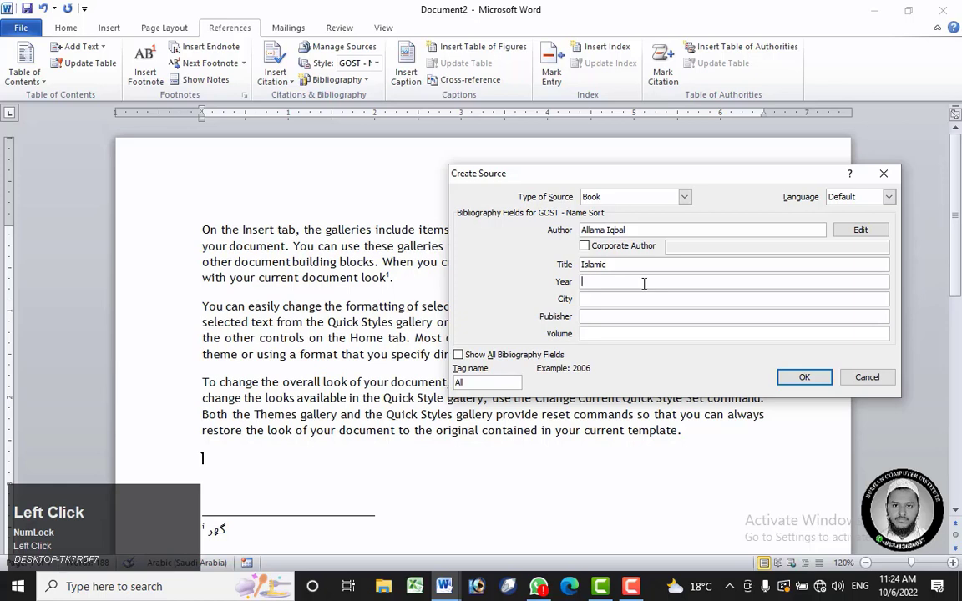
type("2022")
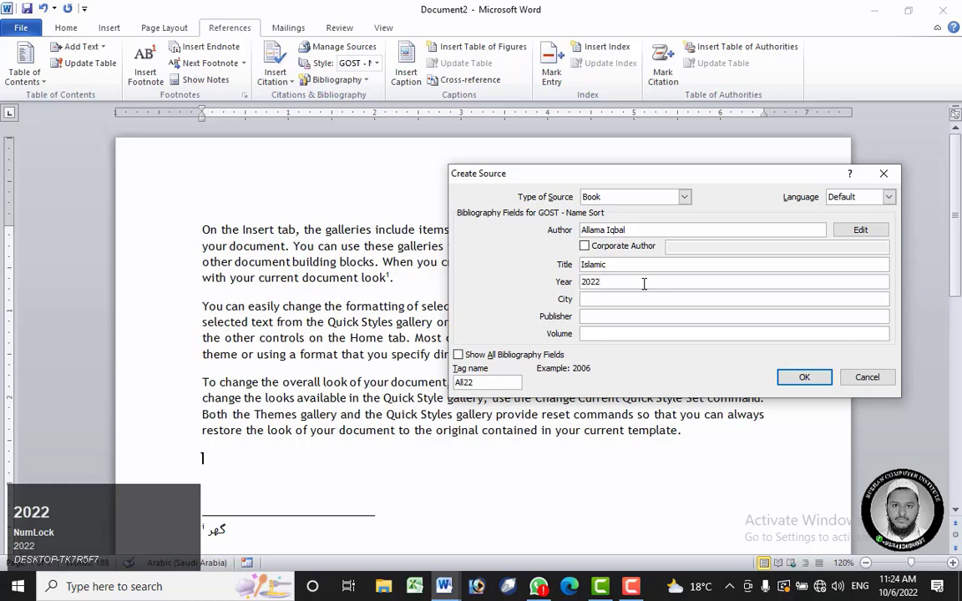
left_click(642, 299)
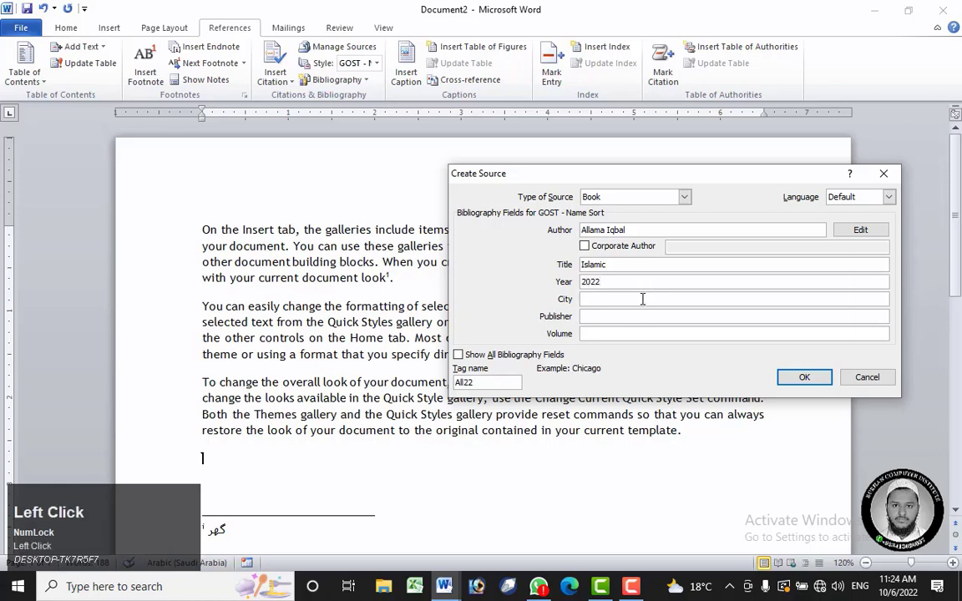
type("Mingor")
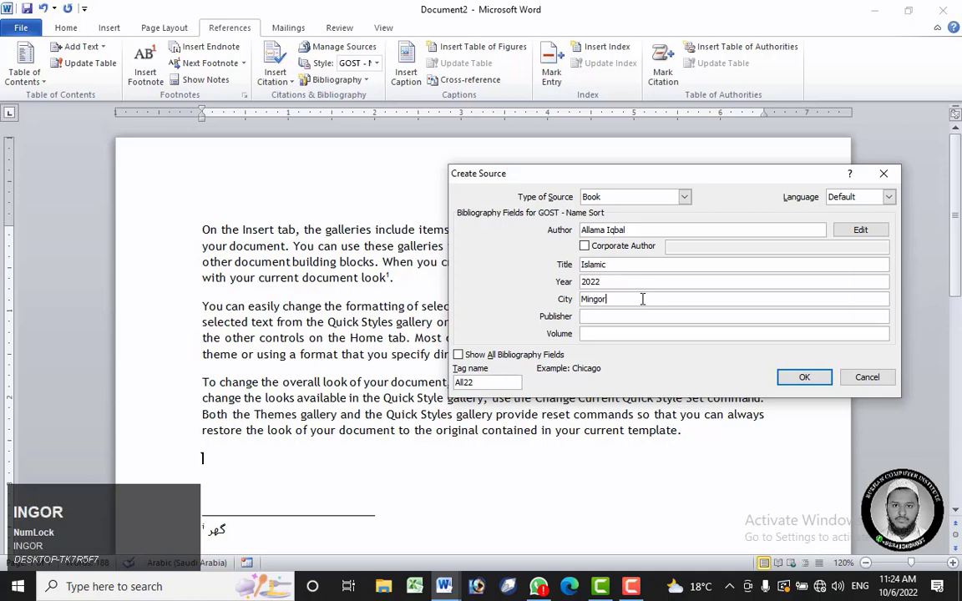
type("a")
- Set the publisher to "Burhan Computer Institute" and the volume to "1st", and insert the book source as a citation
left_click(628, 316)
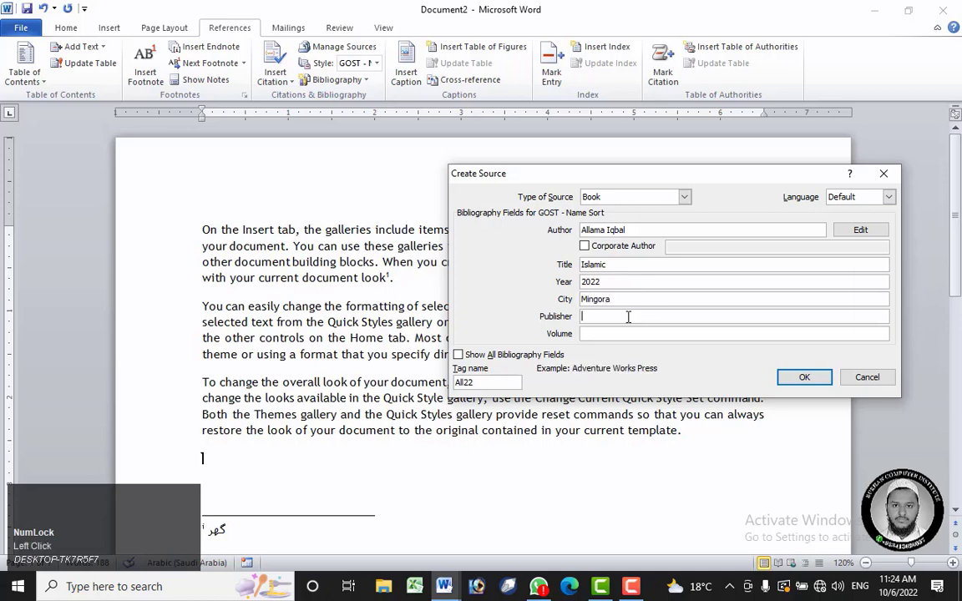
type("Burhan")
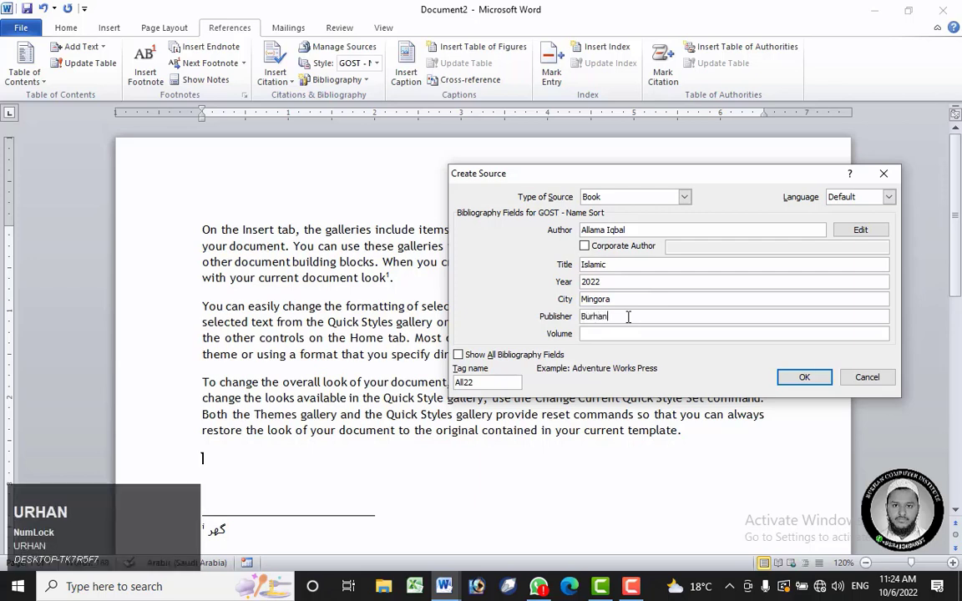
type(" Compu")
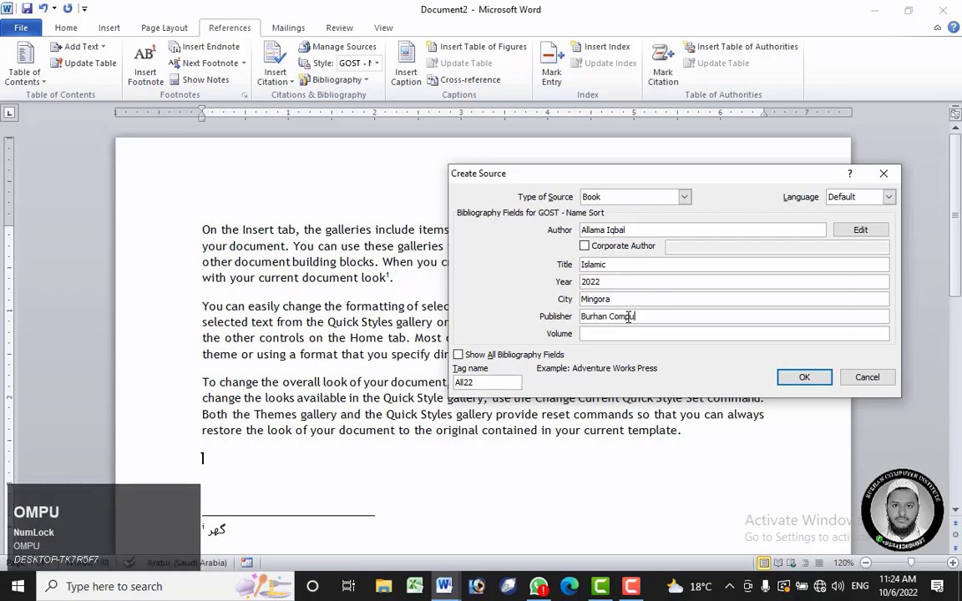
type("ter Ins")
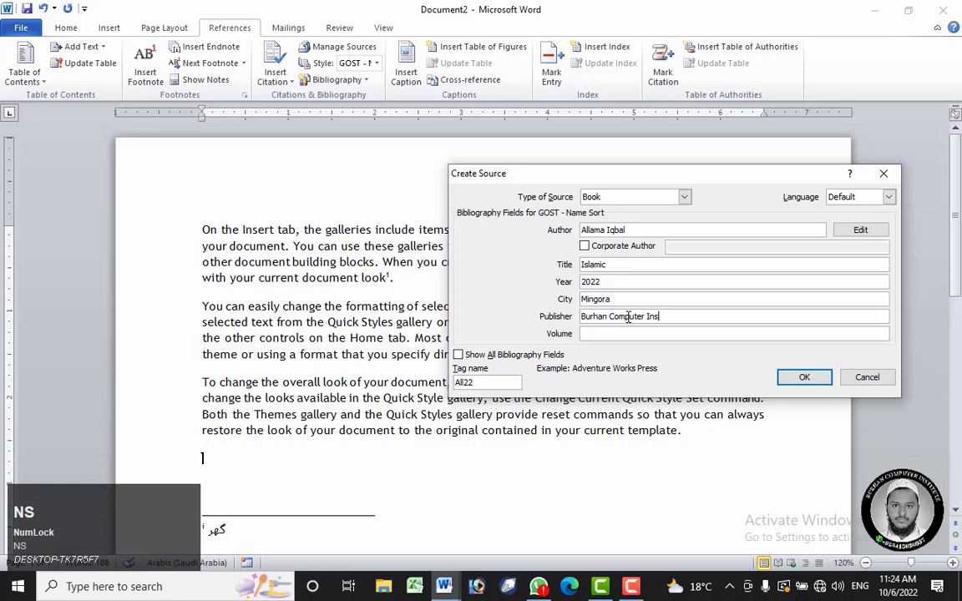
type("titute")
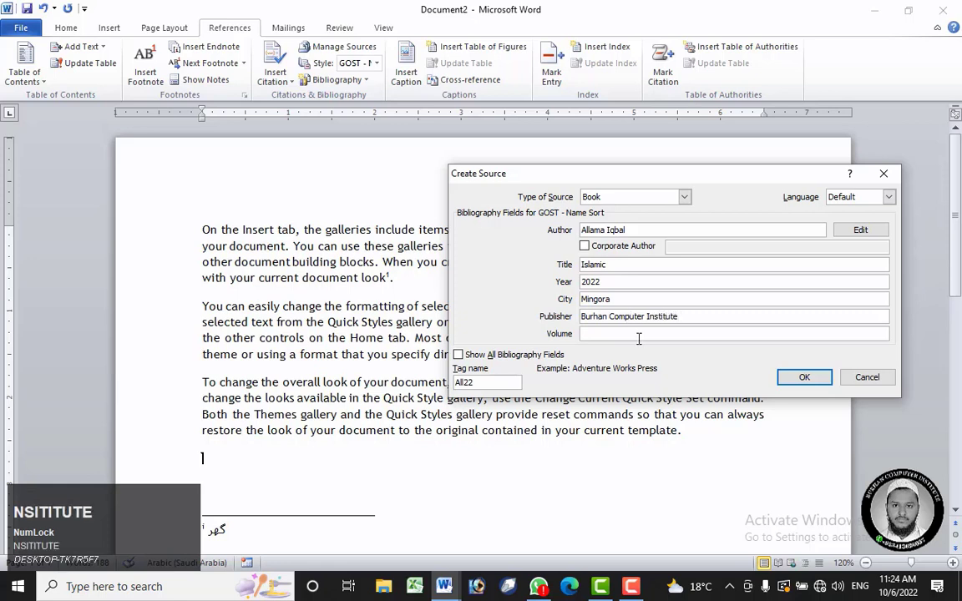
left_click(638, 336)
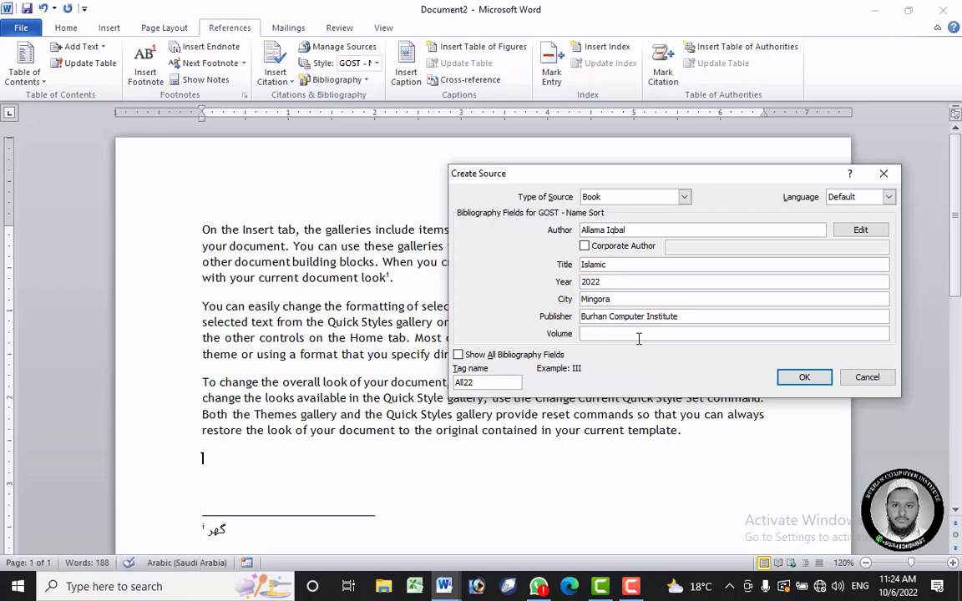
type("1st")
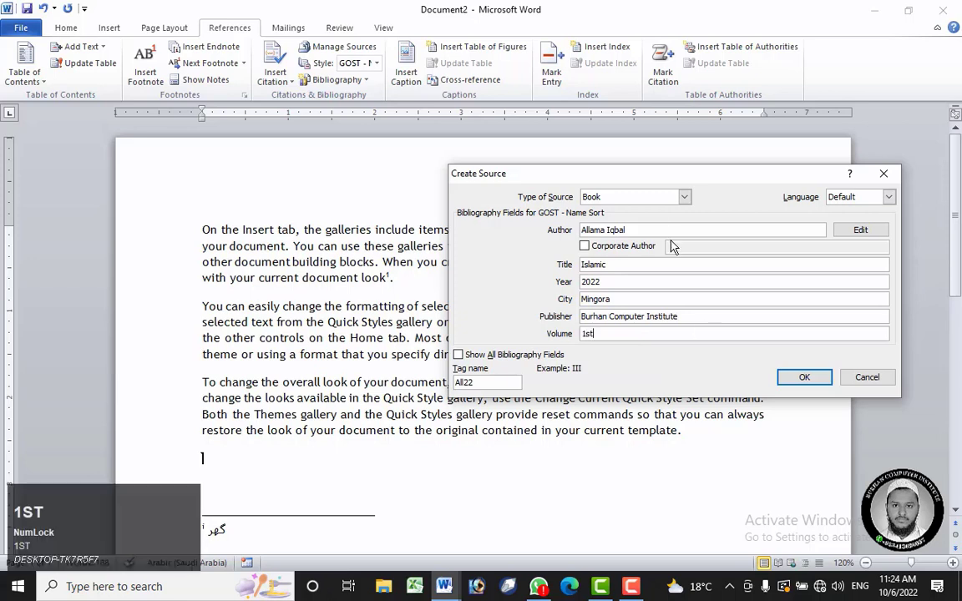
left_click(804, 378)
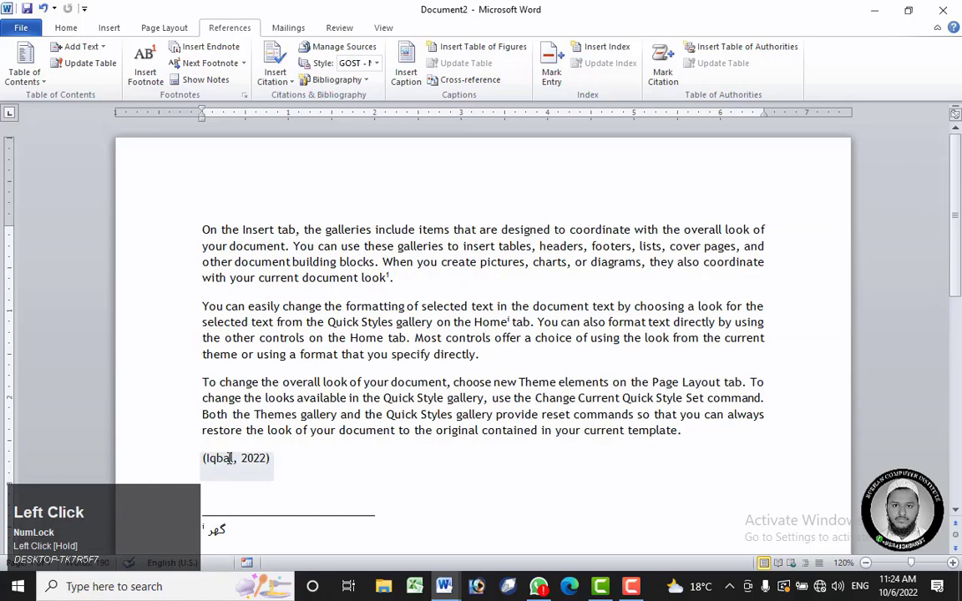
- Edit the inserted citation to suppress its author, year and title
left_click(229, 458)
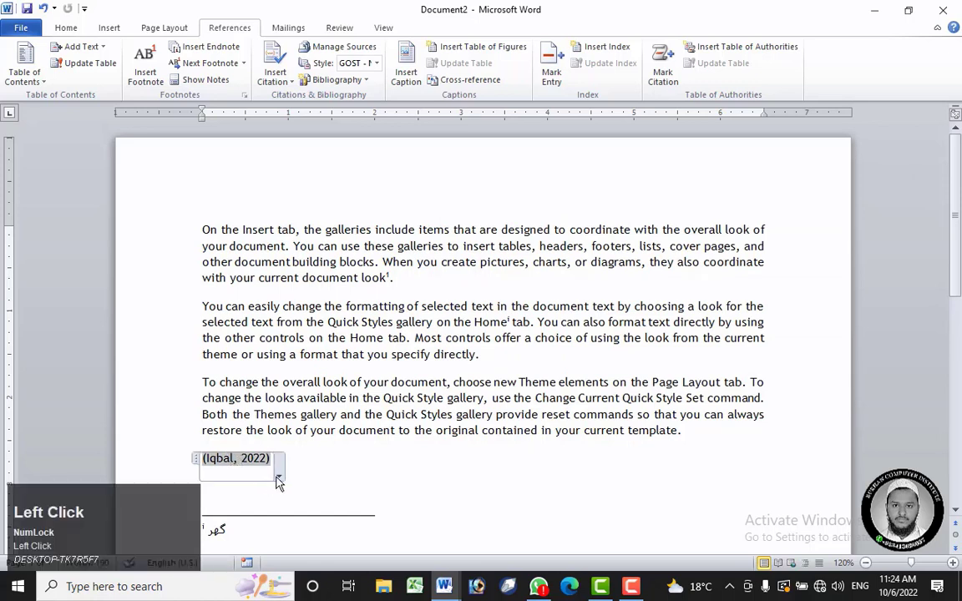
left_click(279, 480)
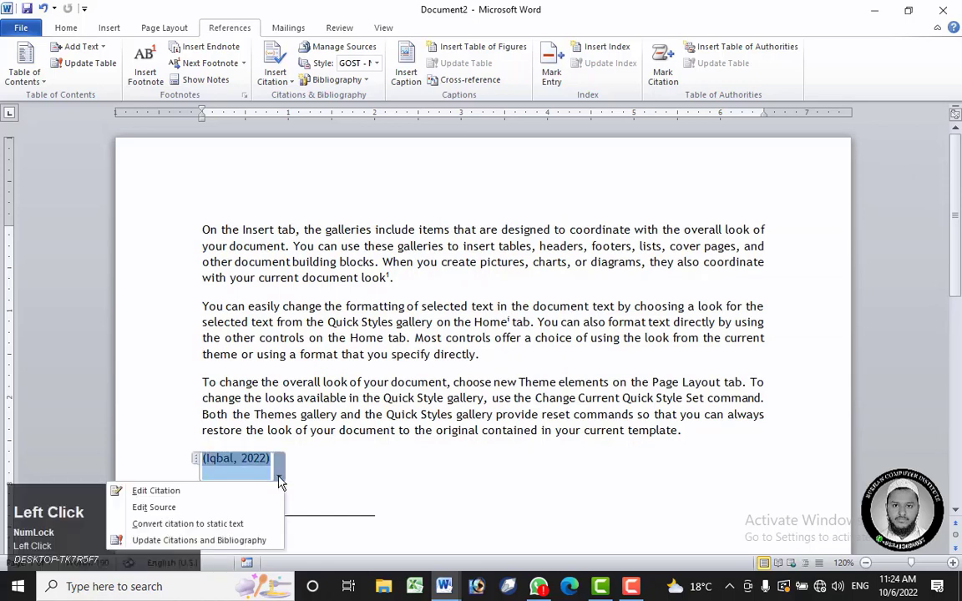
left_click(241, 493)
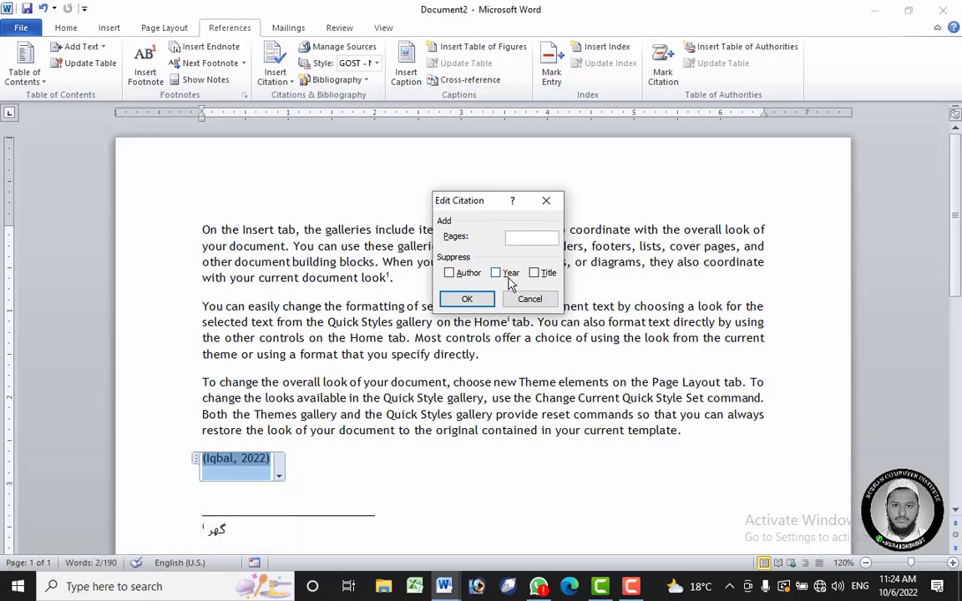
left_click(450, 274)
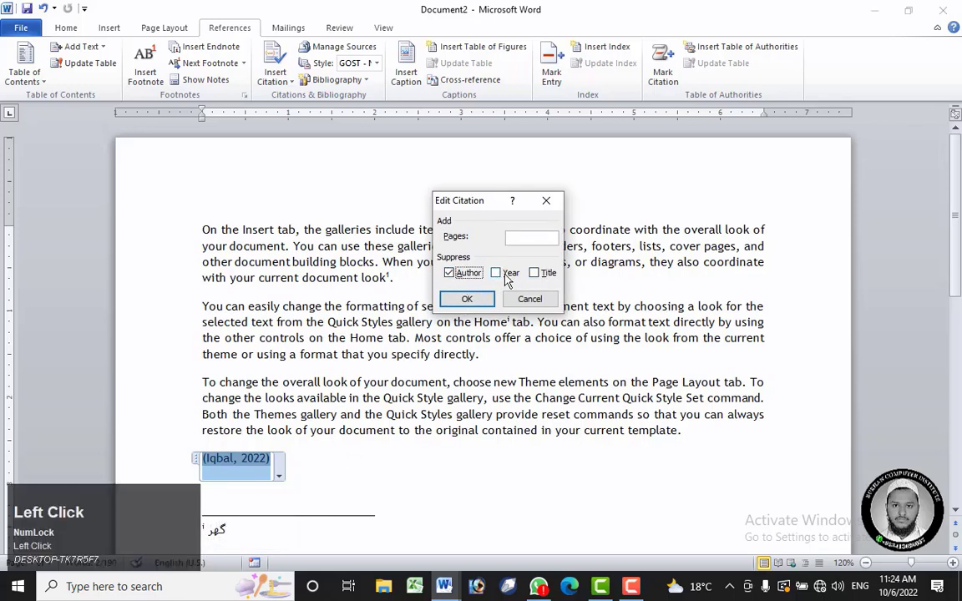
left_click(496, 274)
left_click(535, 274)
left_click(465, 299)
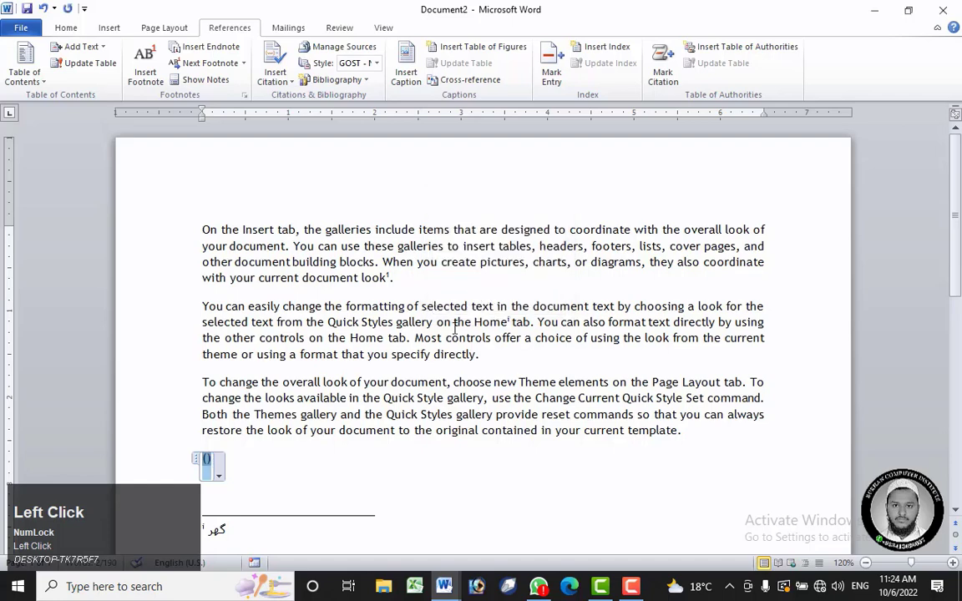
- Edit the inserted citation so its author, year and title are no longer suppressed
right_click(224, 473)
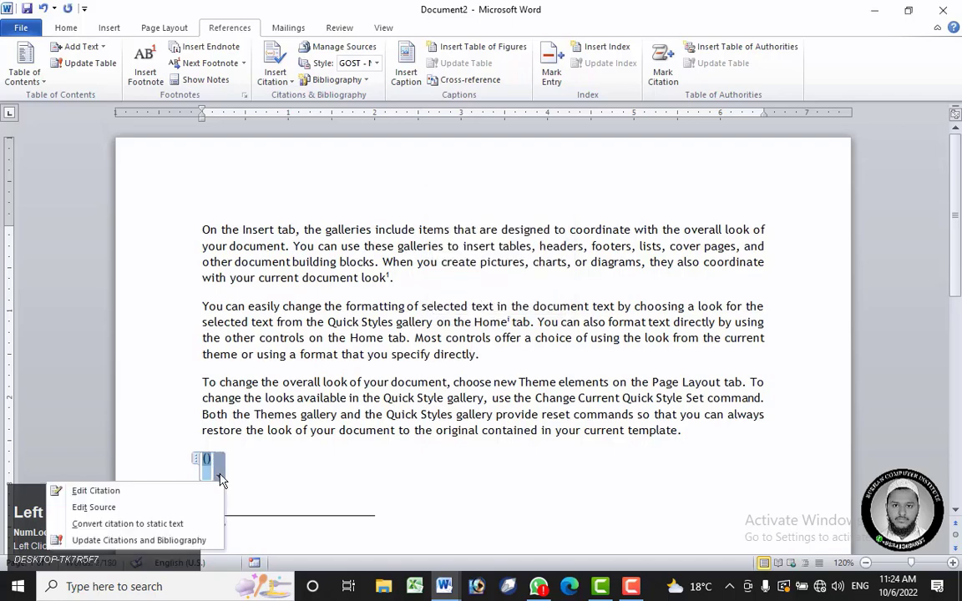
left_click(150, 492)
left_click(496, 273)
left_click(535, 273)
left_click(450, 273)
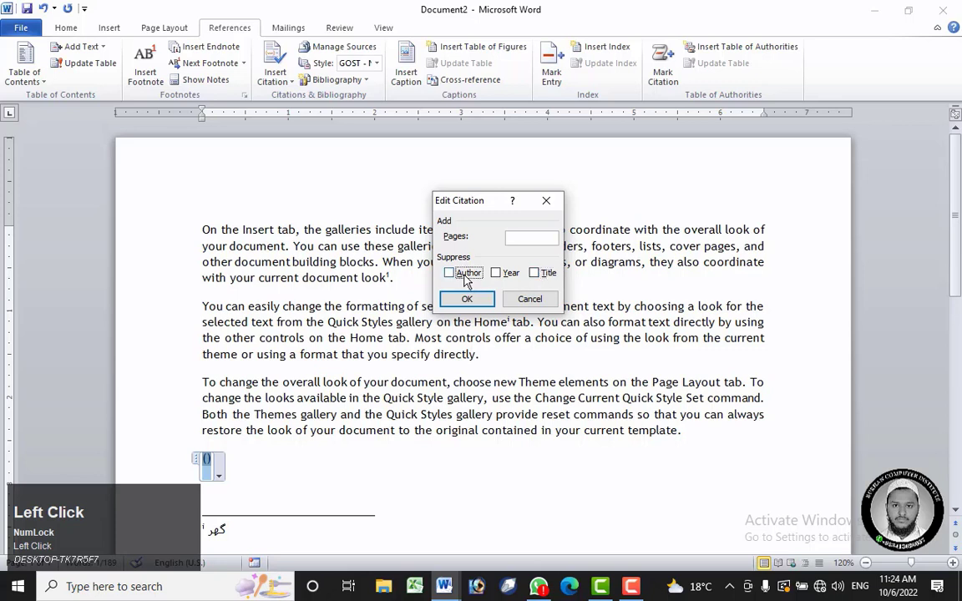
left_click(467, 299)
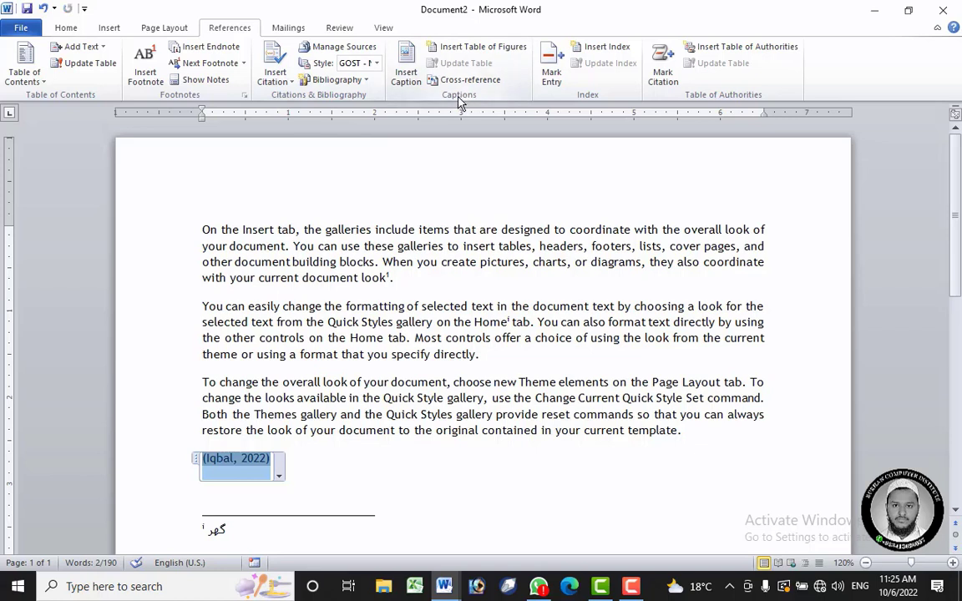
- Copy the second paragraph under "Computer Repairing" in Document1 and paste it seven times into a new blank document
left_click(683, 140)
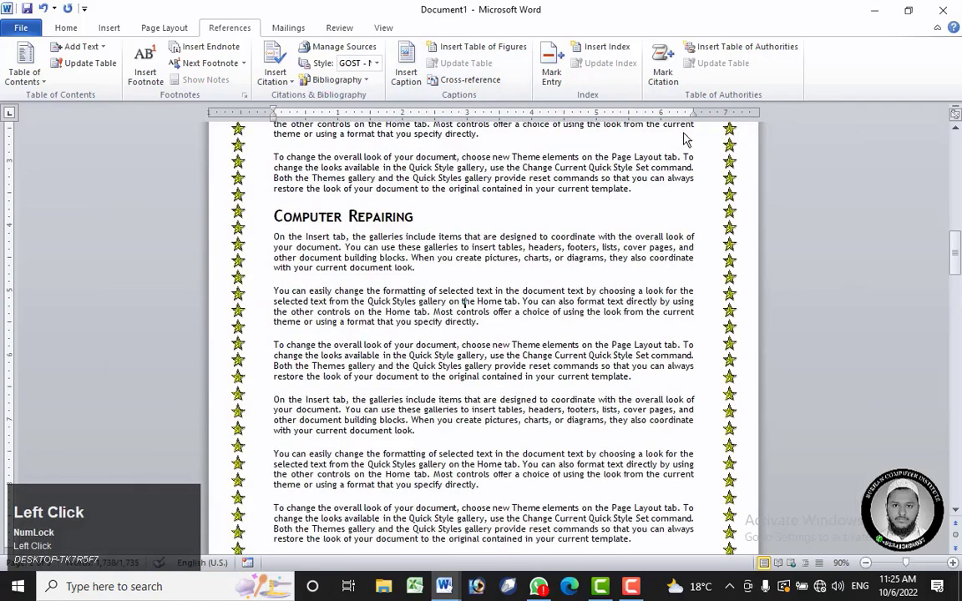
scroll(311, 248, "up", 10)
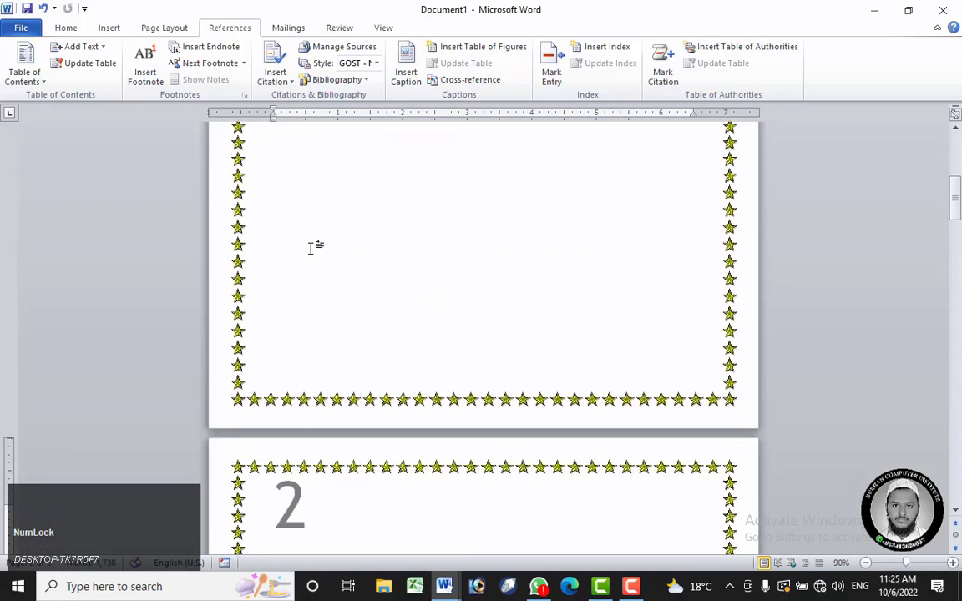
scroll(311, 248, "up", 3)
scroll(310, 248, "down", 12)
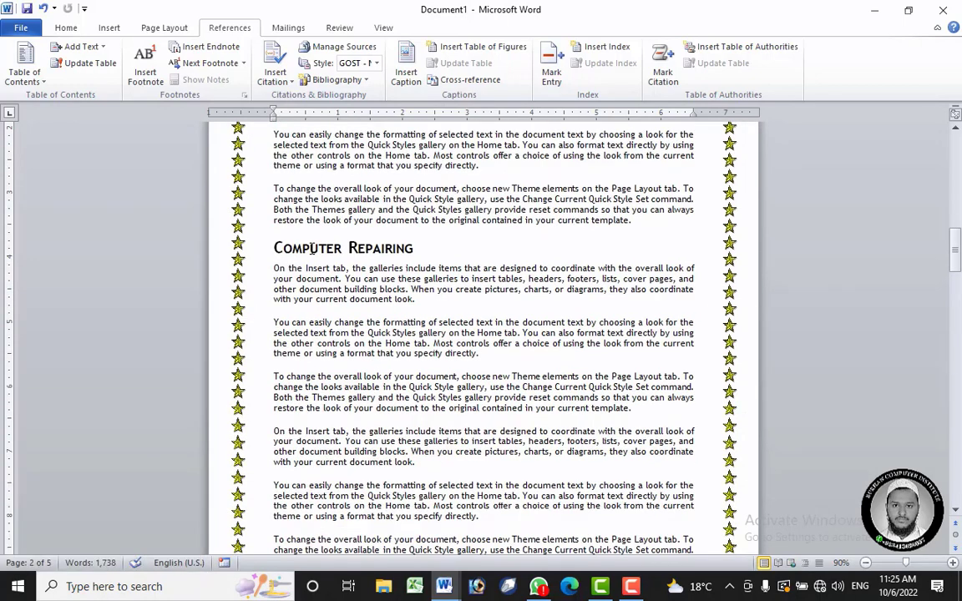
left_click_drag(269, 322, 481, 362)
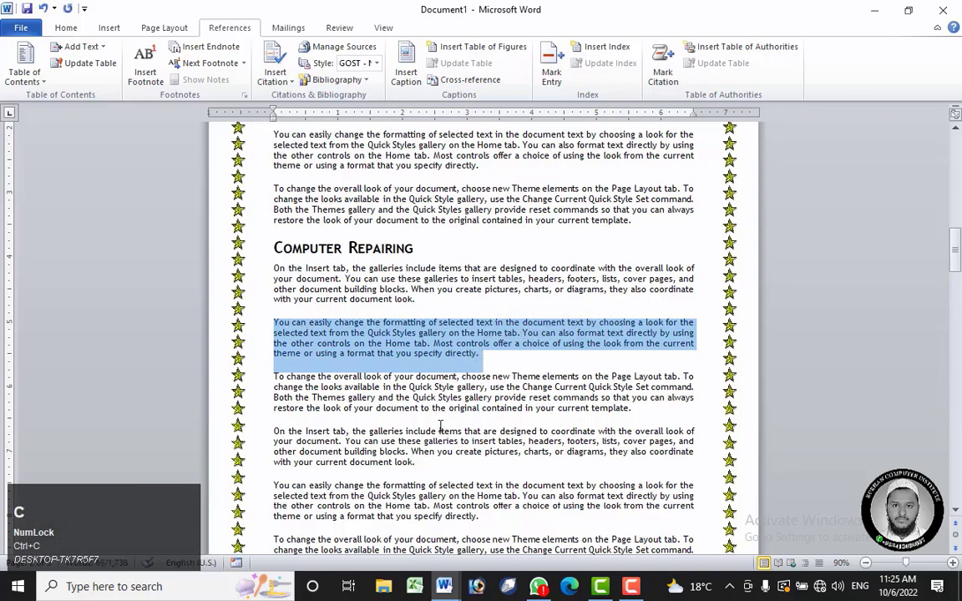
key("ctrl+n")
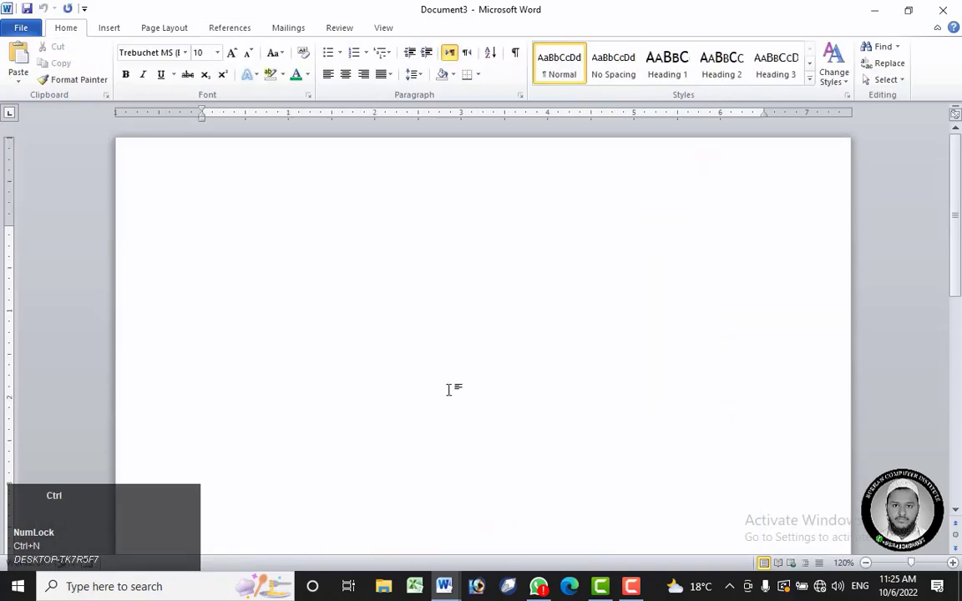
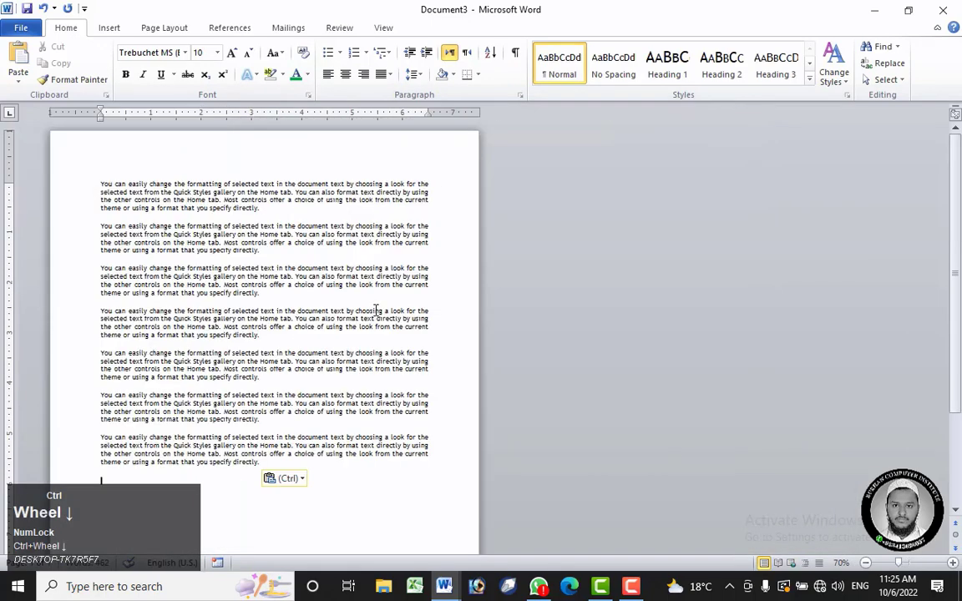
- Insert a page break before the first paragraph and paste more copies of the paragraph at the end until the text reaches page four
left_click(101, 185)
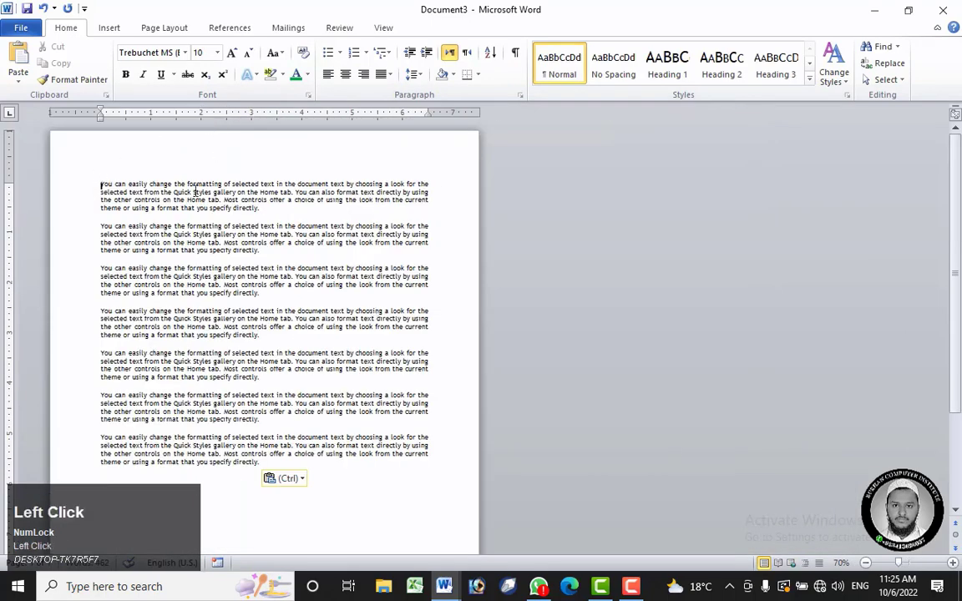
key("ctrl+Return")
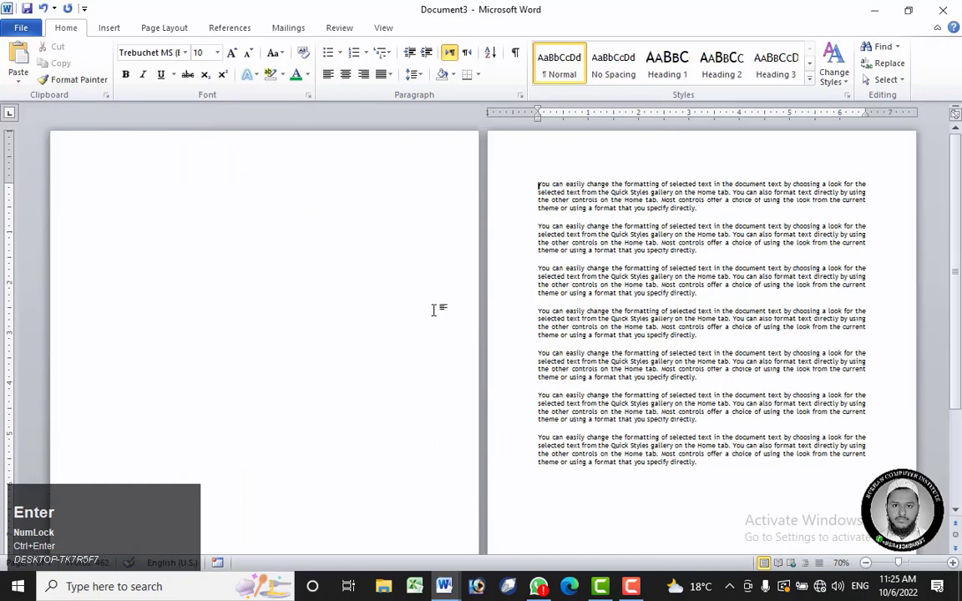
left_click(702, 464)
type("You can easily change the formatting of selected text in the document text by choosing a look for the selected text from the Quick Styles gallery on the Home tab. You can also format text directly by using the other controls on the Home tab. Most controls offer a choice of using the look from the current theme or using a format that you specify directly.")
type("You can easily change the formatting of selected text in the document text by choosing a look for the selected text from the Quick Styles gallery on the Home tab. You can also format text directly by using the other controls on the Home tab. Most controls offer a choice of using the look from the current theme or using a format that you specify directly.")
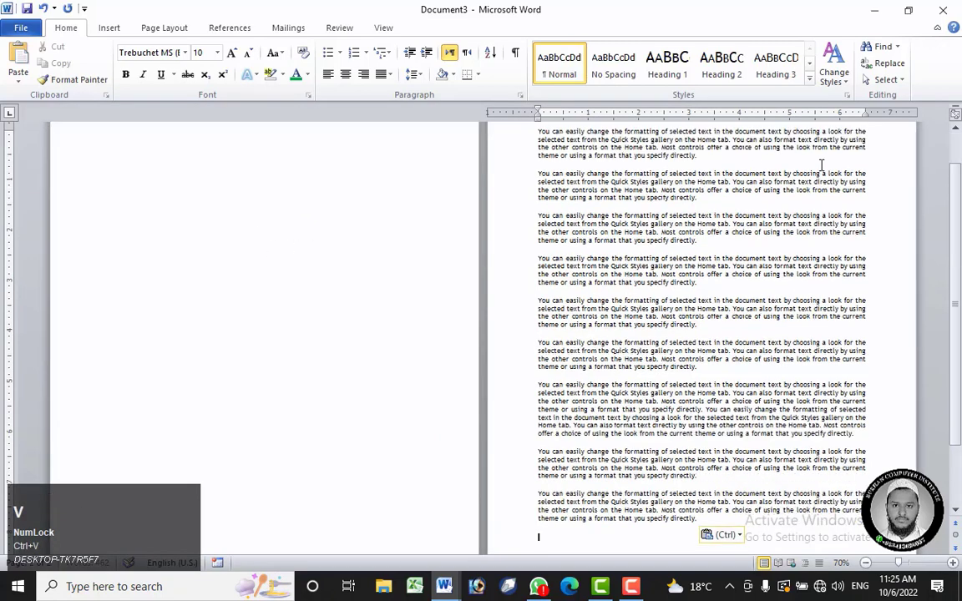
left_click(706, 513)
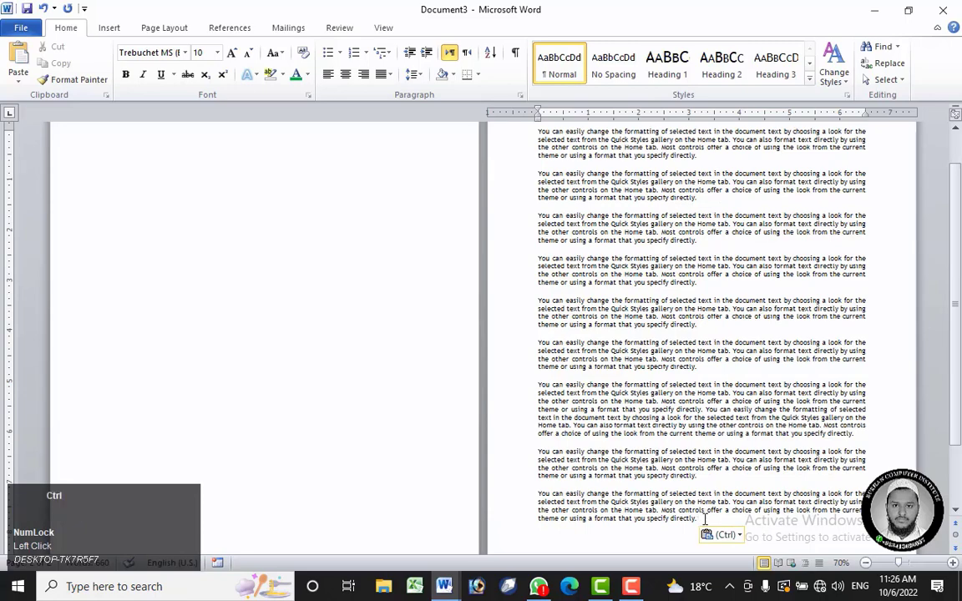
key("ctrl+v")
key("ctrl+v")
scroll(526, 337, "down", 4, "ctrl")
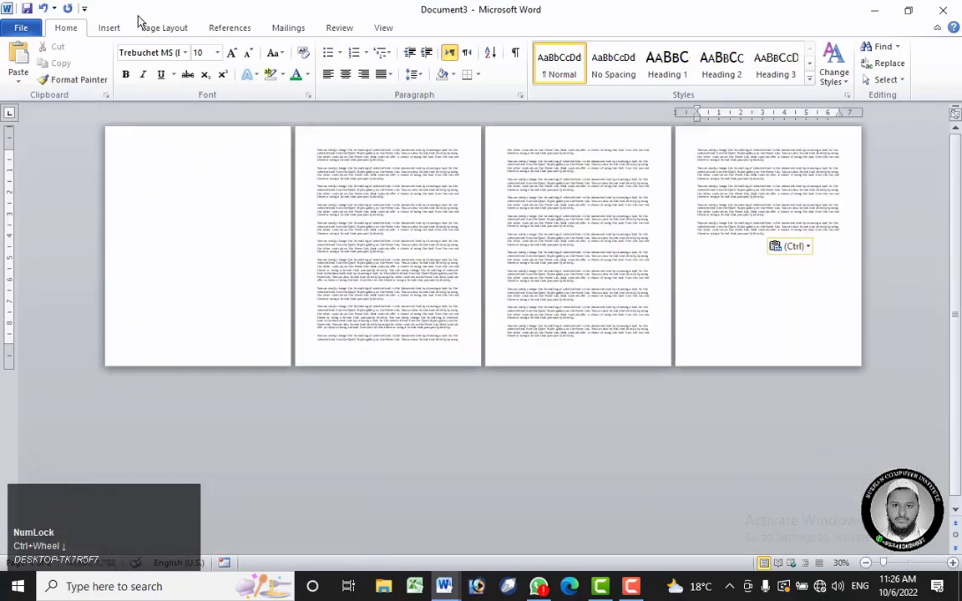
- Search the clip art for "car" across all media types and insert the green racing car at the end of the text
left_click(109, 28)
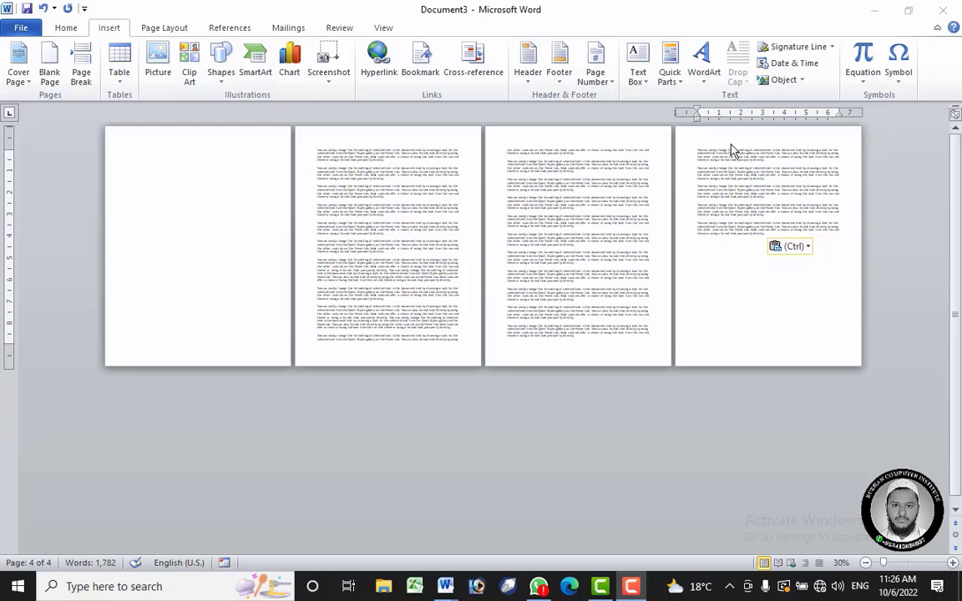
left_click(225, 29)
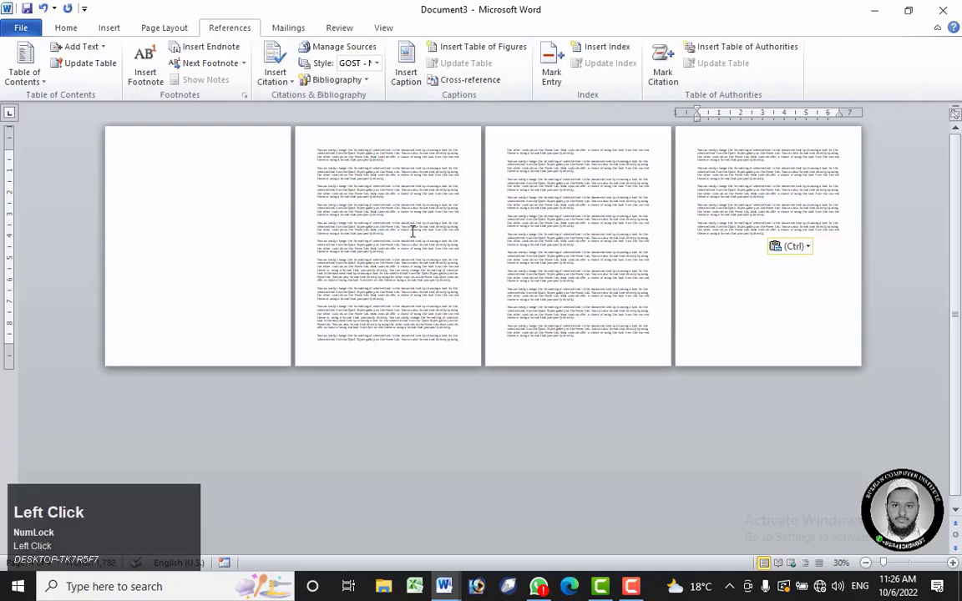
scroll(410, 235, "up", 4, "ctrl")
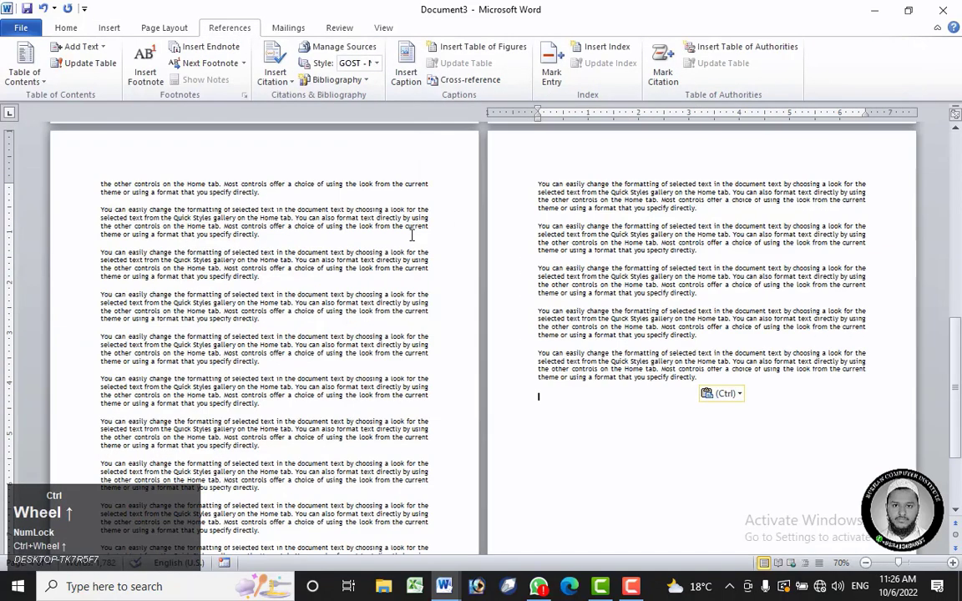
left_click(107, 28)
left_click(191, 75)
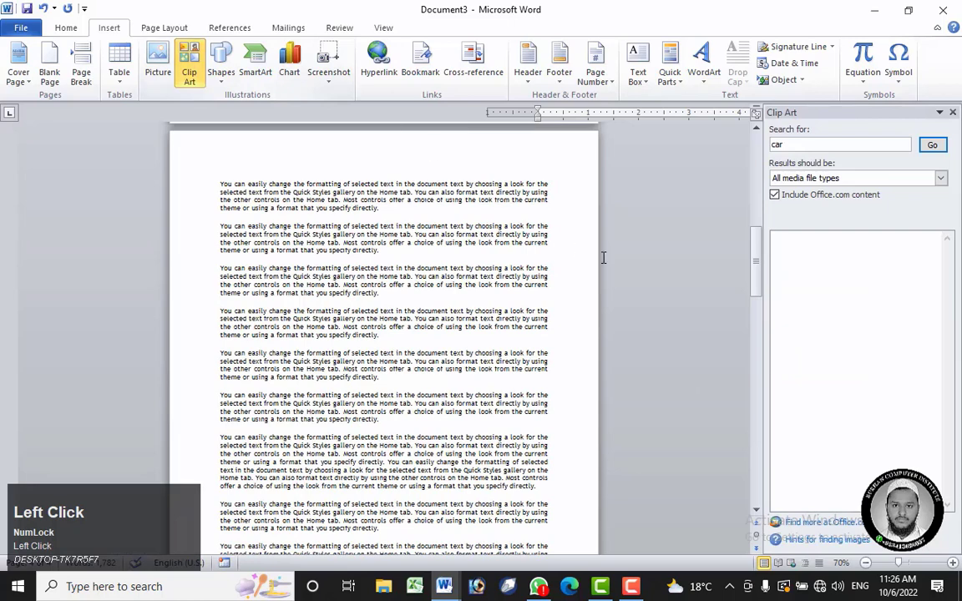
left_click(800, 178)
scroll(789, 125, "up", 1)
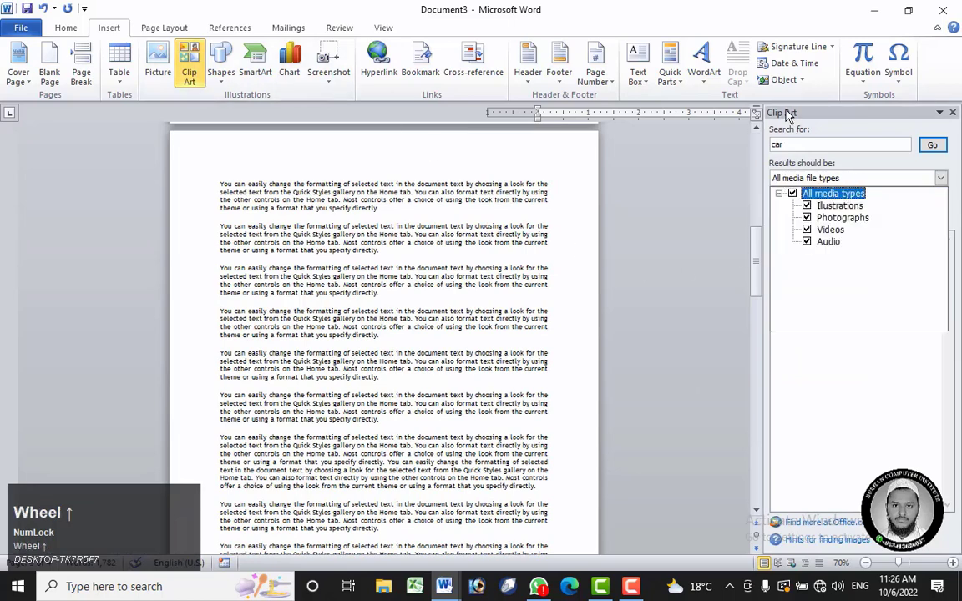
left_click(933, 146)
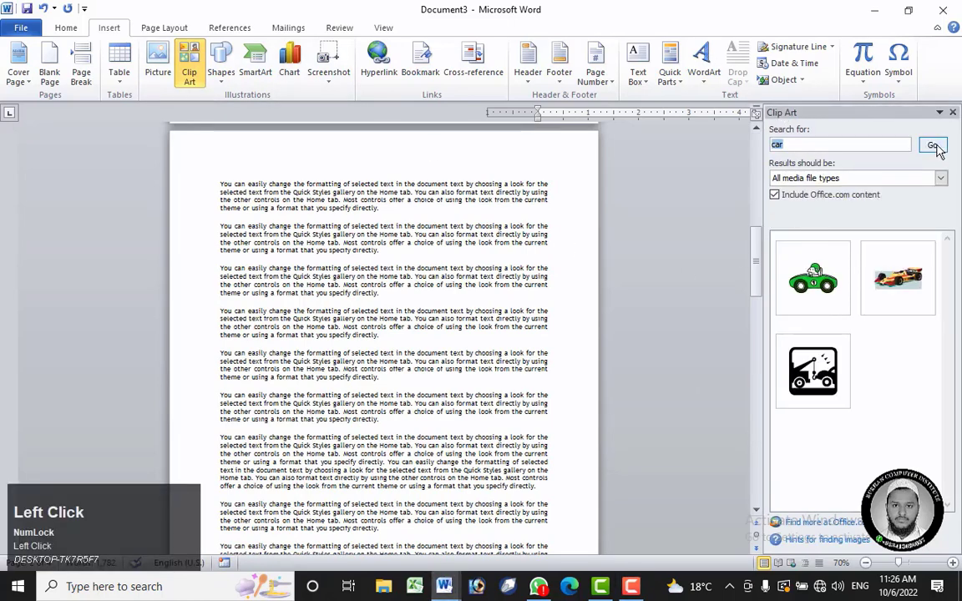
left_click(812, 278)
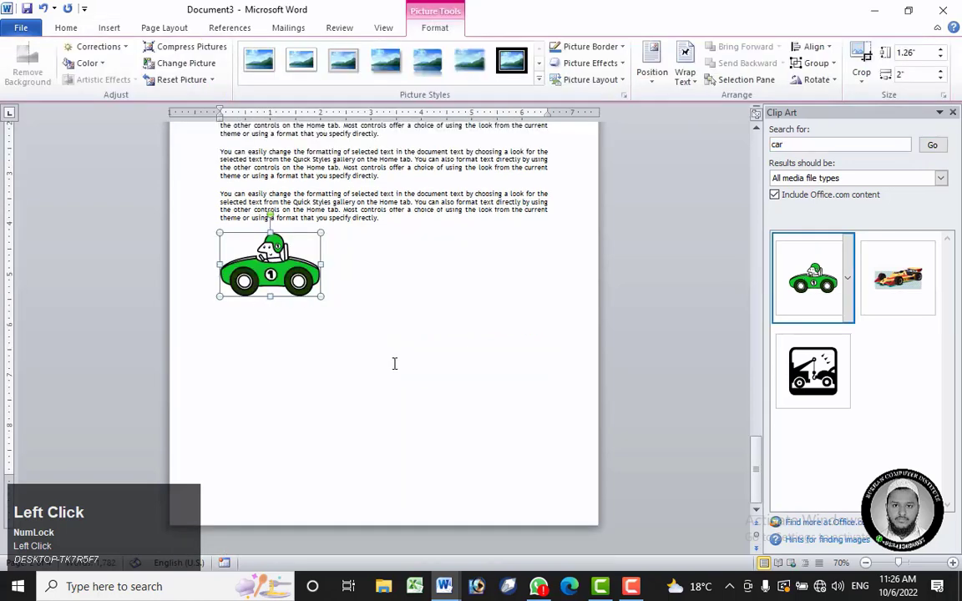
- Set the green car picture's text wrapping to Square and move it up beside the second paragraph on page four
left_click(269, 261)
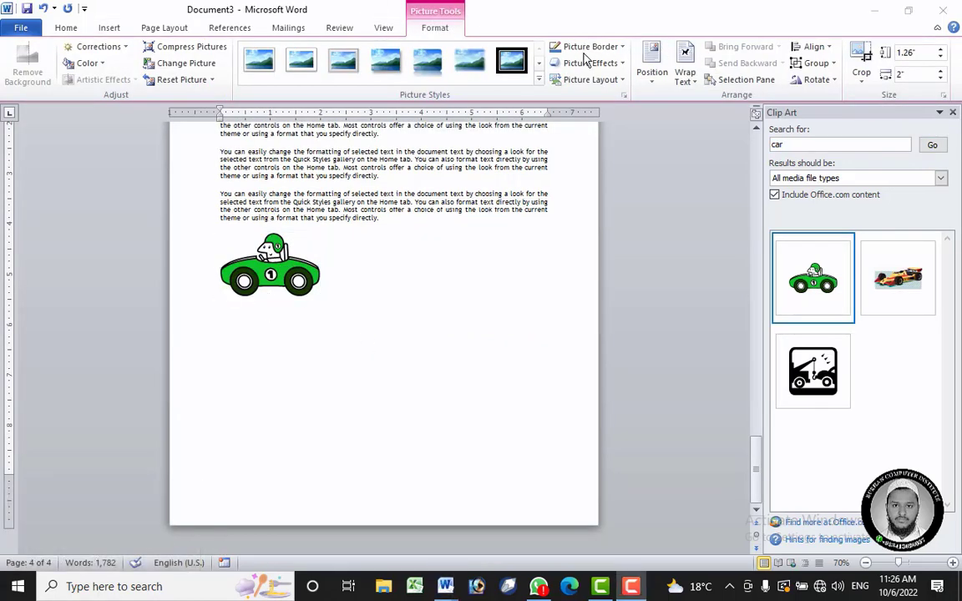
left_click(685, 74)
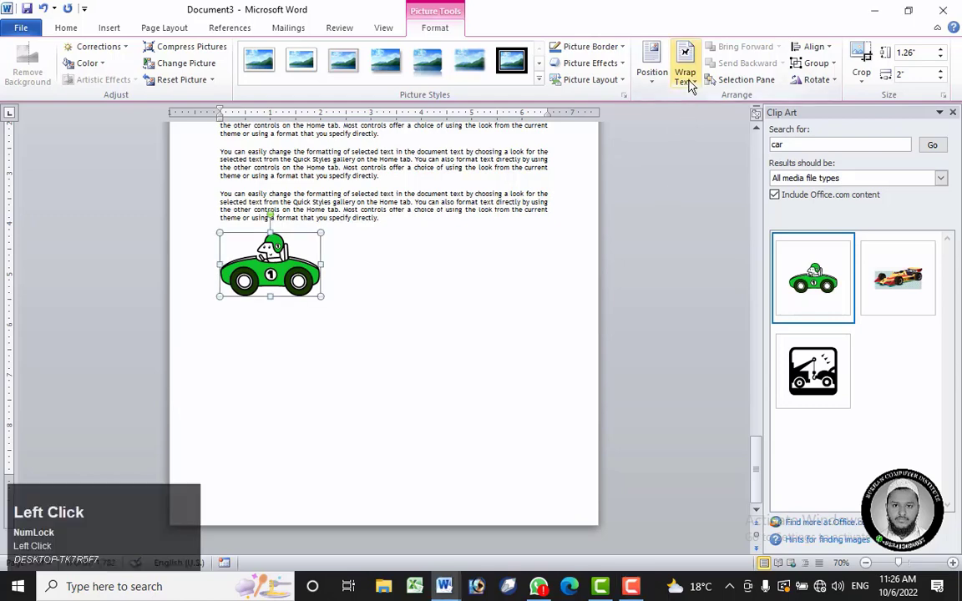
left_click(709, 118)
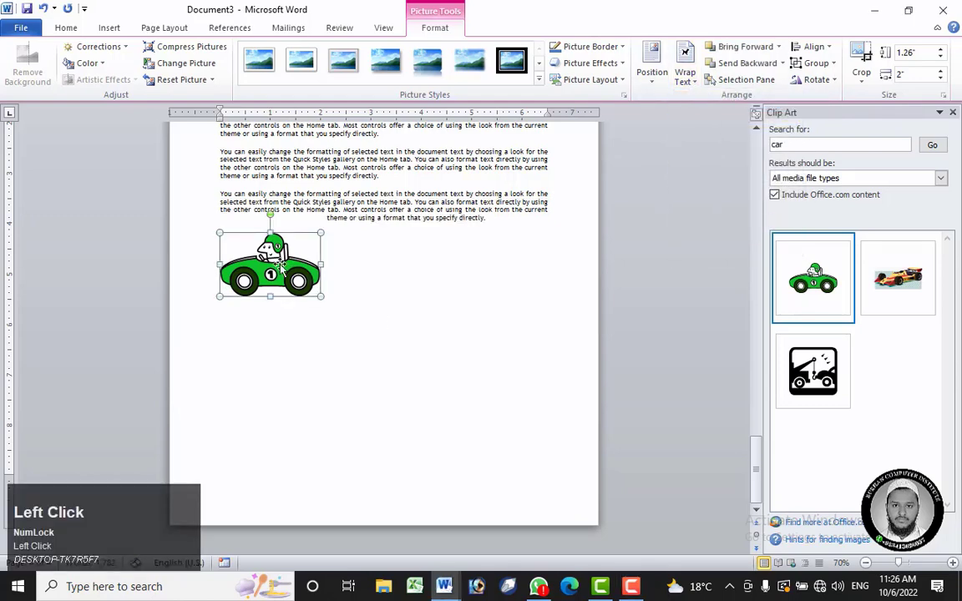
left_click_drag(290, 279, 296, 232)
scroll(296, 232, "up", 1)
scroll(296, 232, "up", 2)
left_click_drag(281, 313, 280, 220)
- Set the car picture's wrapping to In Line with Text and push the paragraph text after it onto a new line
left_click(684, 67)
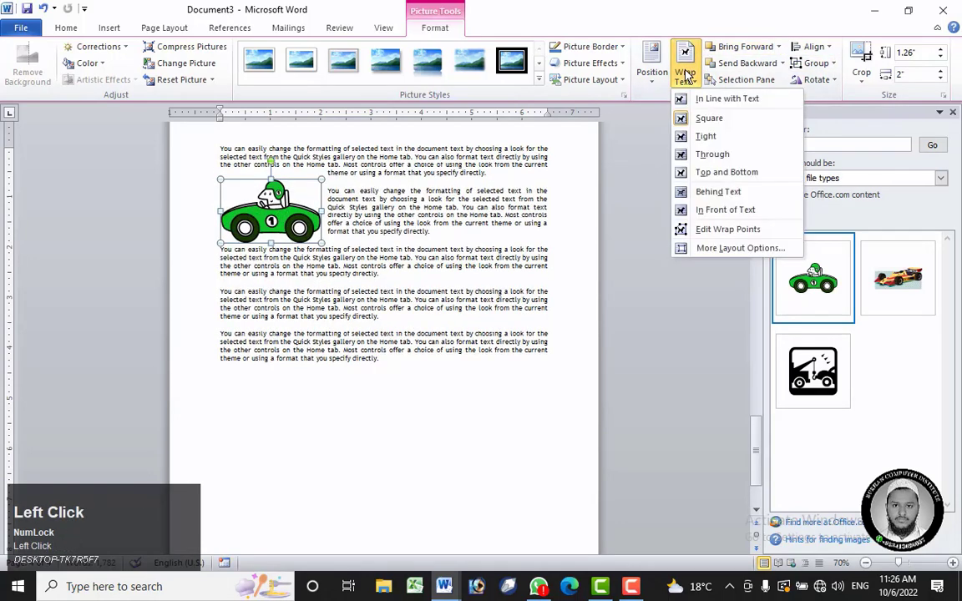
left_click(705, 97)
left_click(322, 205)
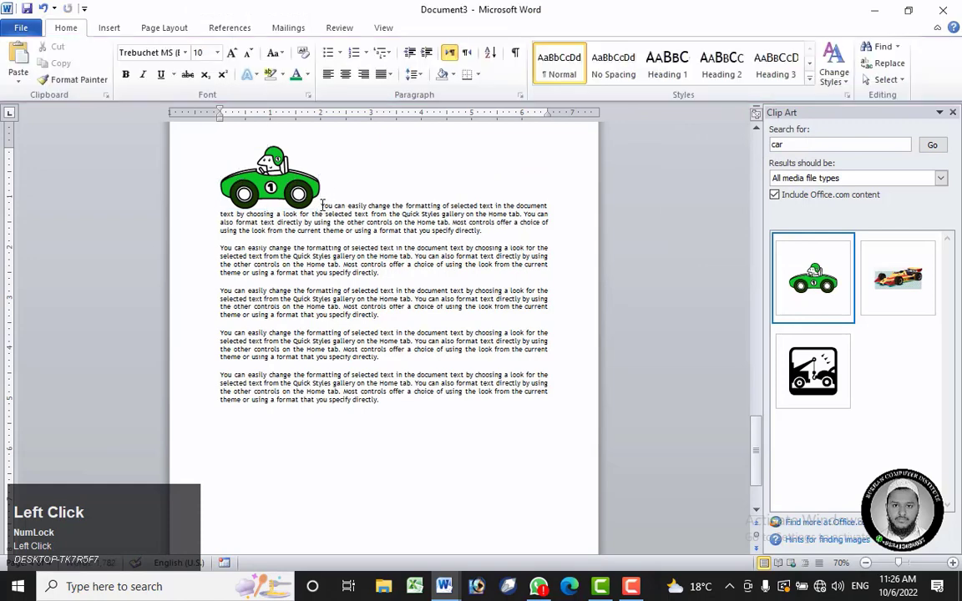
key("Return")
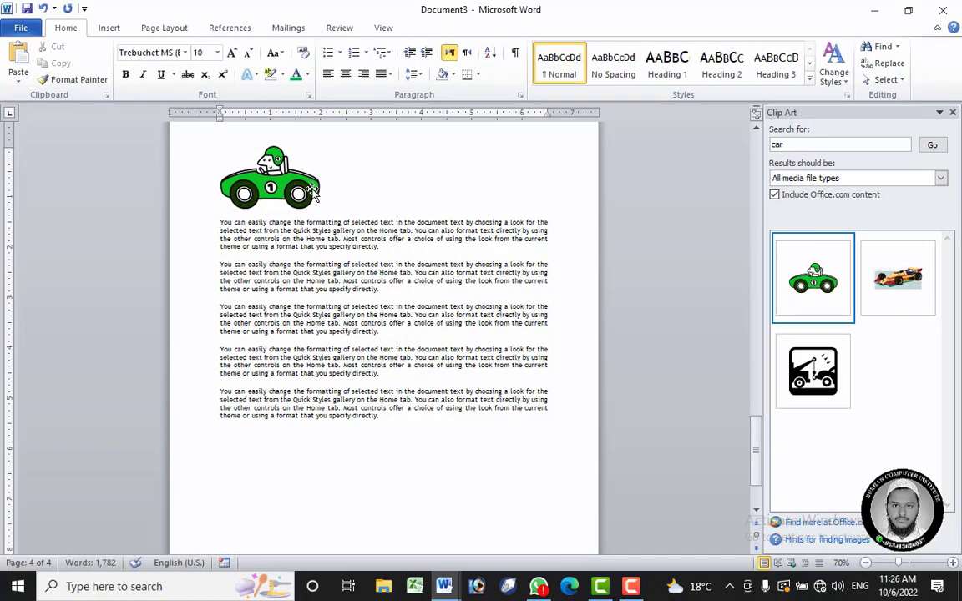
- Select the green car picture on page four and bring up the reference commands
left_click(282, 177)
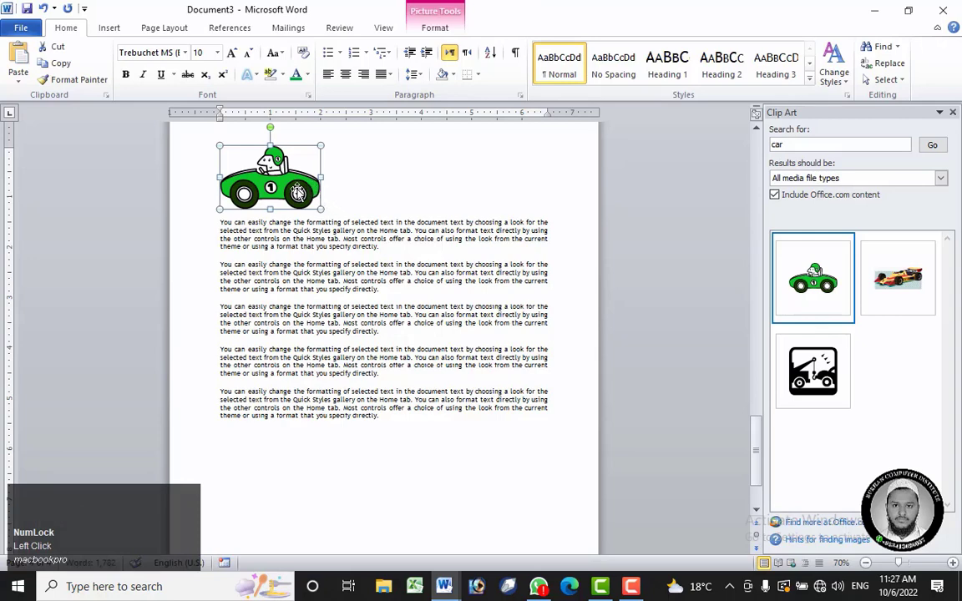
scroll(267, 171, "up", 1)
scroll(297, 225, "up", 3, "ctrl")
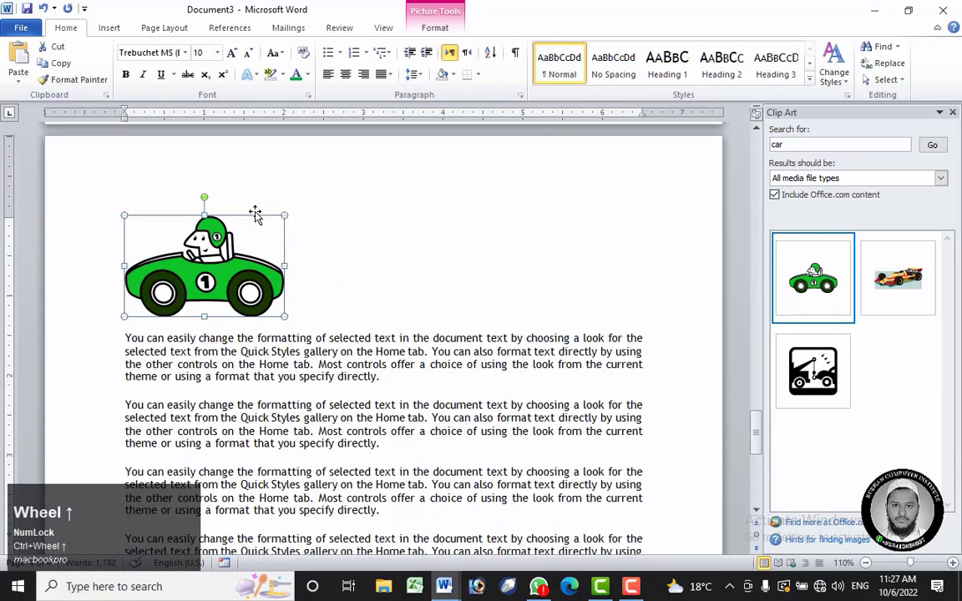
left_click(238, 31)
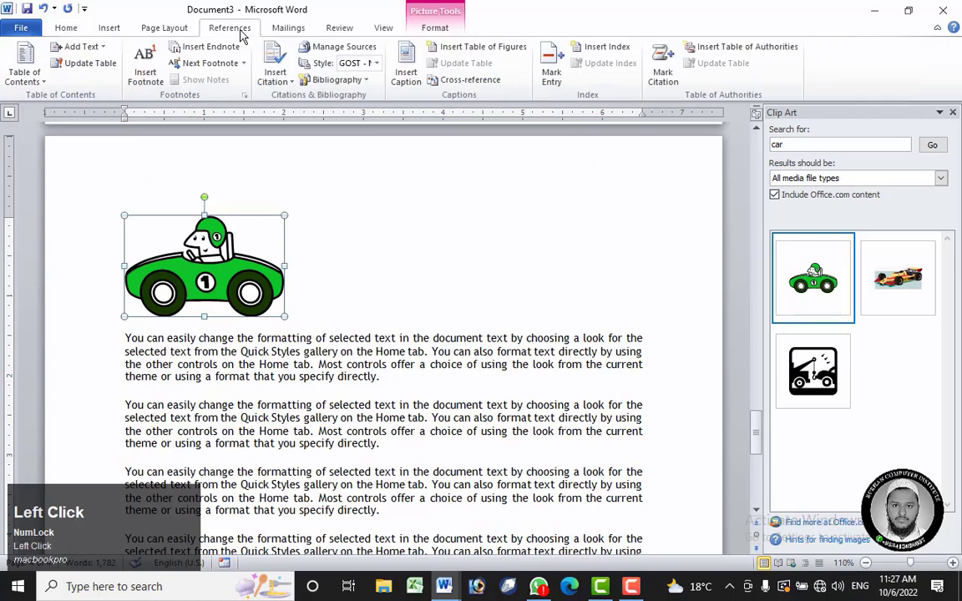
- Insert a caption with the Figure label and number 1 below the green car picture
left_click(407, 75)
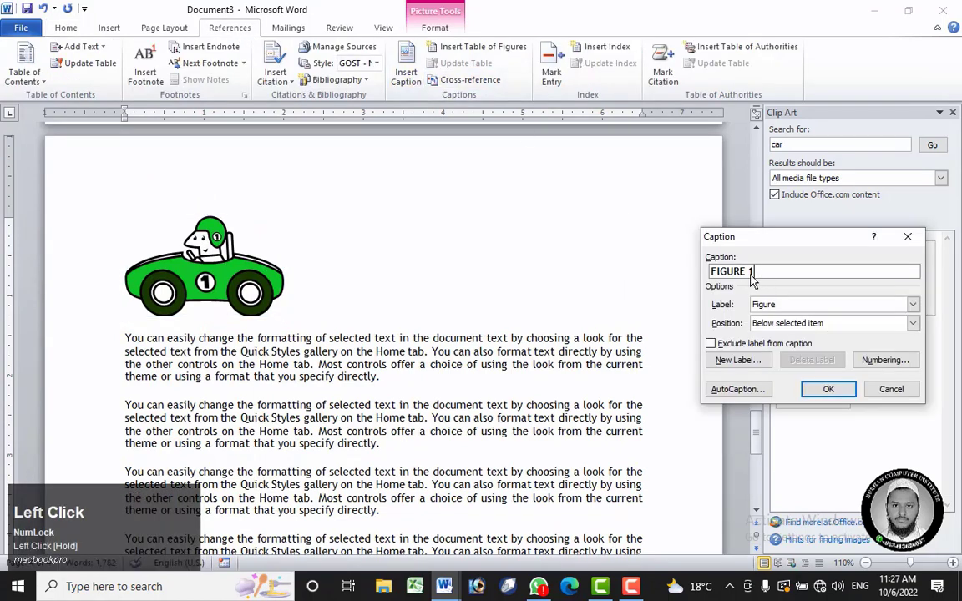
left_click(828, 389)
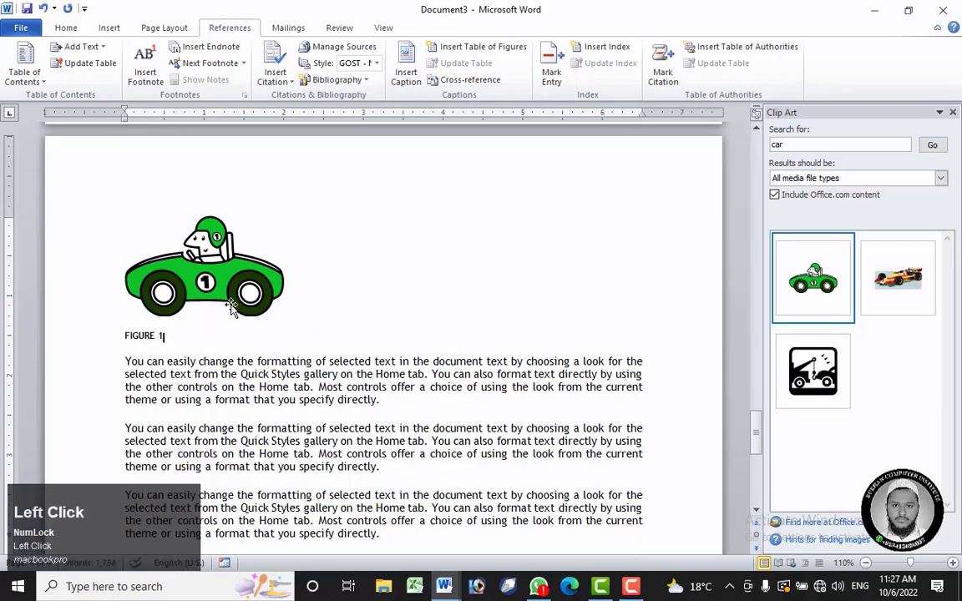
- Insert a table of figures on the blank first page, using the Figure caption label and an underline tab leader
scroll(243, 297, "down", 1)
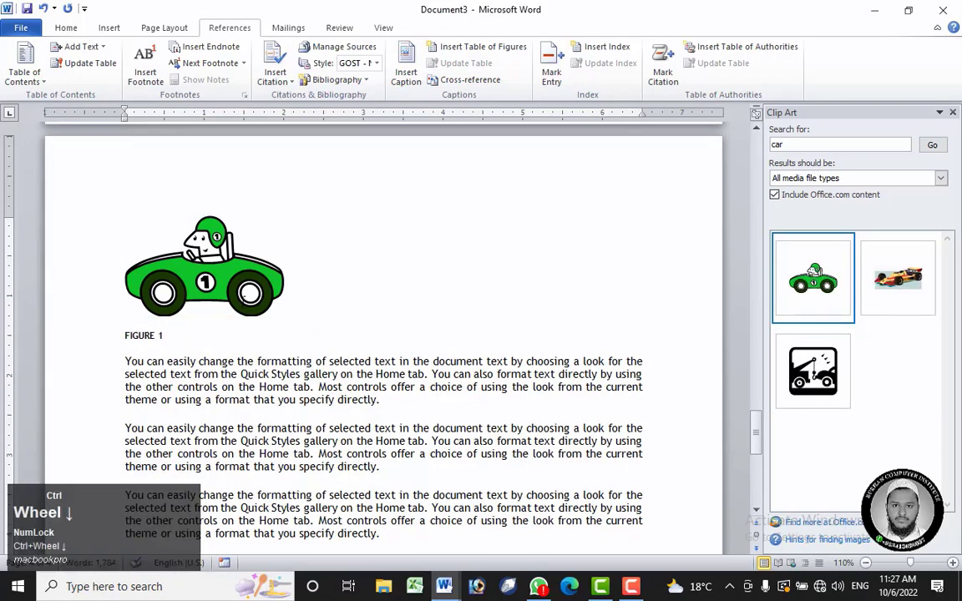
scroll(243, 297, "down", 7)
scroll(243, 297, "up", 5)
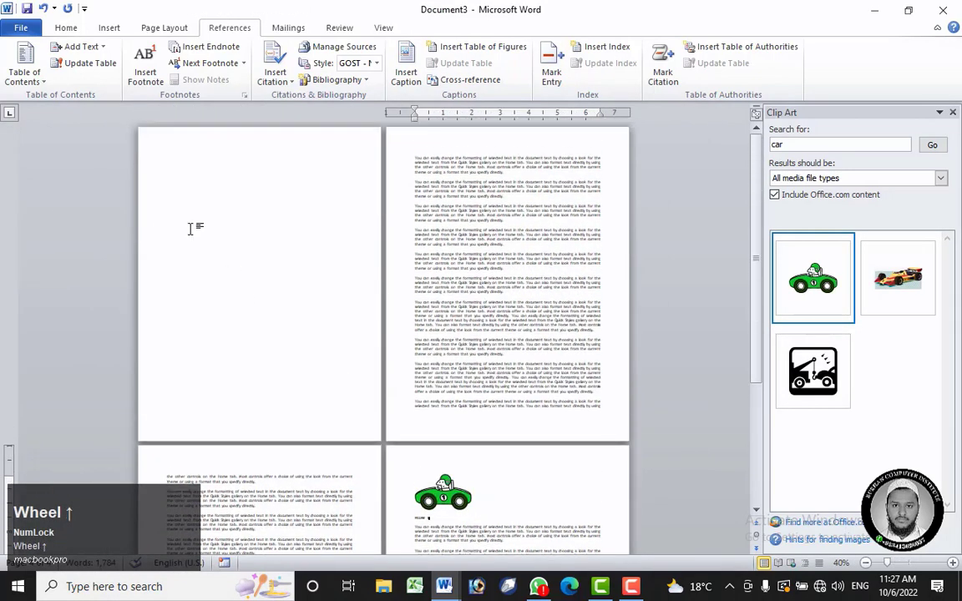
left_click(175, 183)
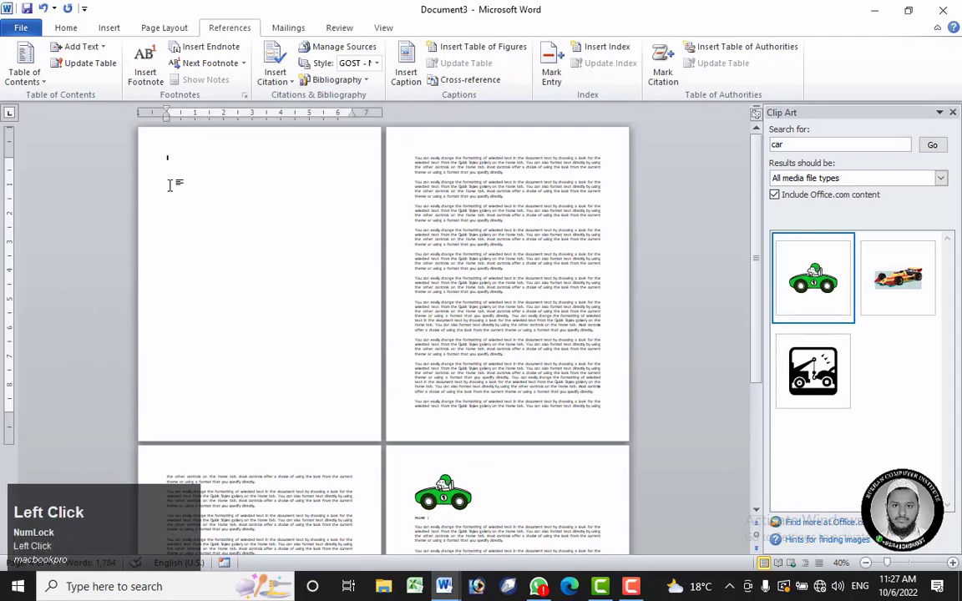
left_click(469, 47)
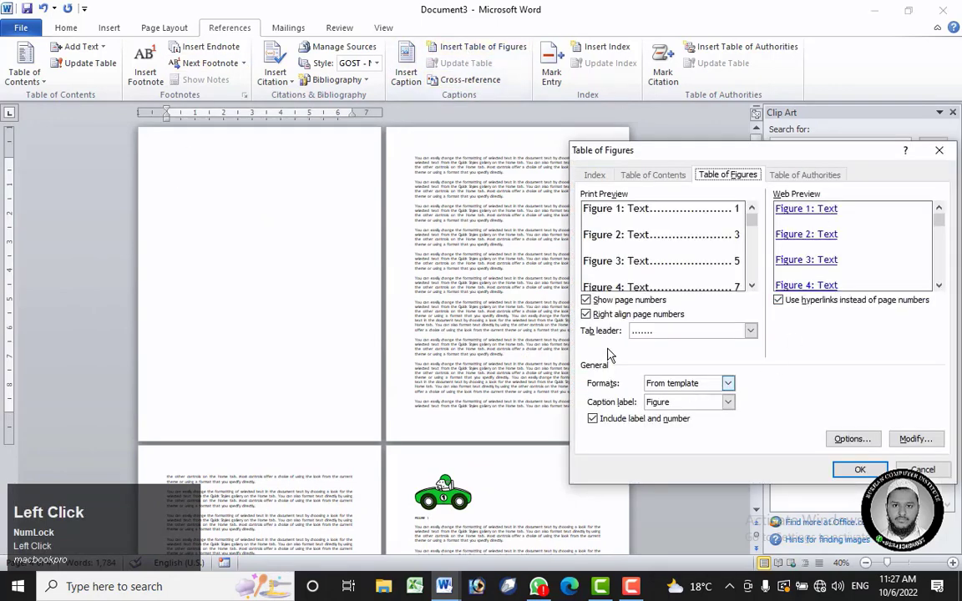
left_click(728, 403)
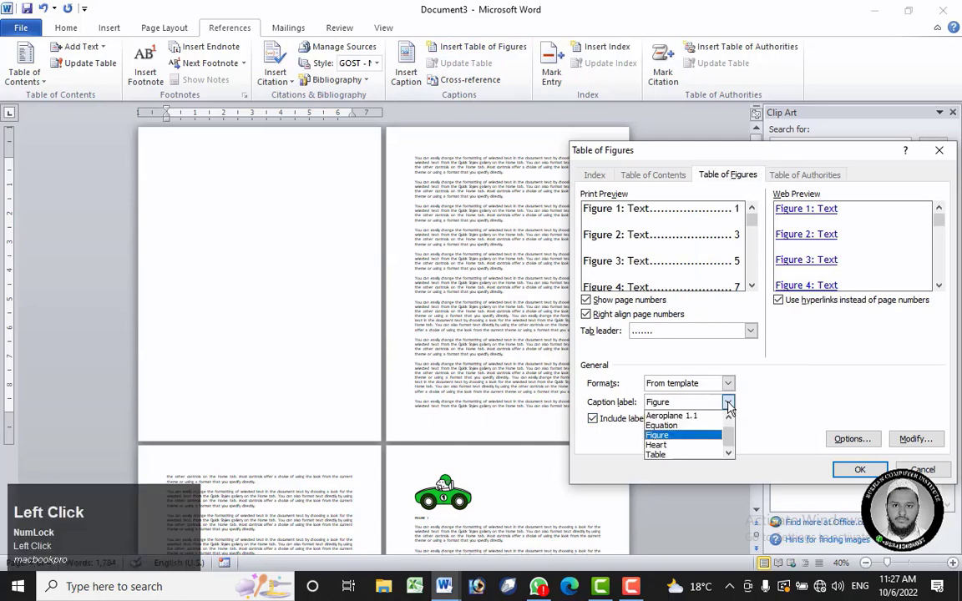
left_click(729, 404)
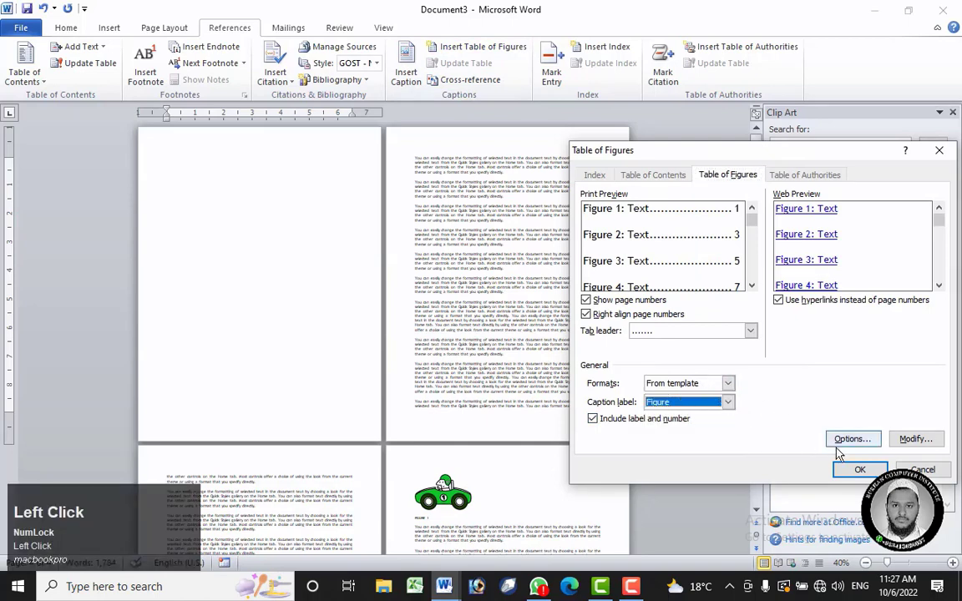
left_click(750, 330)
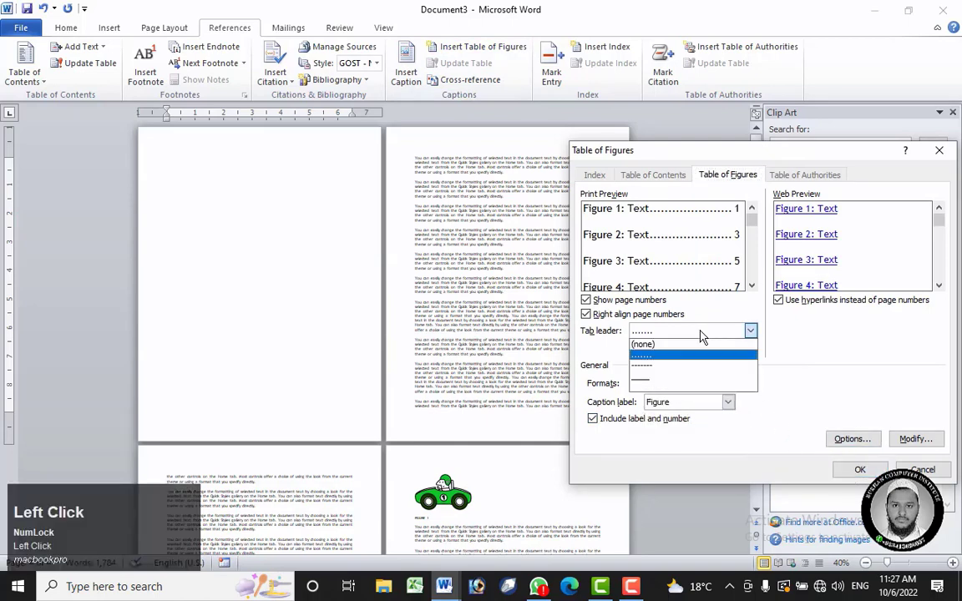
left_click(669, 390)
left_click(857, 468)
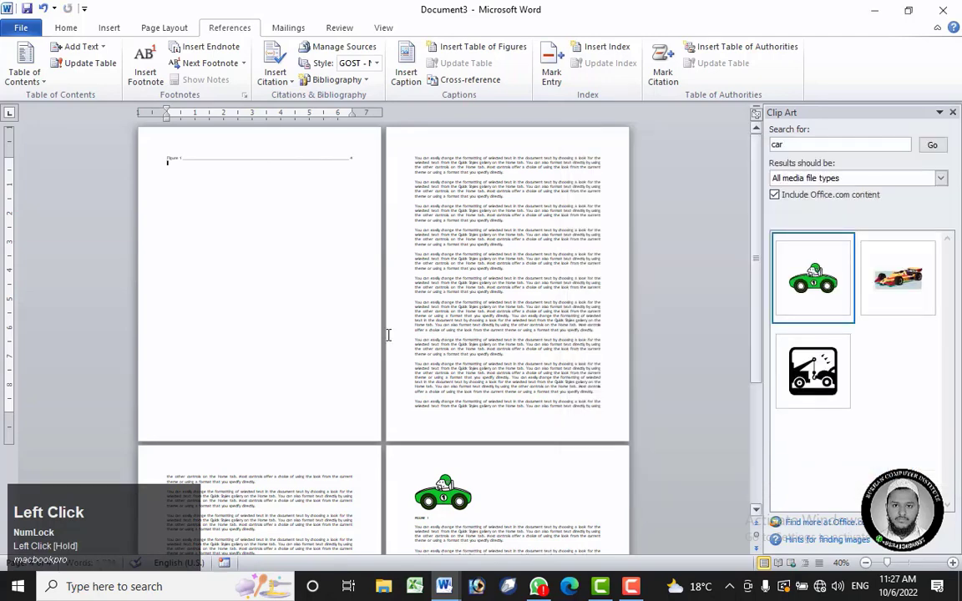
- Follow the Figure 1 entry in the table of figures to the captioned car picture
scroll(144, 189, "up", 8)
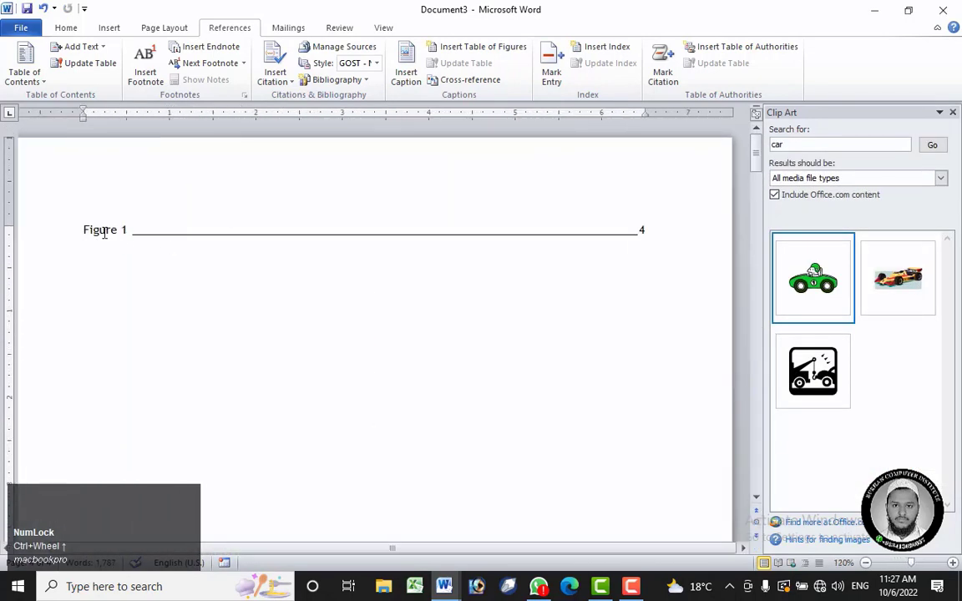
left_click(103, 232, "ctrl")
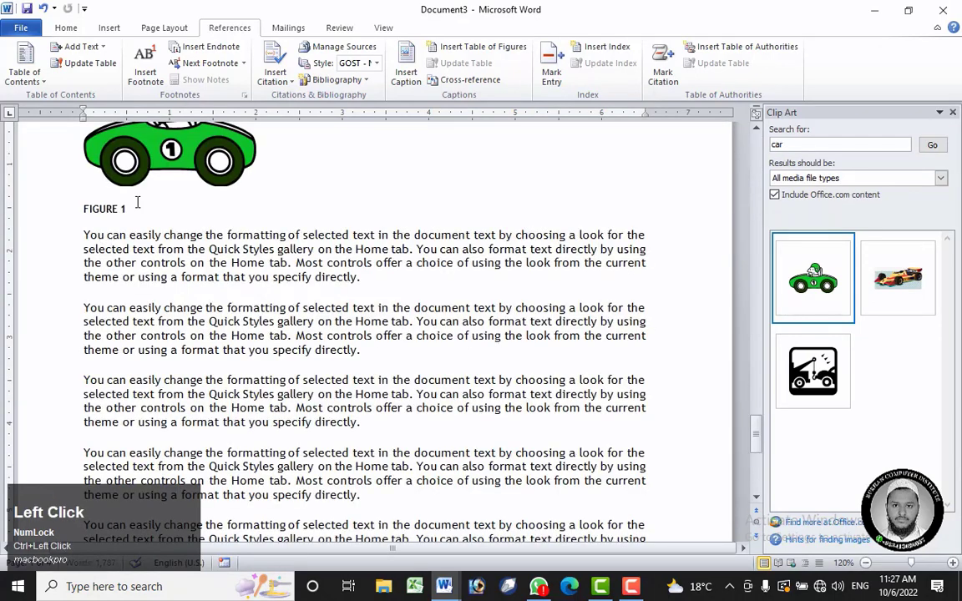
scroll(142, 234, "up", 2)
left_click(178, 246)
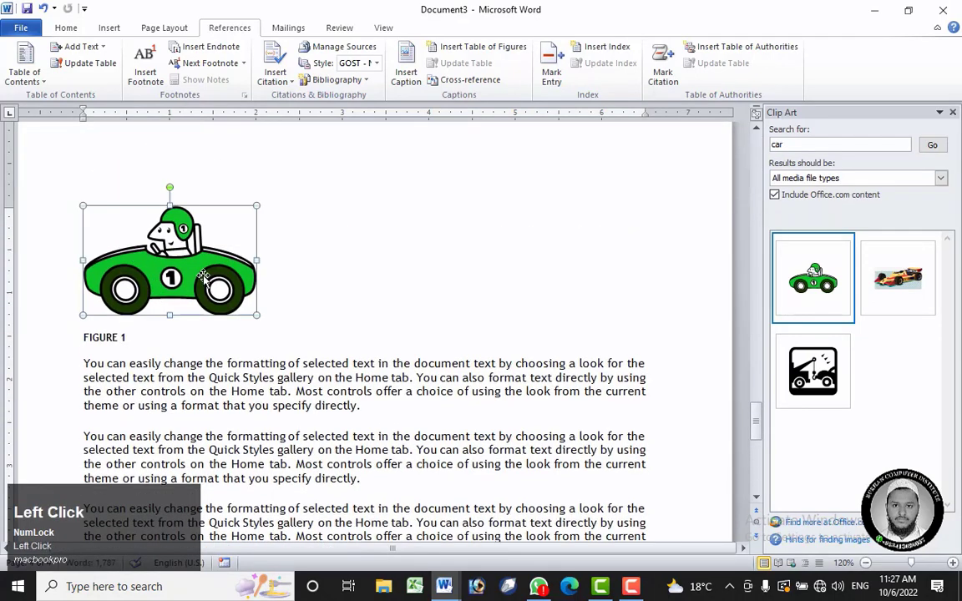
- Join the Figure 1 caption to the car picture's line so both share one paragraph
left_click(130, 319)
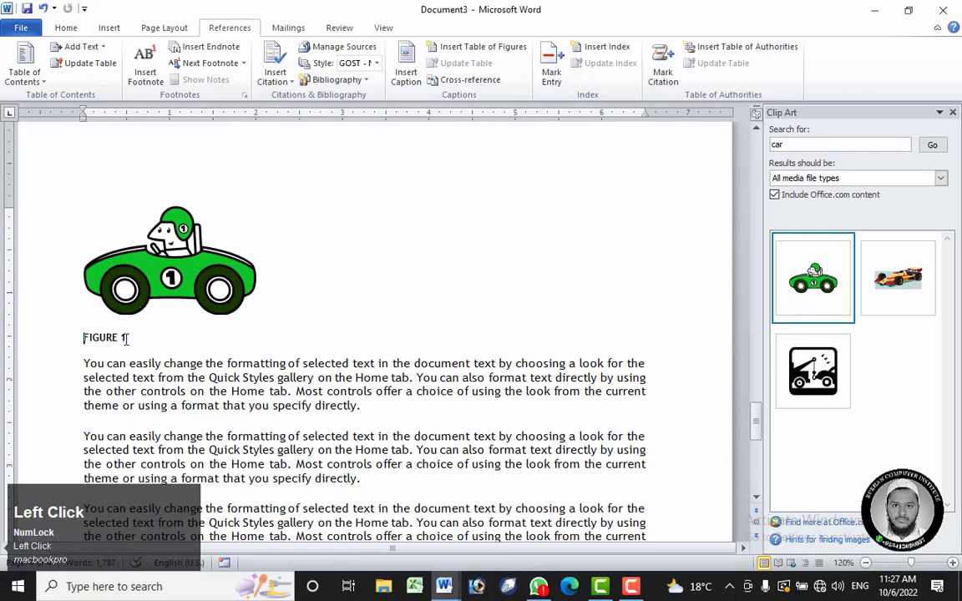
key("BackSpace")
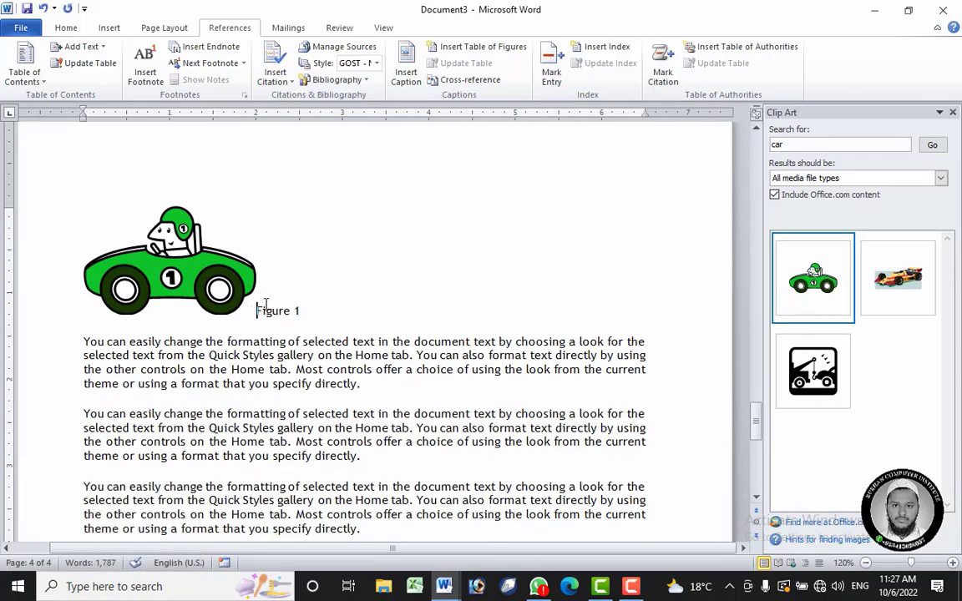
left_click_drag(258, 309, 301, 287)
left_click(338, 310)
left_click(328, 298)
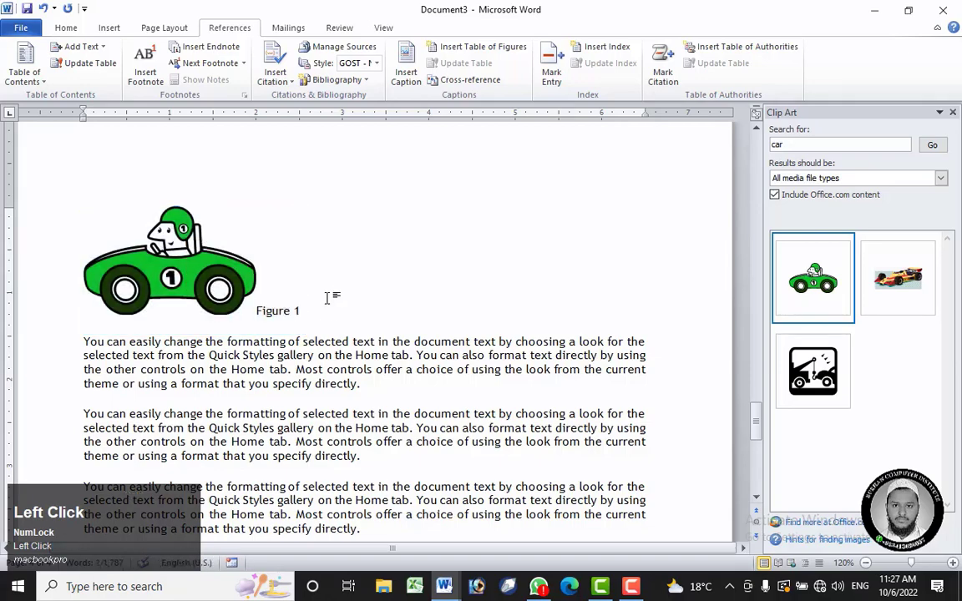
- Update the entire table of figures on the first page
scroll(315, 313, "down", 10)
scroll(315, 318, "up", 15)
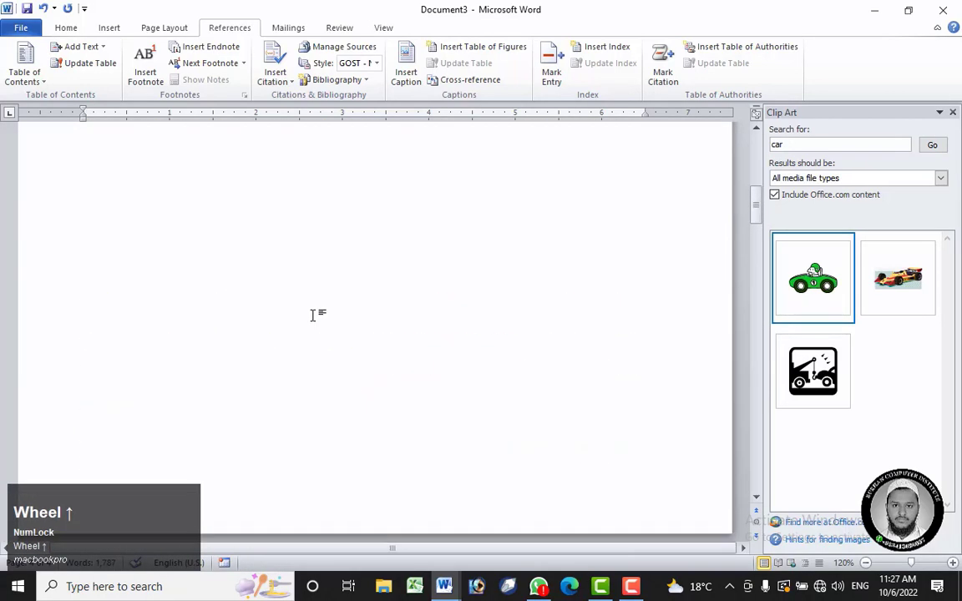
left_click(141, 239)
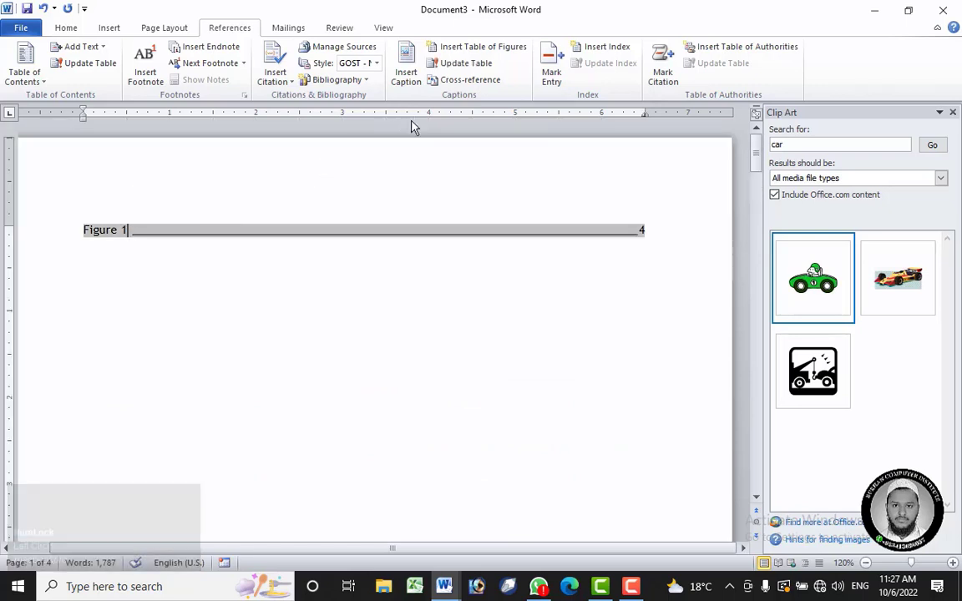
left_click(459, 63)
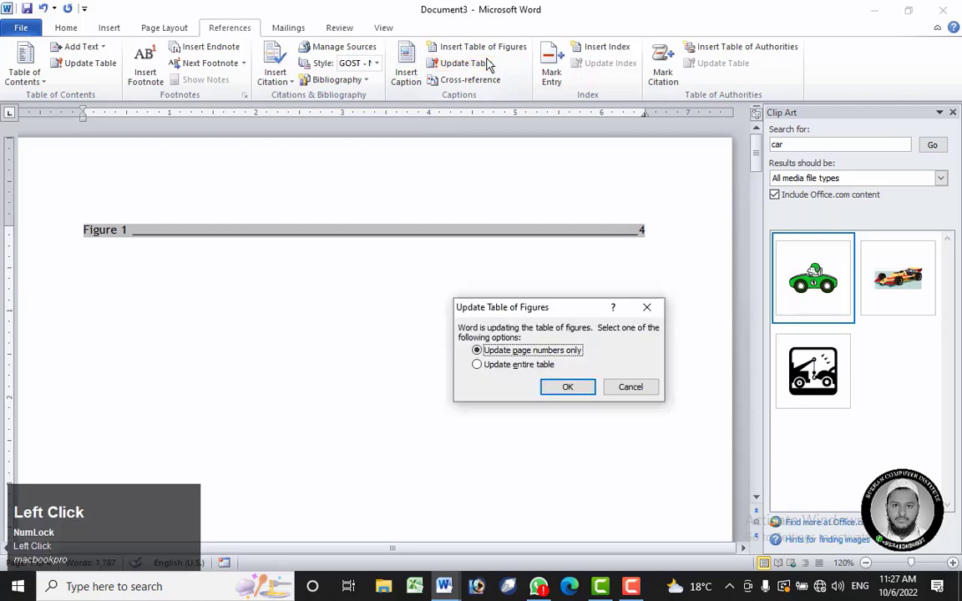
left_click(545, 365)
left_click(565, 388)
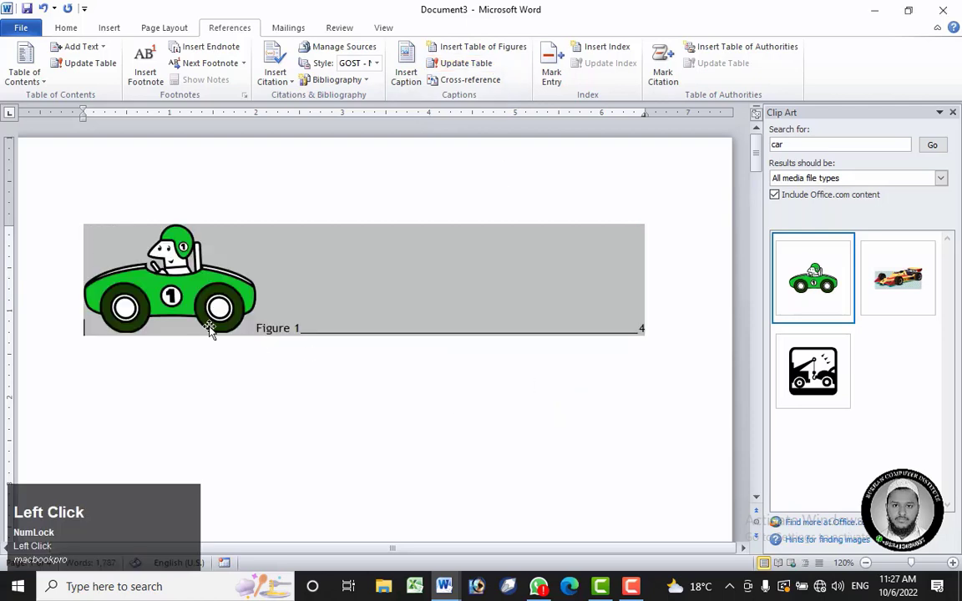
- Shrink the car picture inside the table of figures to about 1 inch wide
left_click(261, 354)
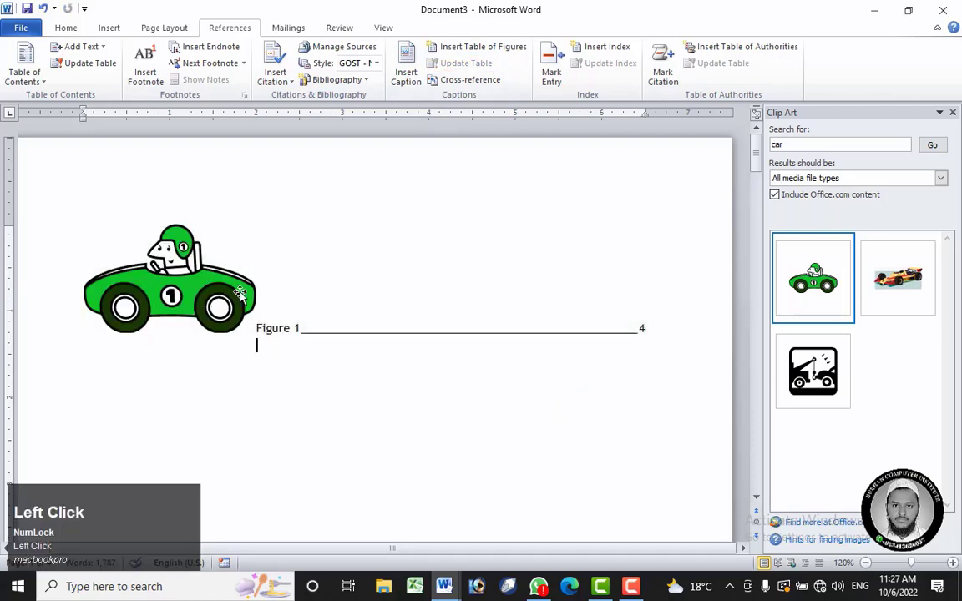
left_click(199, 276)
left_click_drag(254, 330, 169, 279)
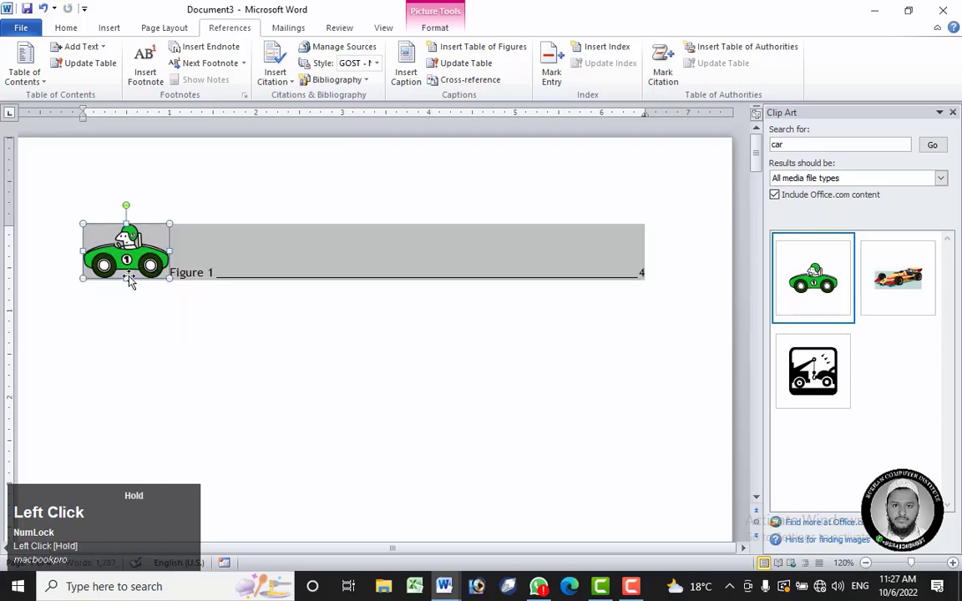
left_click(172, 276)
left_click(144, 244)
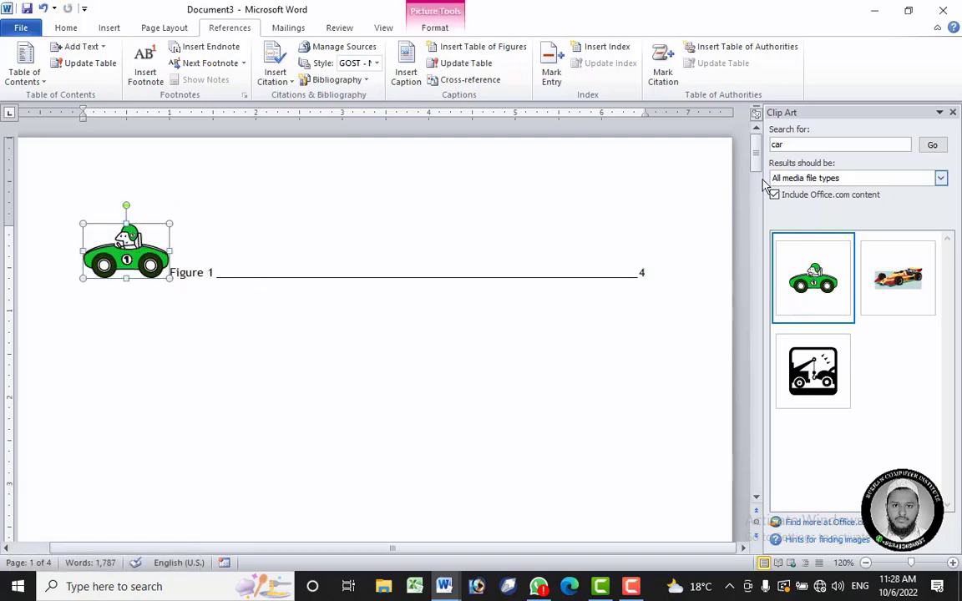
- Close the Clip Art pane and move the Figure 1 caption on the last page to its own line below the car
left_click(954, 113)
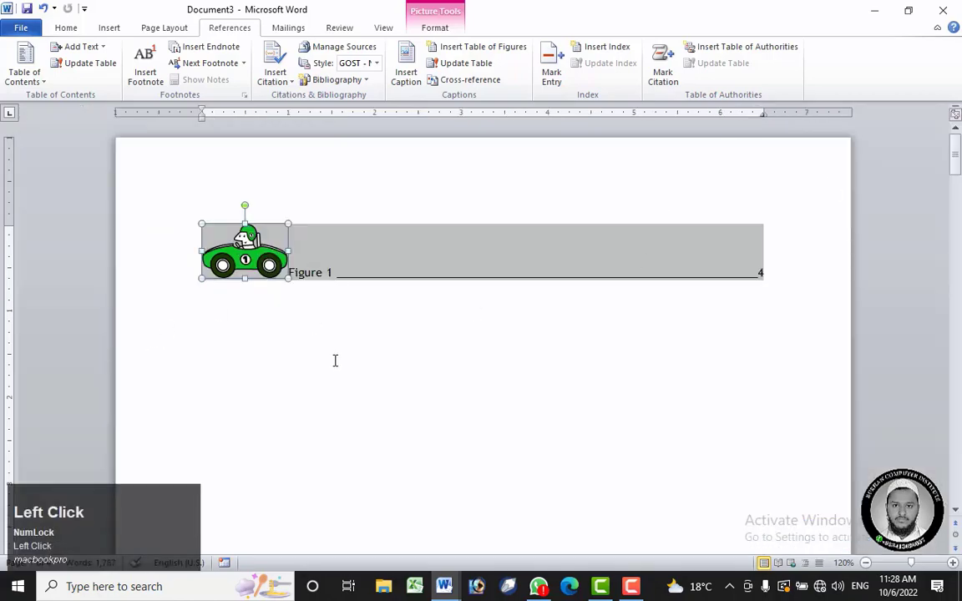
scroll(335, 358, "down", 15)
scroll(335, 358, "down", 20)
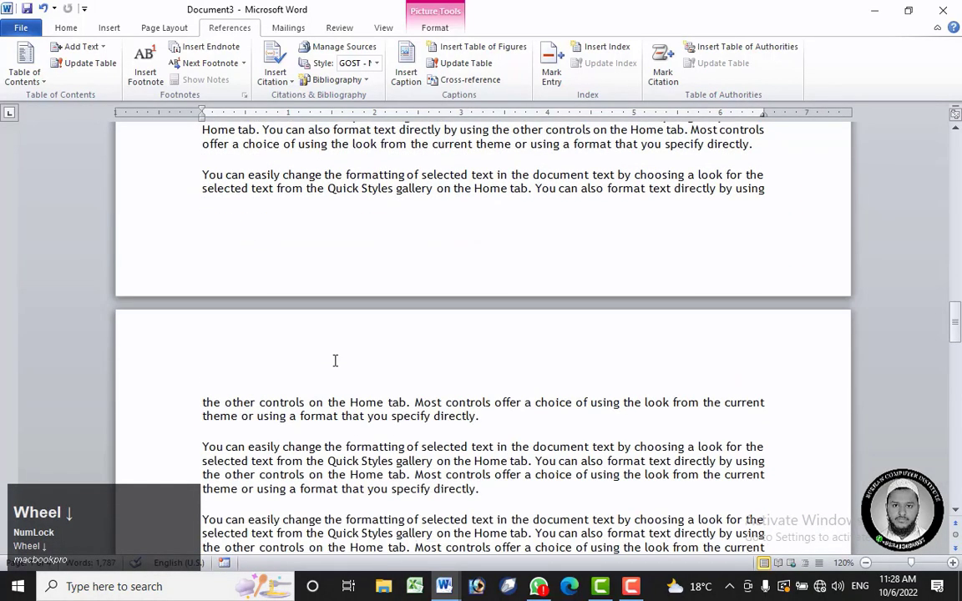
scroll(335, 360, "down", 7)
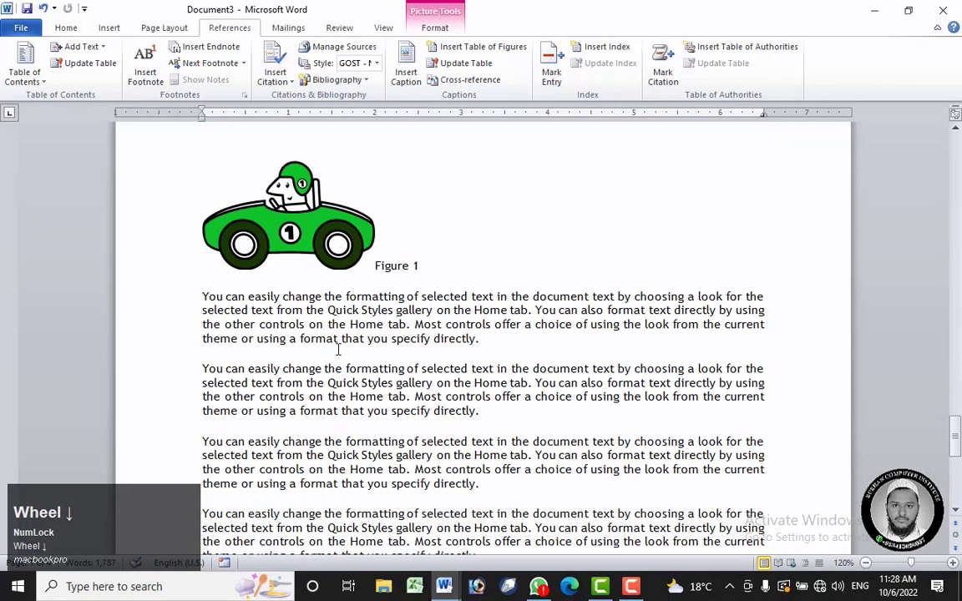
left_click(382, 265)
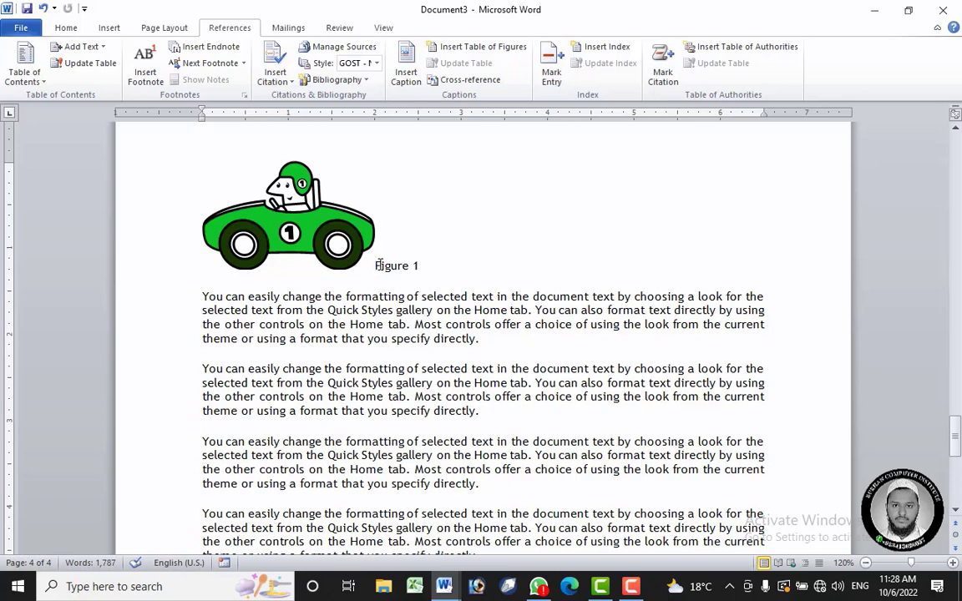
key("Return")
- Update only the page numbers in the table of figures on the first page
scroll(234, 309, "up", 15)
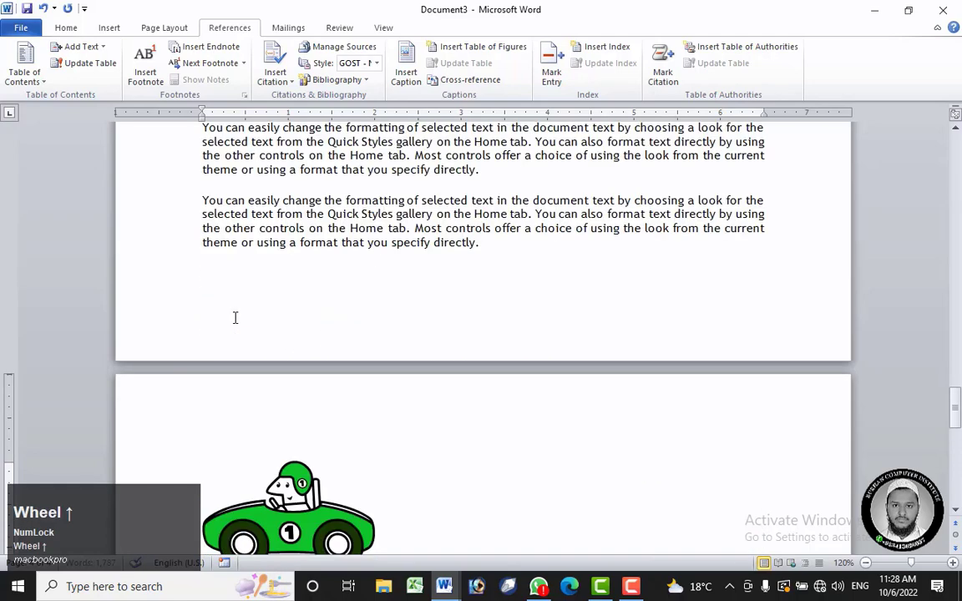
scroll(236, 315, "up", 10)
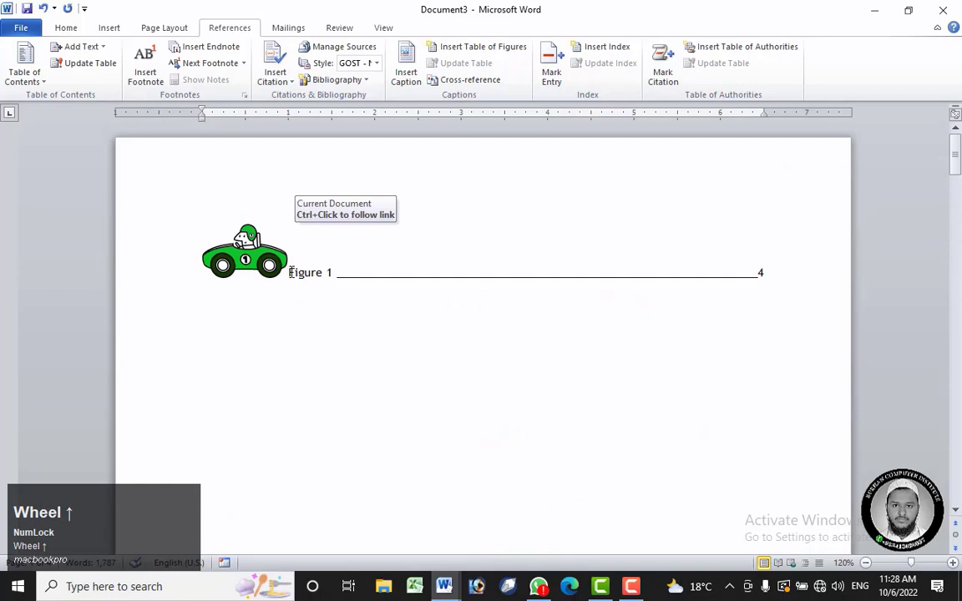
key("ctrl")
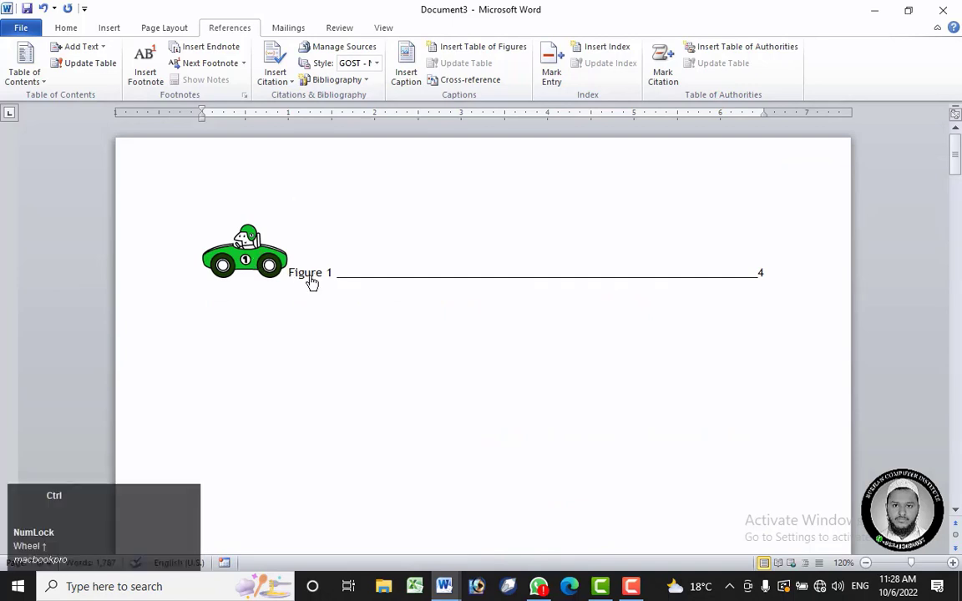
left_click(324, 274)
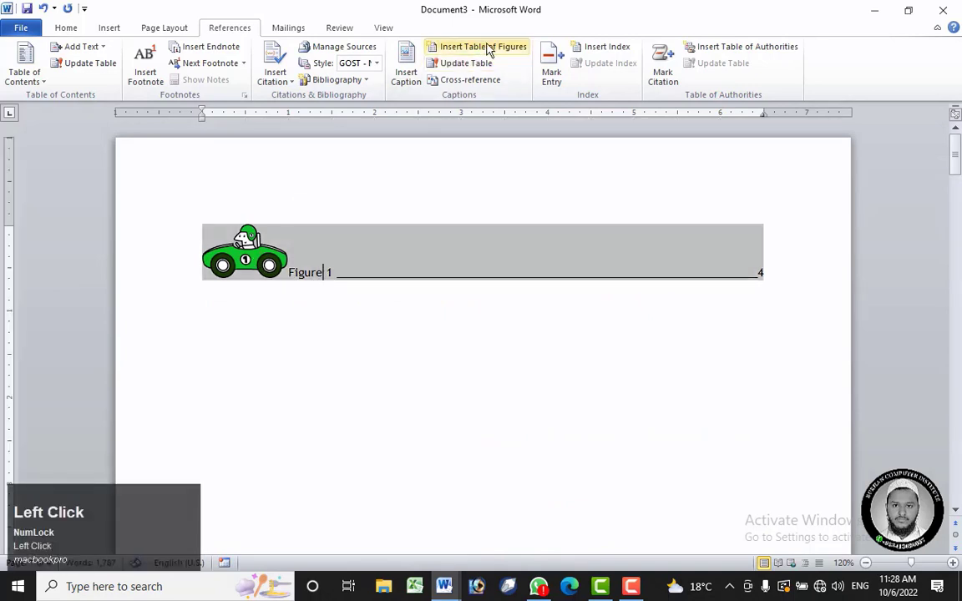
left_click(464, 63)
left_click(569, 390)
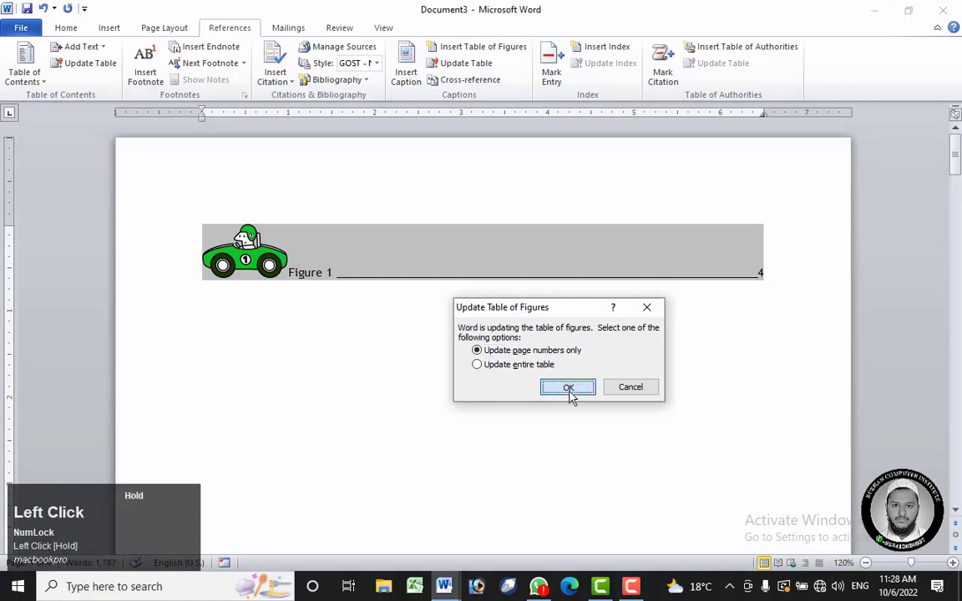
- Update the entire table of figures to drop the car picture, and follow its Figure 1 entry
left_click(458, 63)
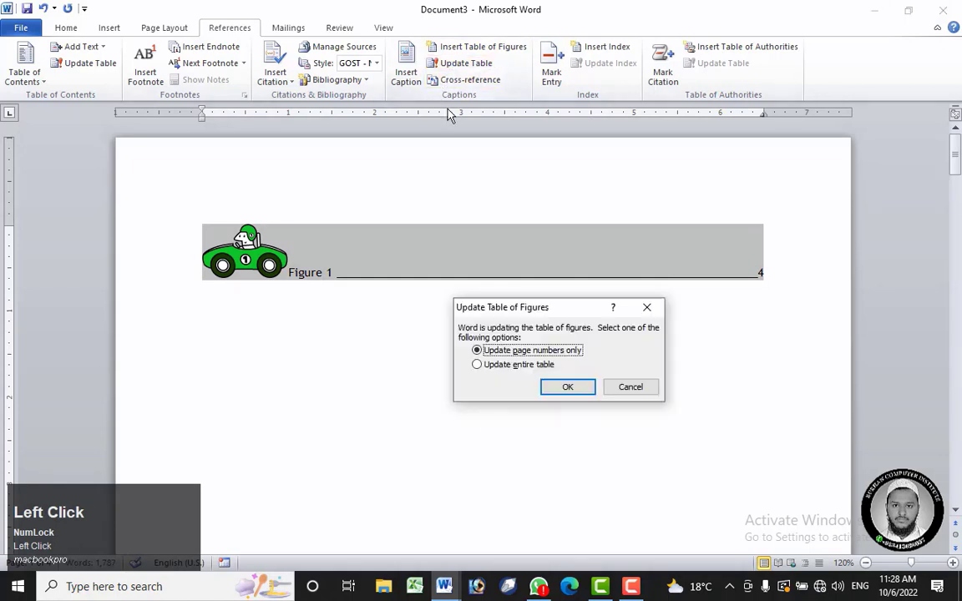
left_click(511, 365)
left_click(569, 388)
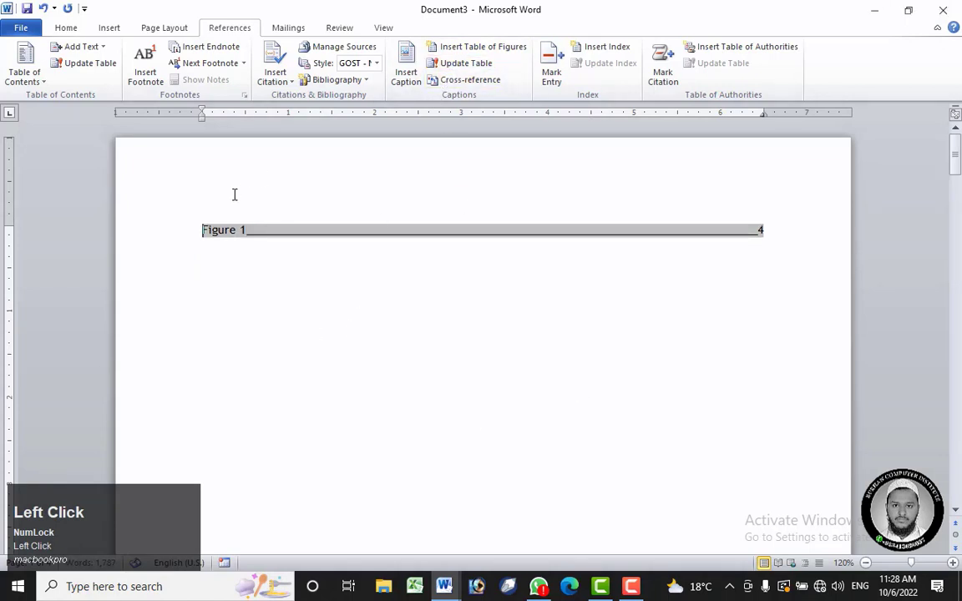
left_click(241, 234, "ctrl")
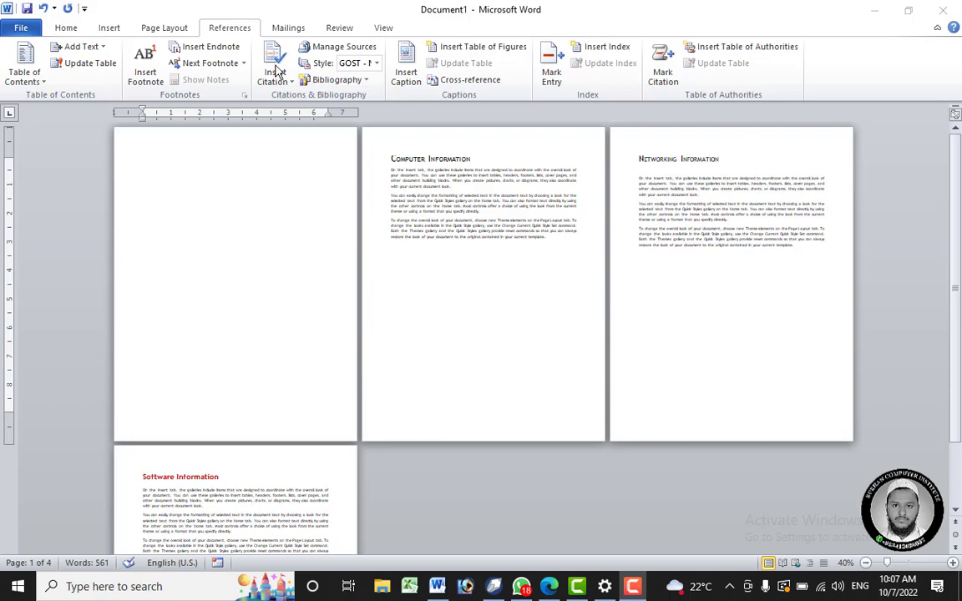
left_click(115, 20)
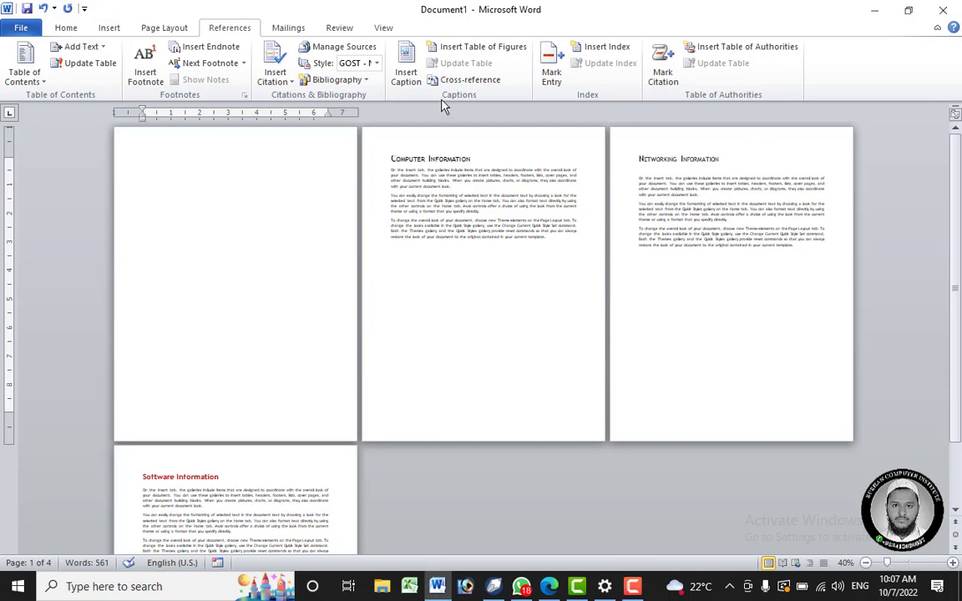
left_click(105, 27)
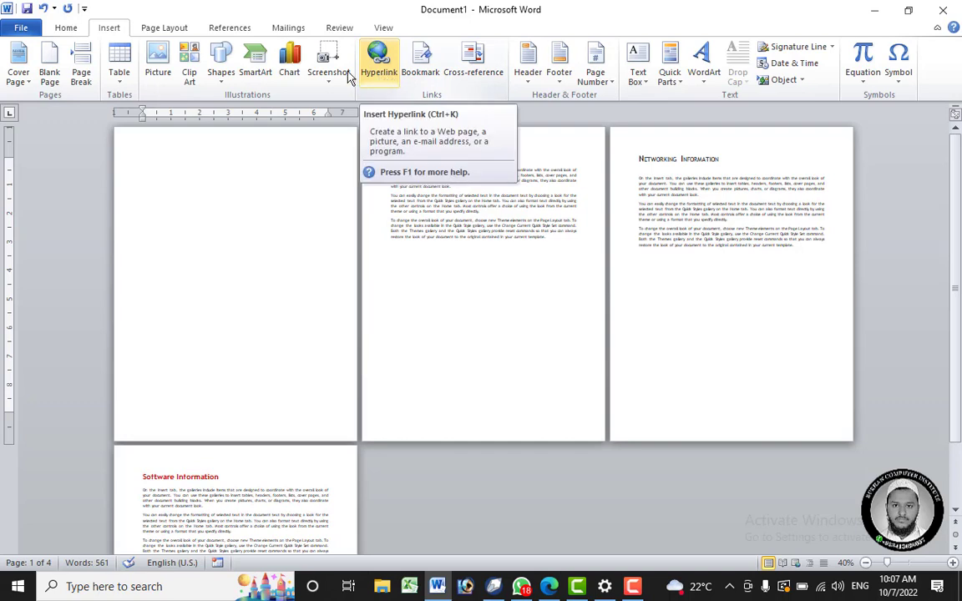
left_click(230, 28)
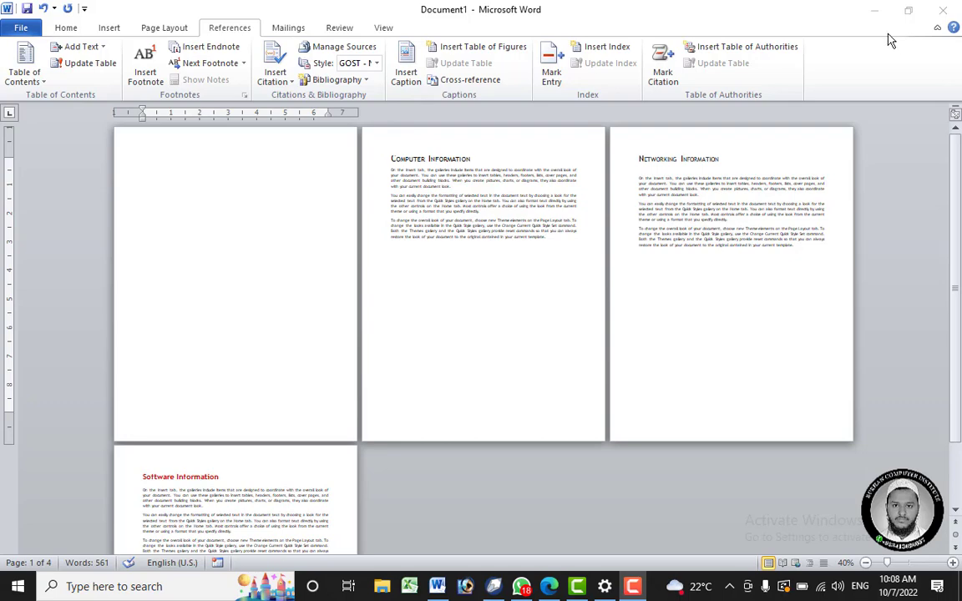
- Delete the entire contents of the document
left_click(706, 264)
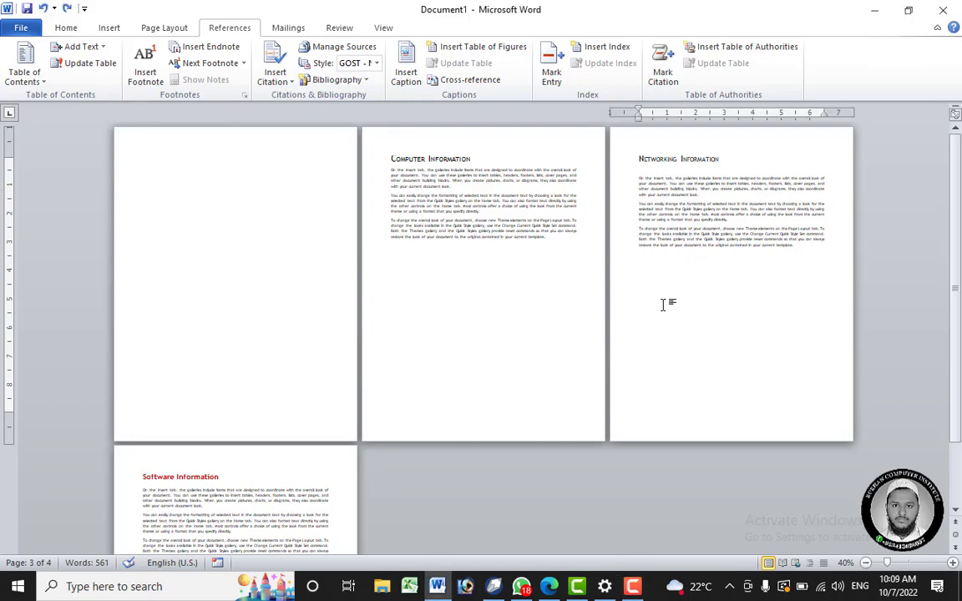
key("ctrl+a")
key("Delete")
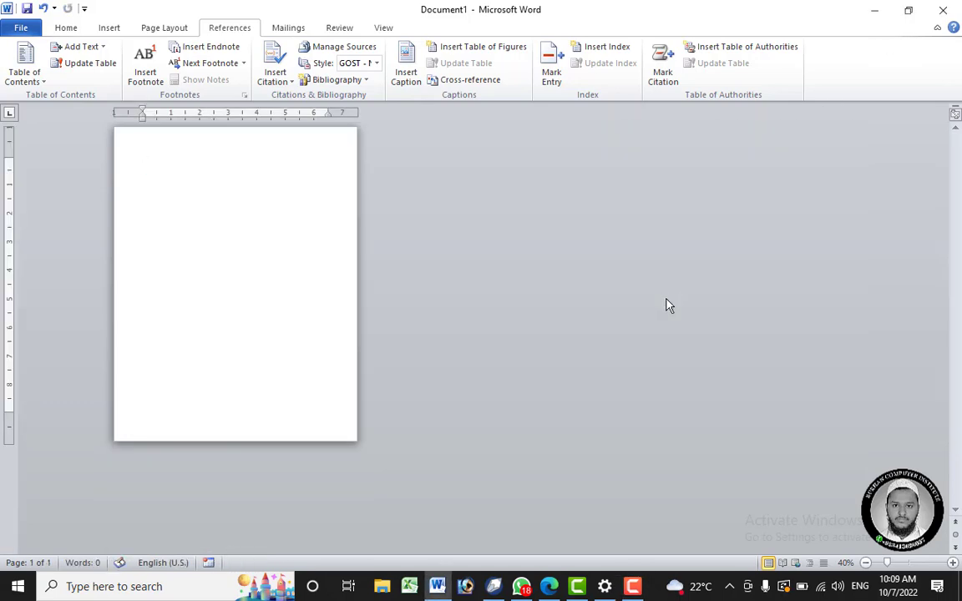
- Add a page break and generate three paragraphs of sample text on the second page with =rand(3)
scroll(194, 237, "up", 1)
scroll(195, 238, "up", 2)
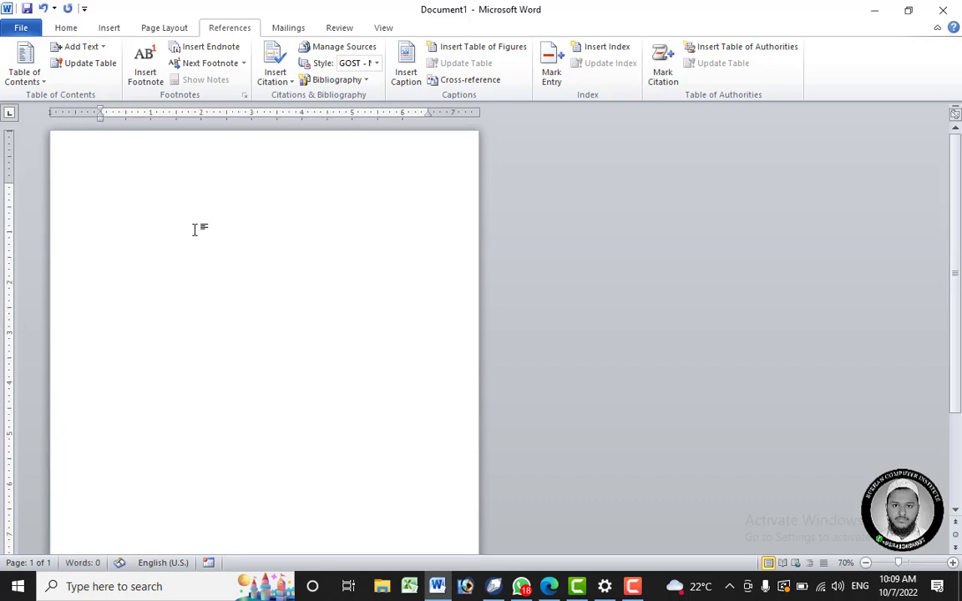
key("ctrl+Return")
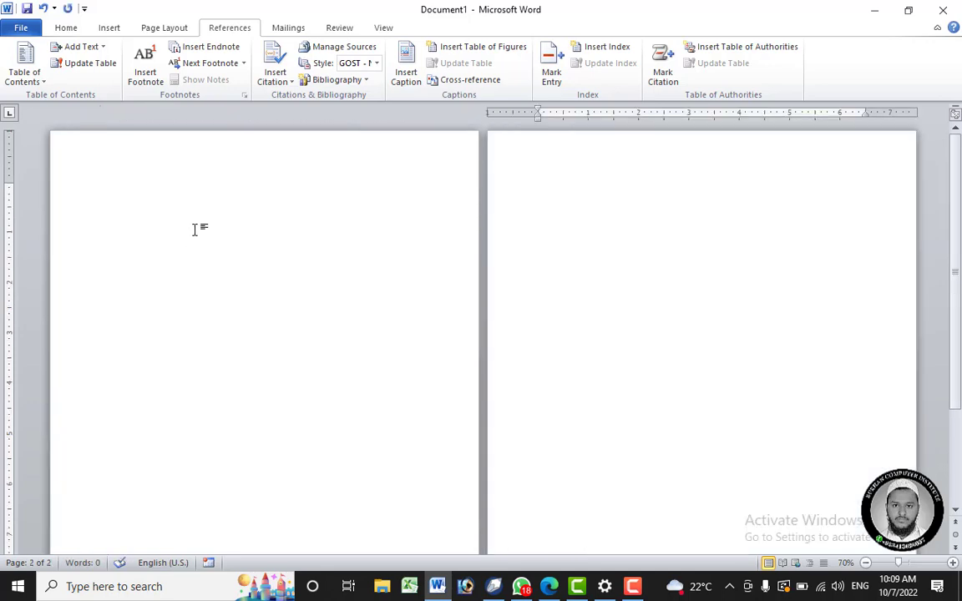
type("=rand(3)")
key("Return")
- Add the title "Computer Information" above the sample text on the second page and apply the Heading 1 style
left_click(537, 183)
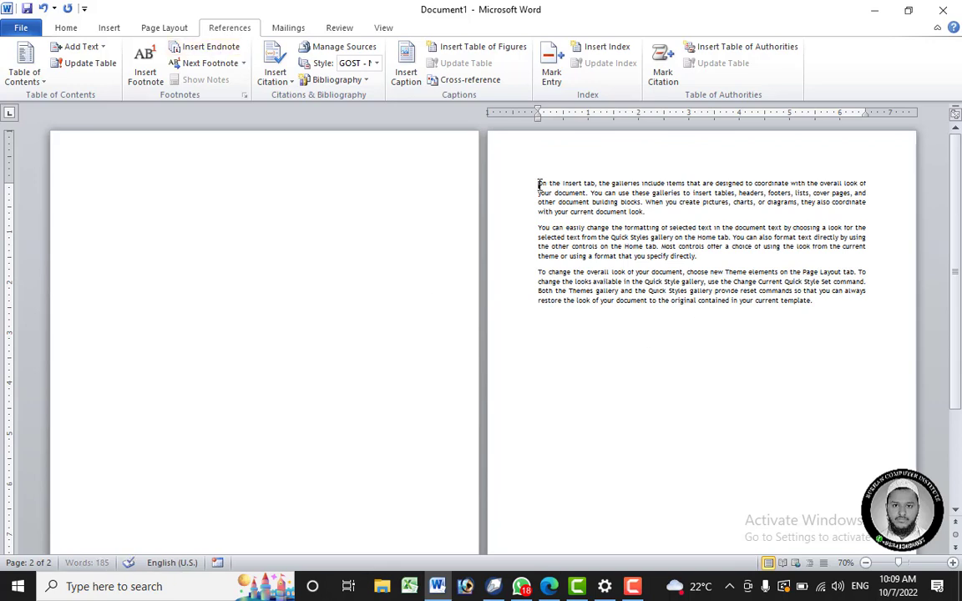
key("Return")
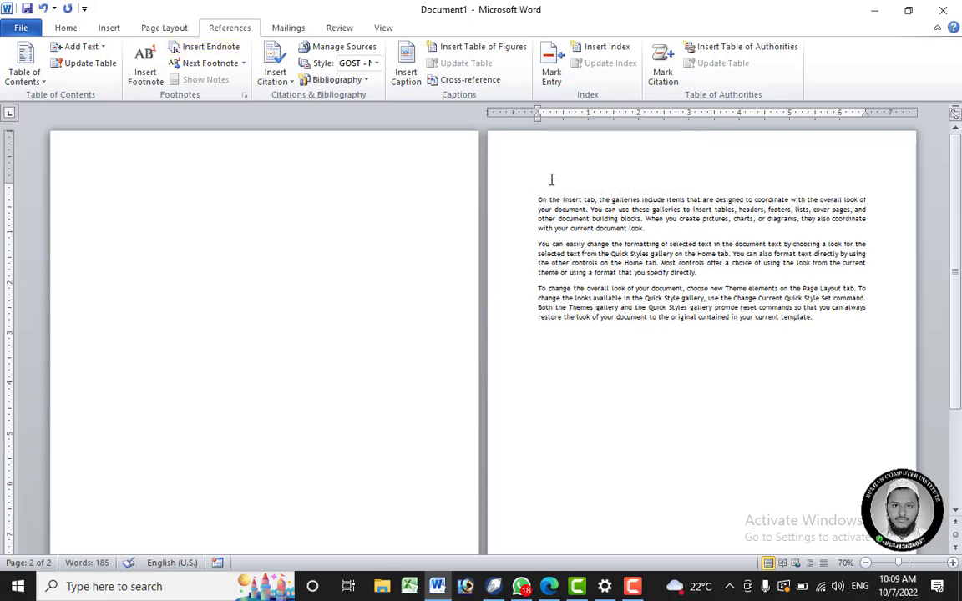
type("qomput")
type("er info")
type("rmation")
left_click(511, 183)
left_click(72, 31)
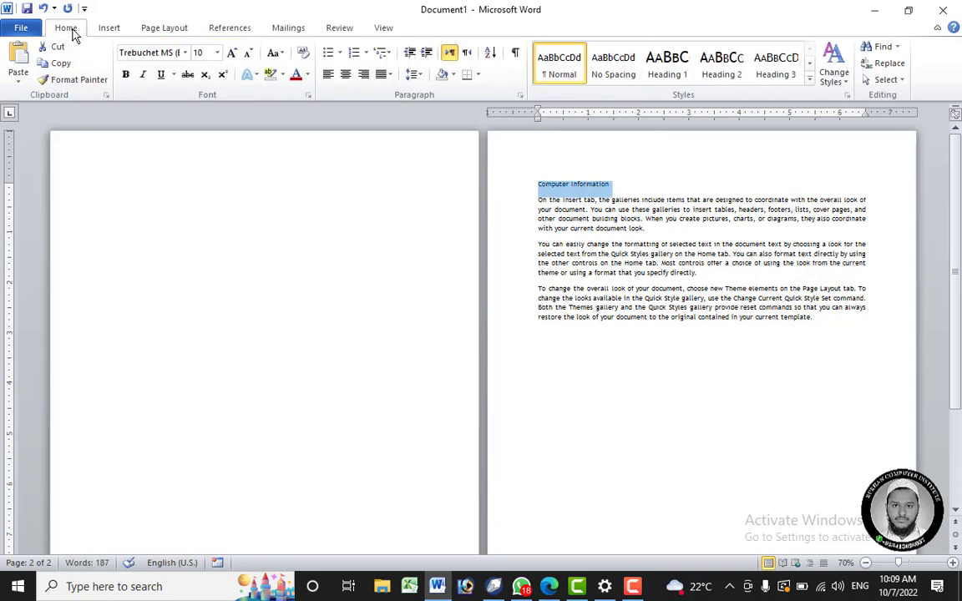
left_click(668, 74)
- Start a third page and paste a copy of the last two sample paragraphs from the second page there
left_click(660, 318)
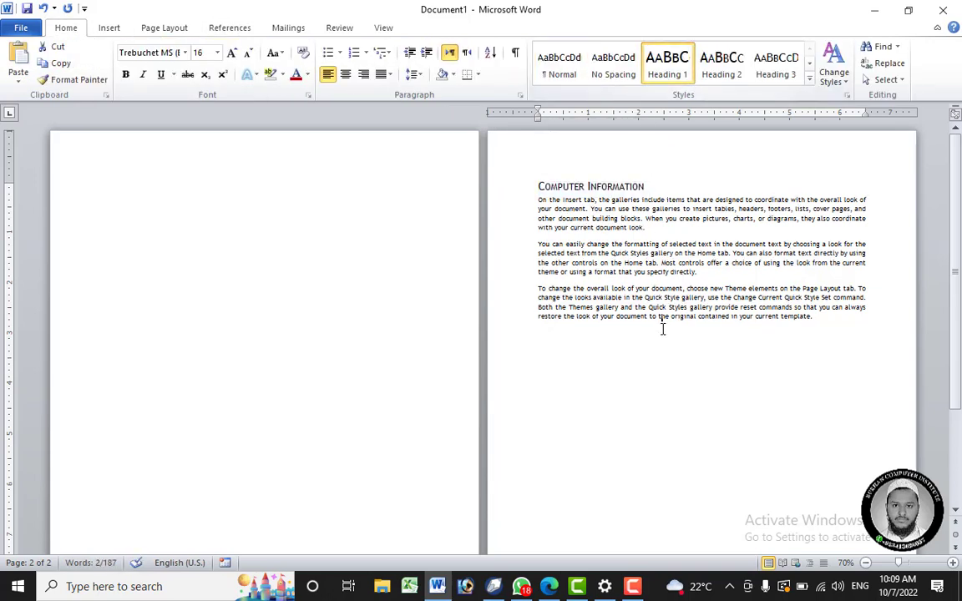
key("ctrl+Return")
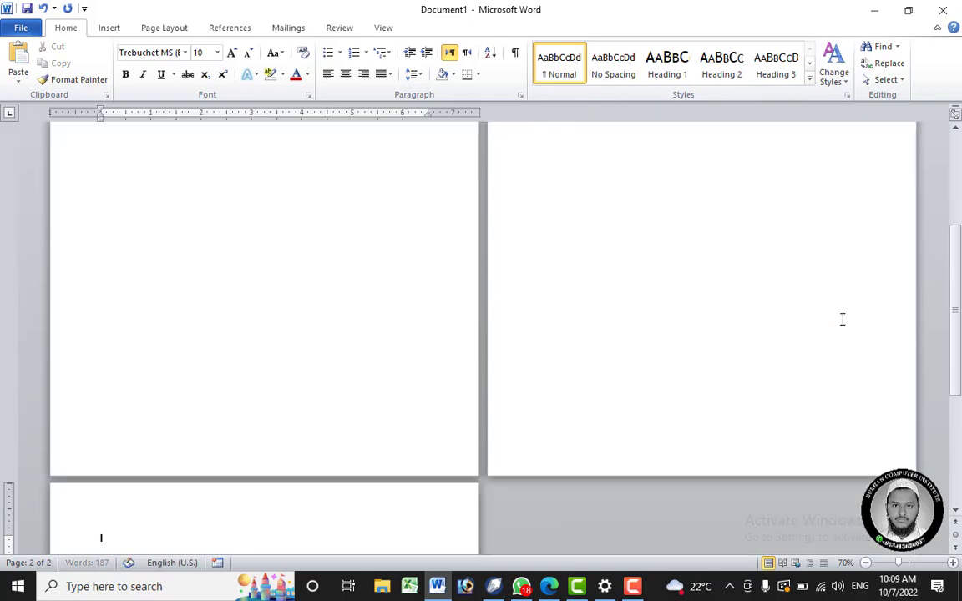
scroll(930, 188, "up", 4)
left_click_drag(812, 231, 518, 159)
key("ctrl+c")
scroll(480, 297, "down", 2)
scroll(480, 296, "down", 2)
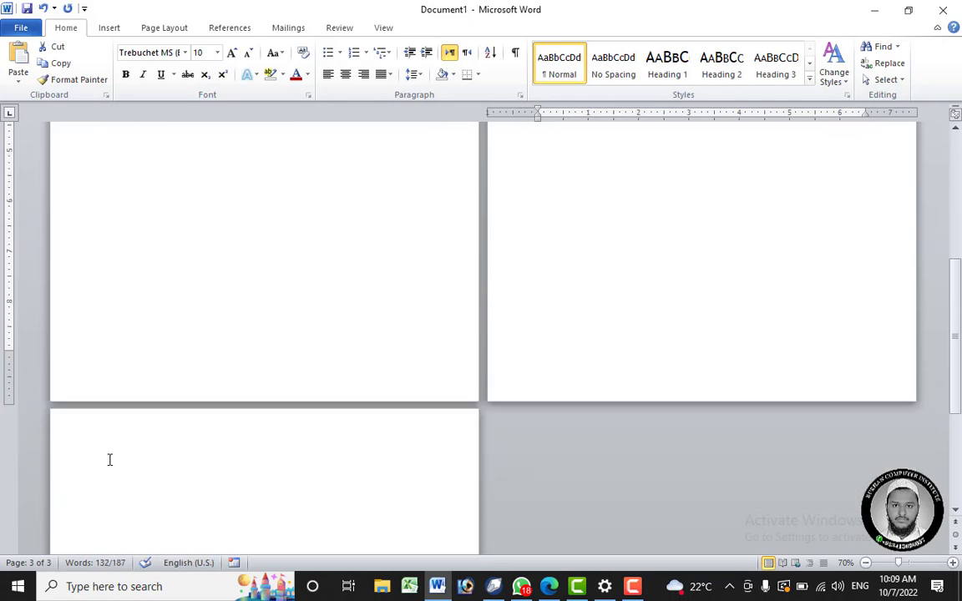
left_click(108, 457)
key("ctrl+v")
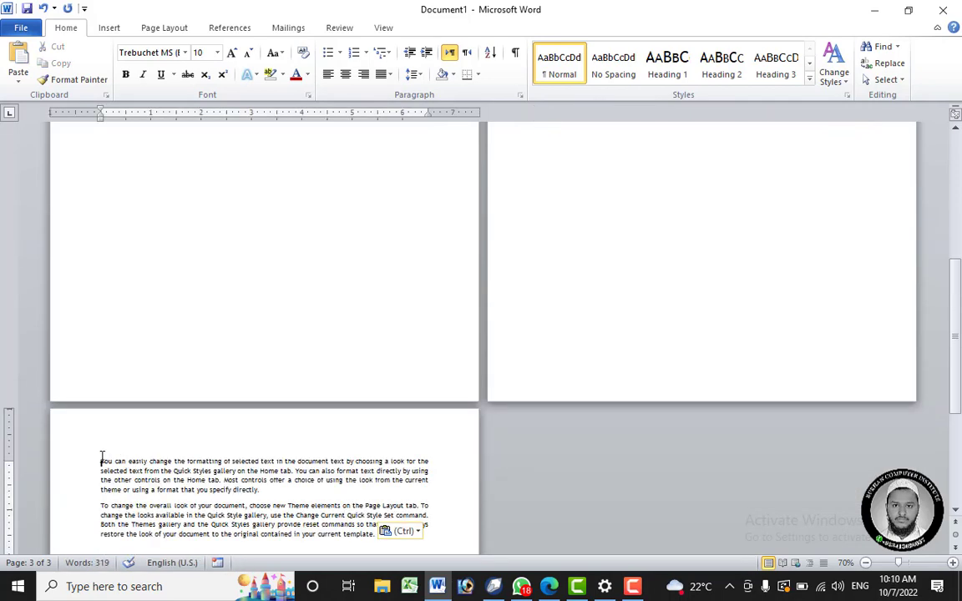
- Add the title "Hard Disk Information" above the text on the third page and apply the Heading 1 style
key("Return")
left_click(114, 460)
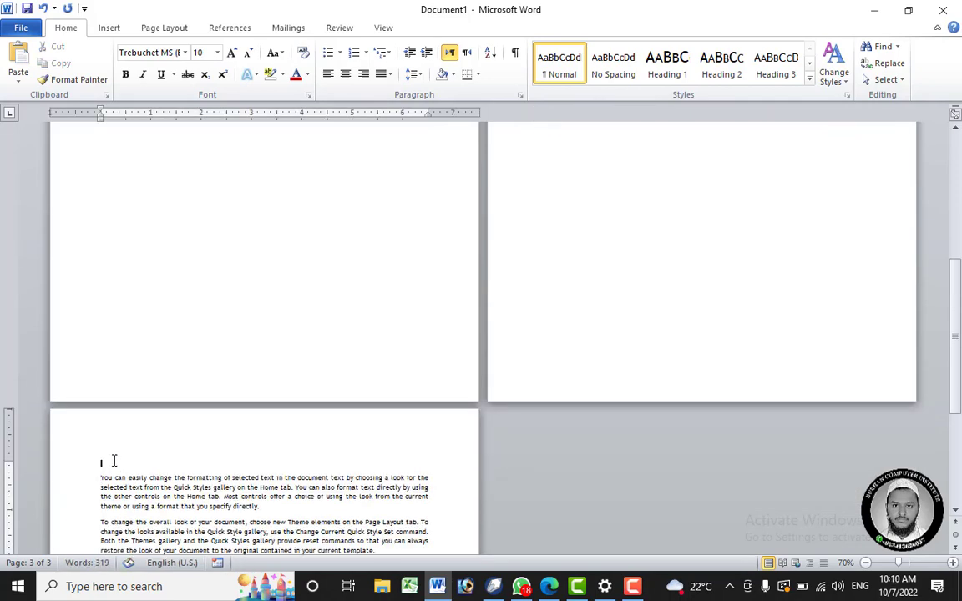
type("Hard Disk Information")
left_click_drag(186, 465, 90, 459)
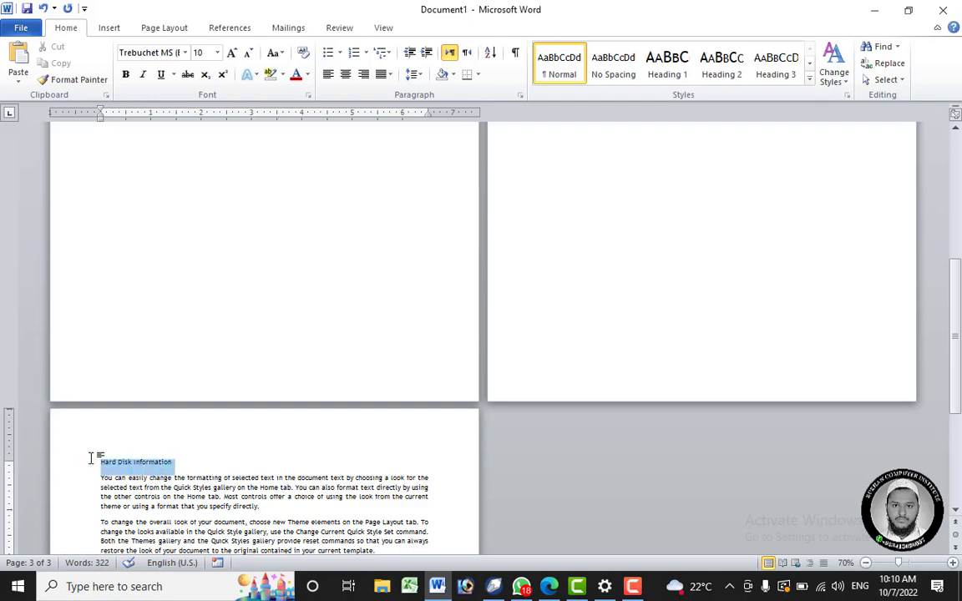
left_click(663, 66)
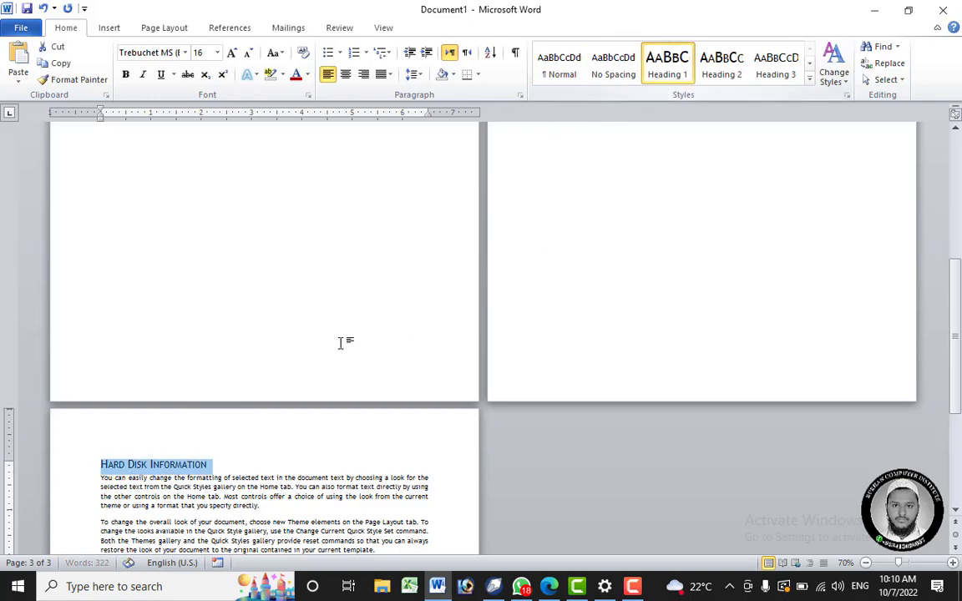
- Insert a table with four columns and two rows on the blank first page
scroll(768, 265, "up", 3)
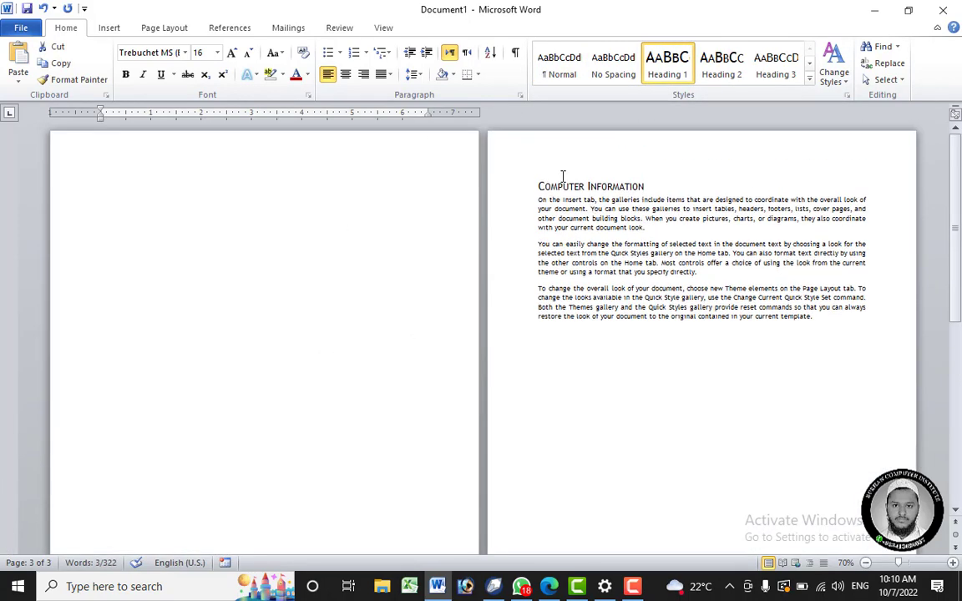
left_click(242, 32)
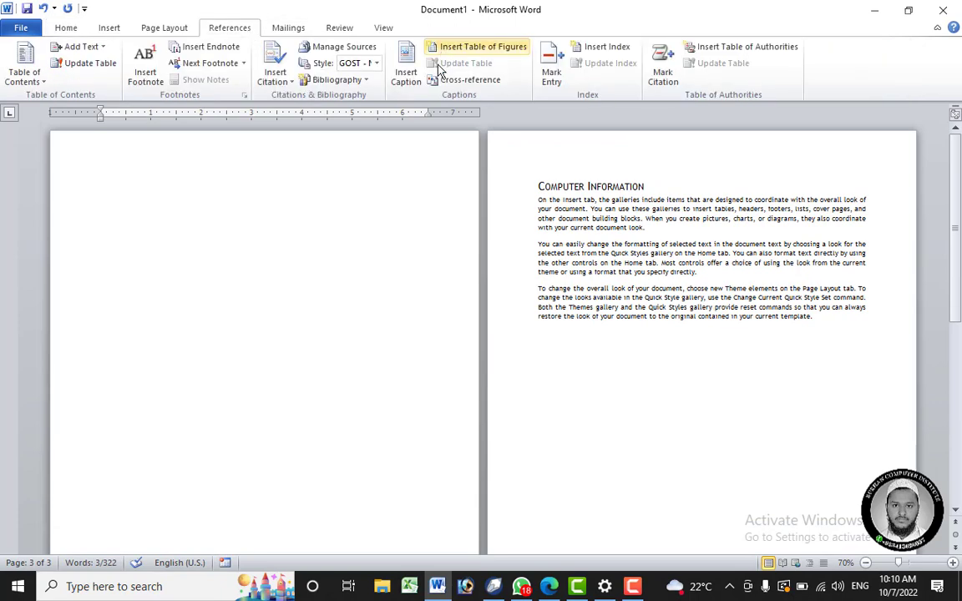
left_click(109, 28)
left_click(117, 79)
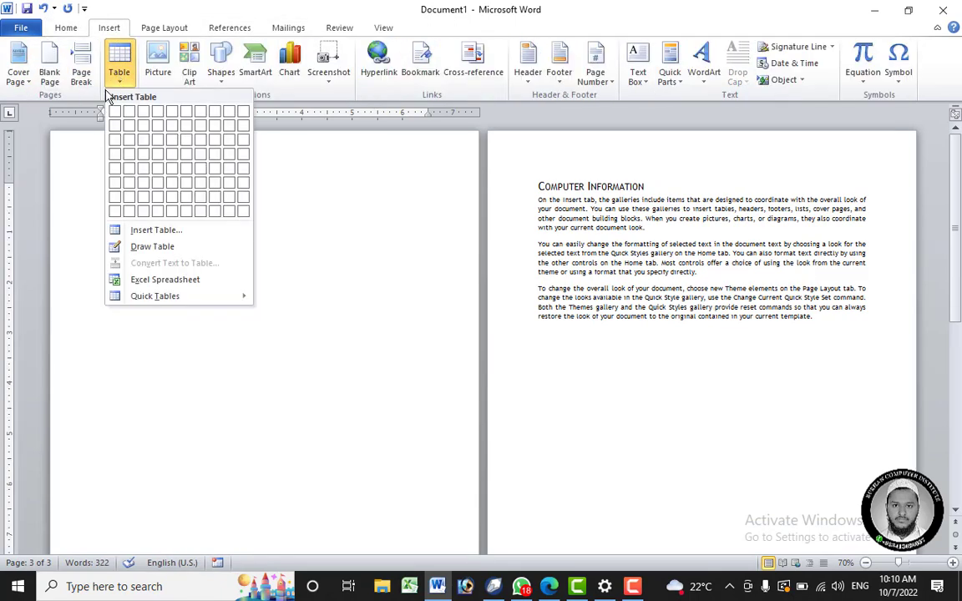
left_click(160, 125)
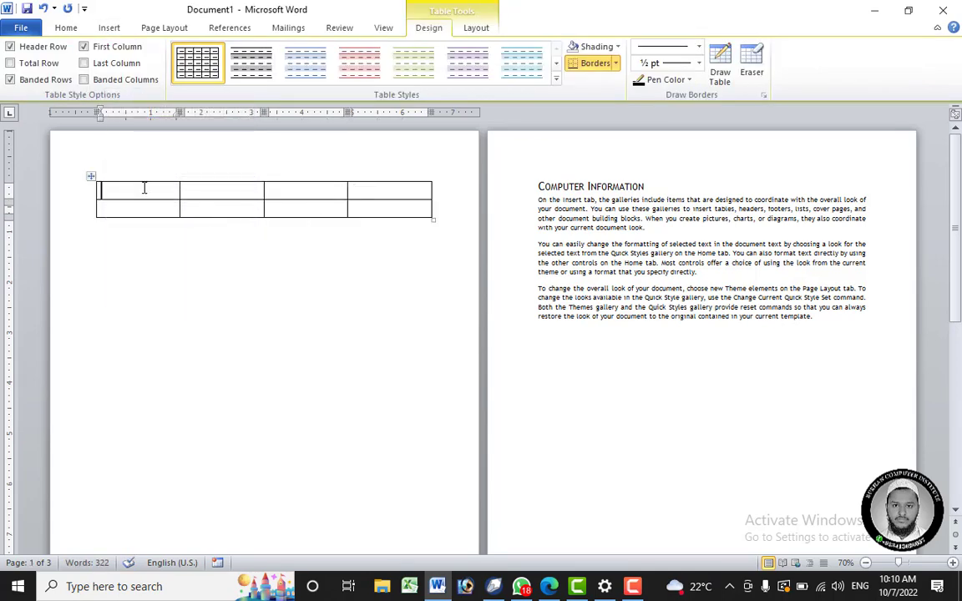
- Fill the first three header cells of the table with S.No, Topics and Page No
type("S.No")
left_click(232, 191)
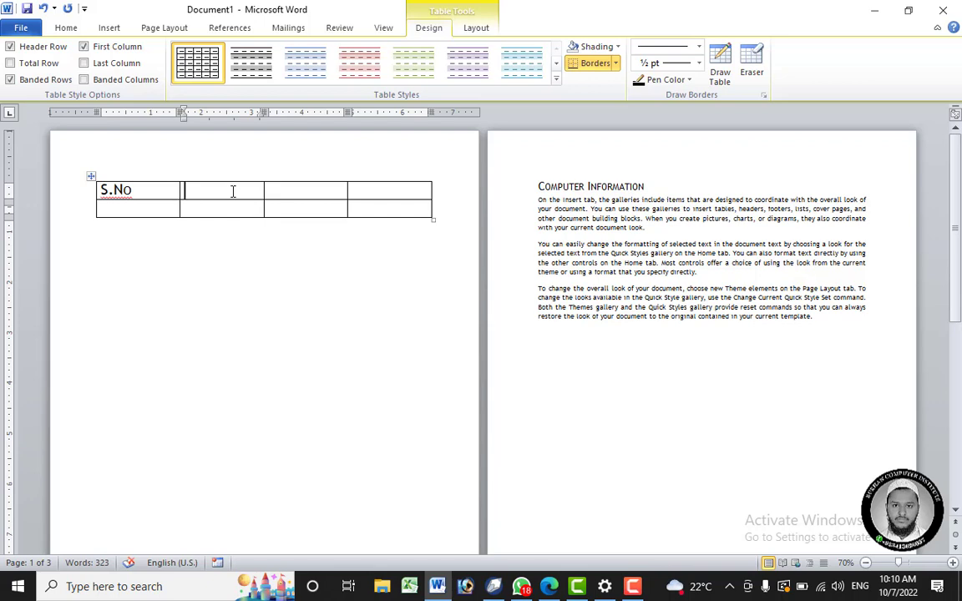
type("Topics")
left_click(305, 189)
type("Pa")
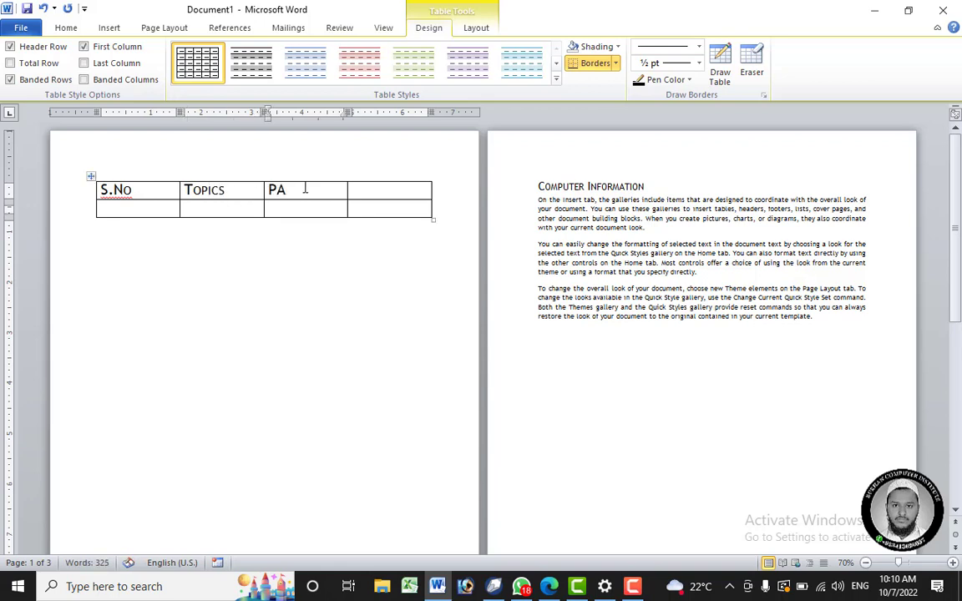
type("ge No")
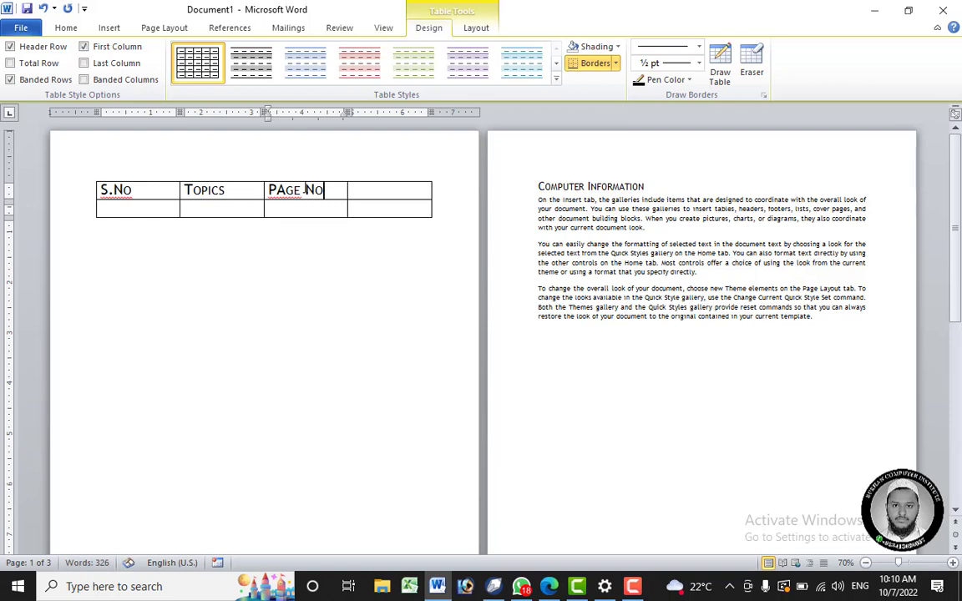
left_click(276, 190)
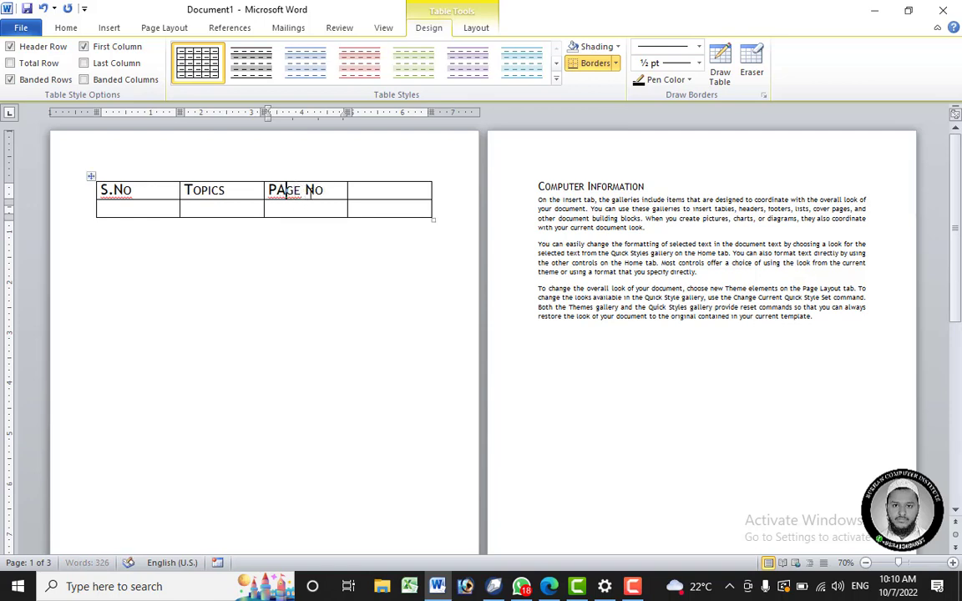
key("Delete")
type("a")
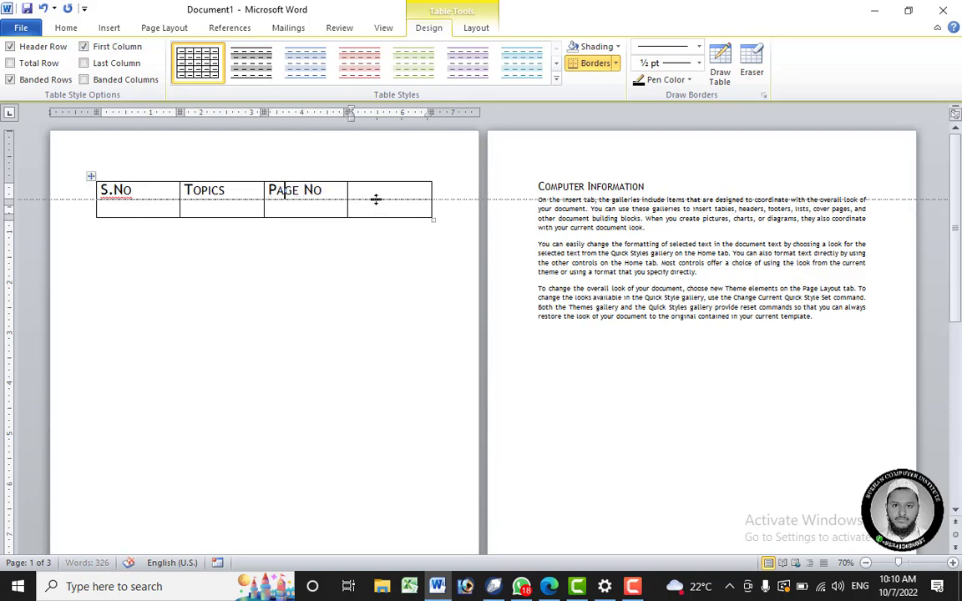
- Delete the table's empty fourth column and widen the remaining three columns to about 2.16 inches each
left_click(378, 191)
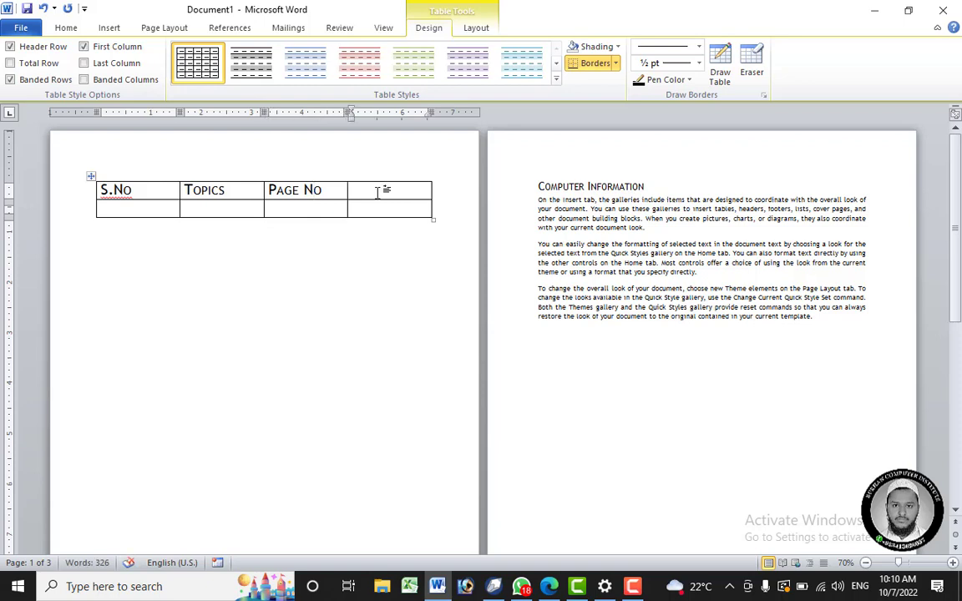
left_click(478, 27)
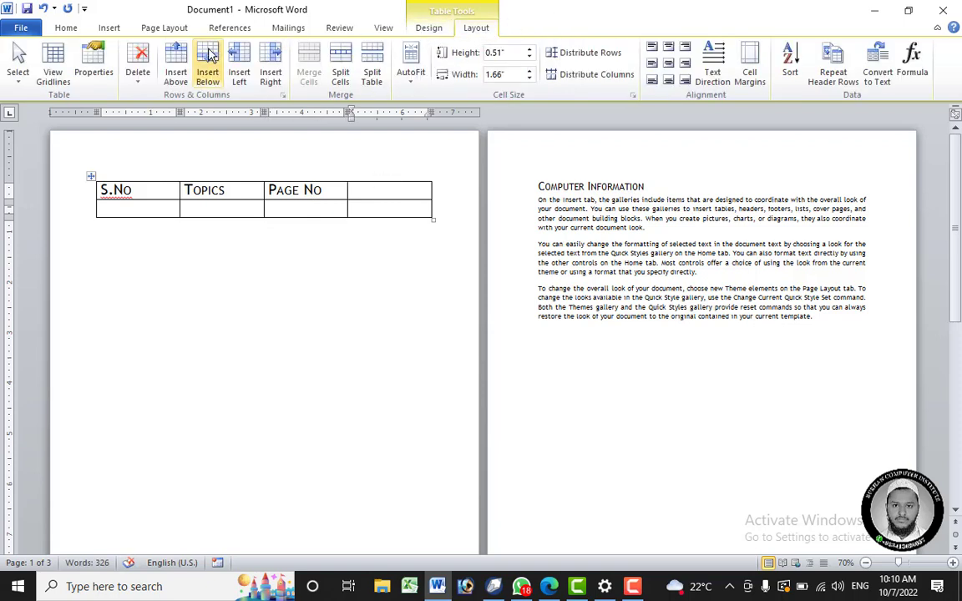
left_click(138, 74)
left_click(179, 115)
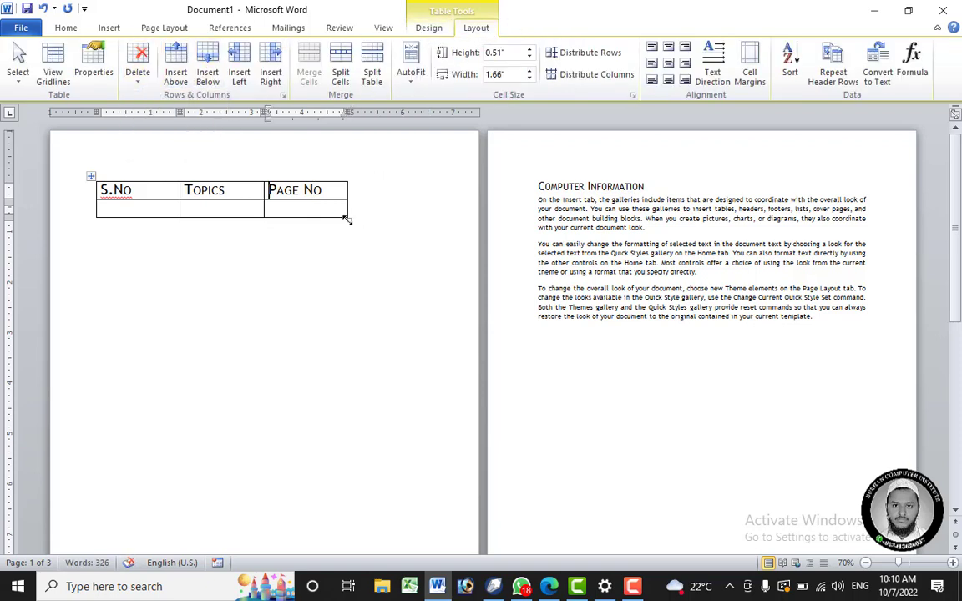
left_click_drag(349, 217, 424, 217)
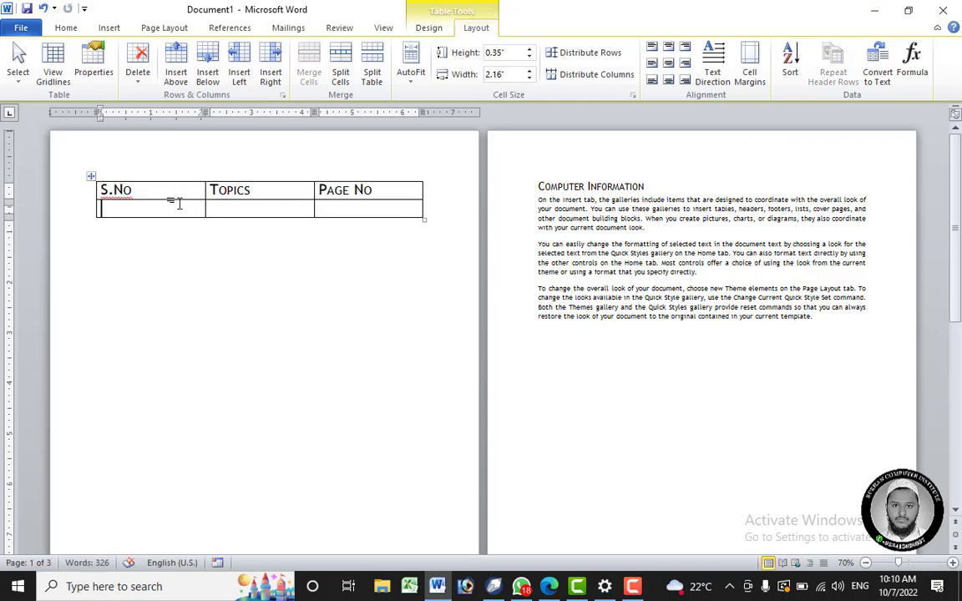
- Add two more empty rows at the end of the table
key("Tab")
key("Tab")
key("Tab")
key("Tab")
key("Tab")
key("Tab")
key("Tab")
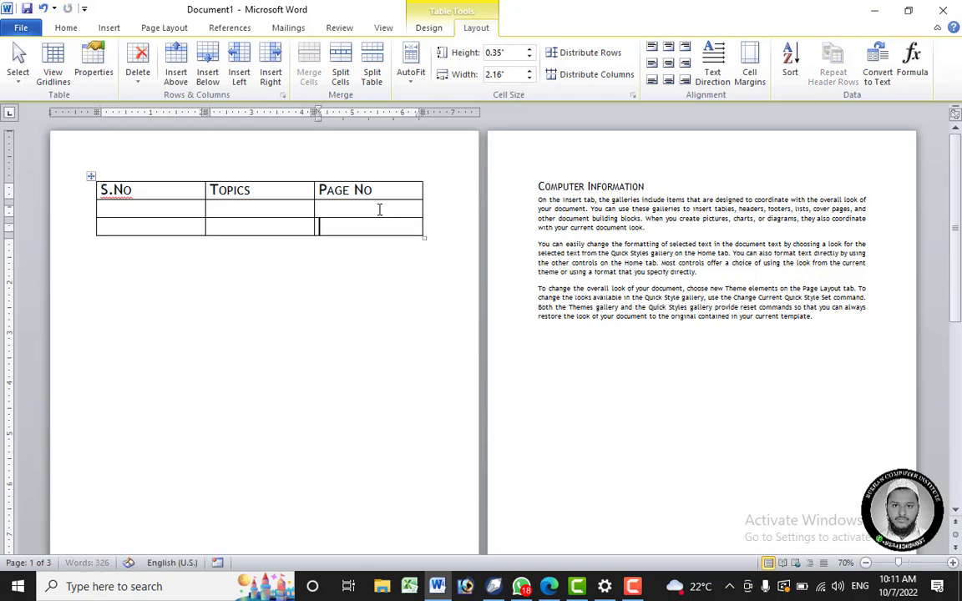
mouse_move(142, 207)
left_mouse_down()
mouse_move(153, 245)
mouse_move(142, 215)
left_mouse_up()
type("1")
key("Down")
type("2")
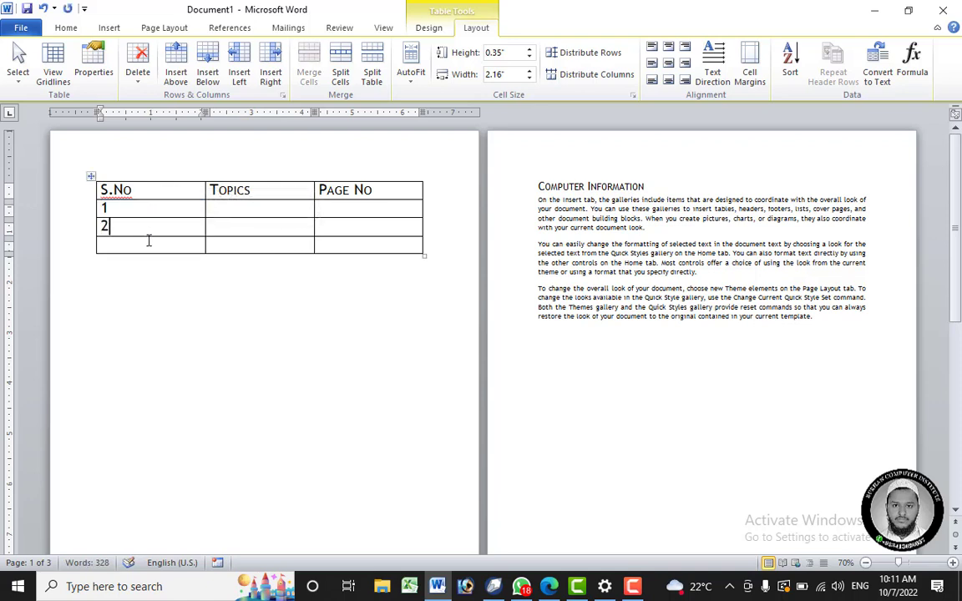
key("Down")
type("3")
key("BackSpace")
left_click(133, 221)
key("BackSpace")
left_click(133, 208)
key("BackSpace")
- Apply automatic numbering (1., 2., 3.) to the three empty cells below S.No
left_click_drag(151, 210, 151, 243)
left_click(68, 28)
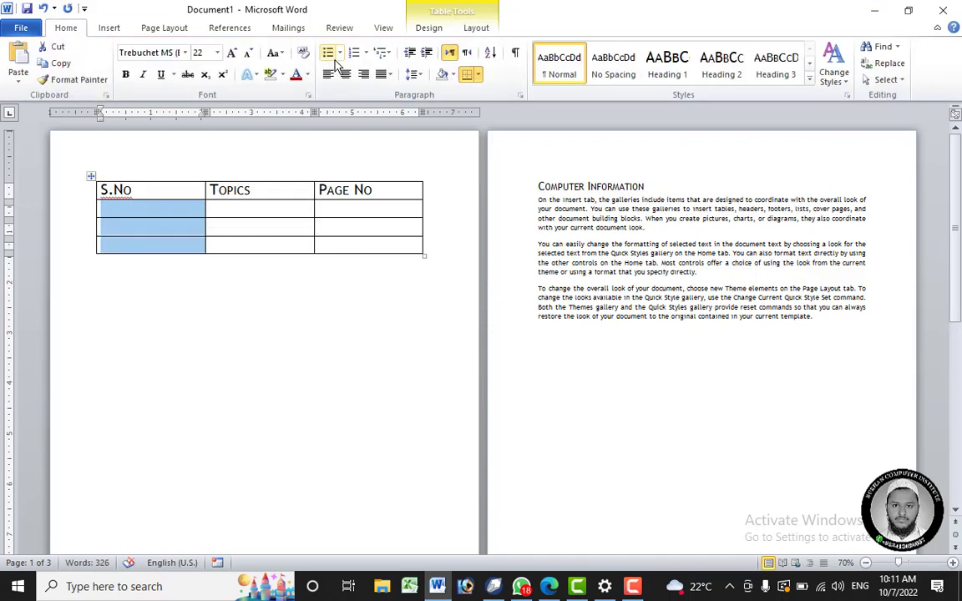
left_click(353, 53)
- Examine which numbered items and headings are available as cross-reference targets, without inserting a reference
left_click(167, 208)
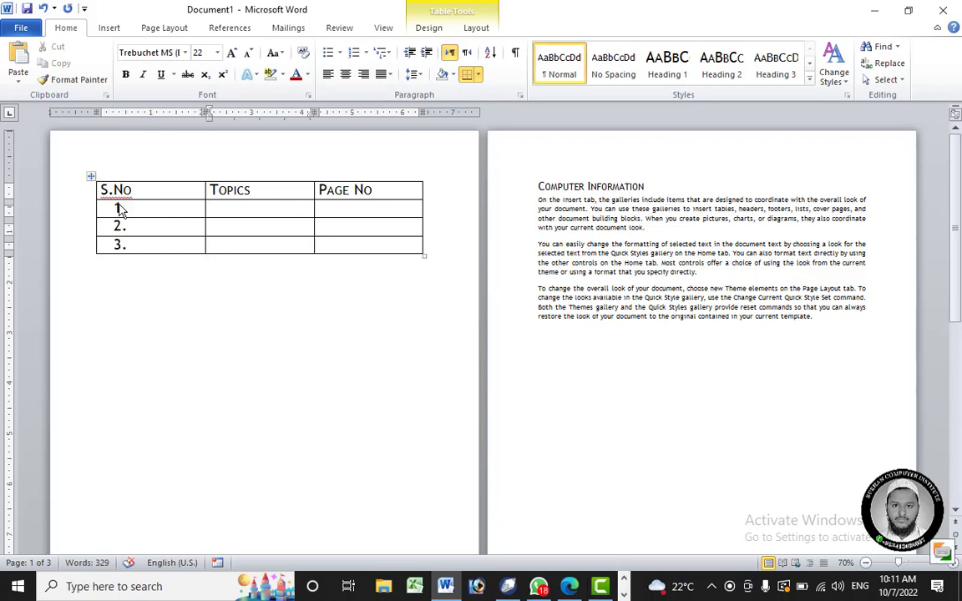
left_click(231, 28)
left_click(104, 29)
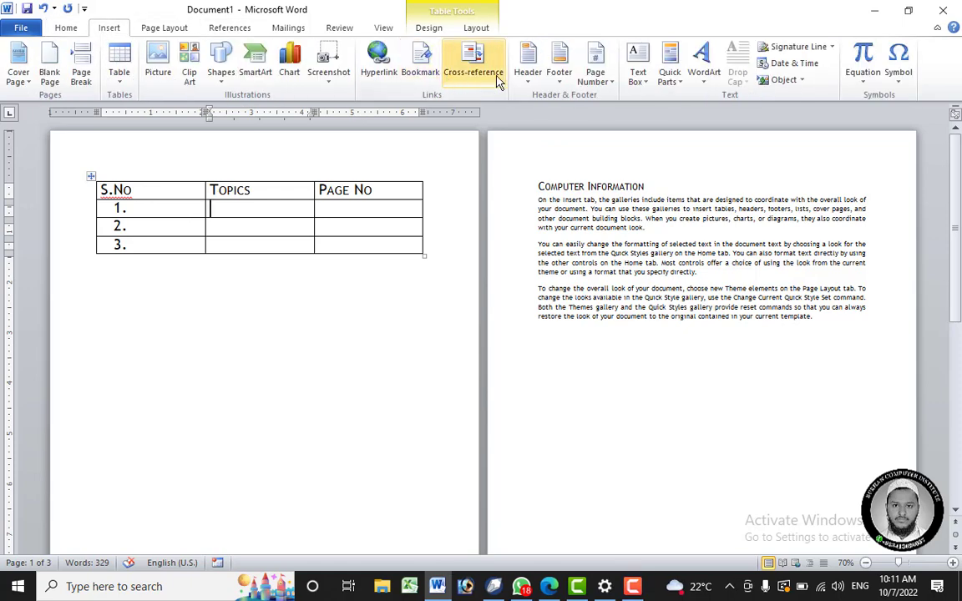
scroll(493, 79, "down", 2)
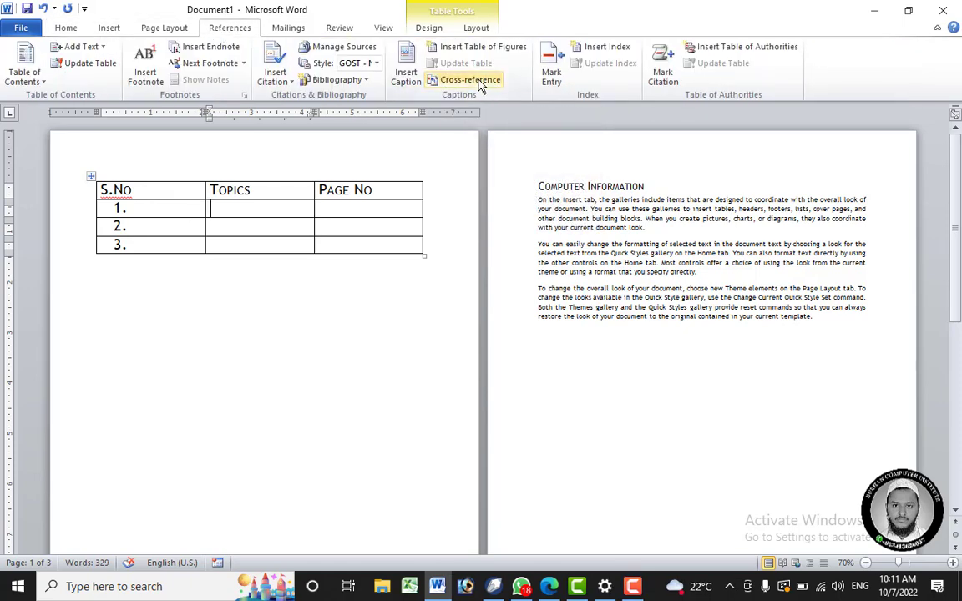
left_click(481, 81)
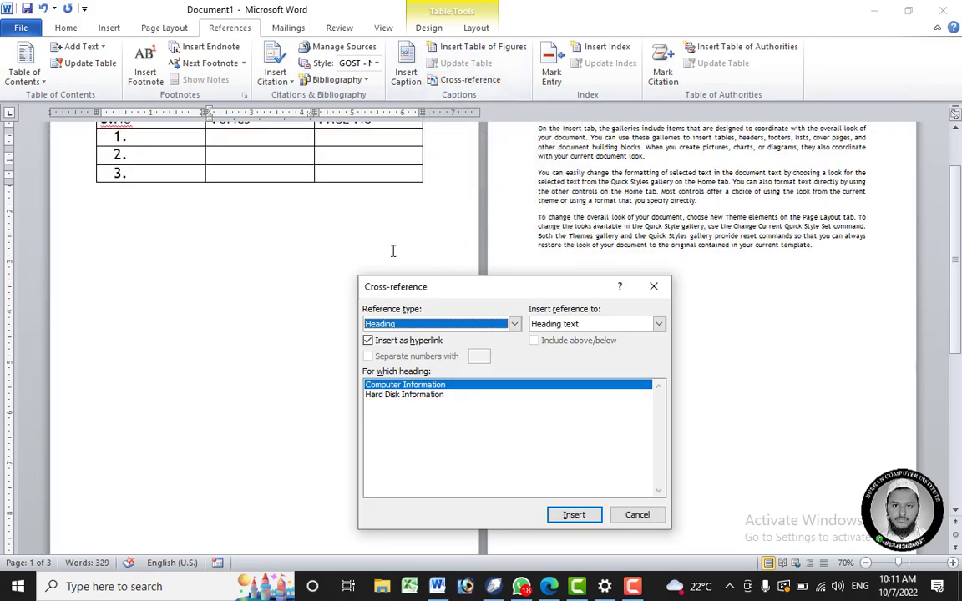
left_click(405, 325)
left_click(391, 335)
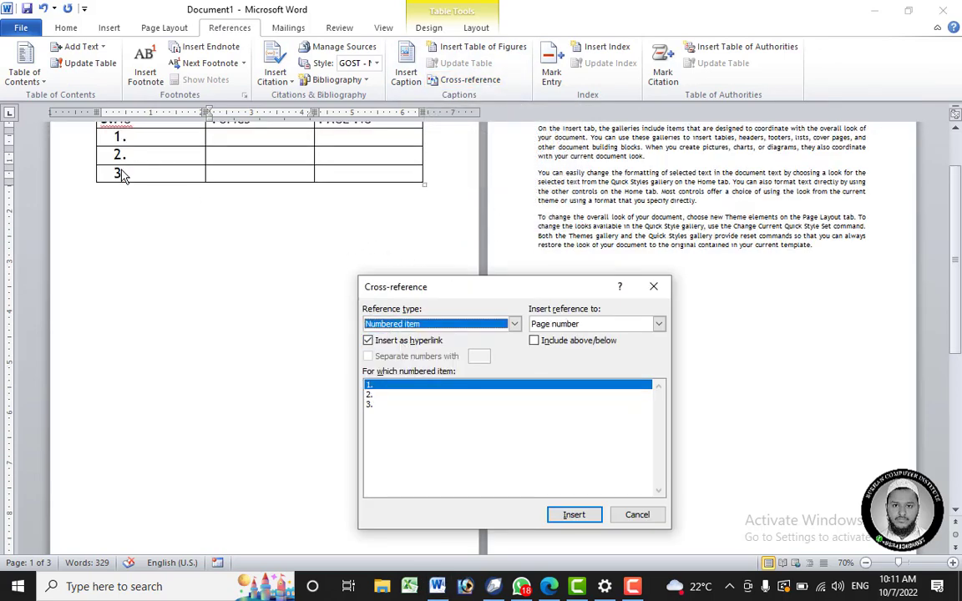
left_click(448, 325)
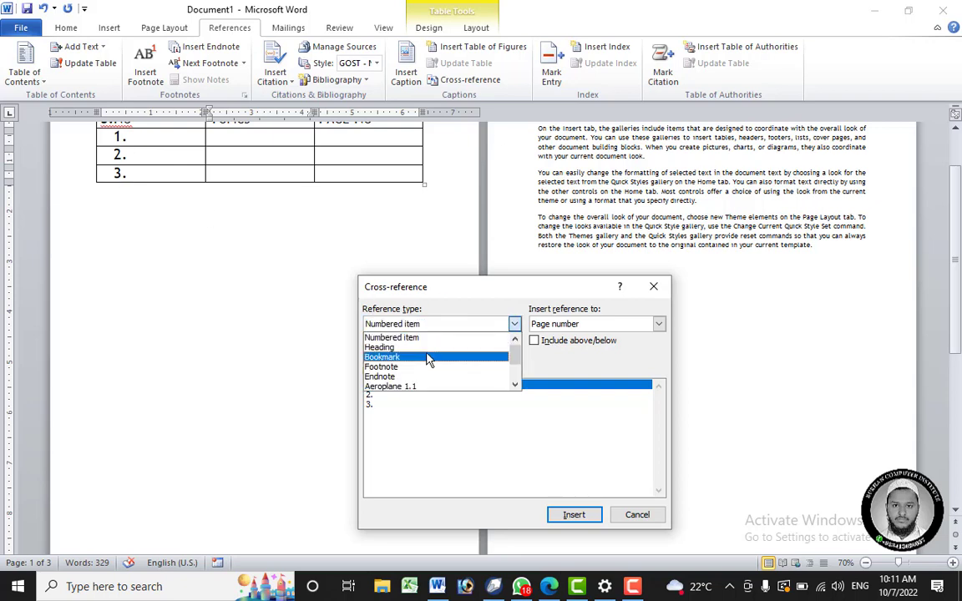
left_click(427, 354)
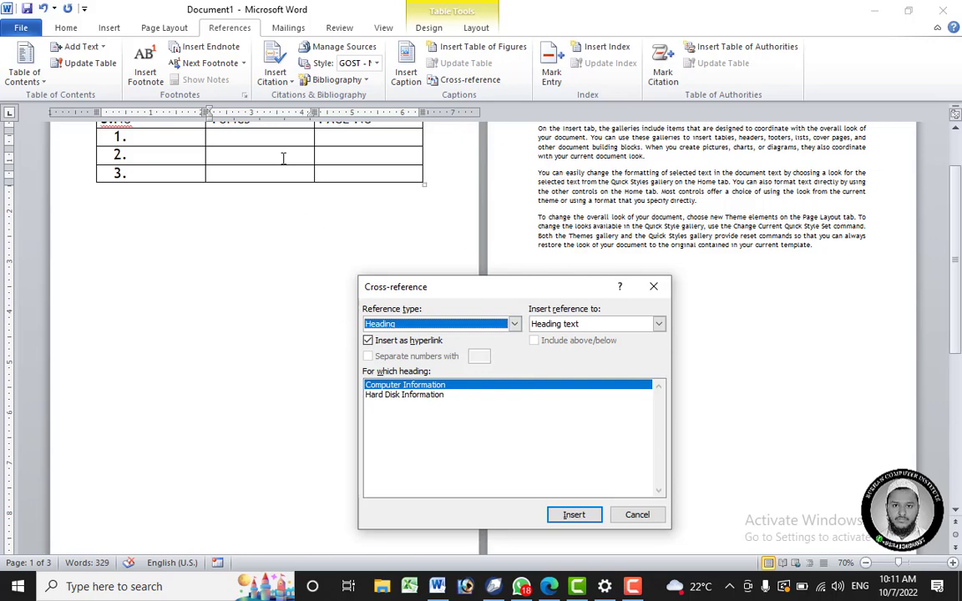
left_click(648, 517)
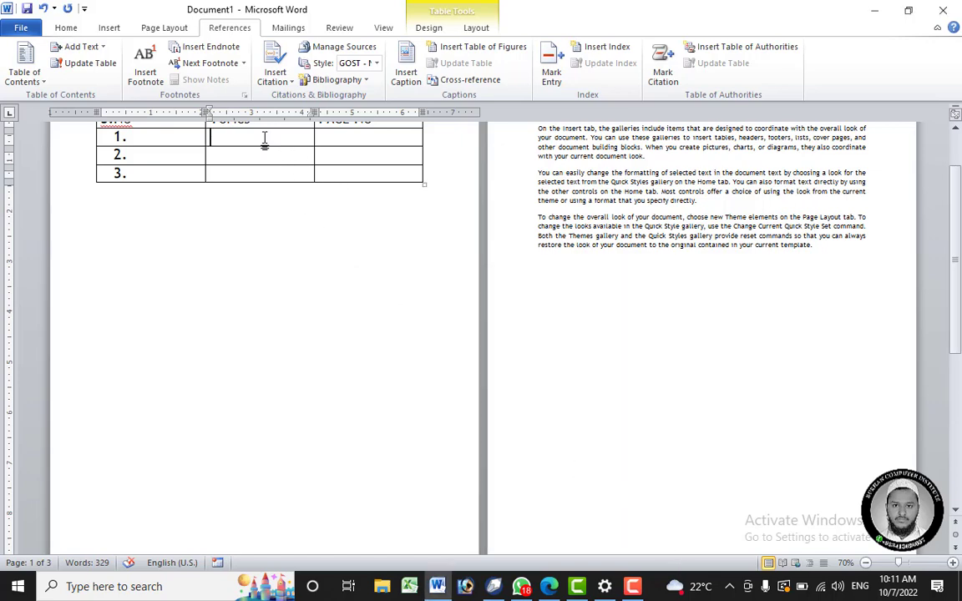
- Insert a hyperlinked cross-reference to the heading text of Computer Information in the first empty cell below Topics
left_click(471, 80)
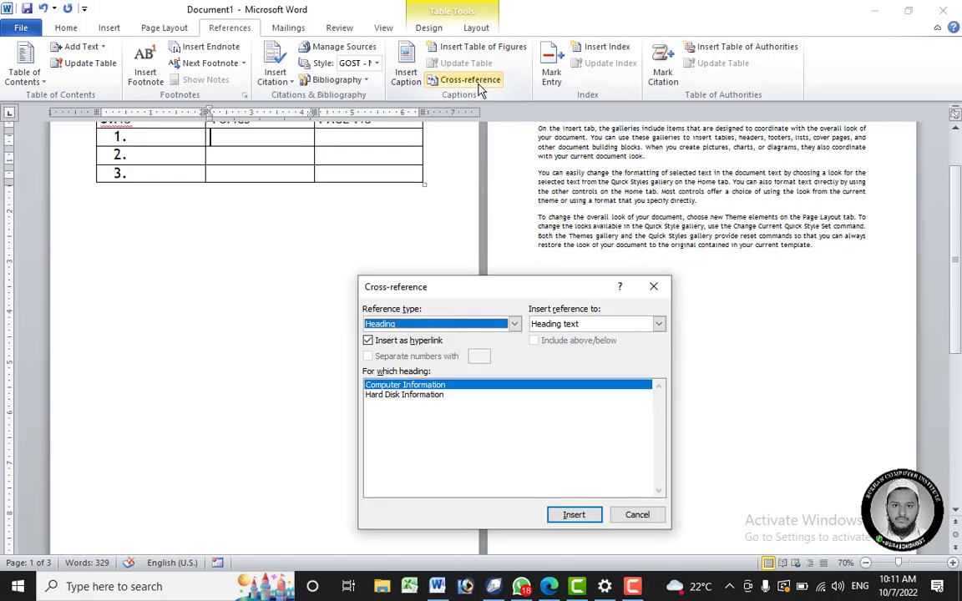
scroll(322, 198, "up", 2)
left_click(281, 209)
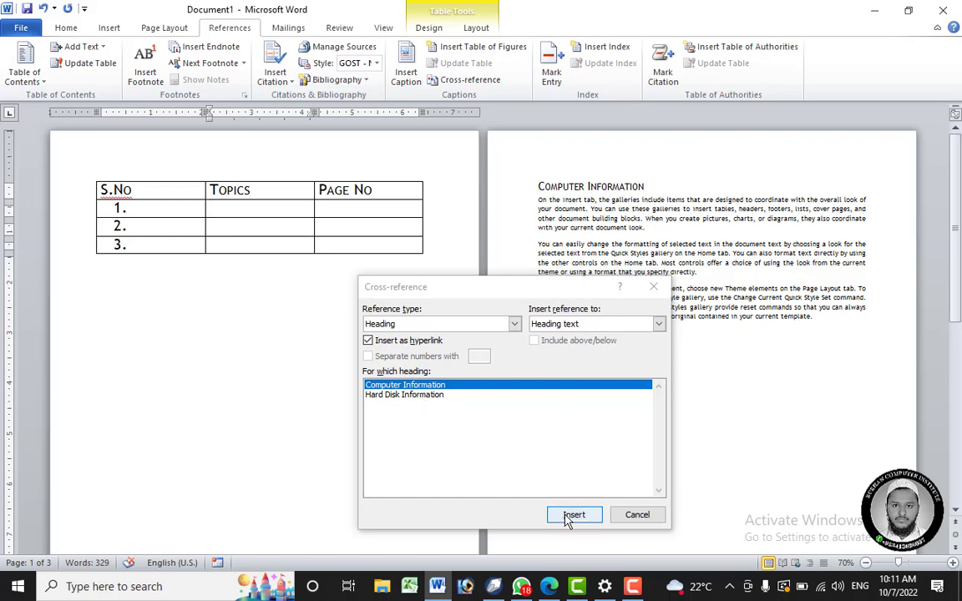
left_click(468, 426)
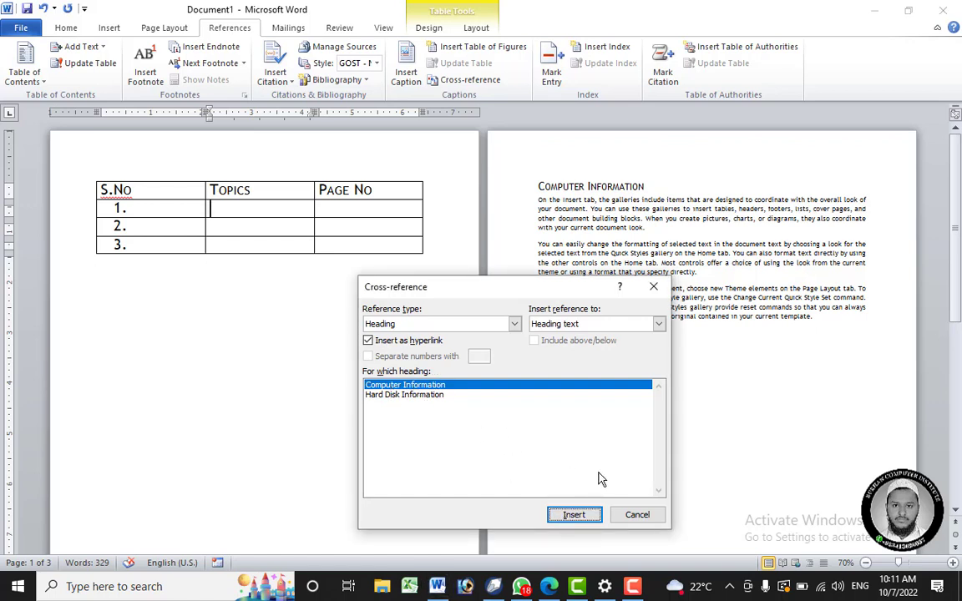
left_click(587, 515)
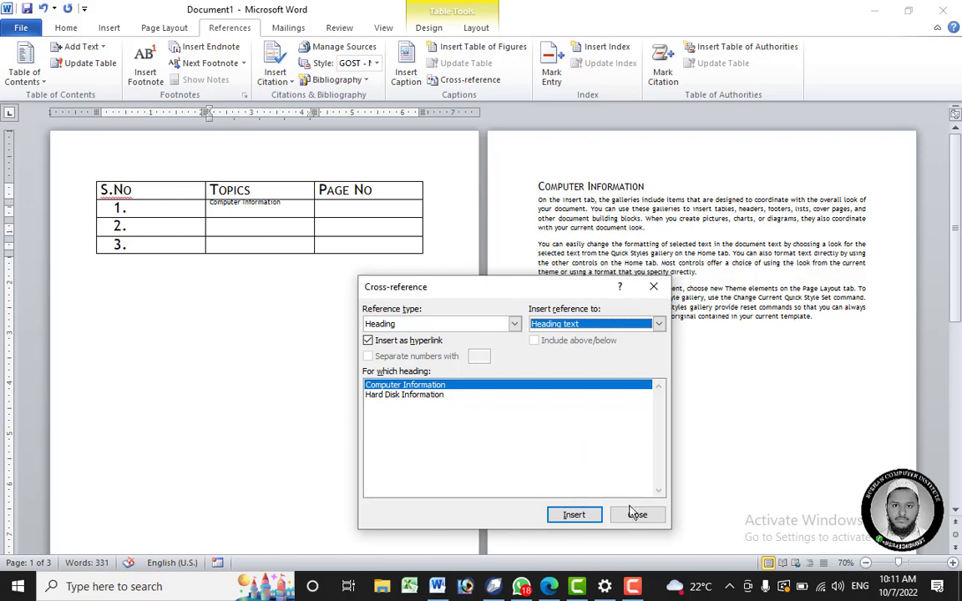
left_click(637, 514)
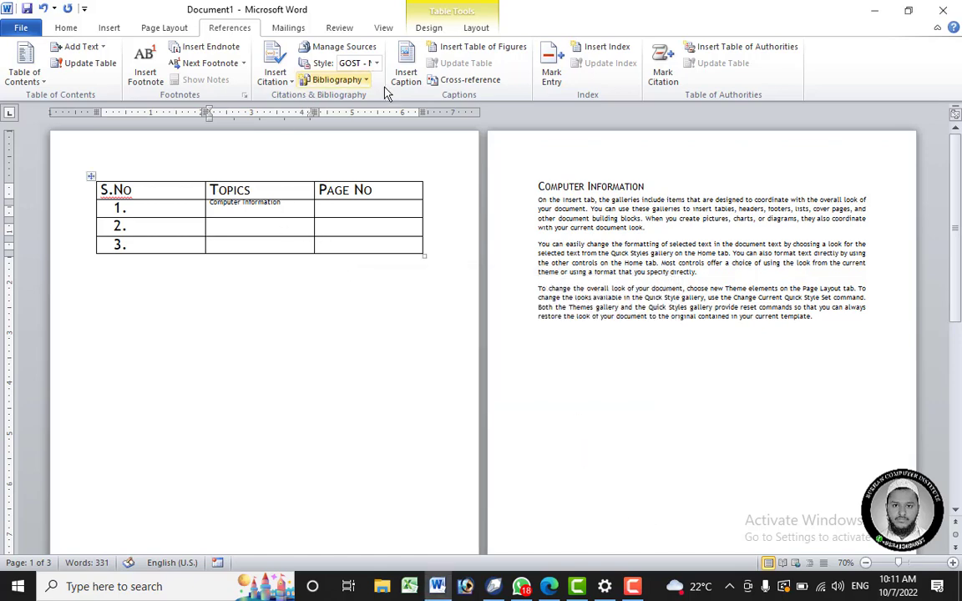
- Insert a hyperlinked cross-reference to the heading text of Hard Disk Information in the second row's Topics cell
left_click(464, 80)
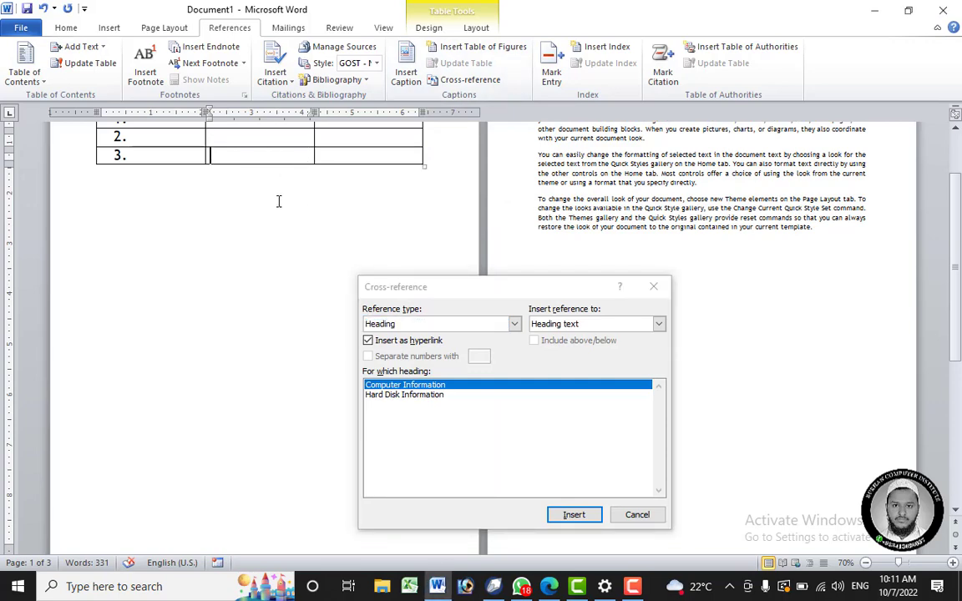
scroll(279, 201, "up", 2)
left_click(293, 231)
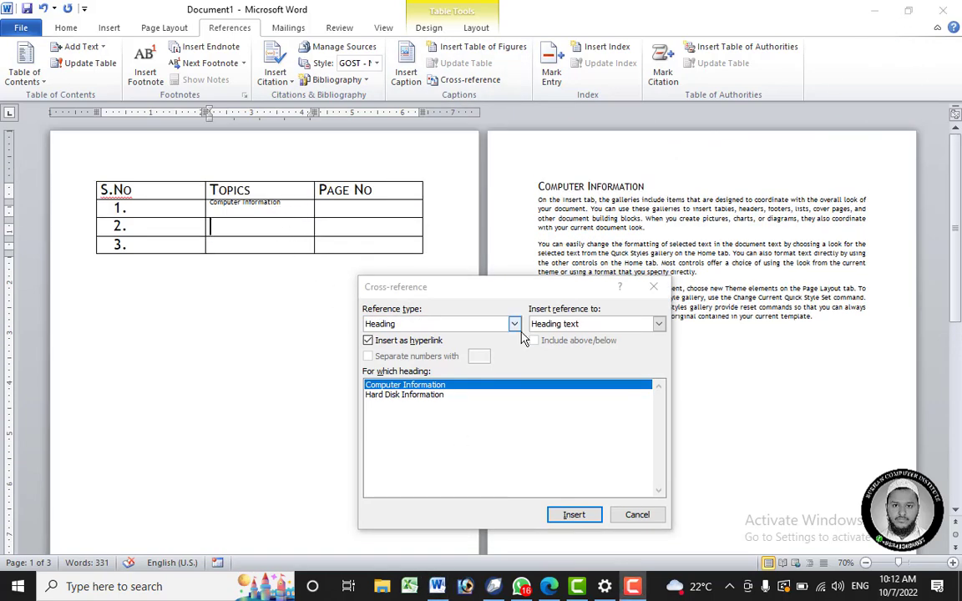
left_click(274, 234)
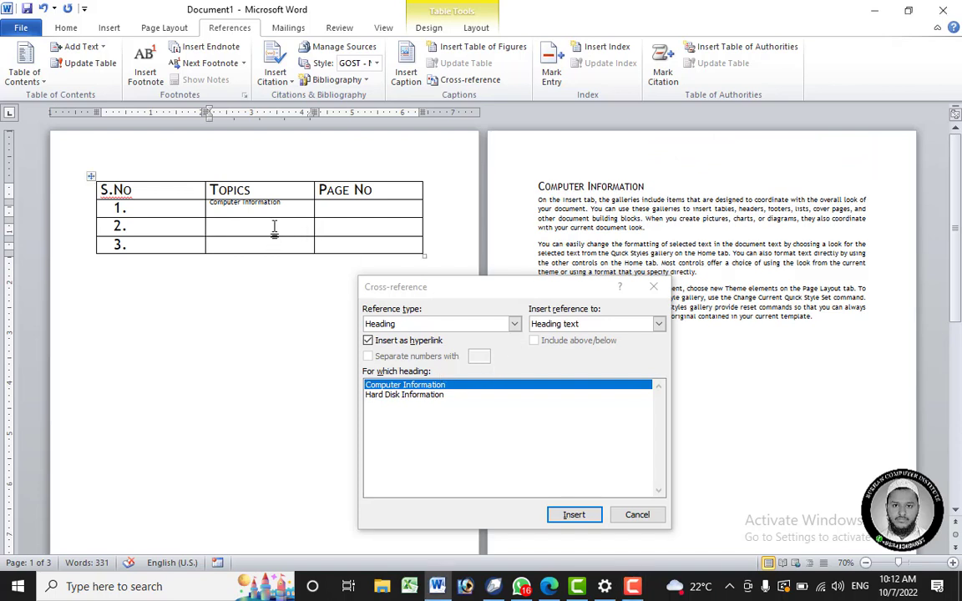
left_click(267, 257)
left_click(272, 231)
left_click(273, 242)
left_click(422, 395)
left_click(576, 518)
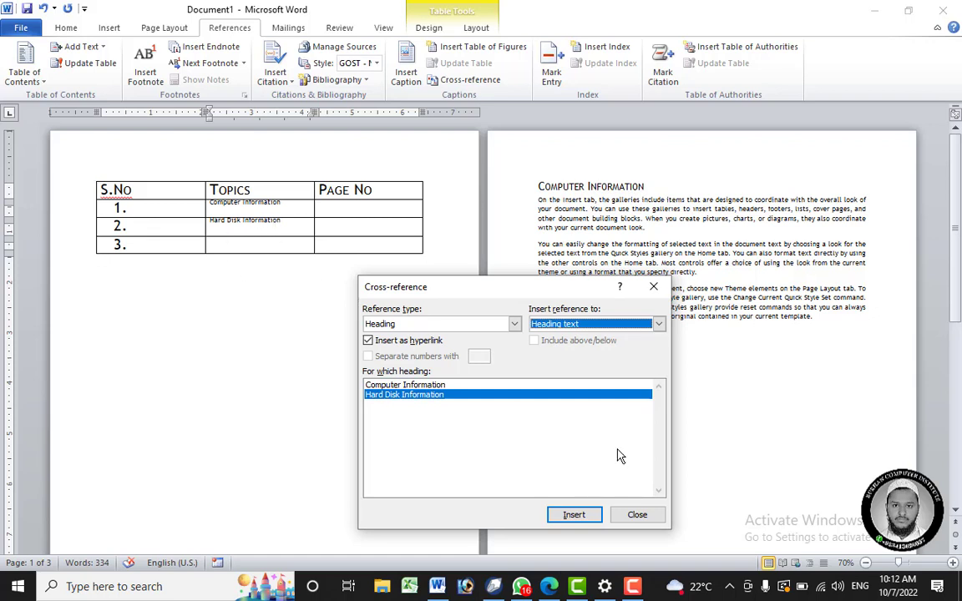
left_click(626, 515)
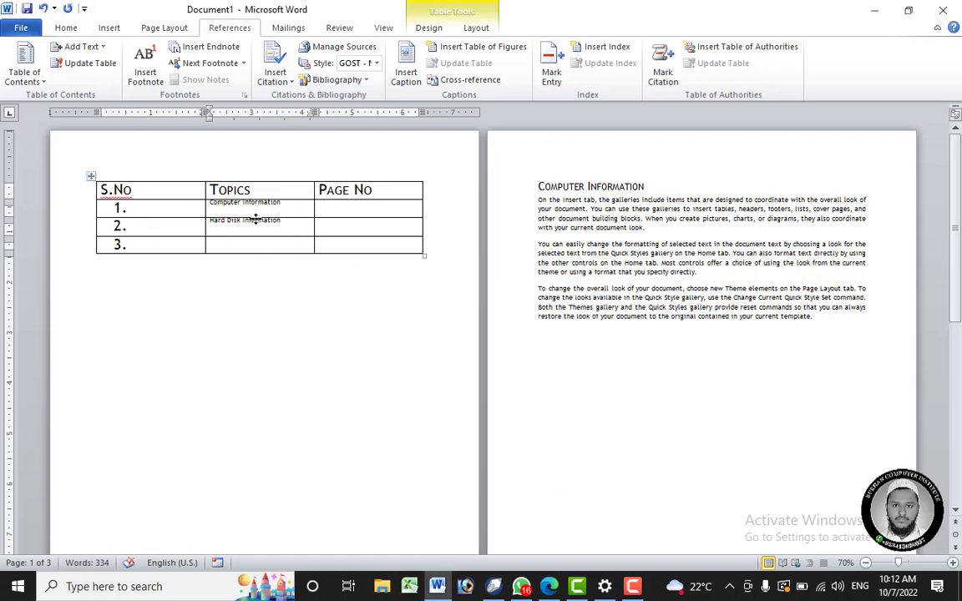
- Set the font size of the Computer Information and Hard Disk Information entries in the table to 14
triple_click(272, 219)
left_click_drag(271, 215, 276, 202)
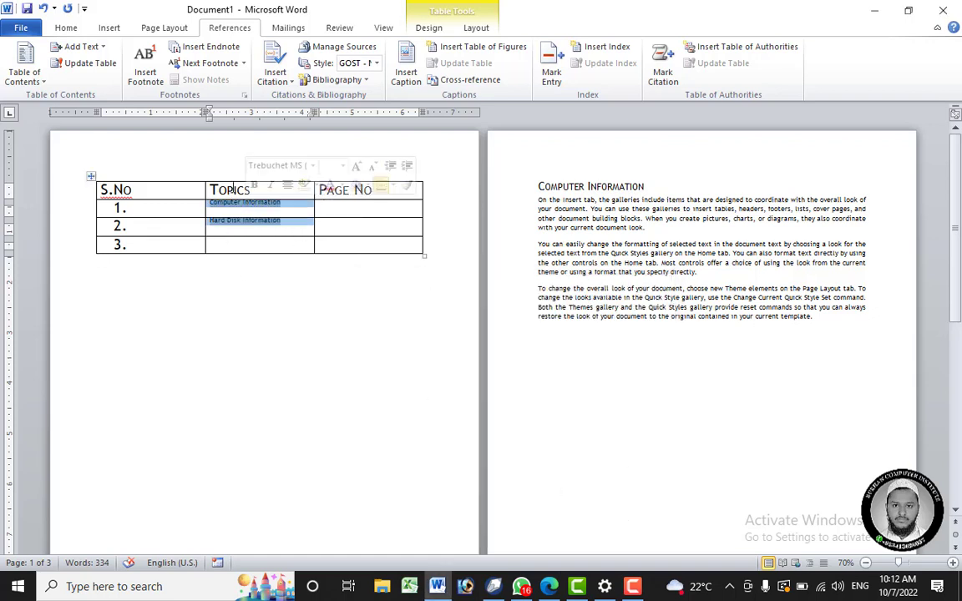
left_click(66, 27)
left_click(232, 52)
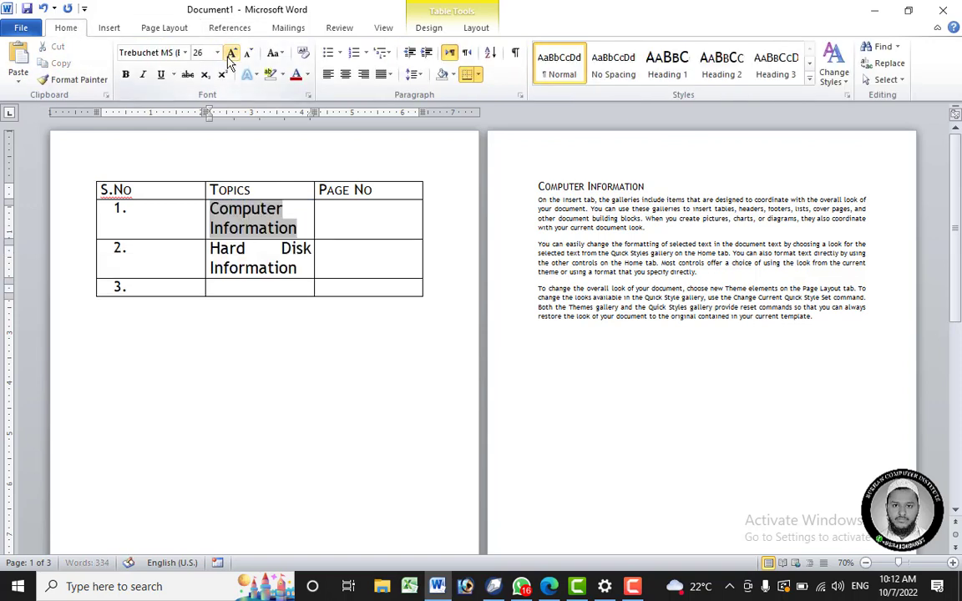
left_click(247, 53)
left_click(247, 52)
left_click(248, 53)
left_click(247, 52)
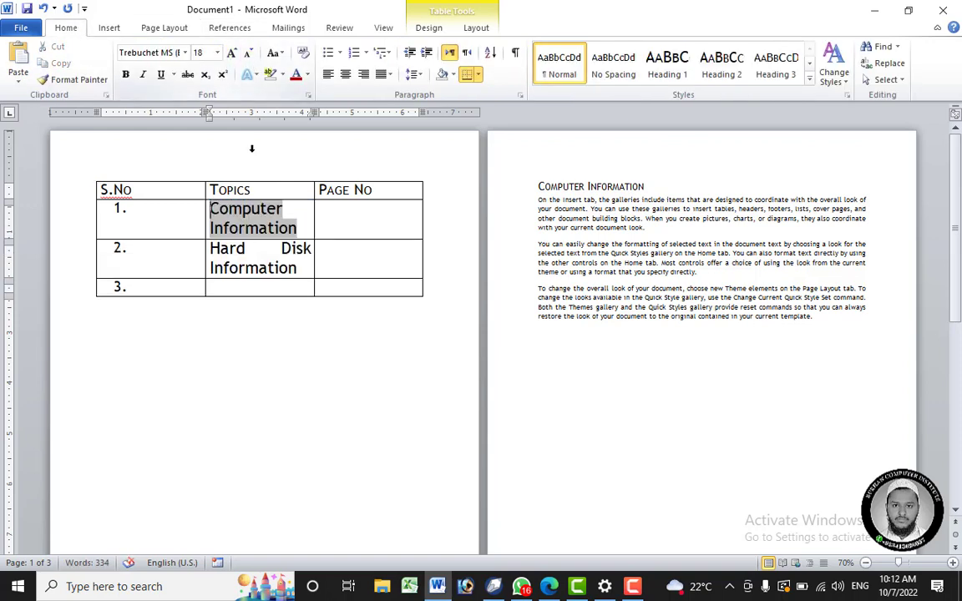
left_click(272, 284)
left_click_drag(302, 270, 238, 210)
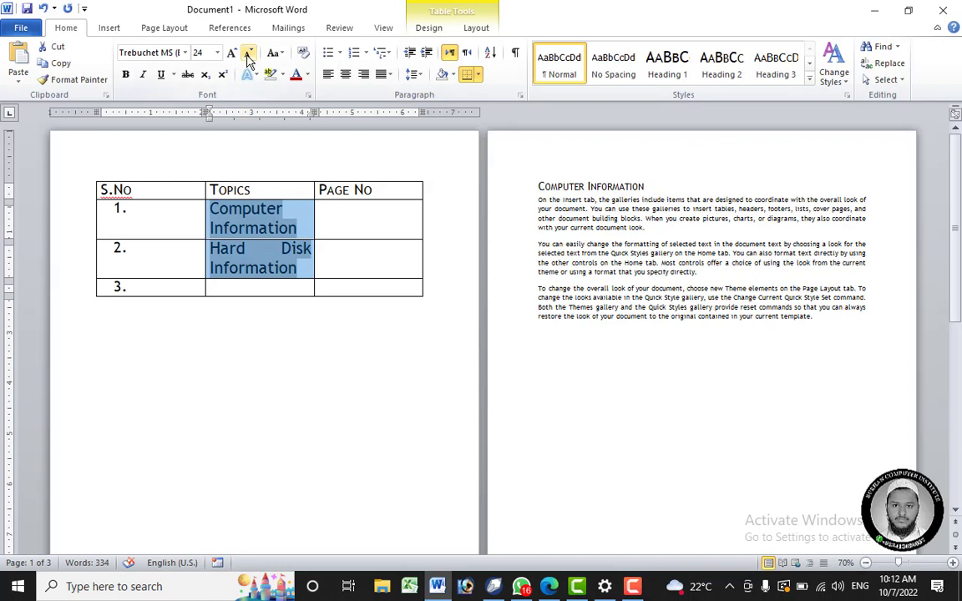
left_click(247, 52)
left_click(247, 53)
left_click(247, 52)
left_click(247, 53)
left_click(247, 52)
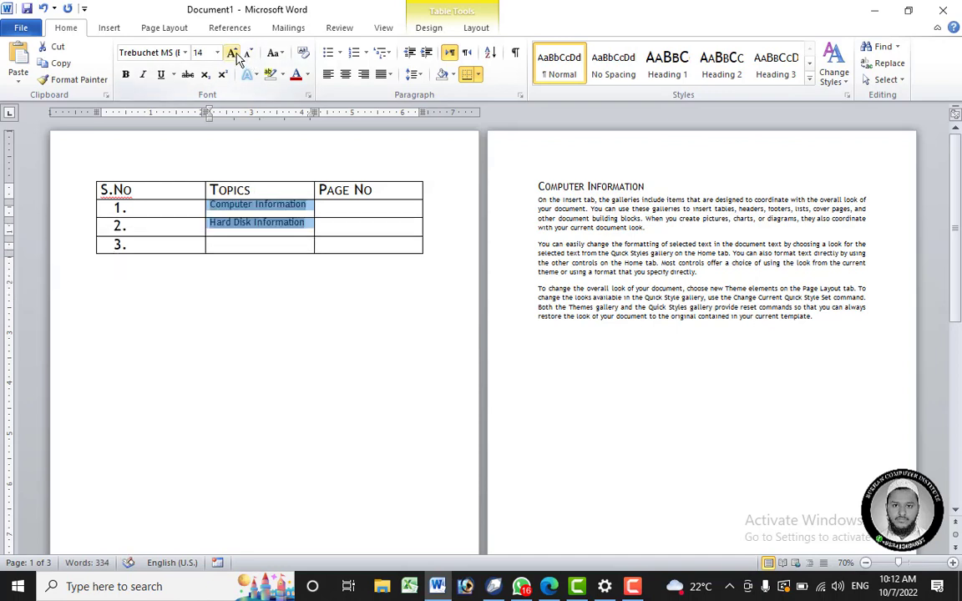
left_click(232, 52)
left_click(247, 53)
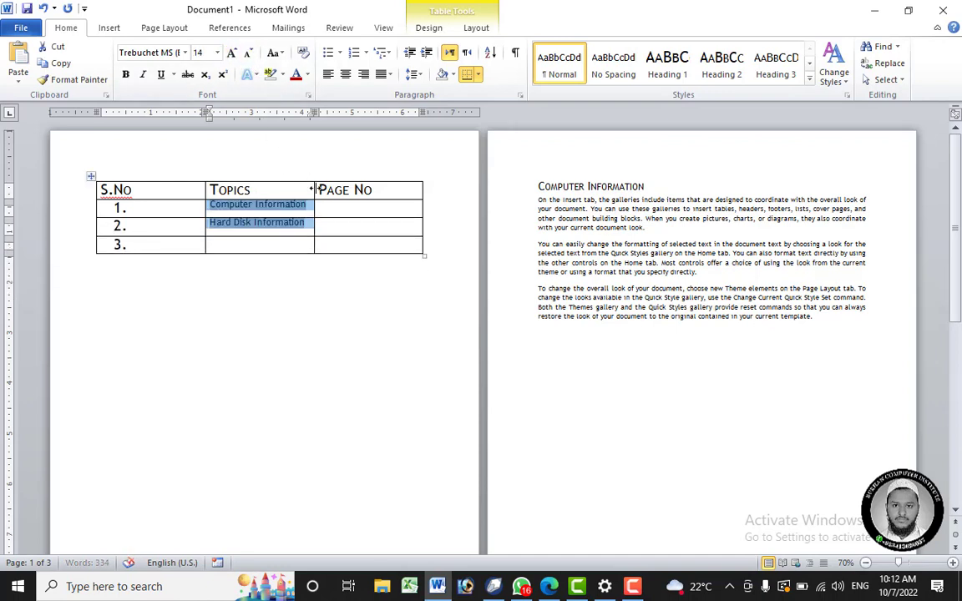
- Test the Computer Information cross-reference by following its link to the heading and return to the table
scroll(241, 237, "up", 4, "ctrl")
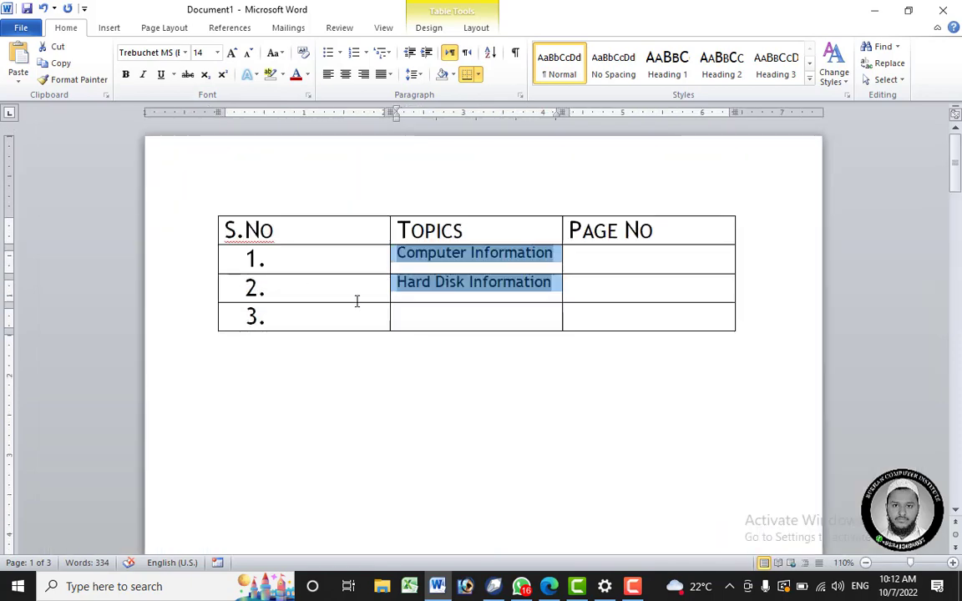
scroll(356, 301, "up", 4, "ctrl")
left_click(489, 397)
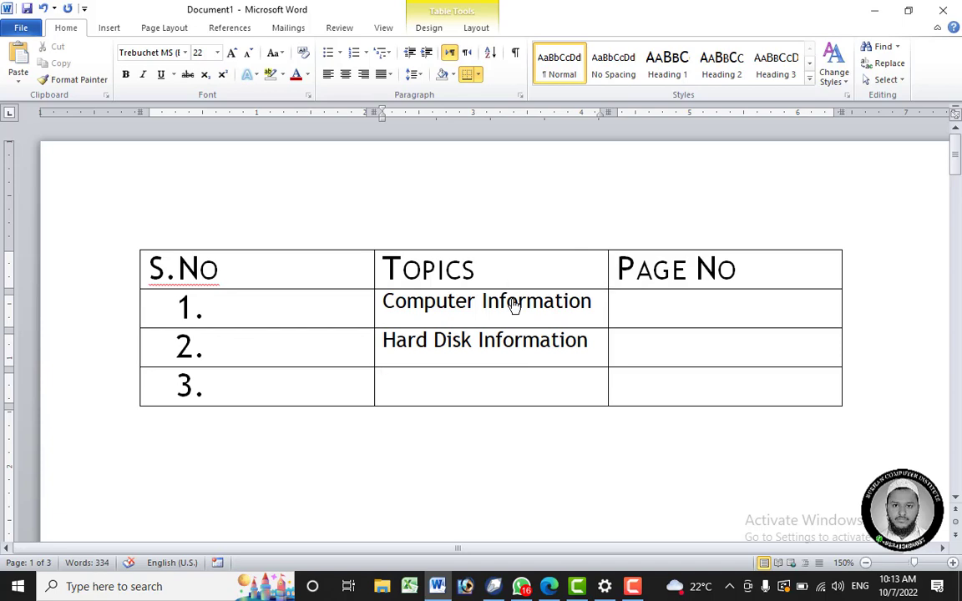
left_click(515, 306, "ctrl")
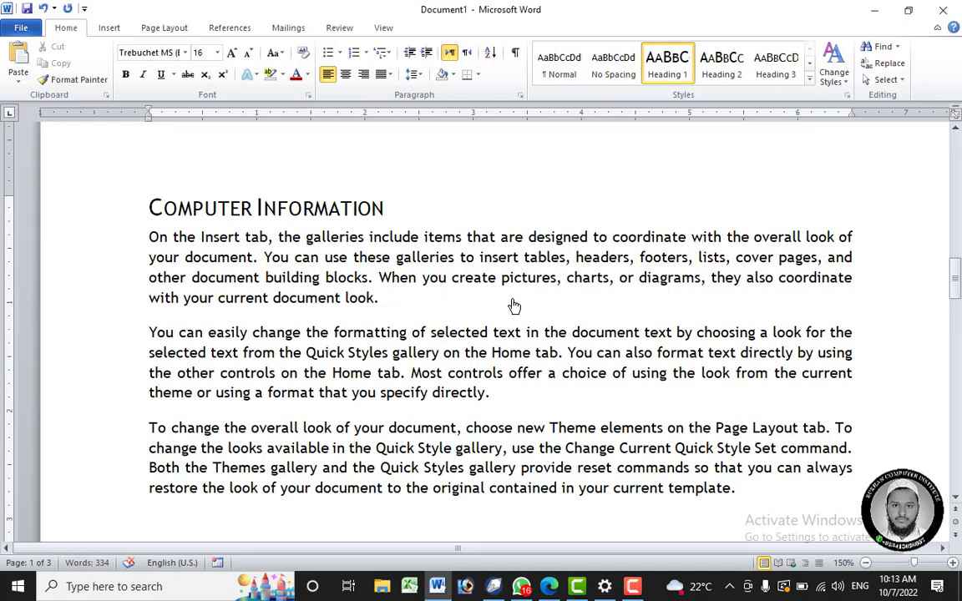
scroll(511, 275, "up", 5)
scroll(518, 273, "up", 3)
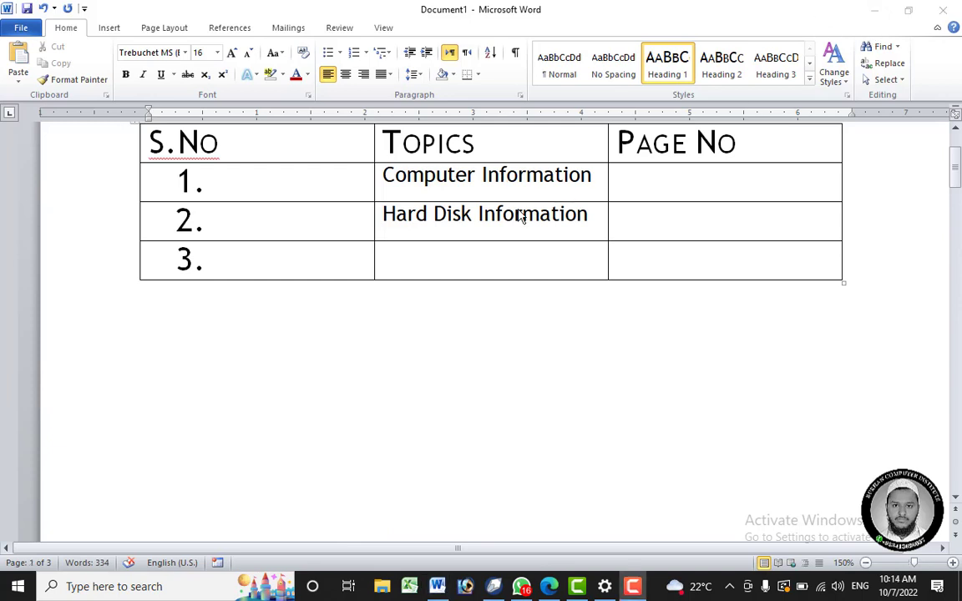
- Follow the Hard Disk Information cross-reference from the table to its heading and go back to the table
left_click(490, 221)
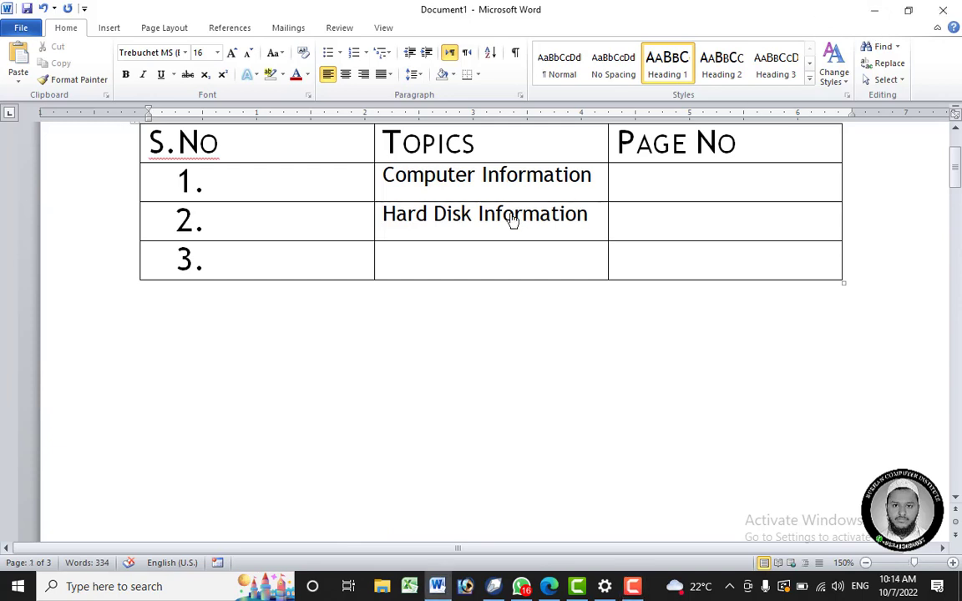
left_click(511, 219, "ctrl")
scroll(509, 225, "up", 3)
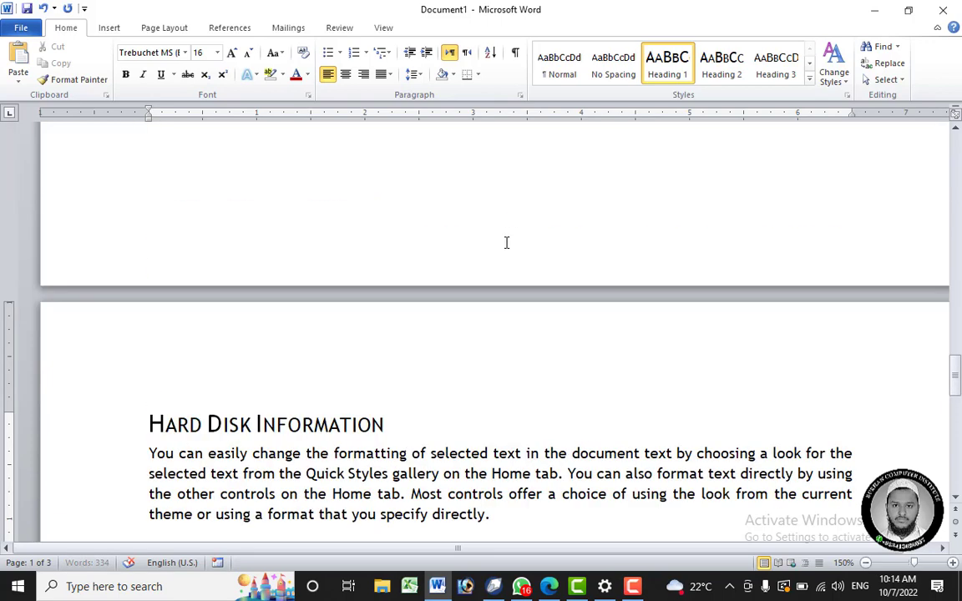
scroll(506, 243, "up", 10)
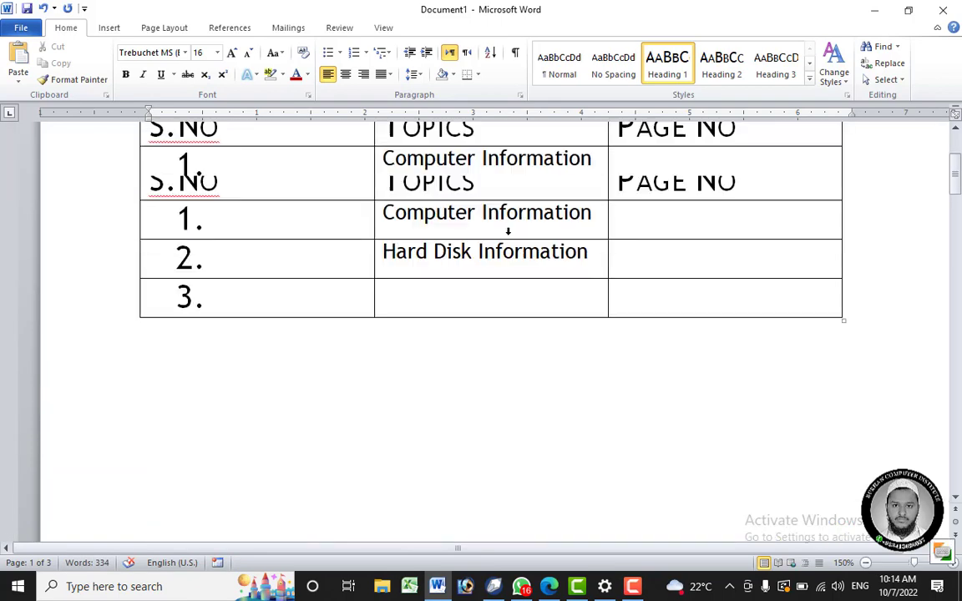
scroll(508, 231, "up", 2)
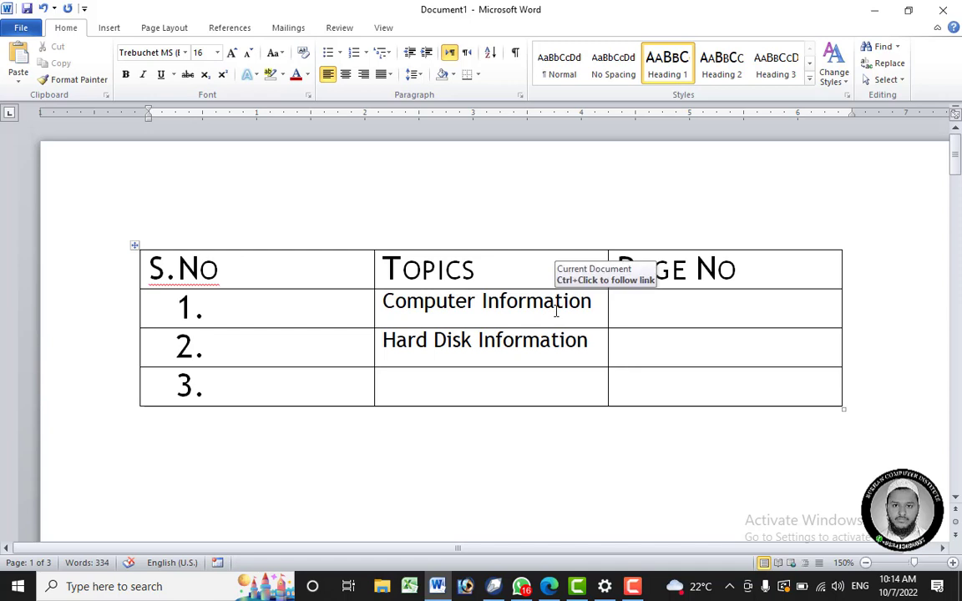
- Insert a hyperlinked cross-reference to the page number of the Computer Information heading in the first row's Page No cell
left_click(702, 308)
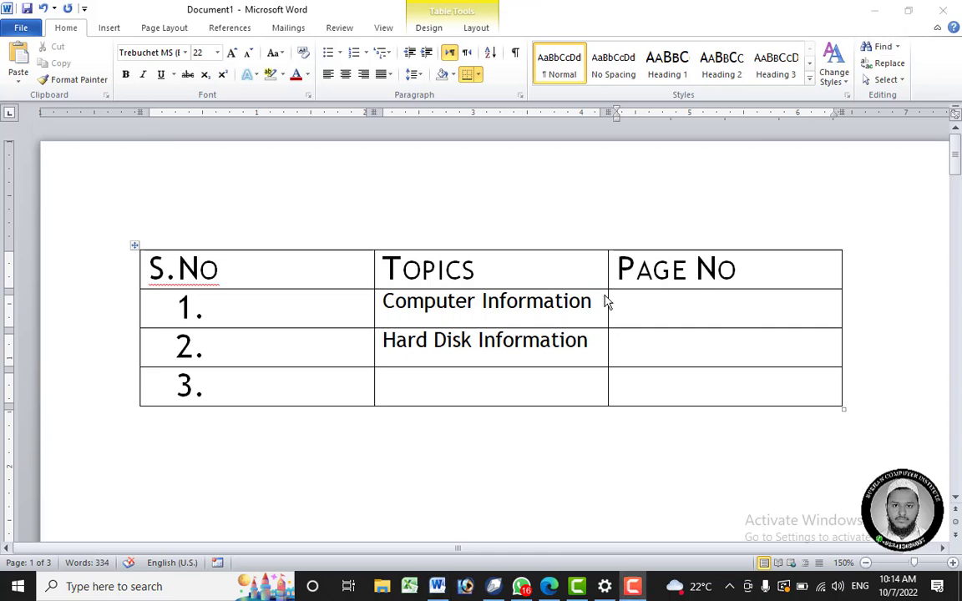
left_click(229, 32)
left_click(471, 83)
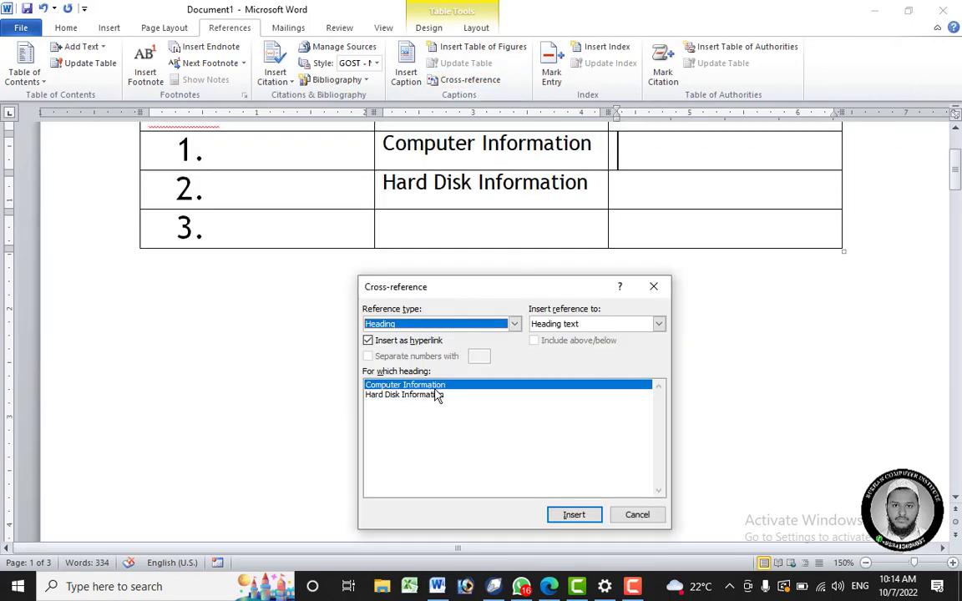
left_click(640, 157)
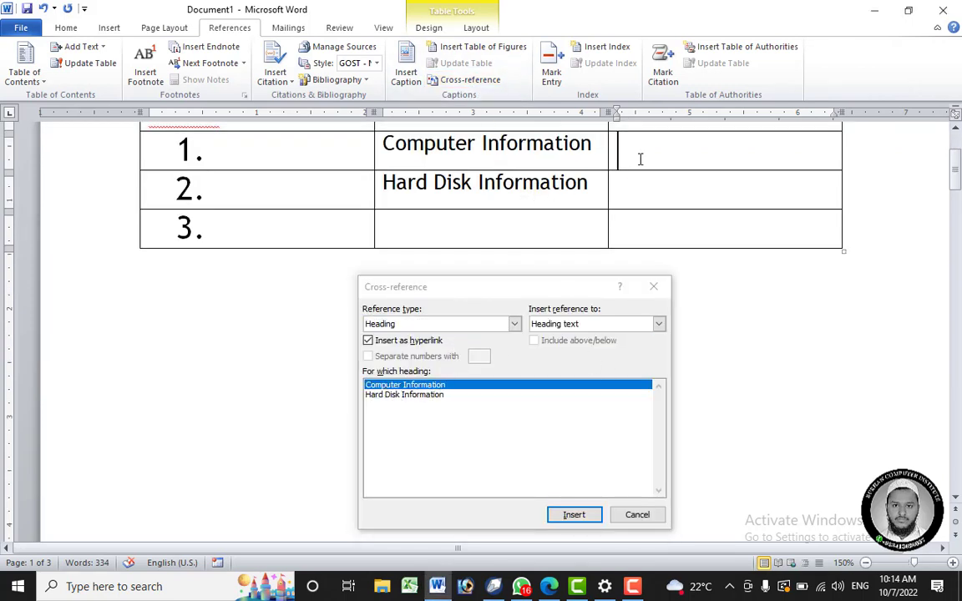
left_click(551, 325)
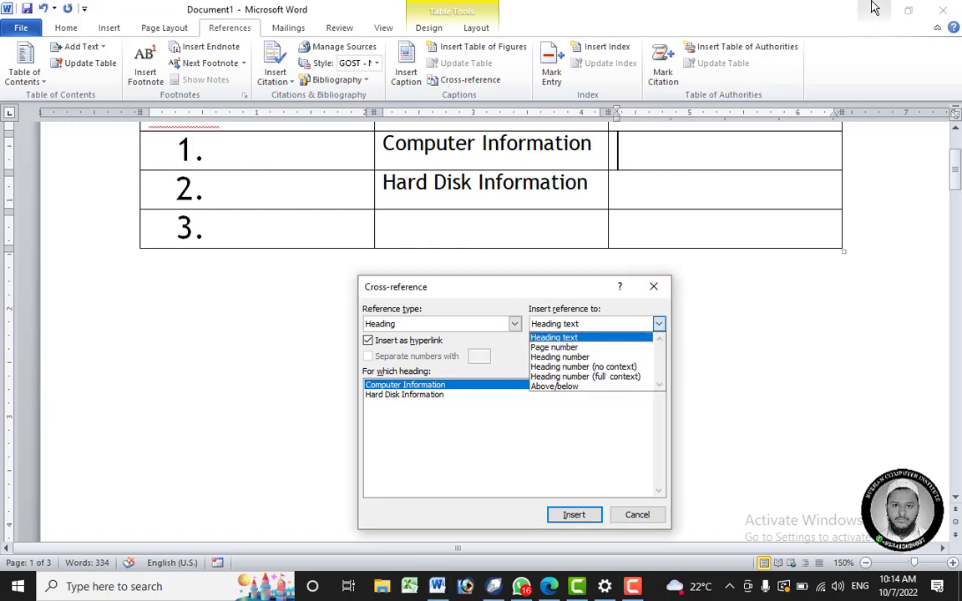
left_click(870, 26)
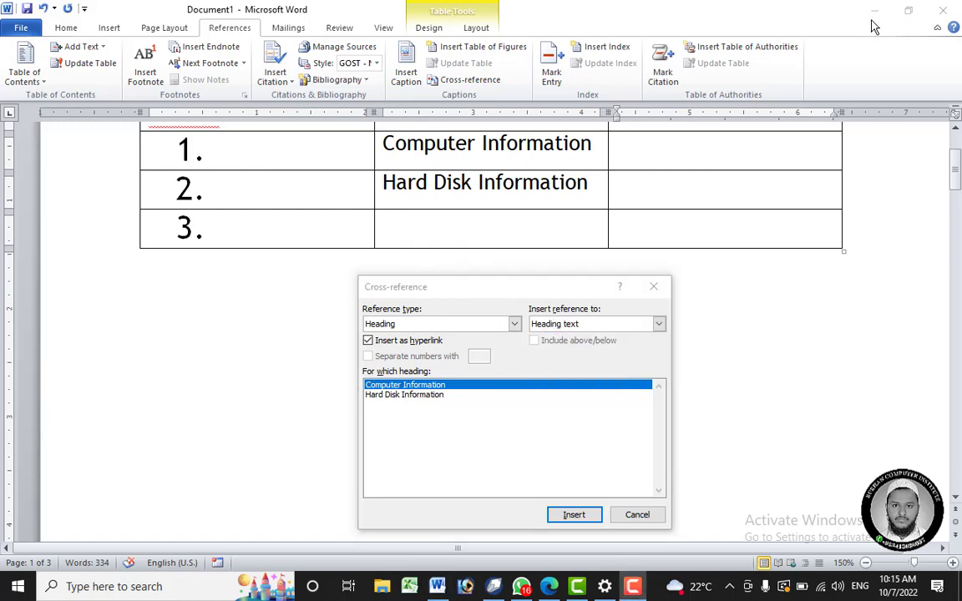
left_click(659, 325)
left_click(595, 349)
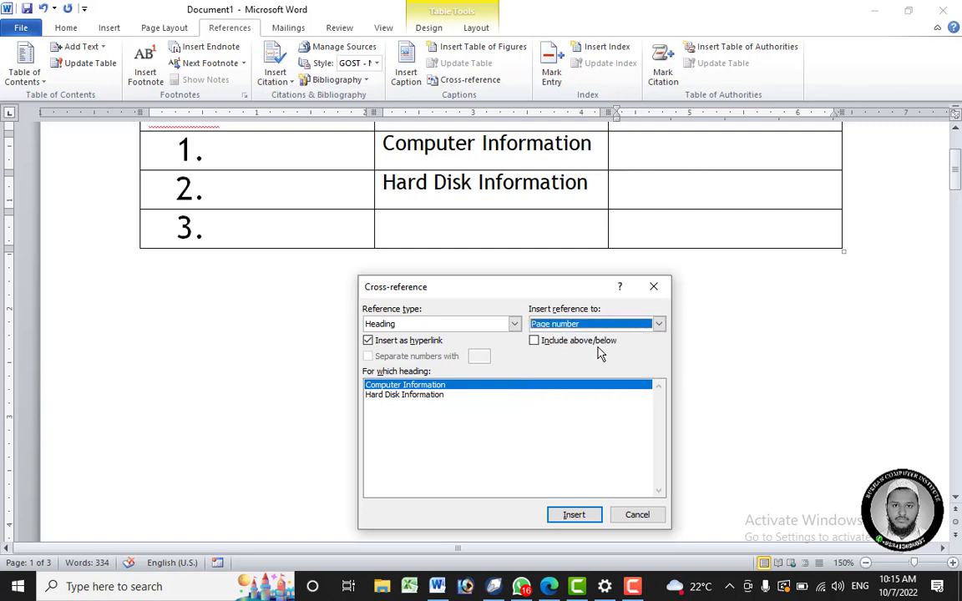
left_click(636, 153)
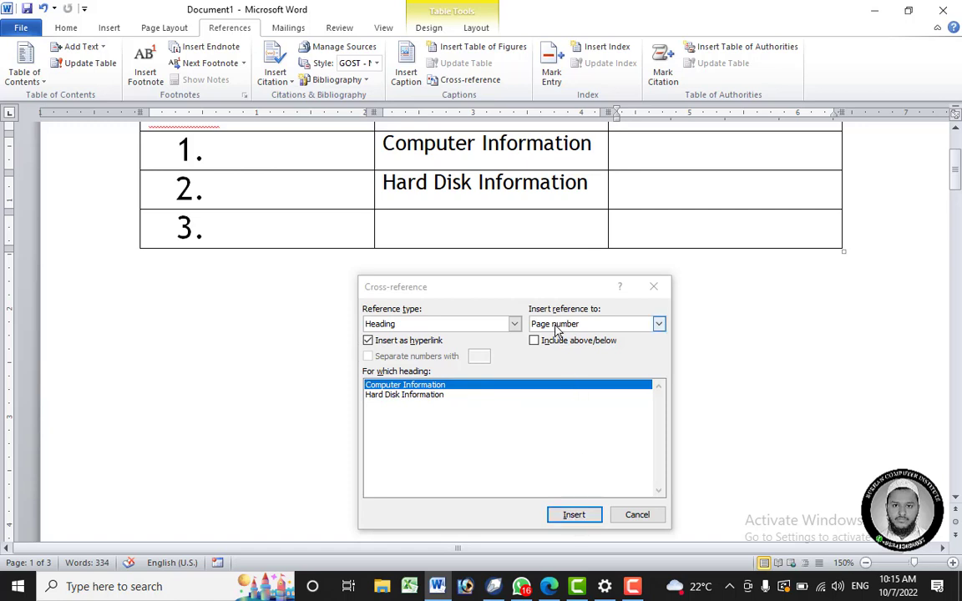
left_click(591, 516)
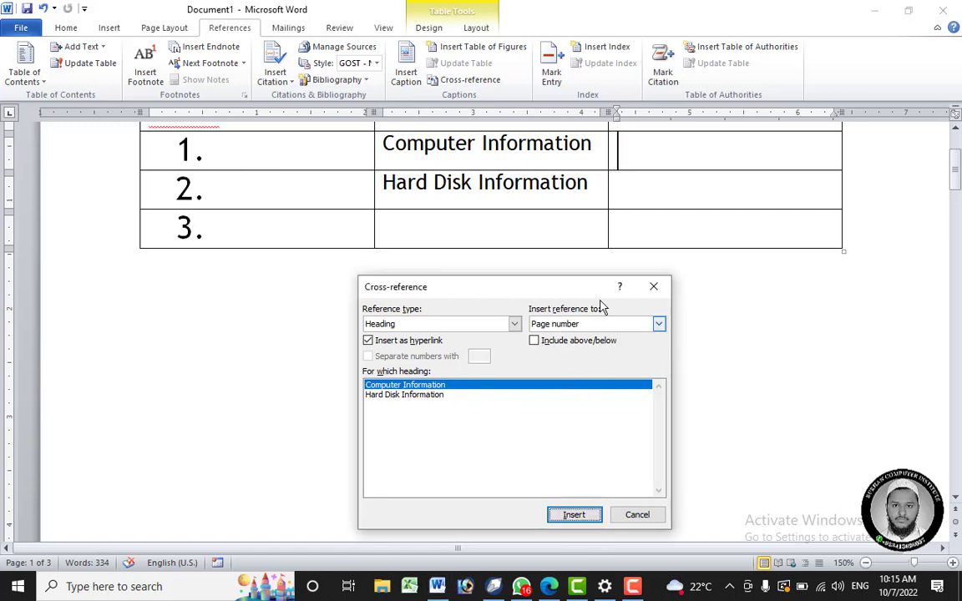
left_click(574, 511)
- Insert a hyperlinked cross-reference to the page number of the Hard Disk Information heading in the second row's Page No cell
left_click(639, 188)
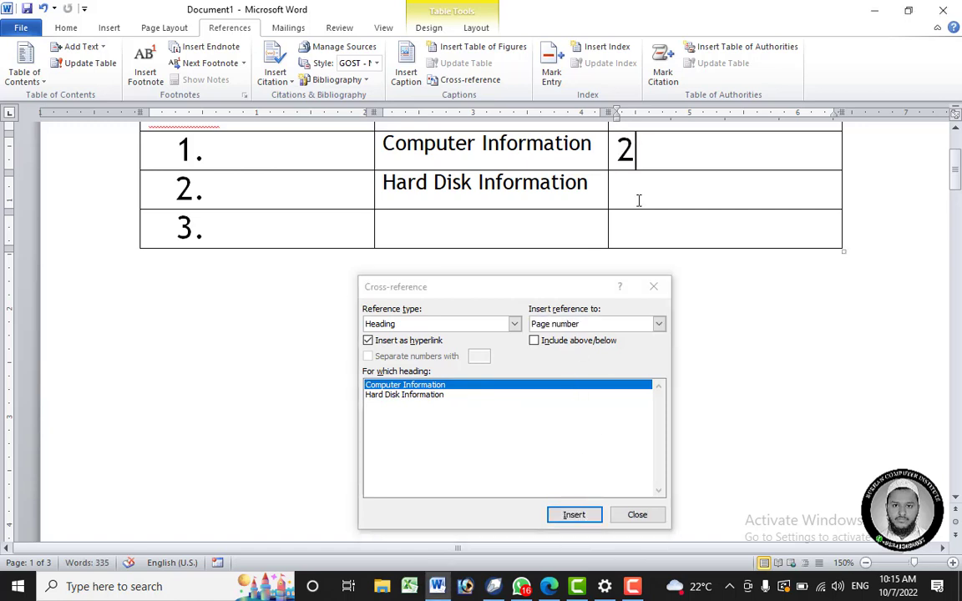
left_click(427, 396)
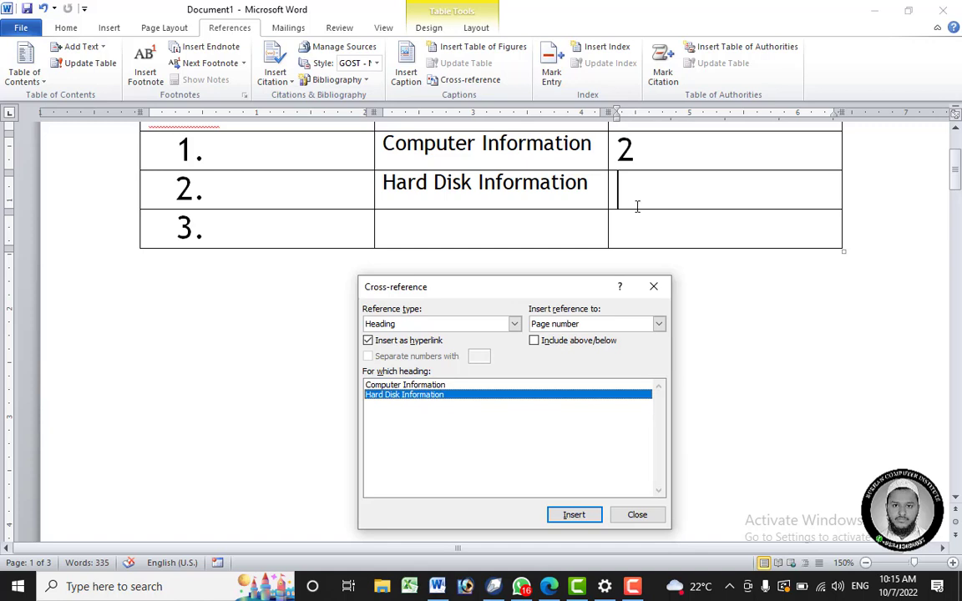
left_click(574, 515)
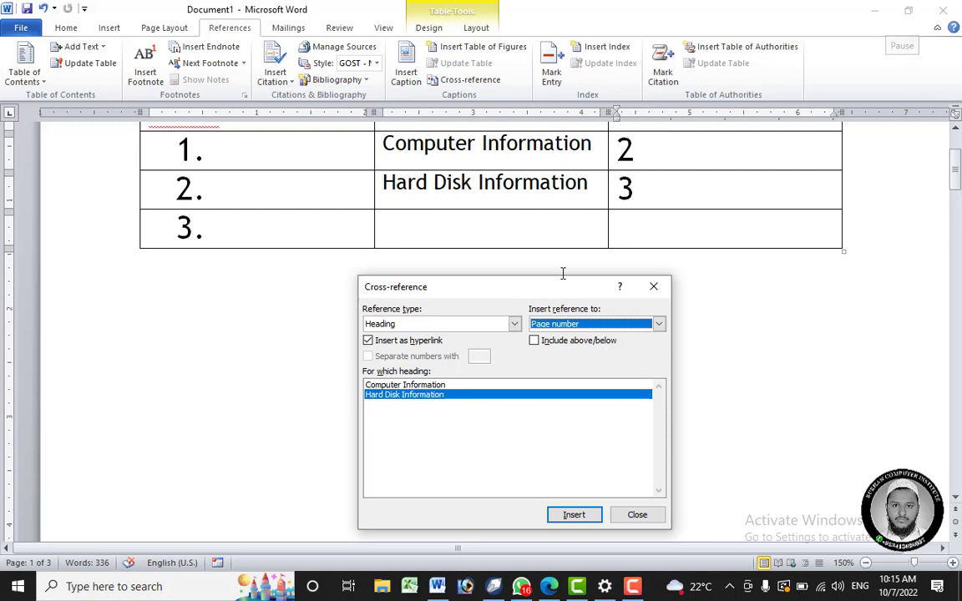
left_click(515, 326)
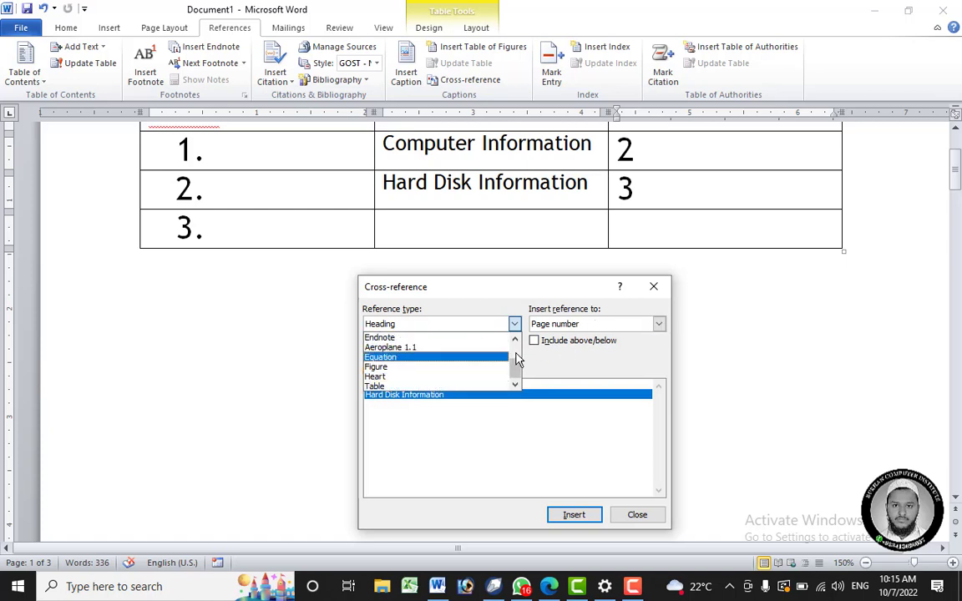
left_click(876, 27)
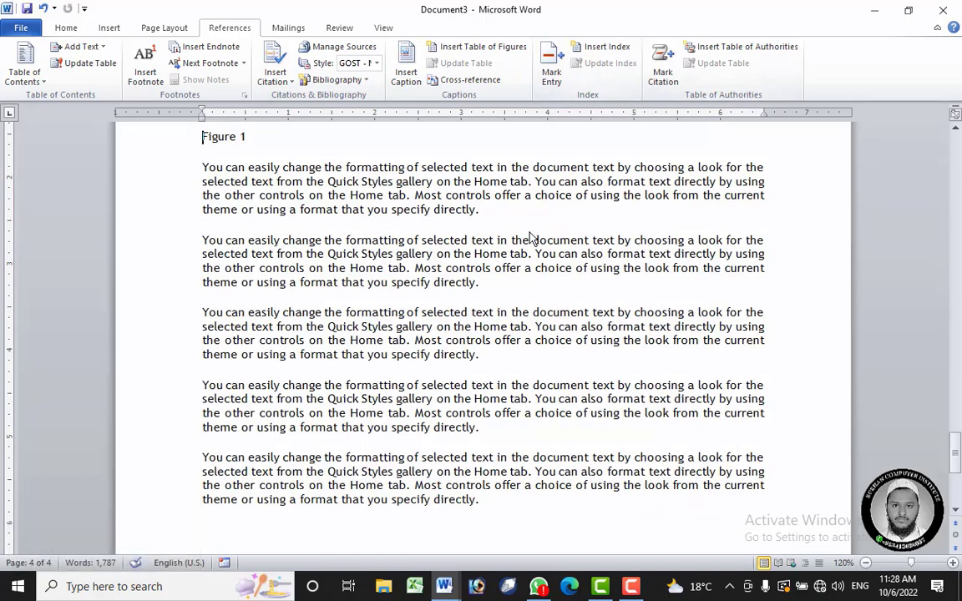
- Create a new blank document and add a page break to start a second page
left_click(486, 360)
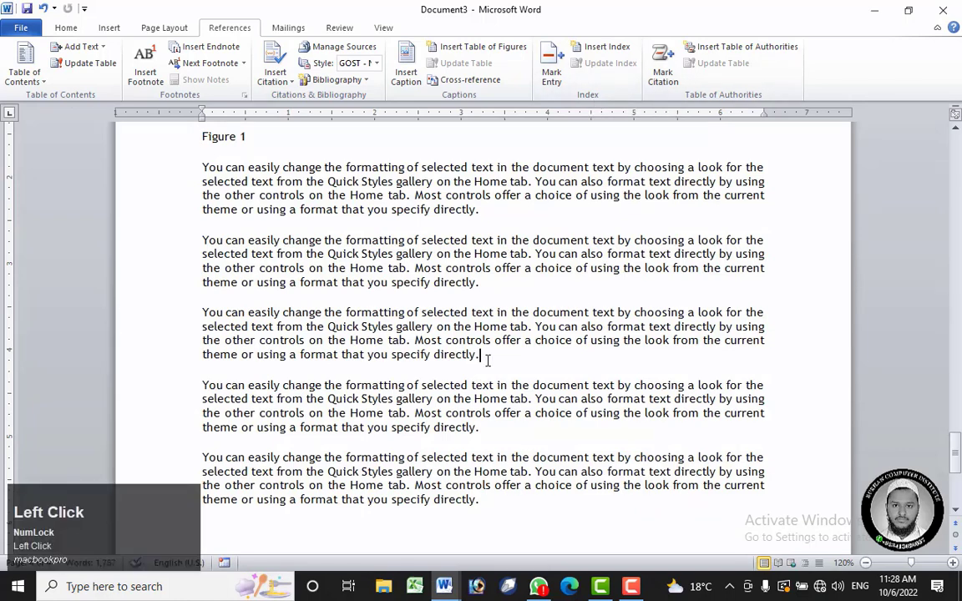
key("ctrl+n")
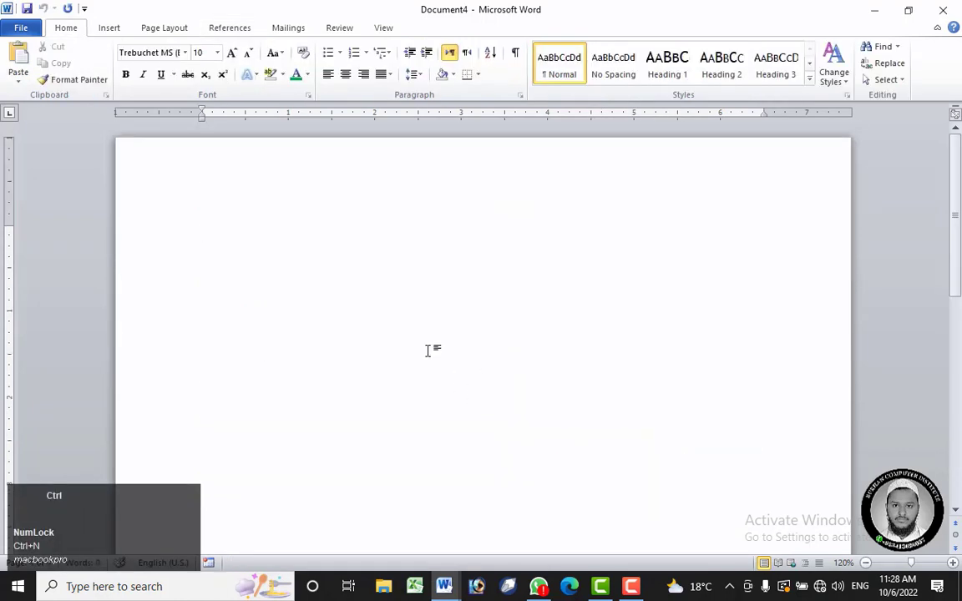
scroll(428, 351, "down", 6, "ctrl")
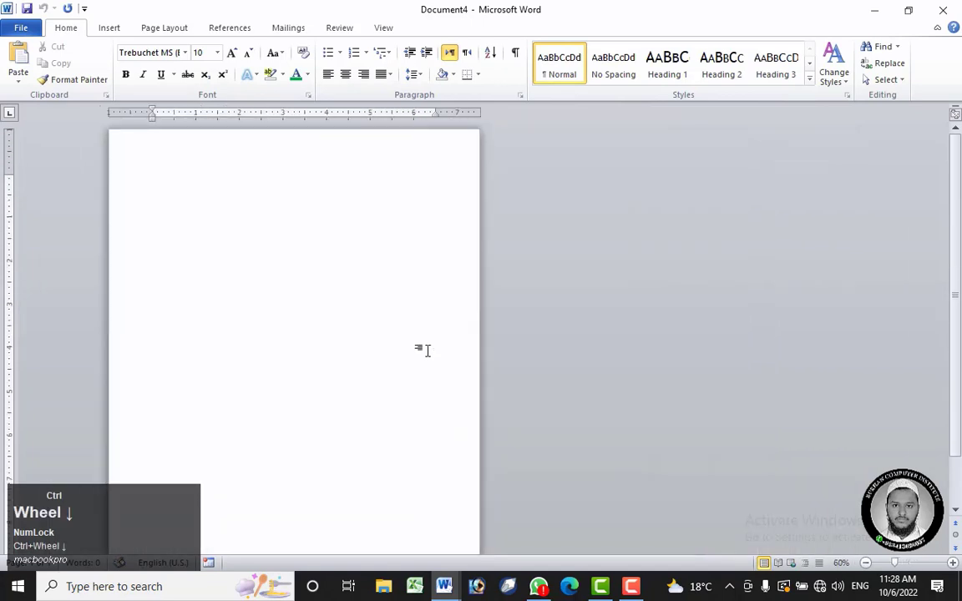
key("ctrl+Return")
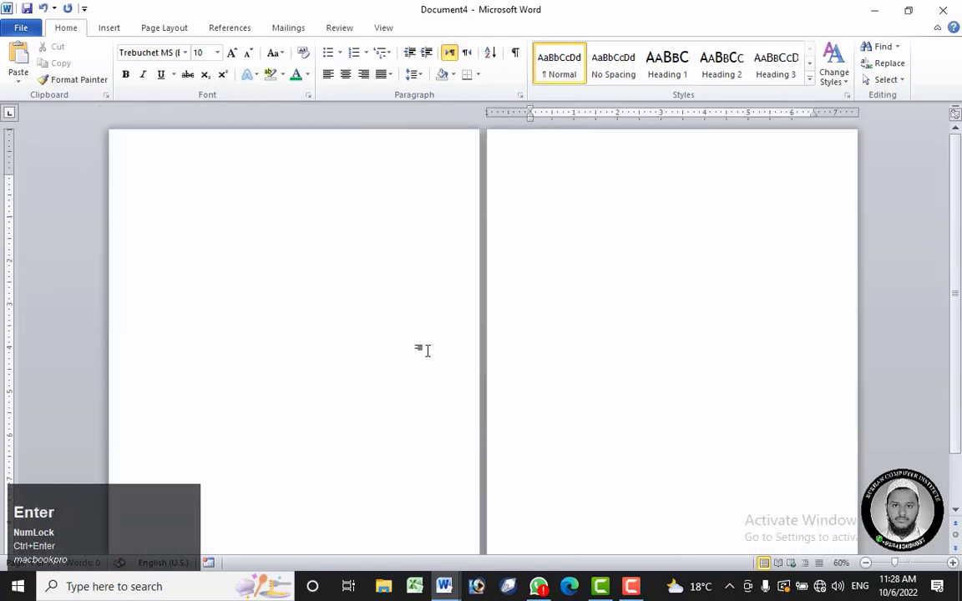
- Enter a list of five first names on the second page, each on its own line
left_click(561, 197)
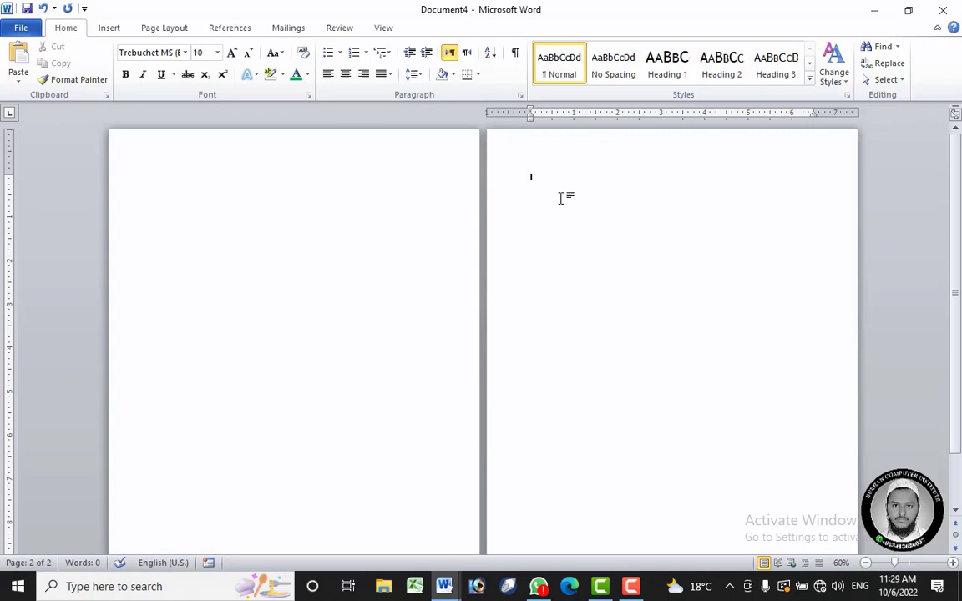
key("shift")
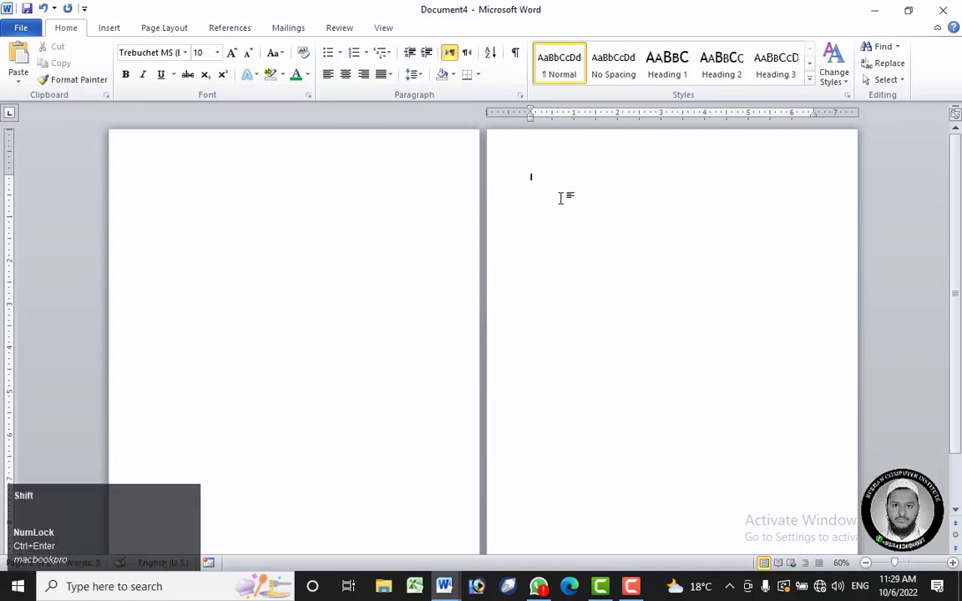
type("Abbas")
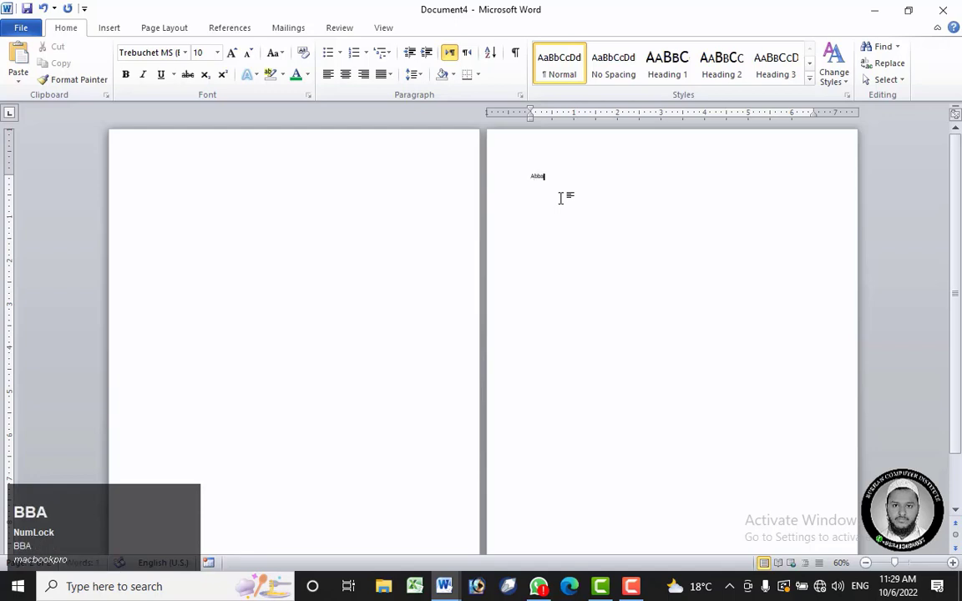
key("Return")
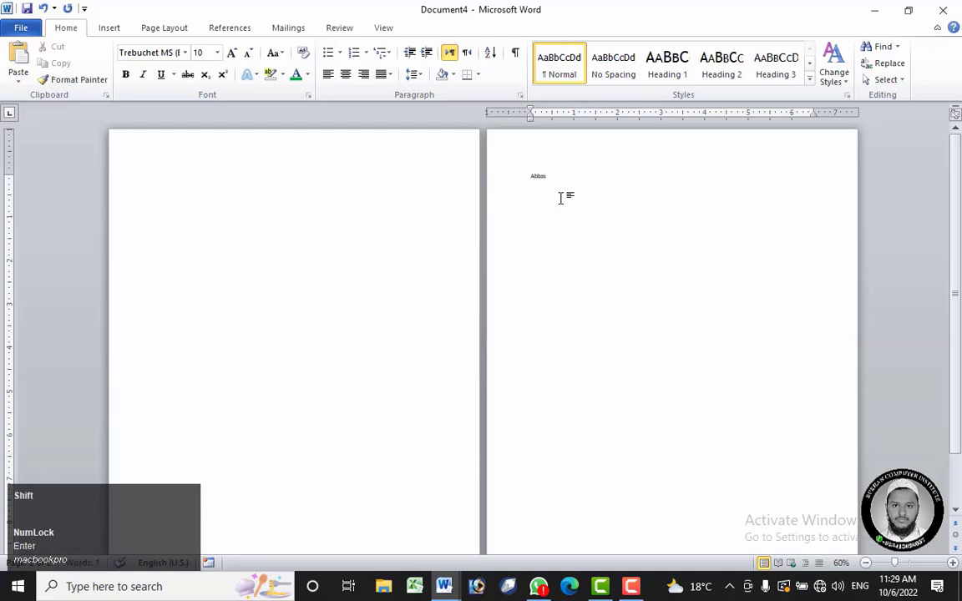
type("Baba")
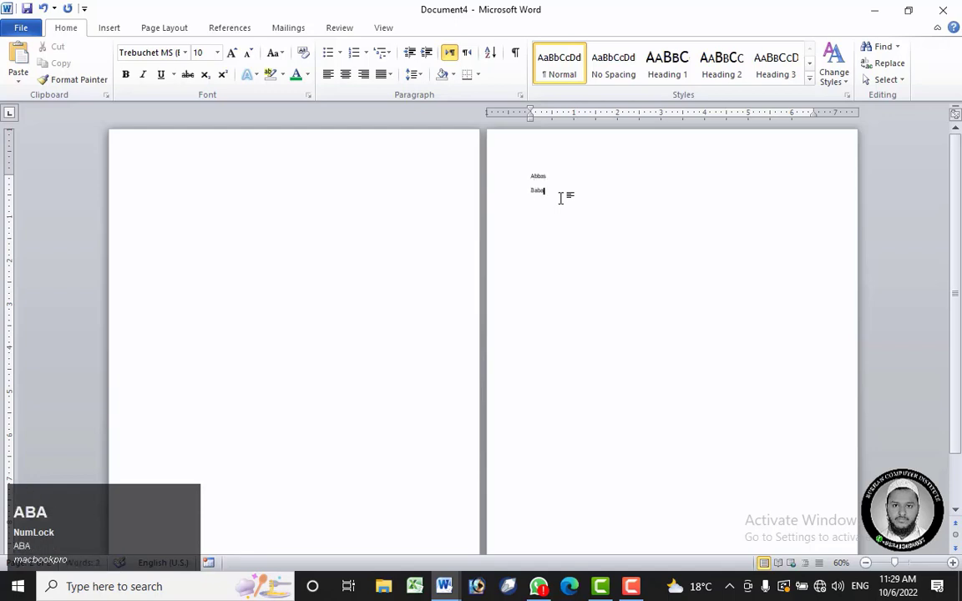
type("r")
key("Return")
key("shift")
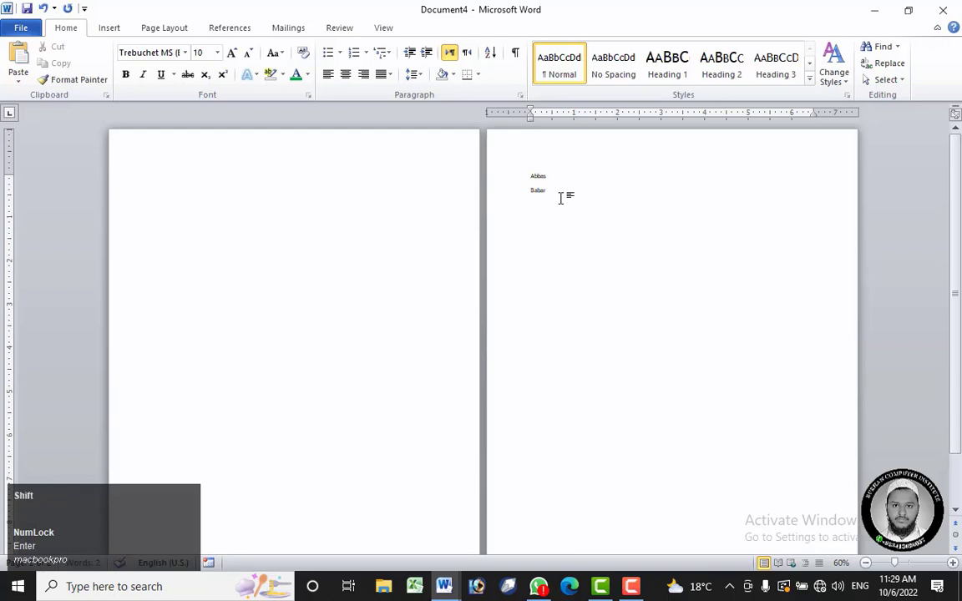
type("Waqas ")
type("Wajid")
key("Return")
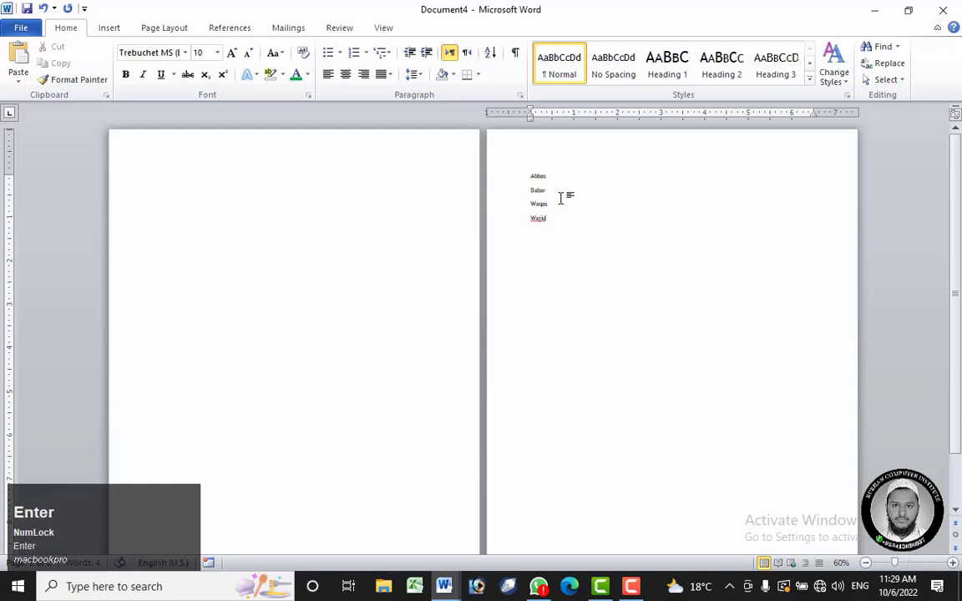
key("shift")
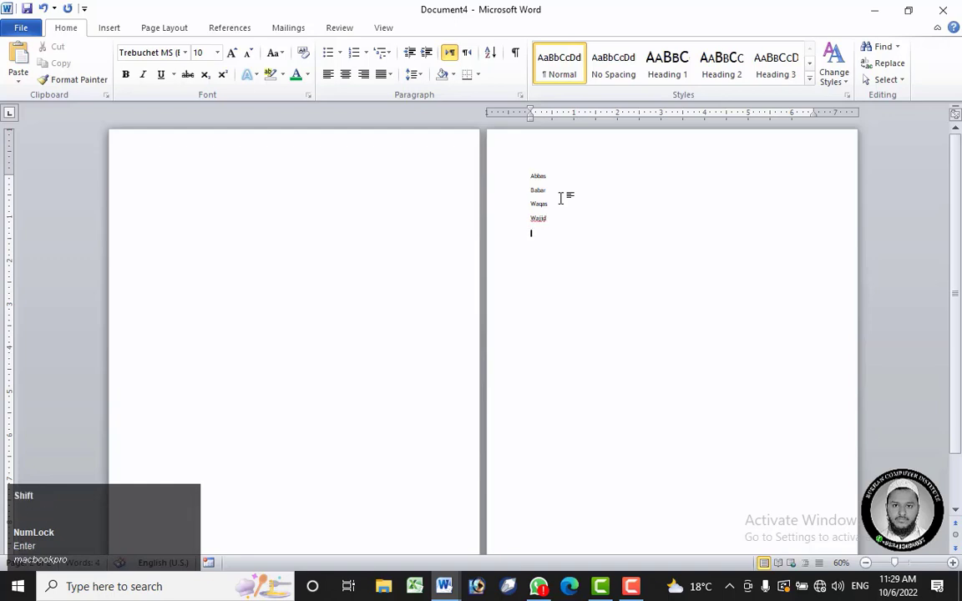
type("Kamal")
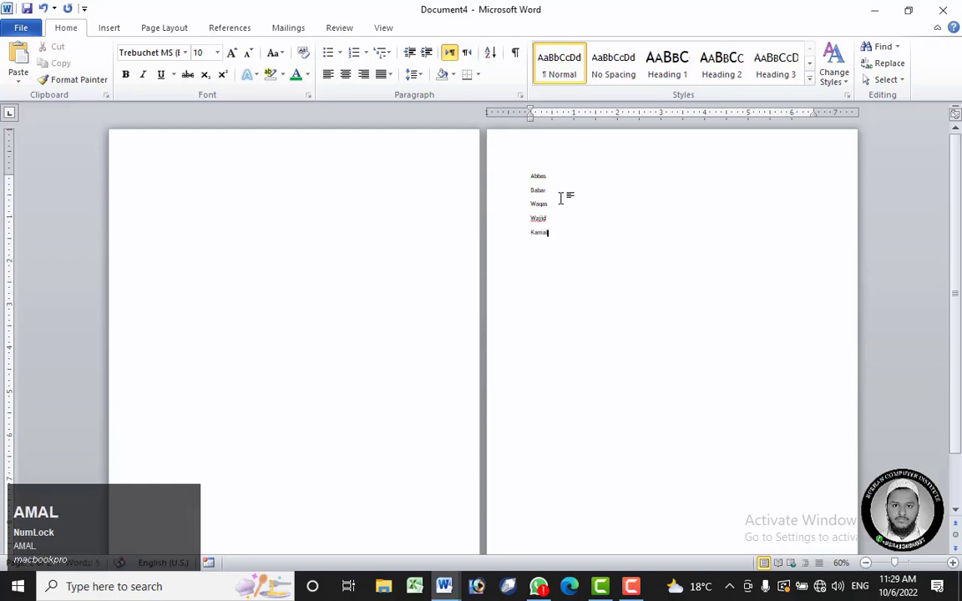
- Mark the first name in the list as a main index entry referring to the current page
scroll(539, 255, "up", 7, "ctrl")
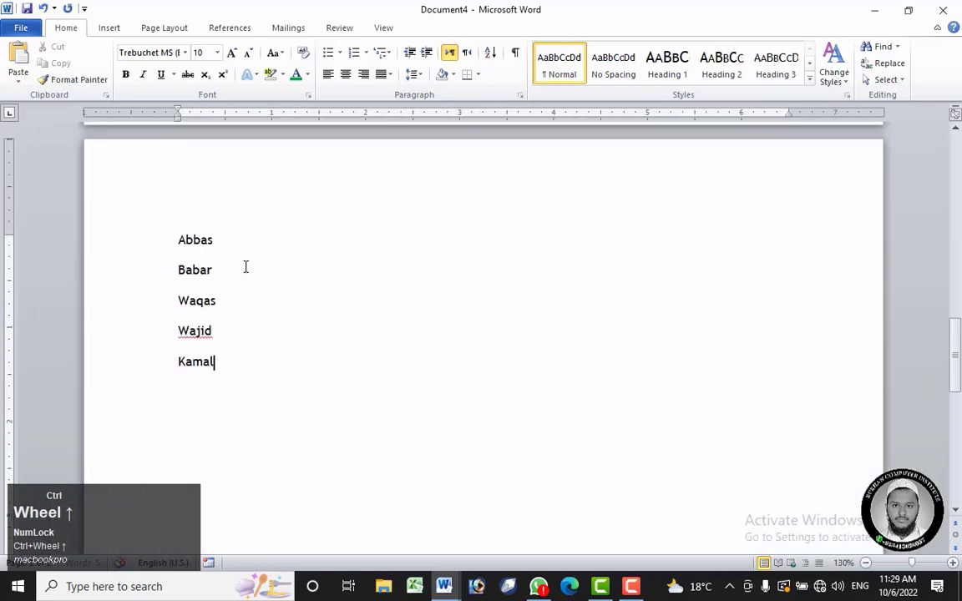
left_click(210, 242)
left_click_drag(243, 247, 154, 230)
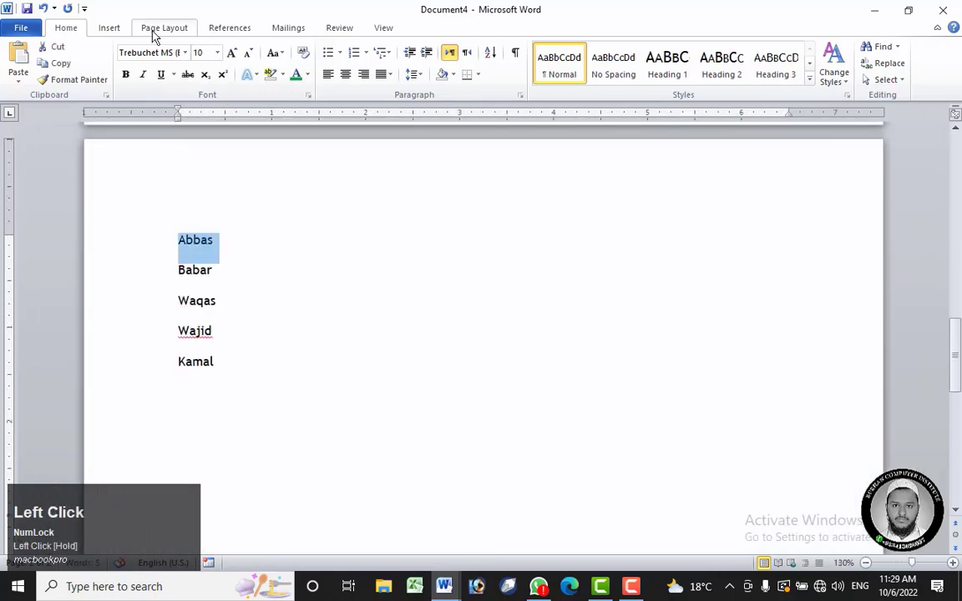
left_click(121, 28)
left_click(173, 30)
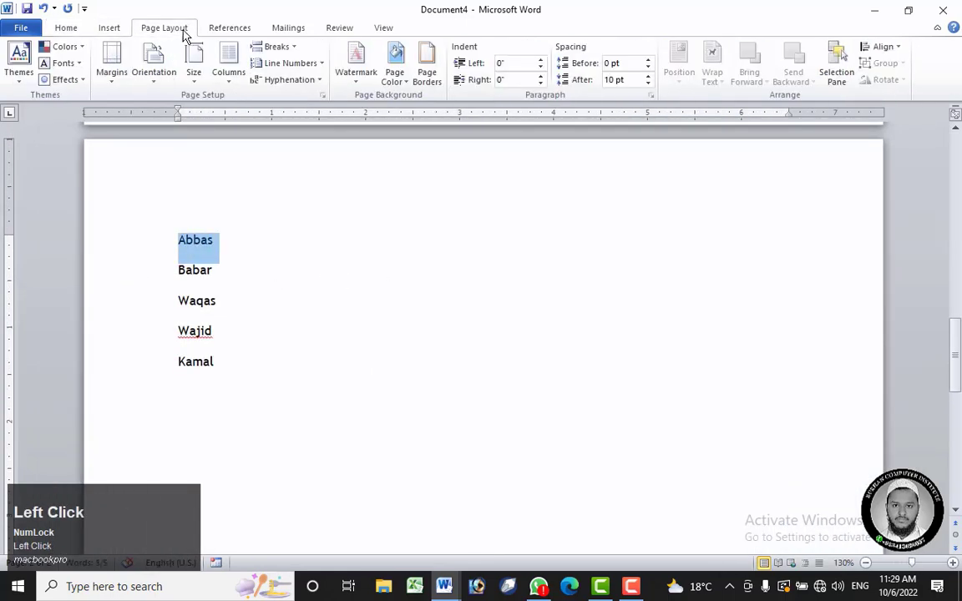
left_click(229, 30)
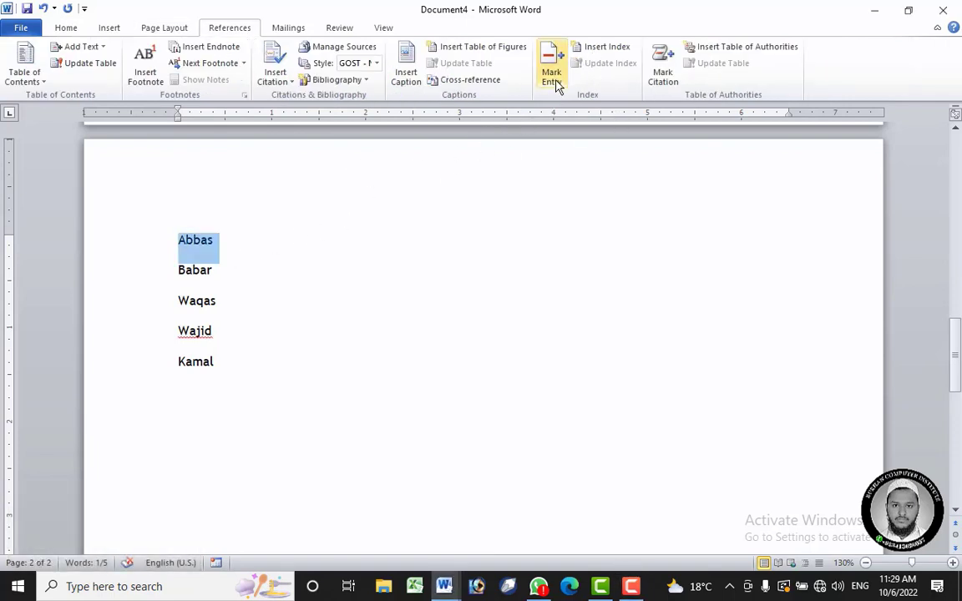
left_click_drag(251, 249, 176, 242)
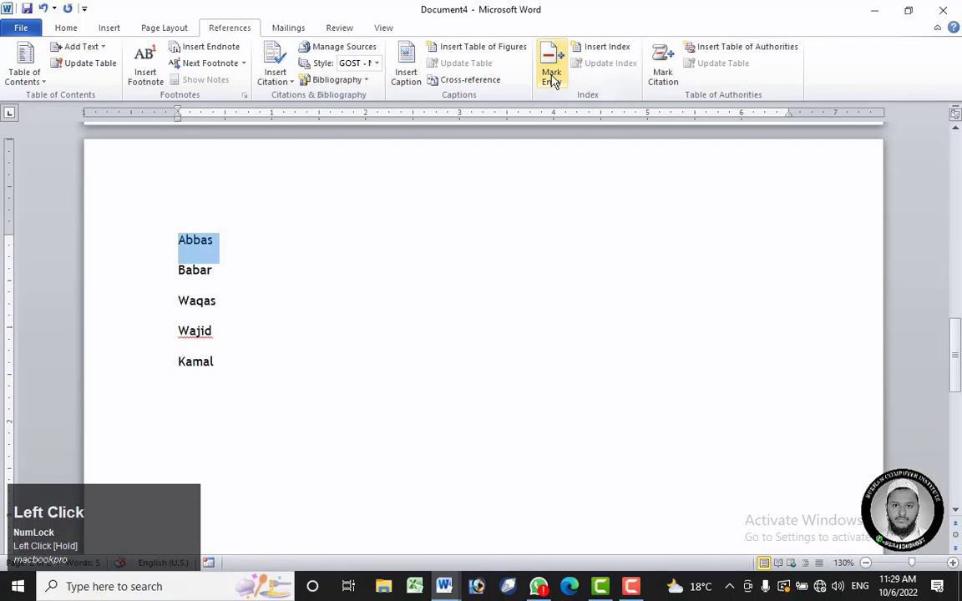
left_click(553, 77)
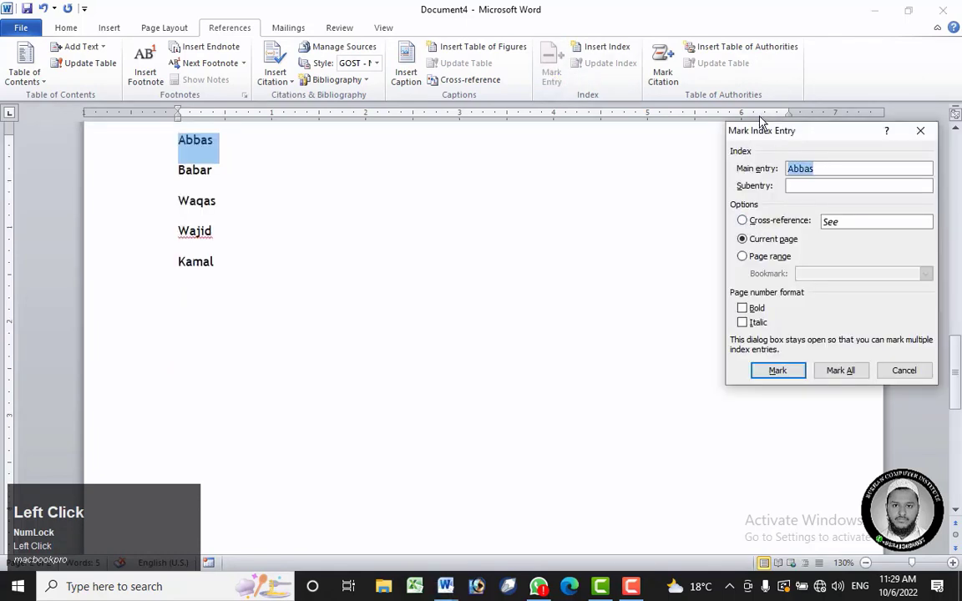
left_click_drag(788, 138, 687, 155)
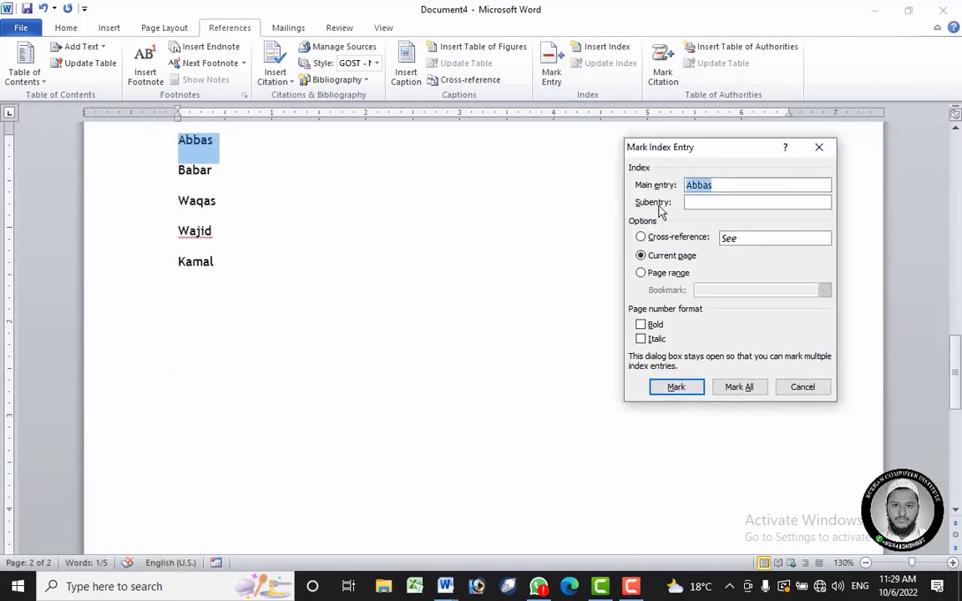
left_click(676, 387)
- Mark the remaining four names in the list as main index entries referring to the current page
double_click(198, 172)
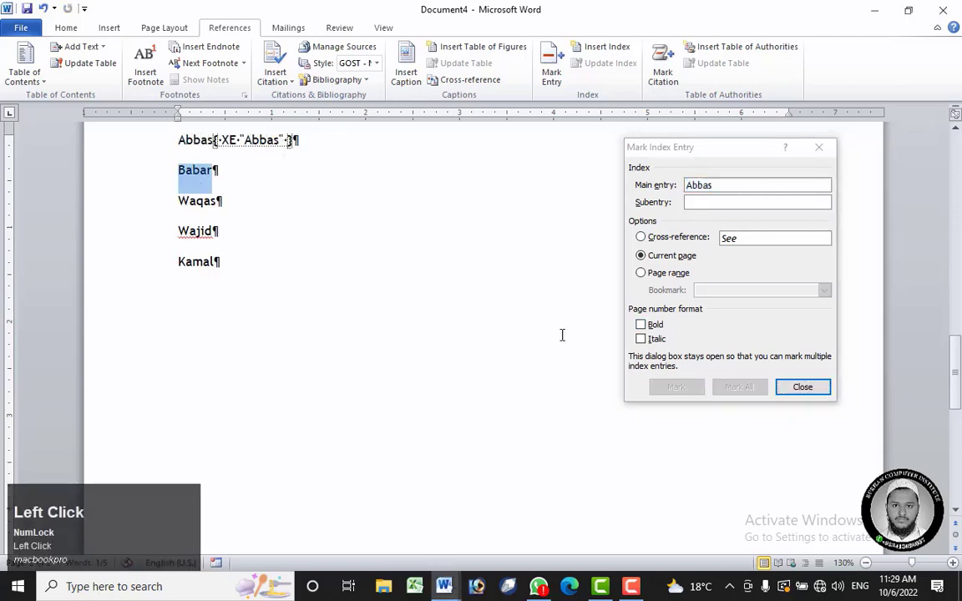
left_click(677, 388)
double_click(198, 172)
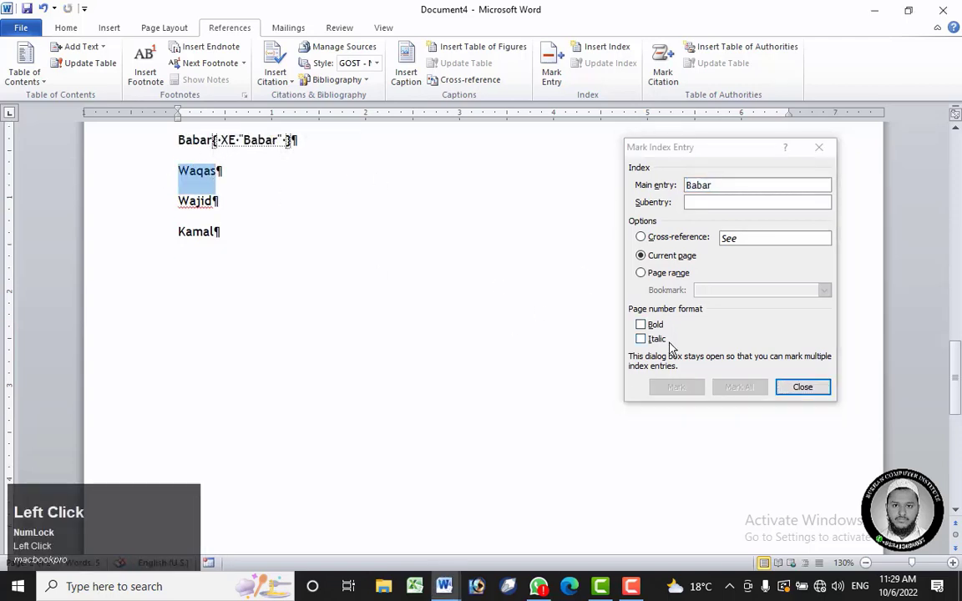
left_click(677, 387)
scroll(188, 225, "down", 1)
double_click(192, 171)
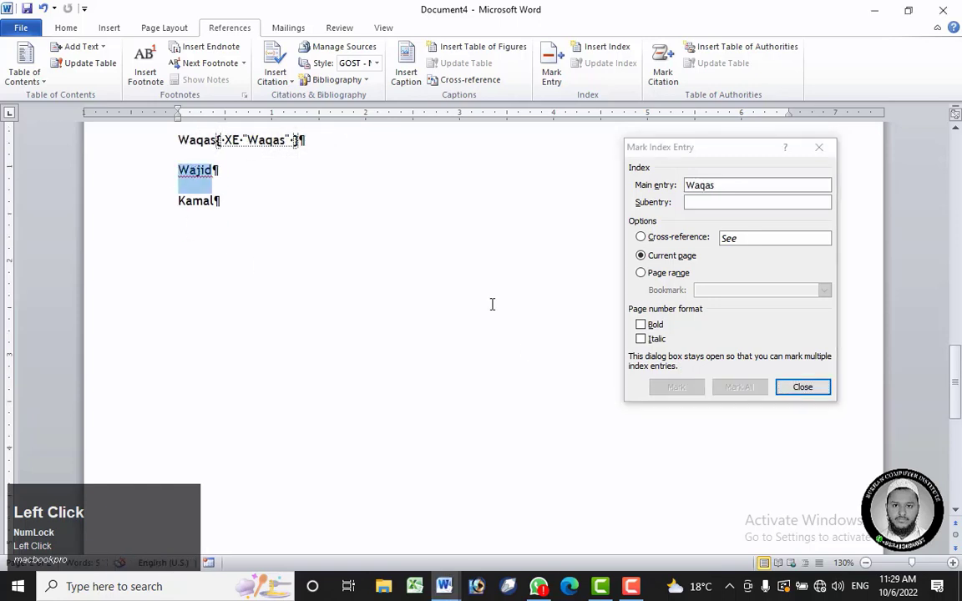
left_click(676, 388)
double_click(195, 171)
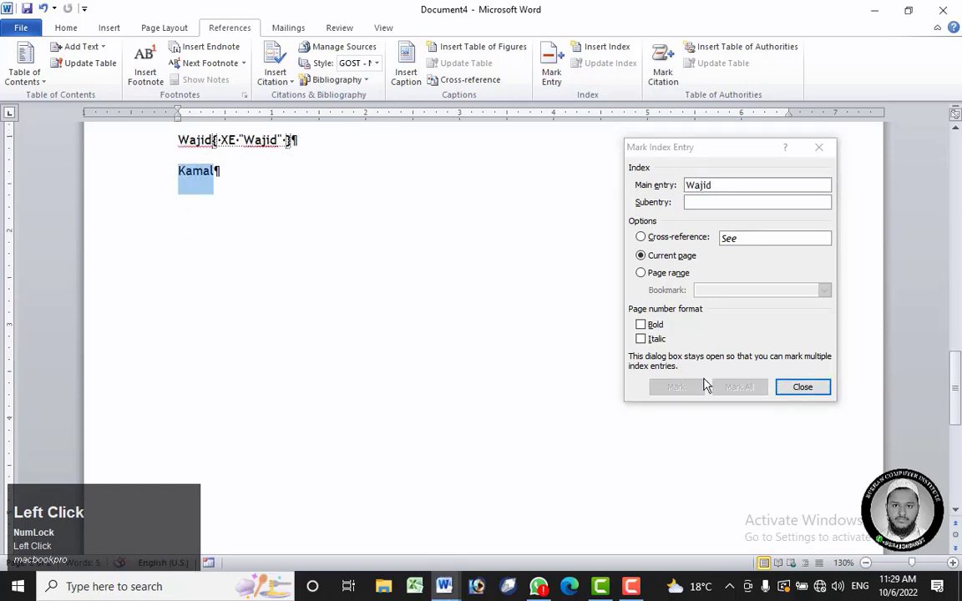
left_click(674, 388)
left_click(799, 389)
scroll(188, 328, "up", 5)
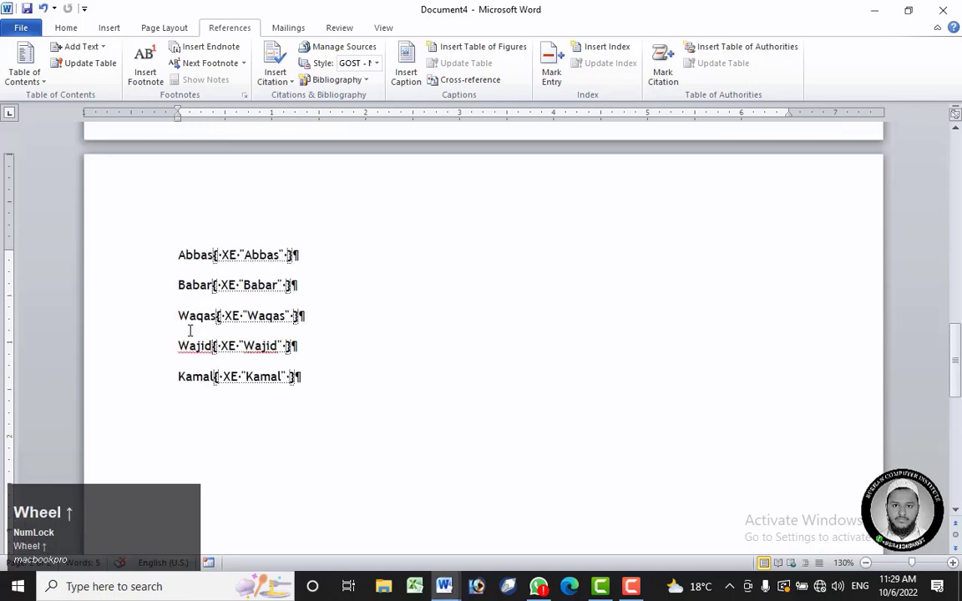
- Examine each name in the list alongside its XE index entry field
left_click(194, 257)
left_click(274, 258)
left_click(210, 286)
left_click(266, 287)
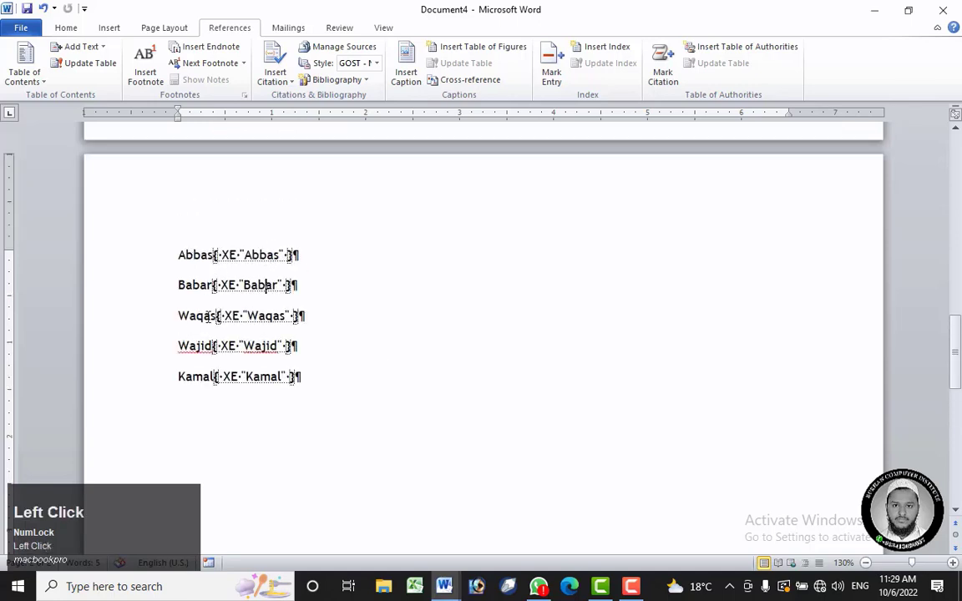
left_click(193, 317)
left_click(273, 318)
left_click(196, 348)
left_click(262, 348)
left_click(196, 376)
left_click(263, 379)
- Hide the paragraph marks and index field codes in the document
left_click(67, 28)
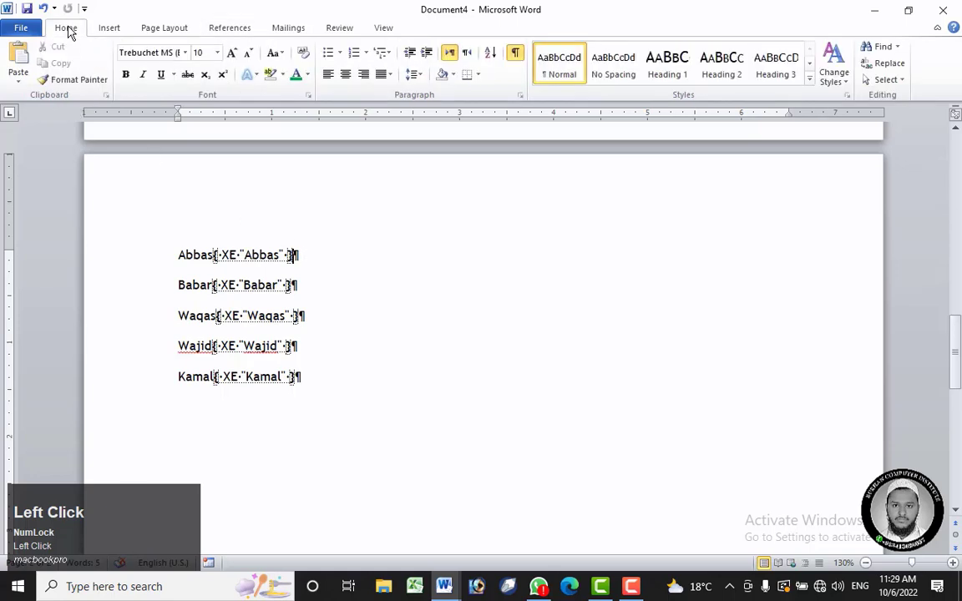
left_click(515, 53)
left_click(515, 53)
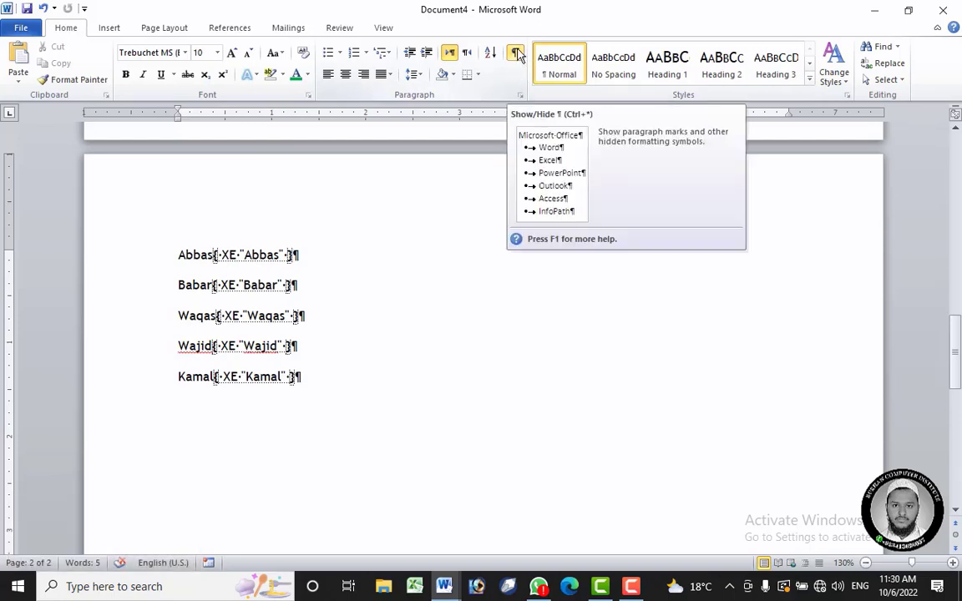
left_click(516, 53)
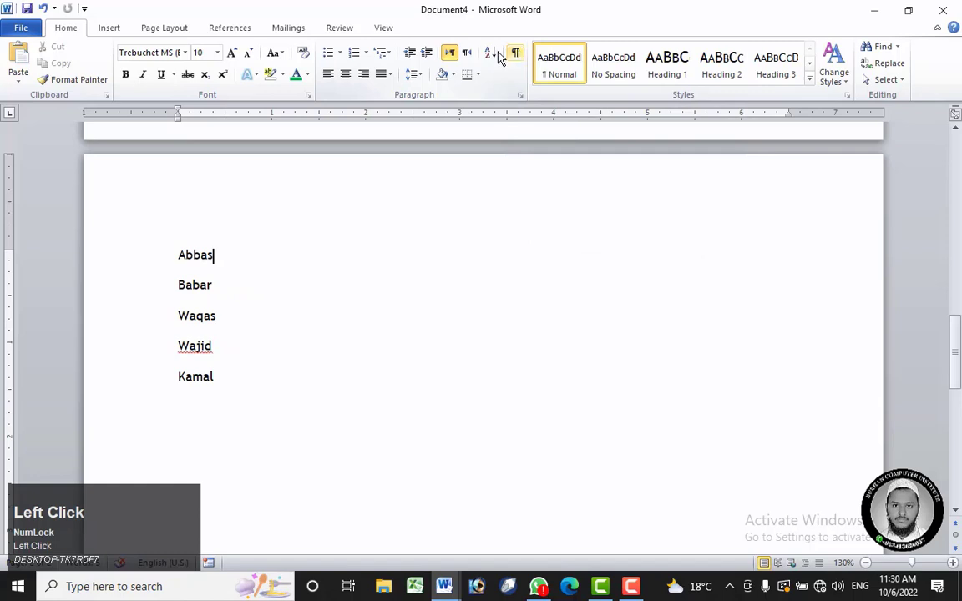
- Insert an indented two-column index in the Fancy format on the empty first page
left_click(243, 29)
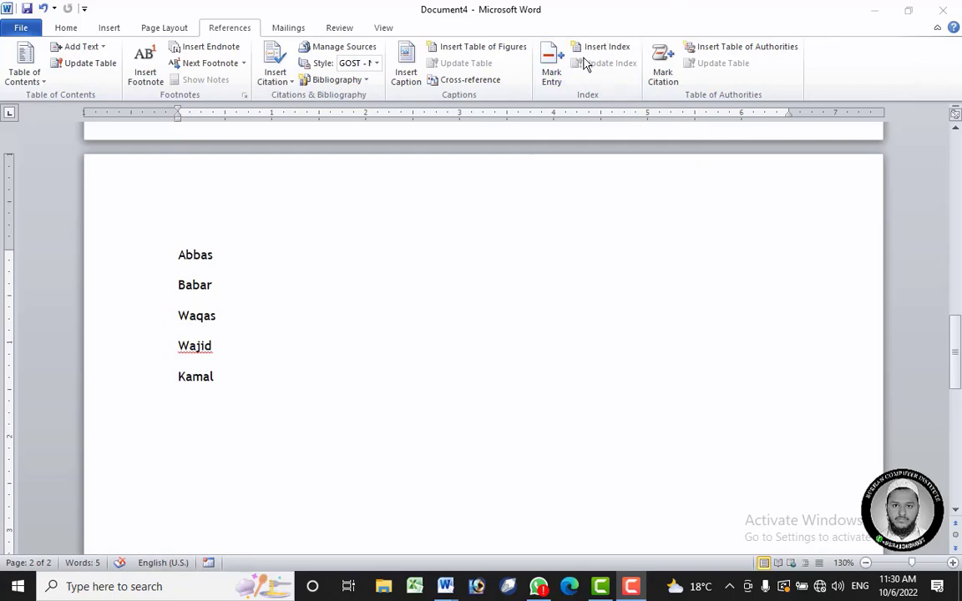
left_click_drag(960, 365, 925, 133)
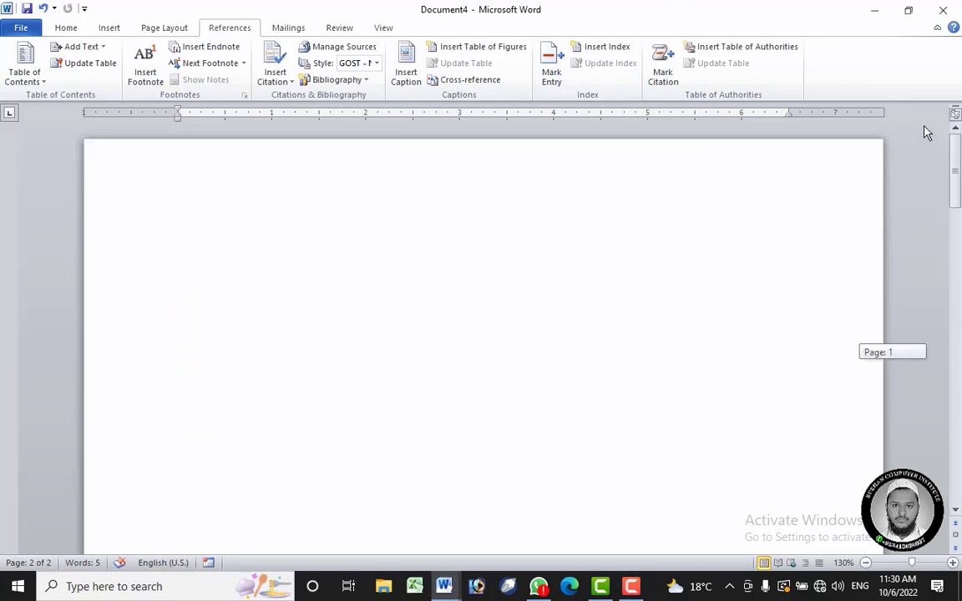
left_click(202, 228)
left_click(610, 47)
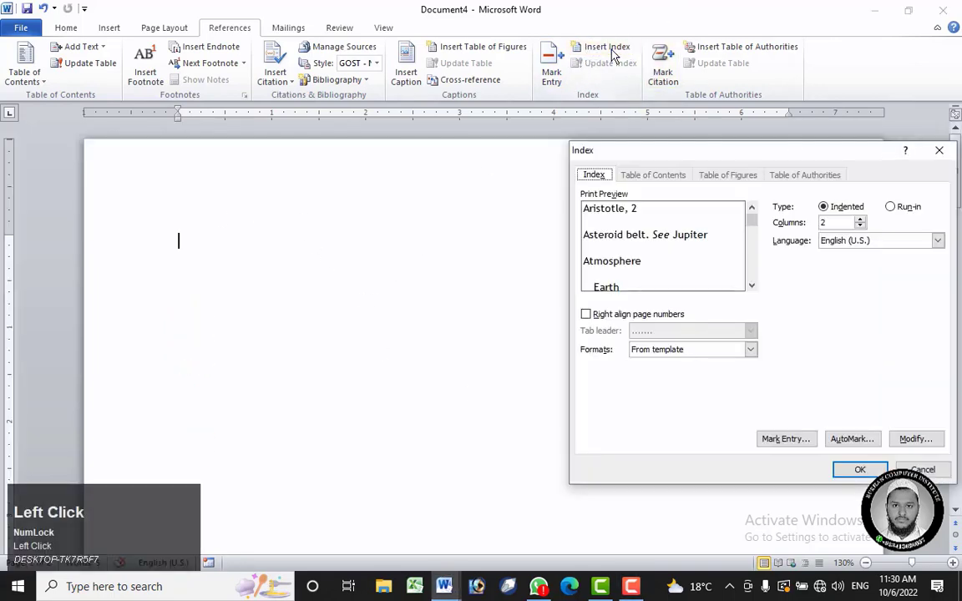
left_click(691, 350)
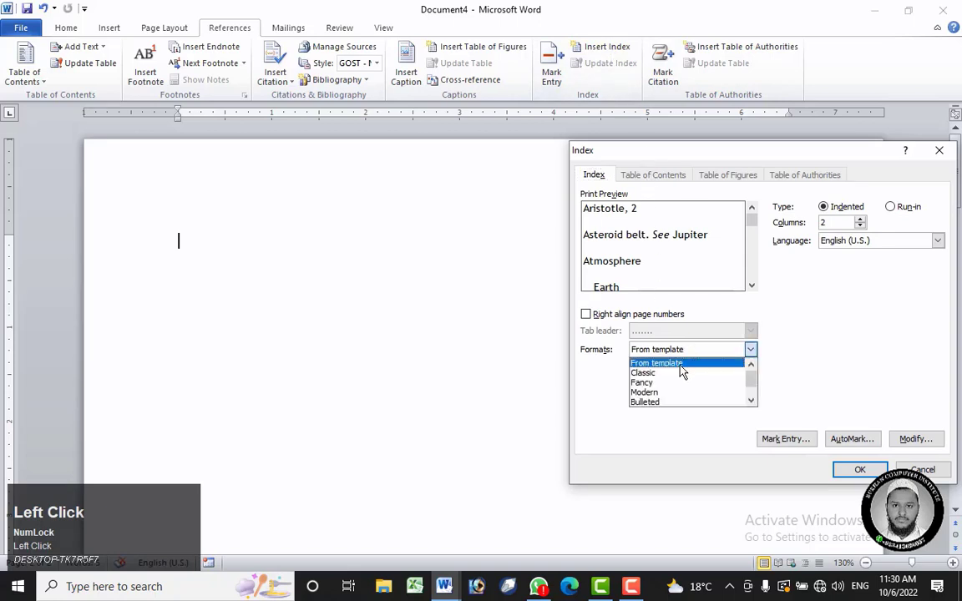
left_click(674, 383)
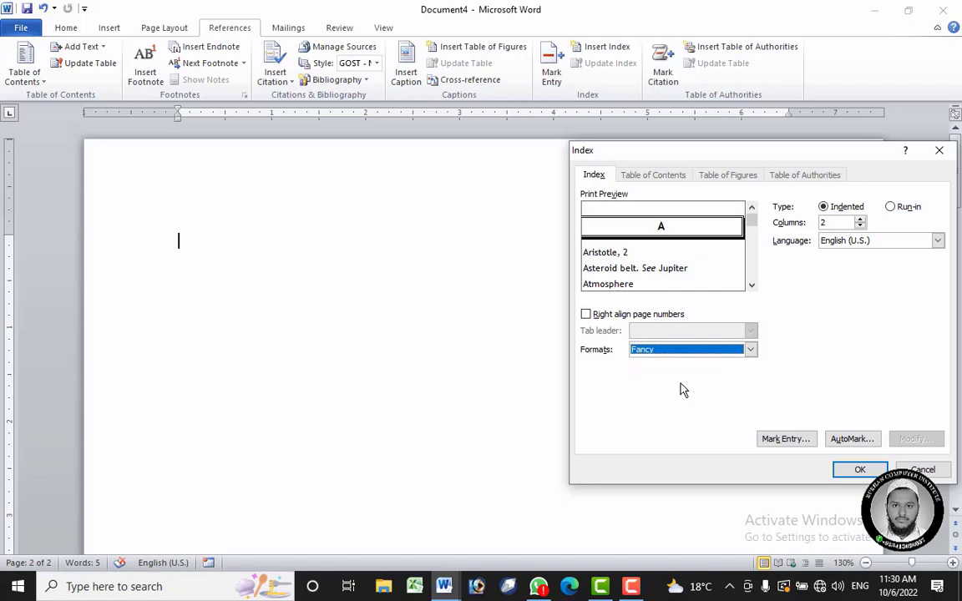
left_click(857, 467)
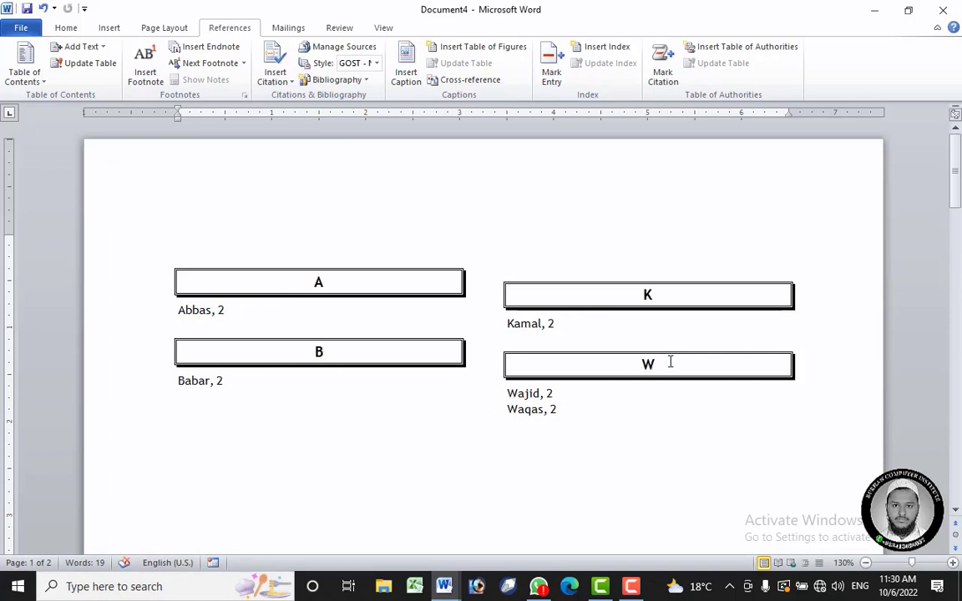
- Insert page breaks before the second and third names so they start on separate pages
scroll(498, 397, "down", 15)
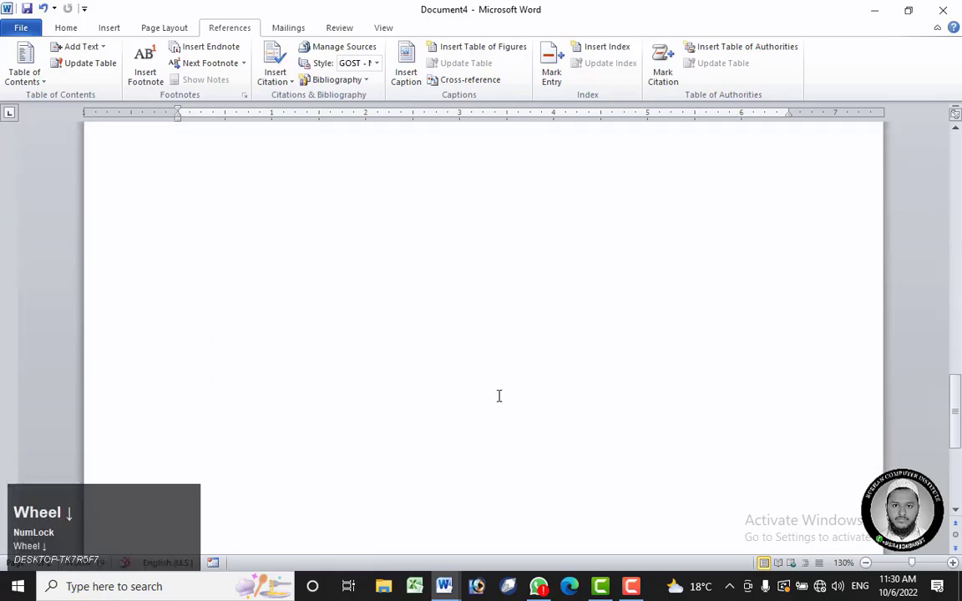
scroll(122, 294, "up", 3)
left_click(179, 230)
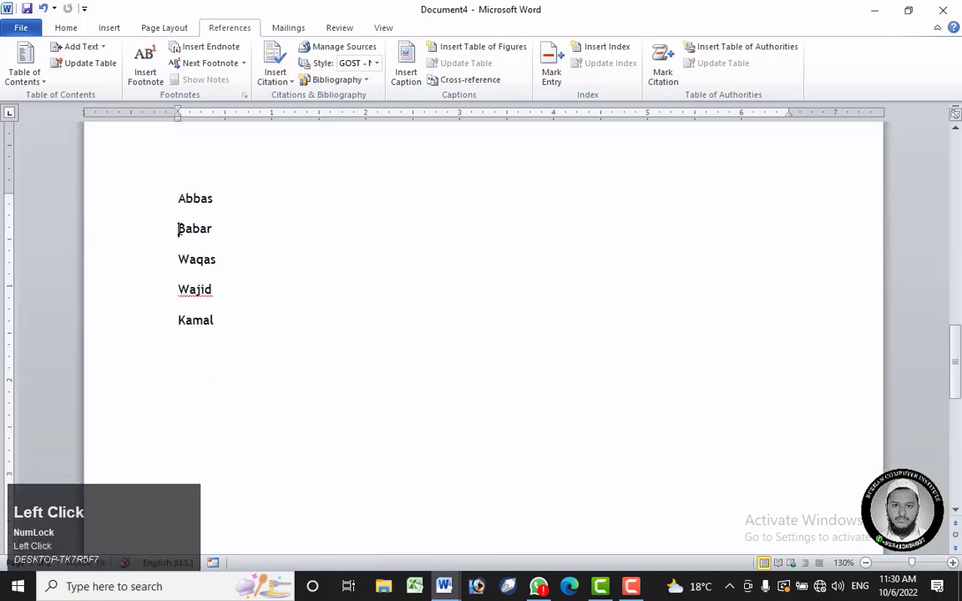
left_click(66, 28)
left_click(150, 28)
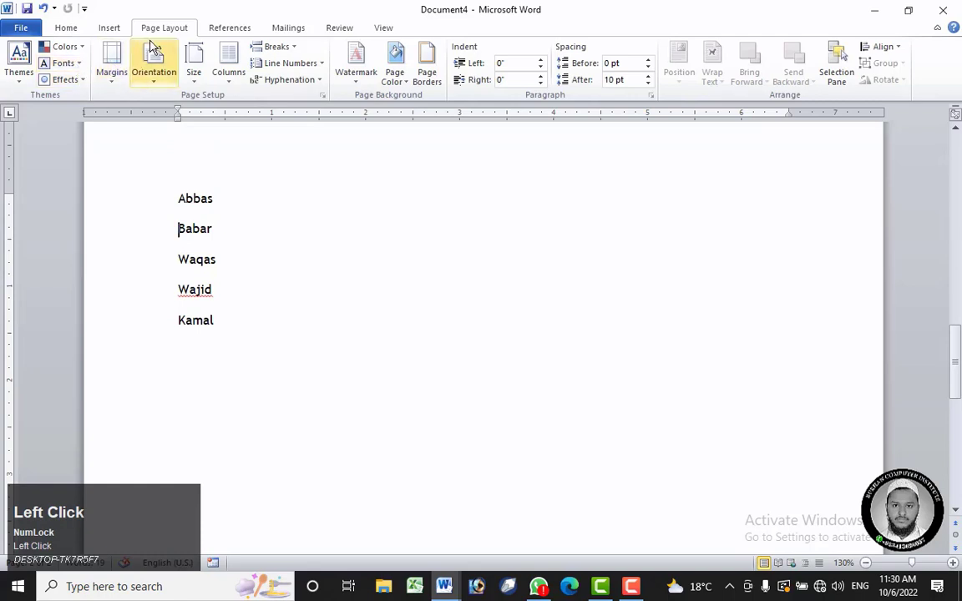
left_click(210, 30)
left_click(106, 29)
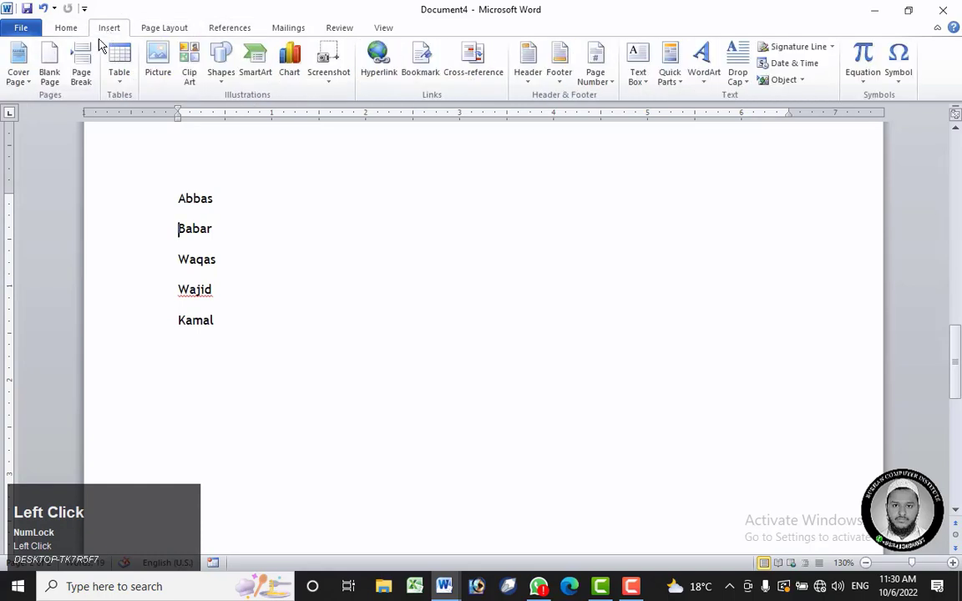
left_click(81, 65)
scroll(195, 330, "down", 5)
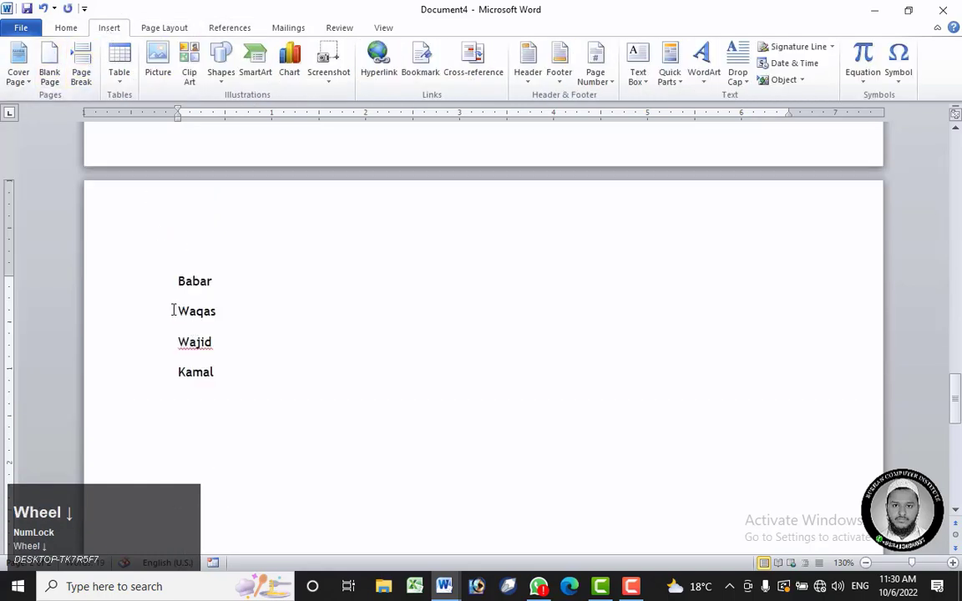
left_click(175, 310)
left_click(81, 65)
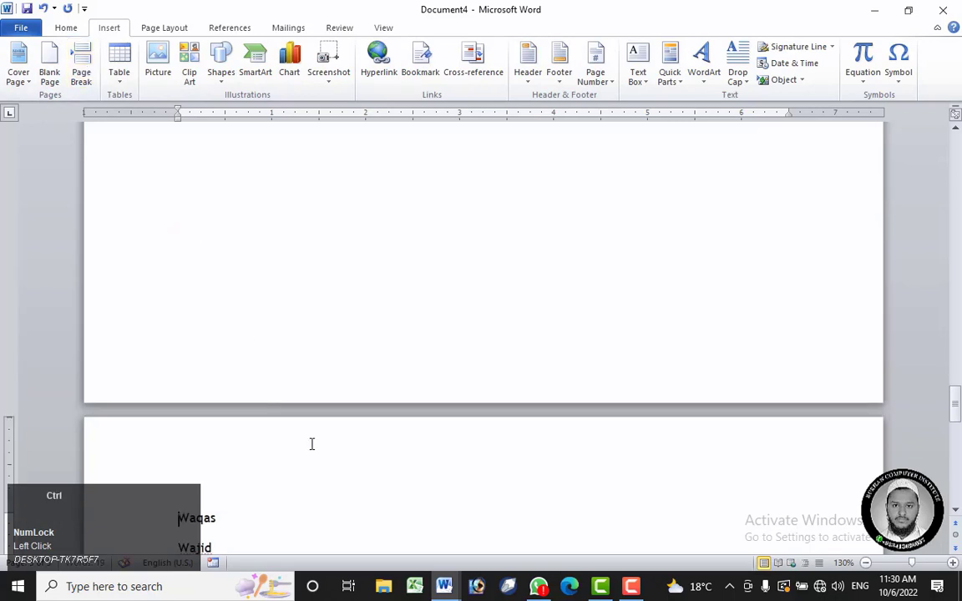
- Update the index on the first page to reflect the names' new page positions
scroll(312, 444, "down", 5, "ctrl")
scroll(316, 440, "up", 10)
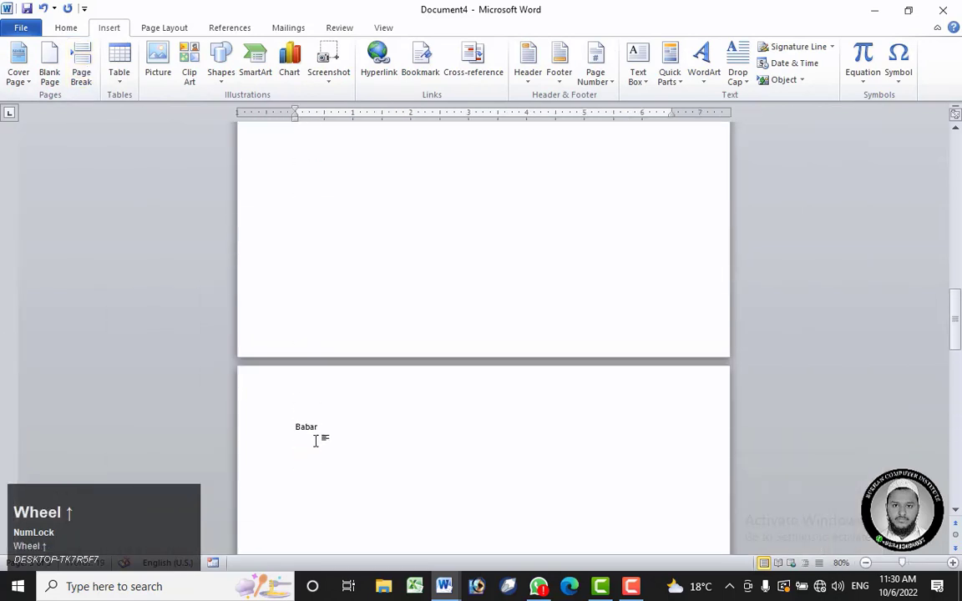
scroll(316, 440, "up", 15)
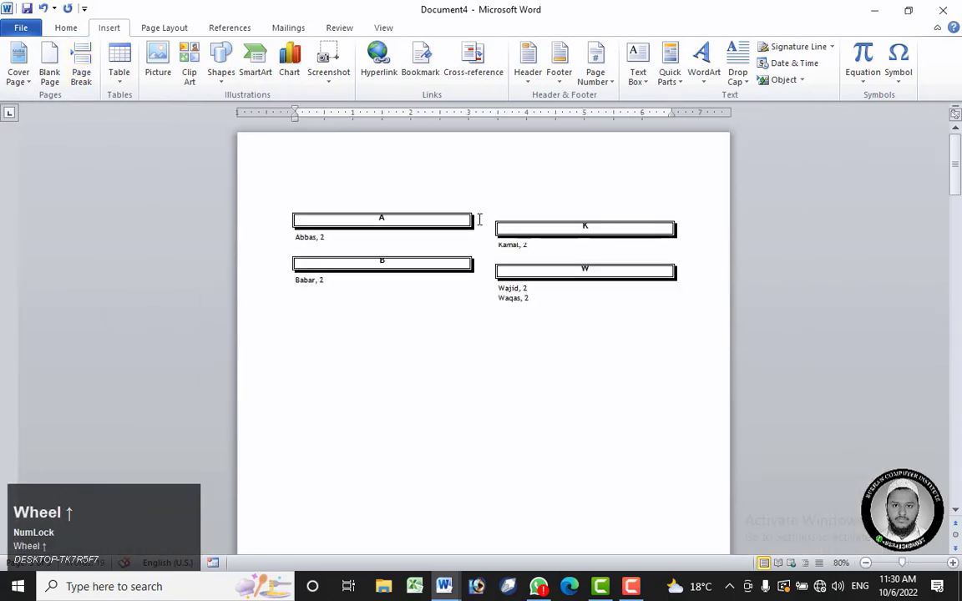
left_click(434, 218)
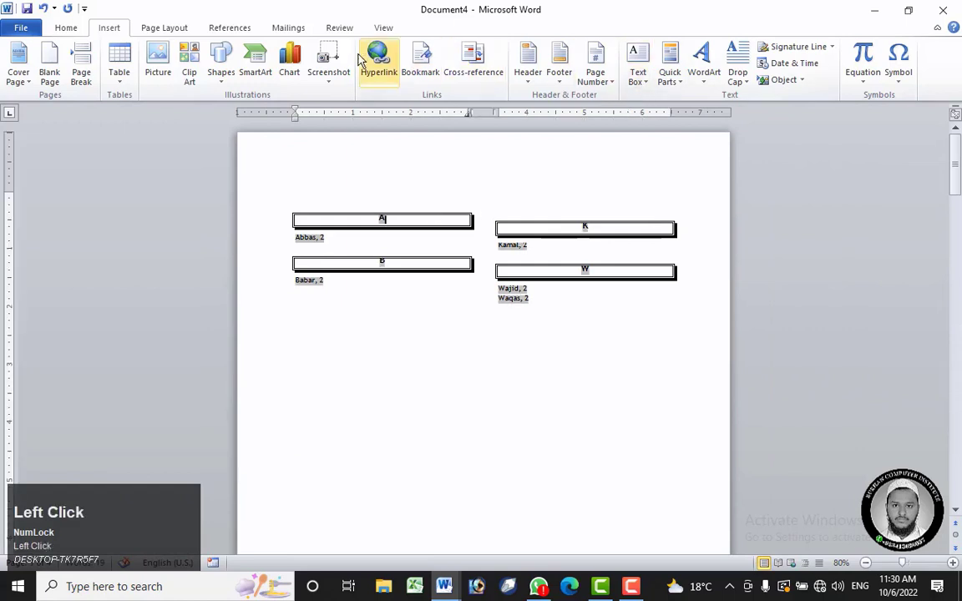
left_click(226, 27)
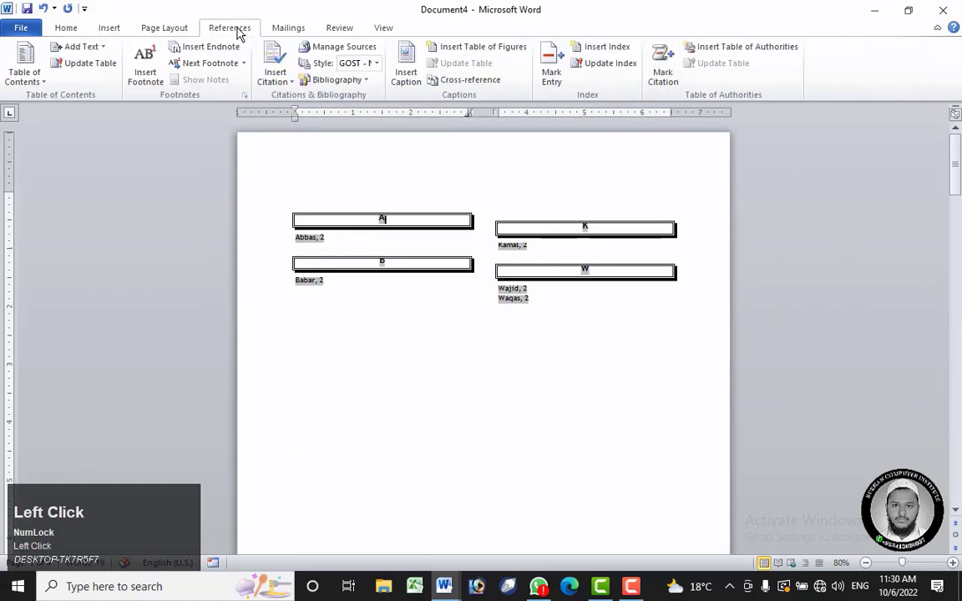
left_click(587, 70)
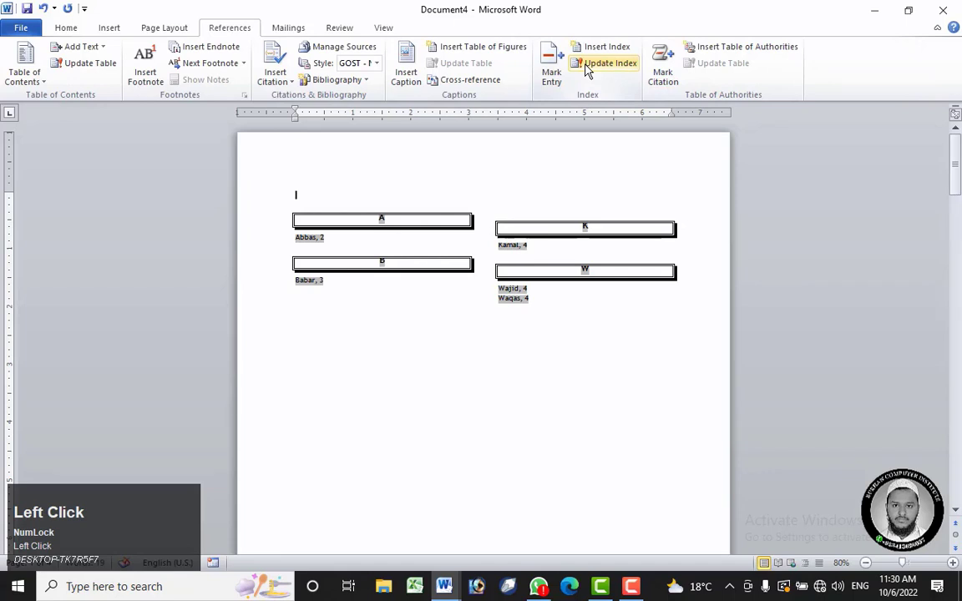
scroll(507, 288, "up", 5, "ctrl")
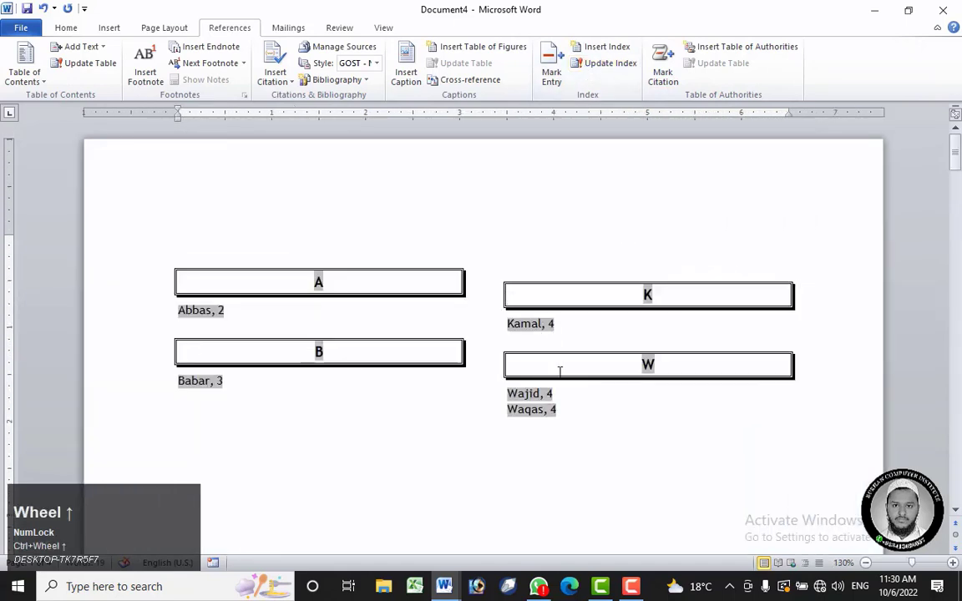
- Add another short name on a new line below the name on the third page
scroll(343, 372, "down", 5)
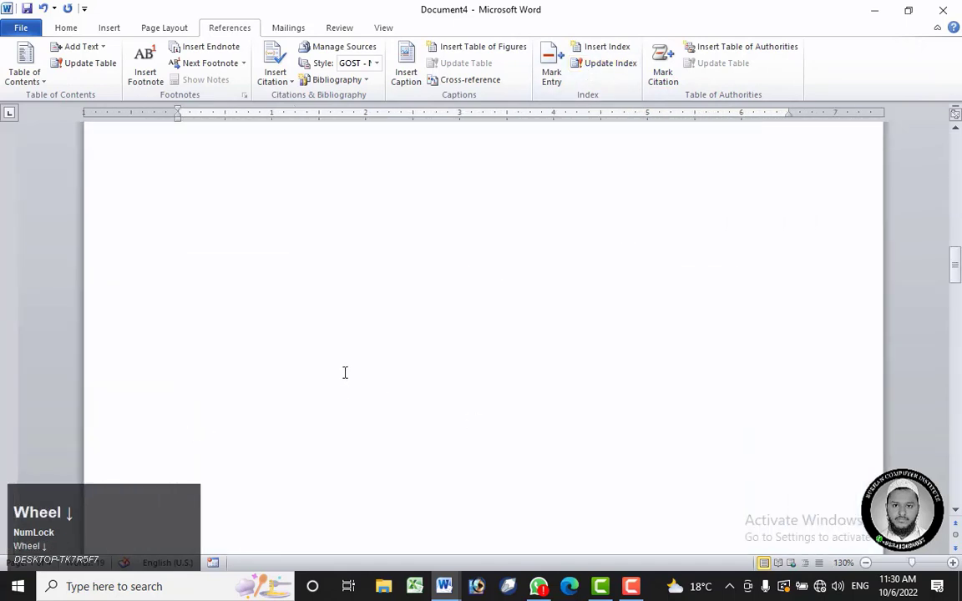
scroll(343, 373, "down", 2)
scroll(343, 373, "up", 1)
scroll(344, 372, "down", 5, "ctrl")
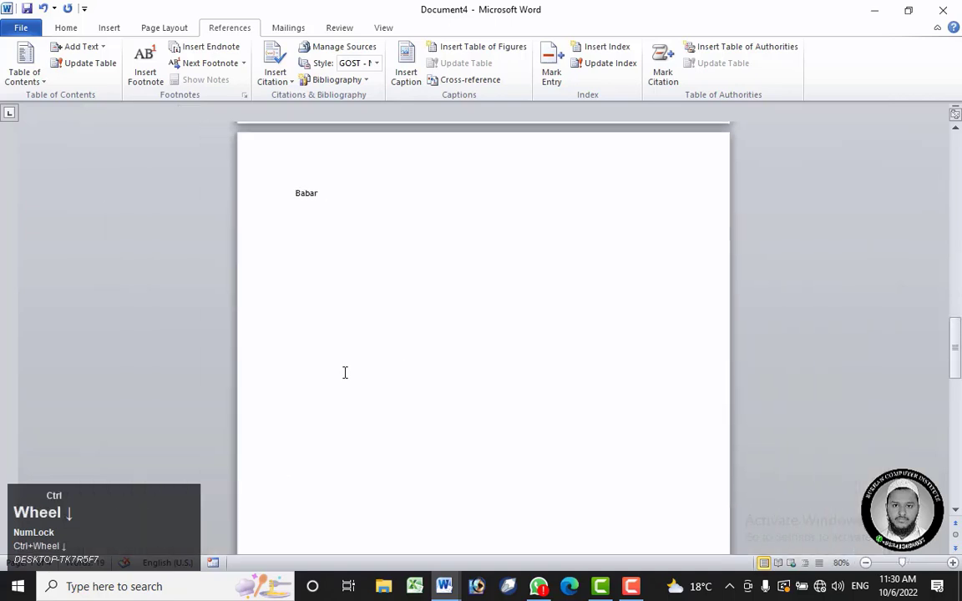
left_click(344, 207)
key("Return")
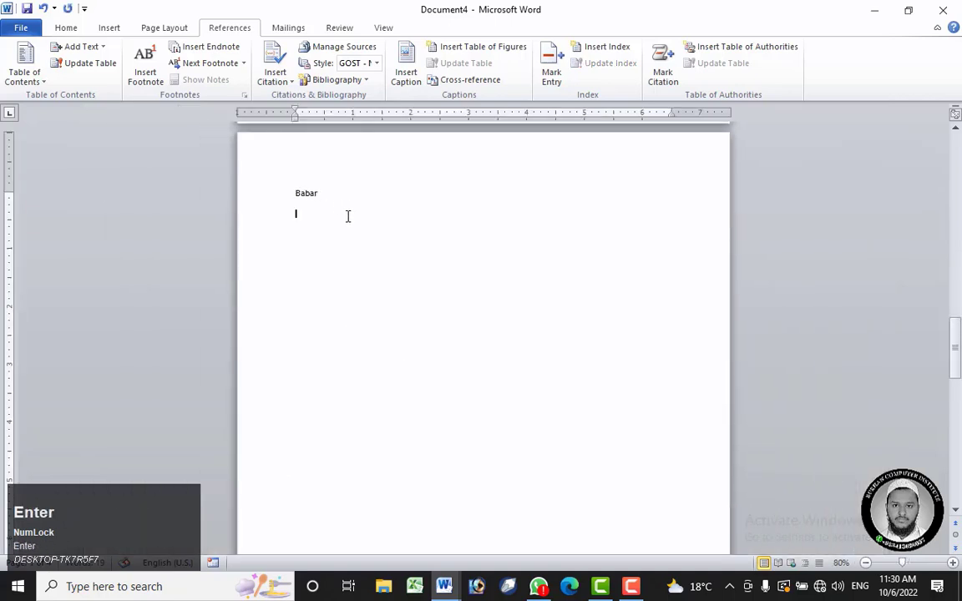
type("Babo")
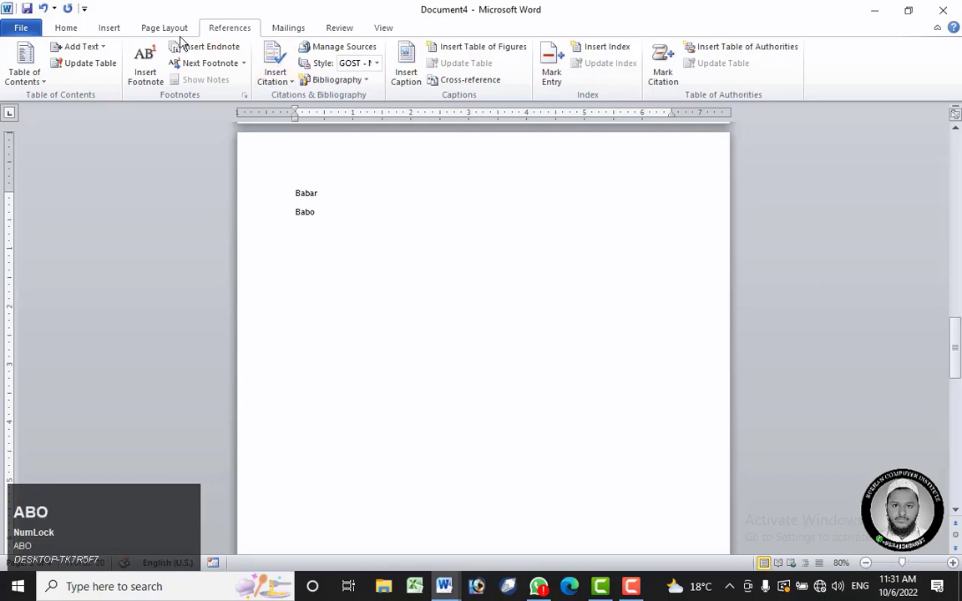
- Show the formatting marks and examine the index entry field beside the added name
left_click(66, 27)
left_click(516, 52)
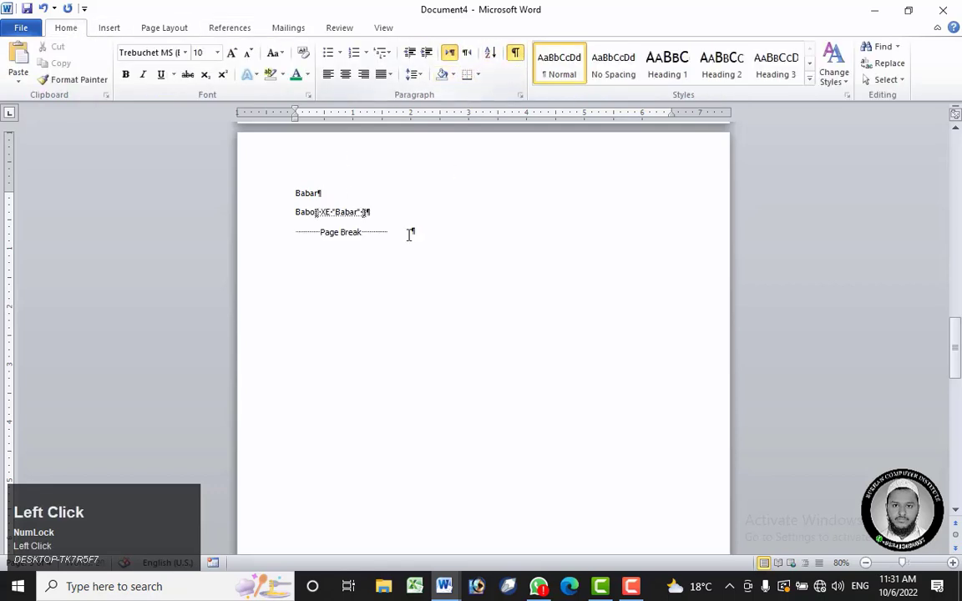
left_click(337, 213)
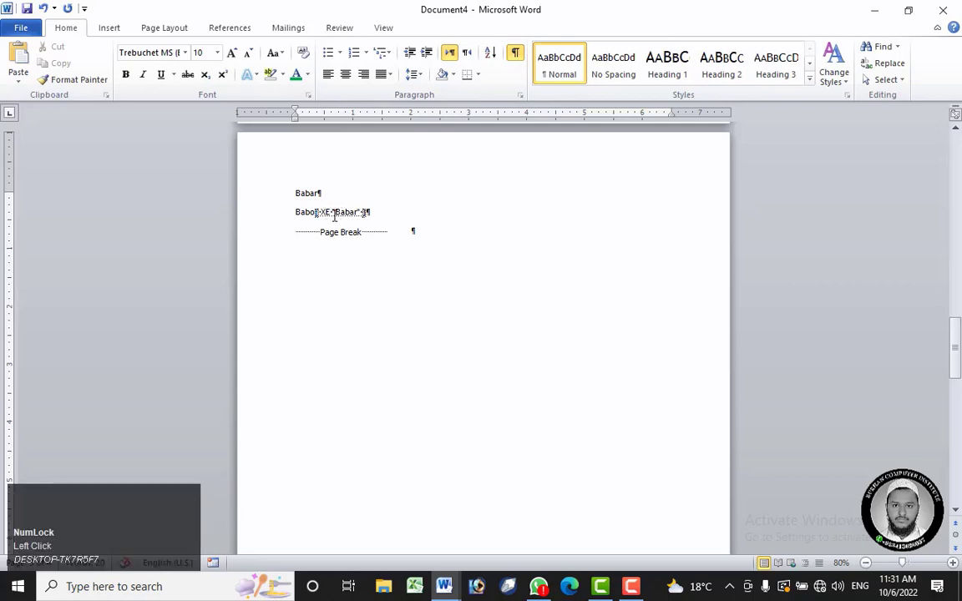
- Undo the added line and name on the third page, and hide the formatting marks
key("ctrl+z")
key("ctrl+z")
key("ctrl+z")
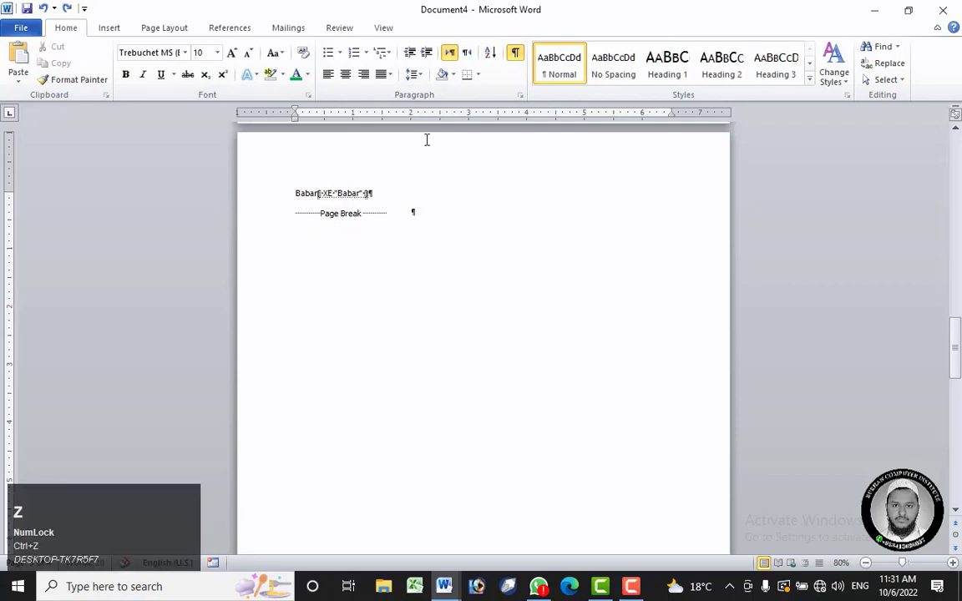
left_click(515, 52)
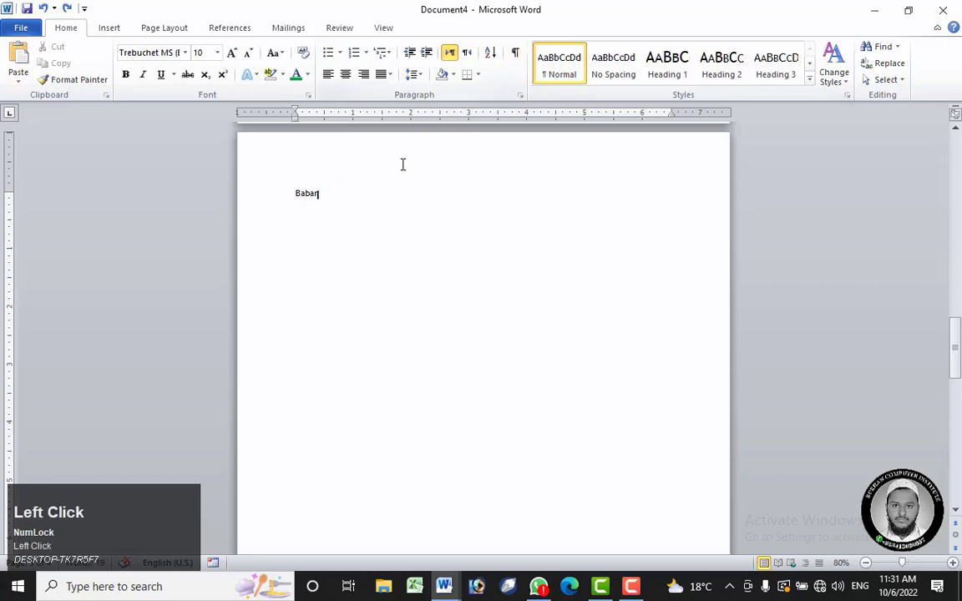
- Show the formatting marks and add a second short name on a new line below the name on the third page
key("Return")
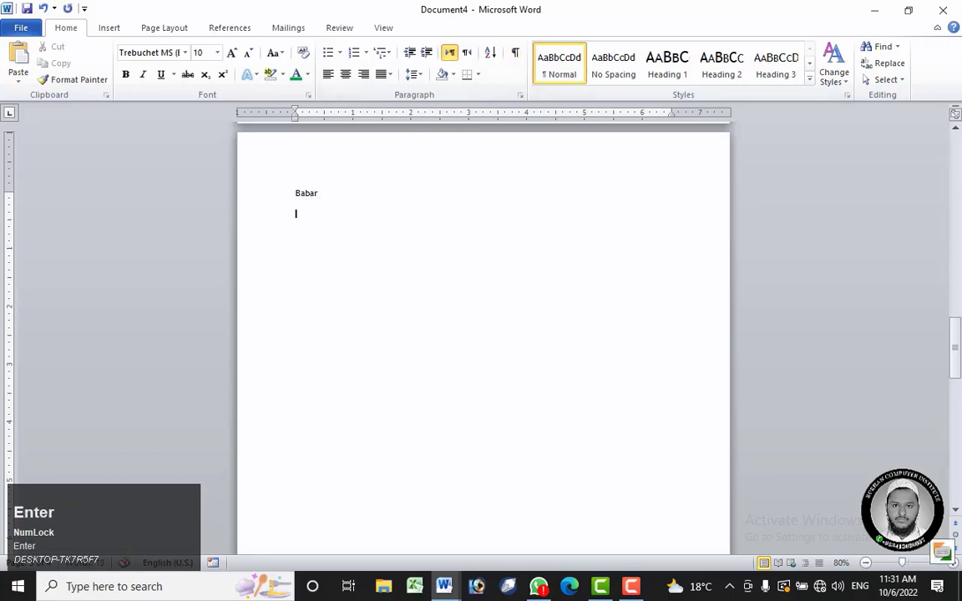
key("ctrl+z")
left_click(518, 55)
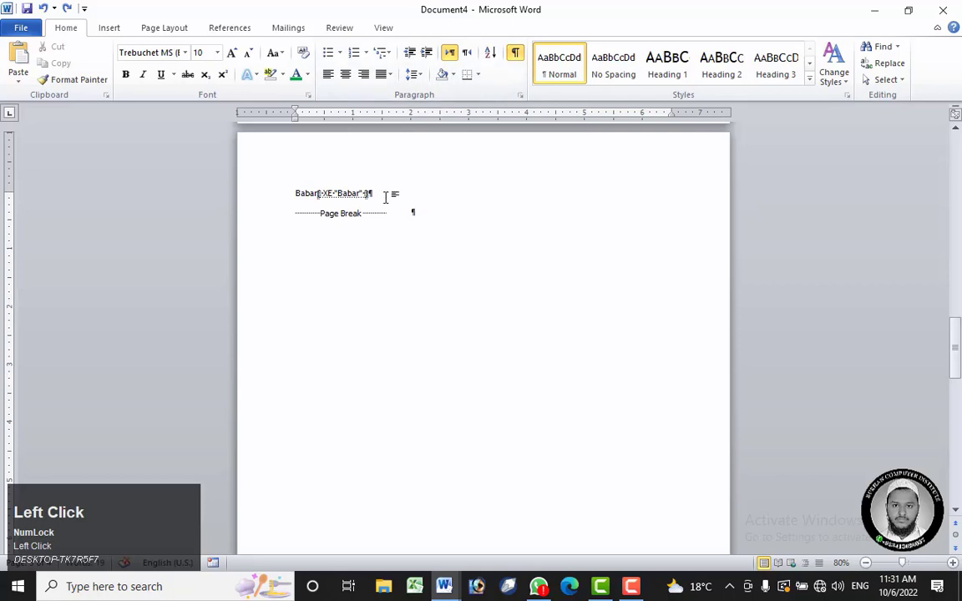
key("Return")
type("Bab")
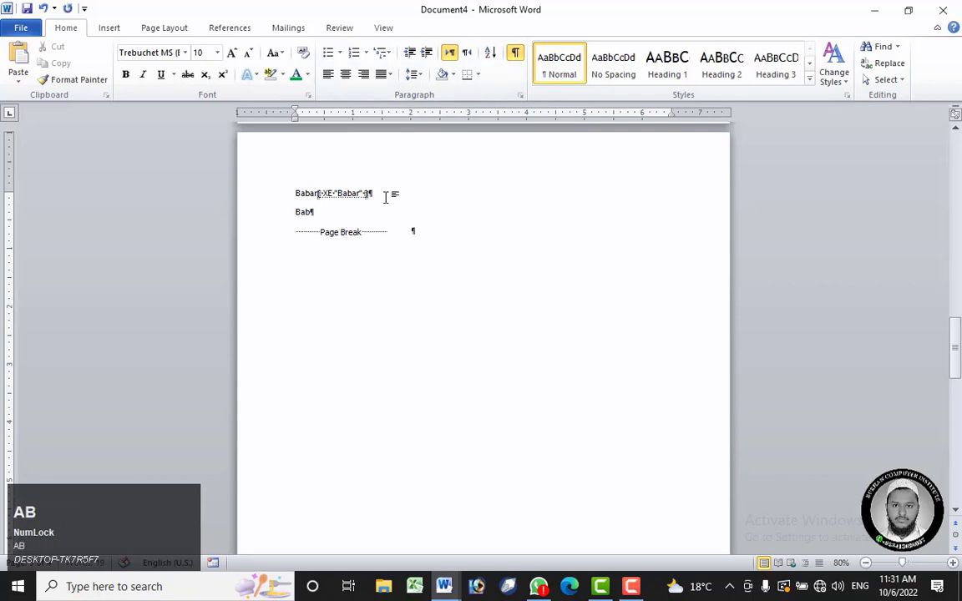
type("ar")
- Mark the added name on the third page as a main index entry for the current page
double_click(305, 213)
left_click(230, 28)
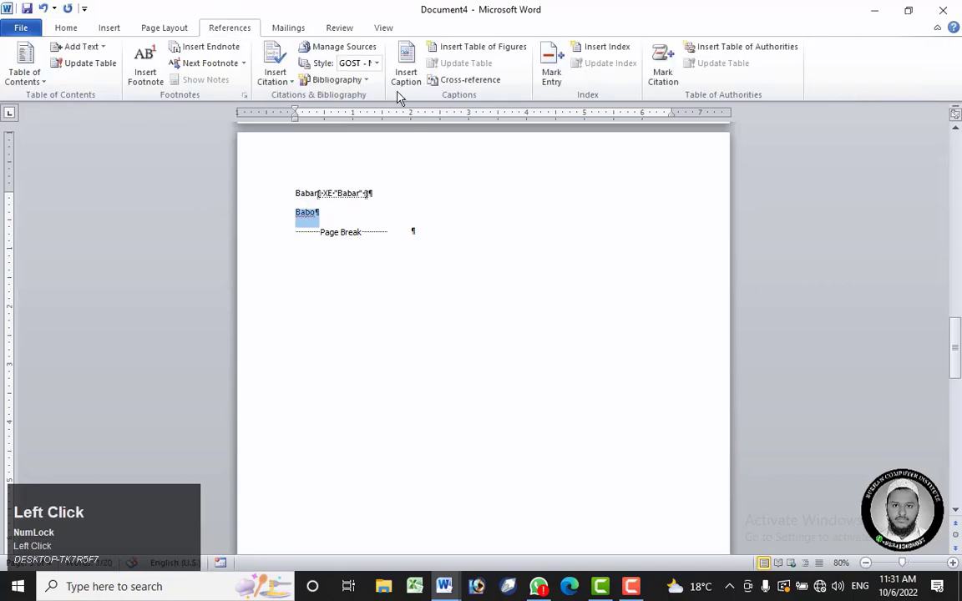
left_click(551, 73)
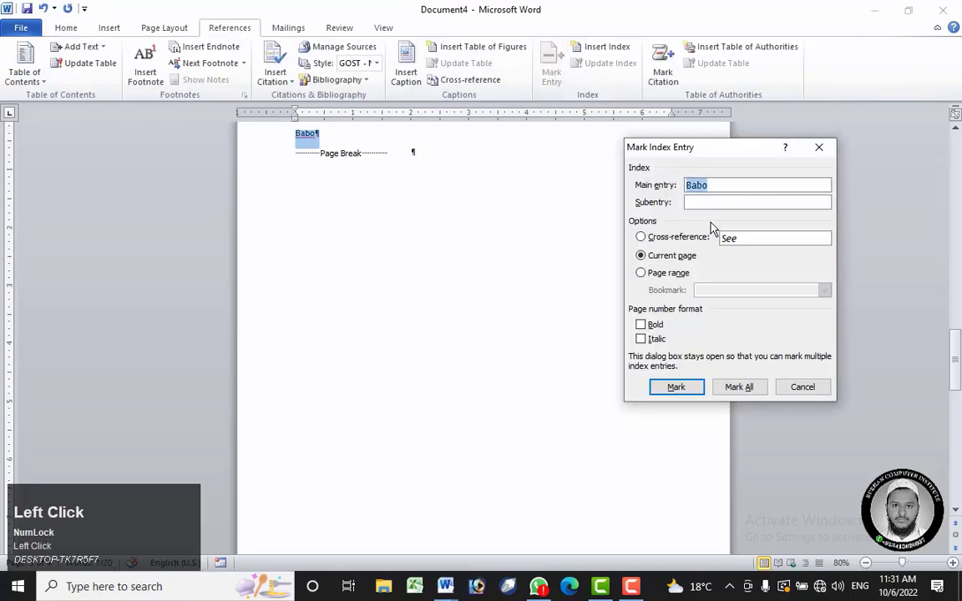
left_click(678, 386)
left_click(799, 386)
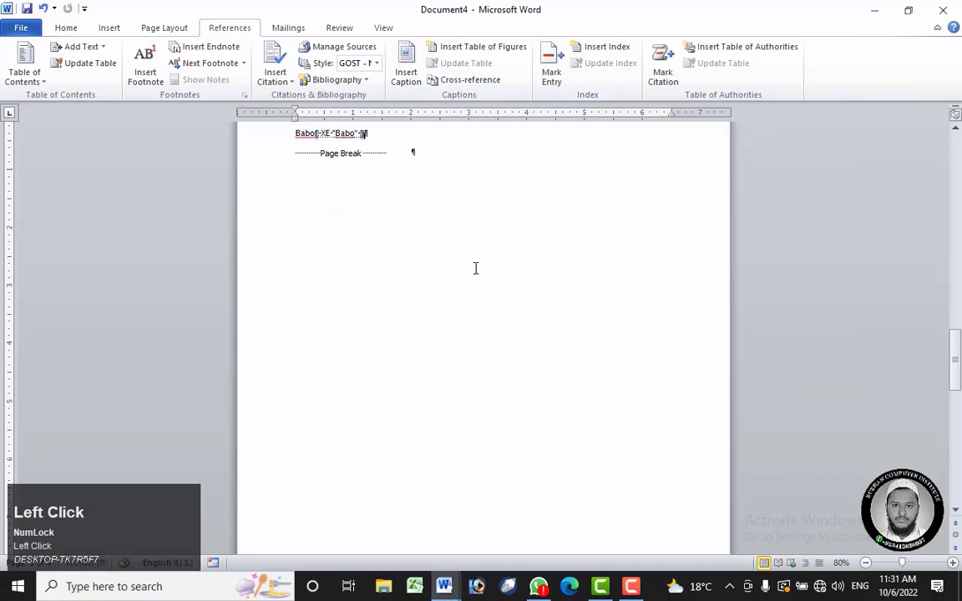
- Hide the formatting marks and update the index on the first page to include the added name
scroll(433, 209, "up", 3)
left_click(66, 28)
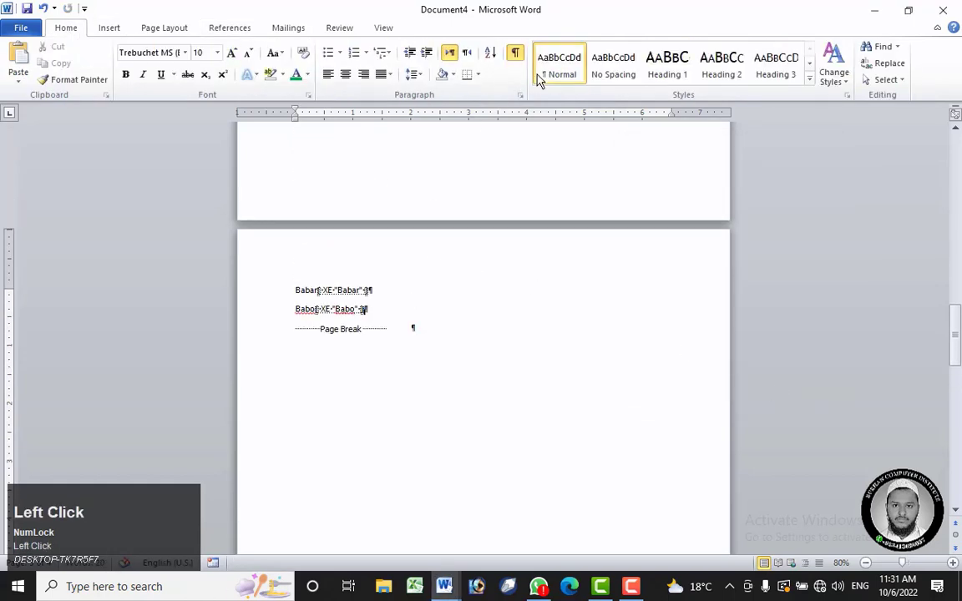
left_click(518, 52)
left_click_drag(955, 333, 953, 100)
left_click(453, 225)
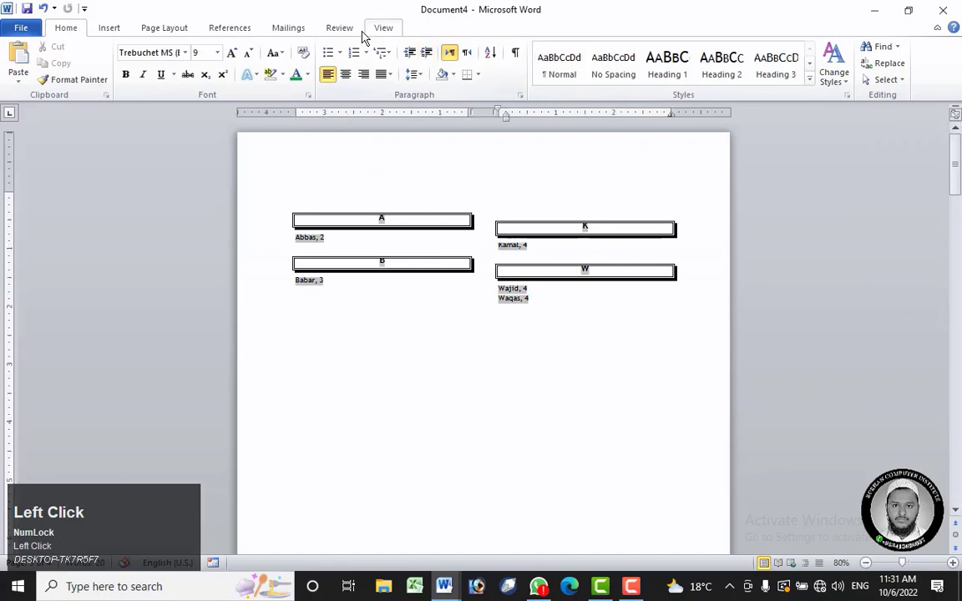
left_click(230, 28)
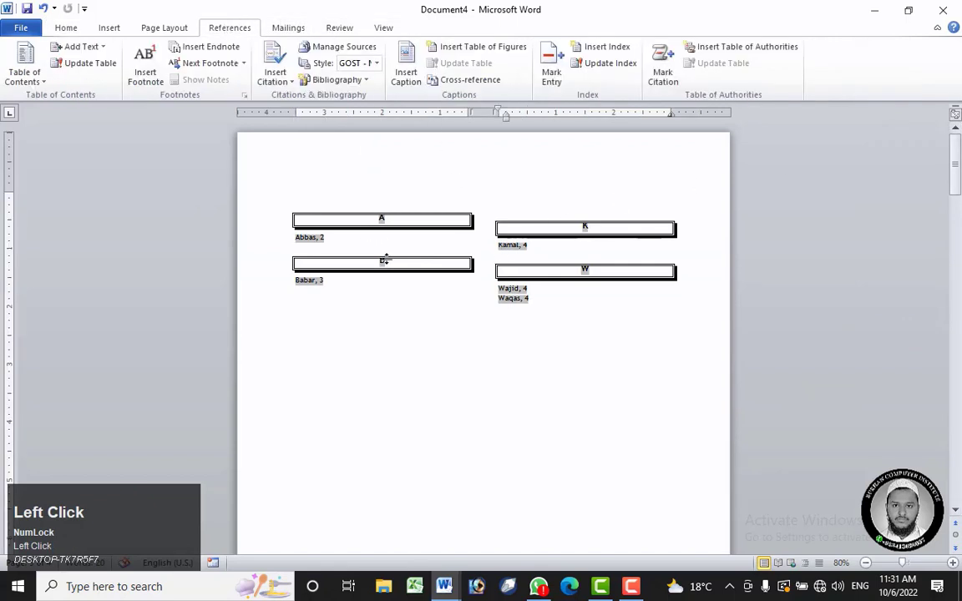
left_click(601, 64)
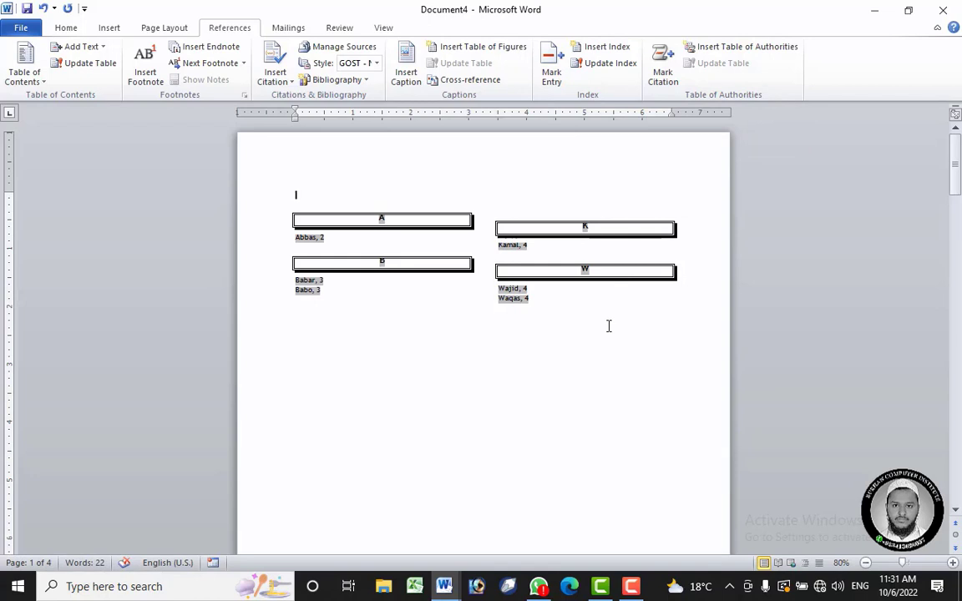
- Create a new blank document and insert a page break to start a second page
key("ctrl+n")
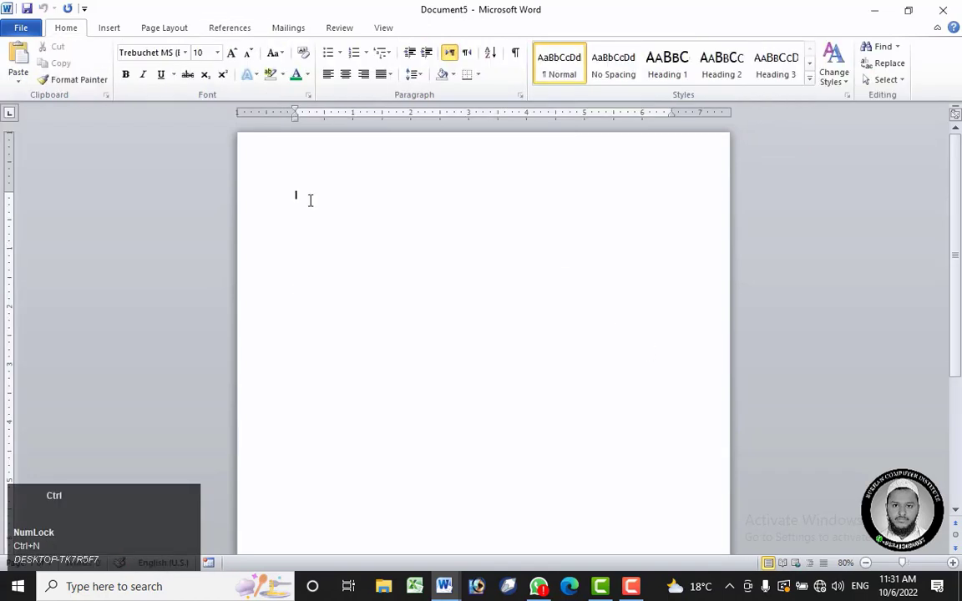
key("ctrl+Return")
scroll(395, 286, "down", 2, "ctrl")
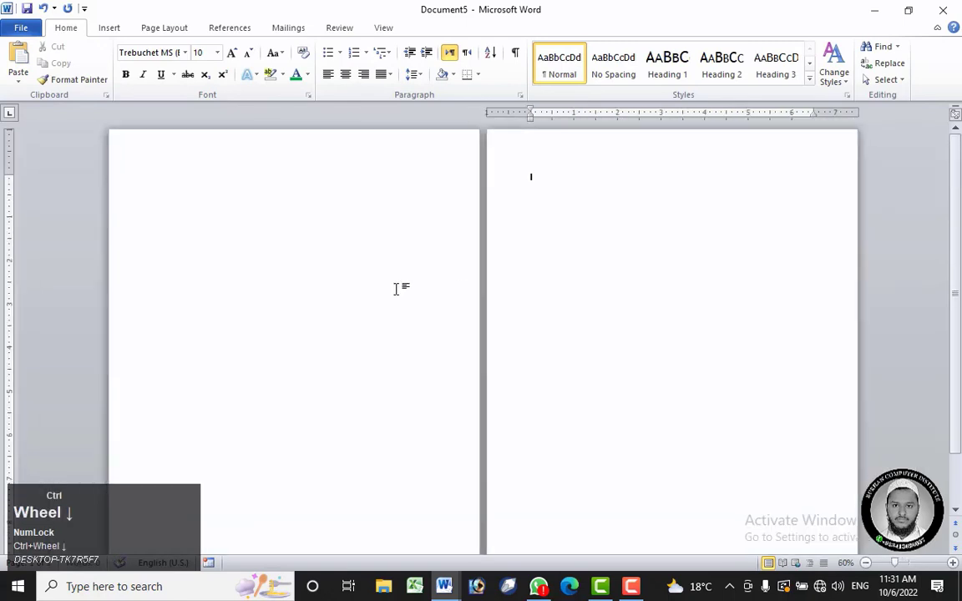
- Enter three short names on separate lines on the second page
key("shift")
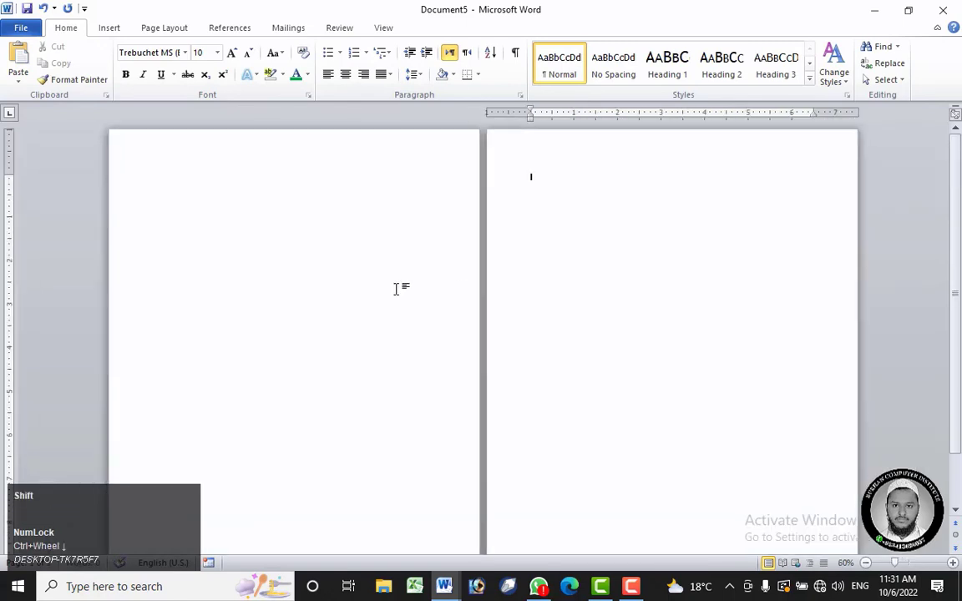
type("Abb")
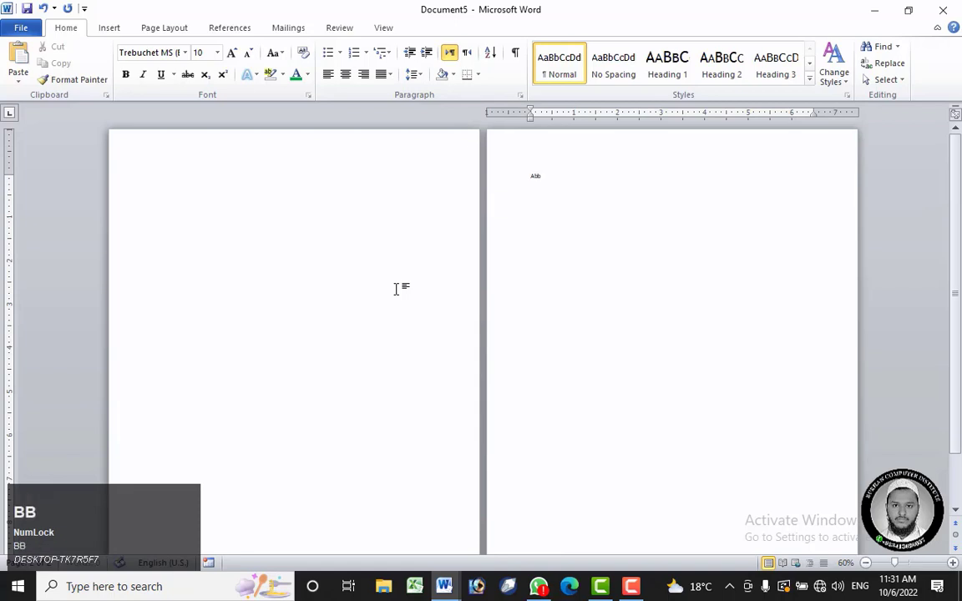
type("as")
key("Return")
type("Babar")
key("Return")
type("Kamal")
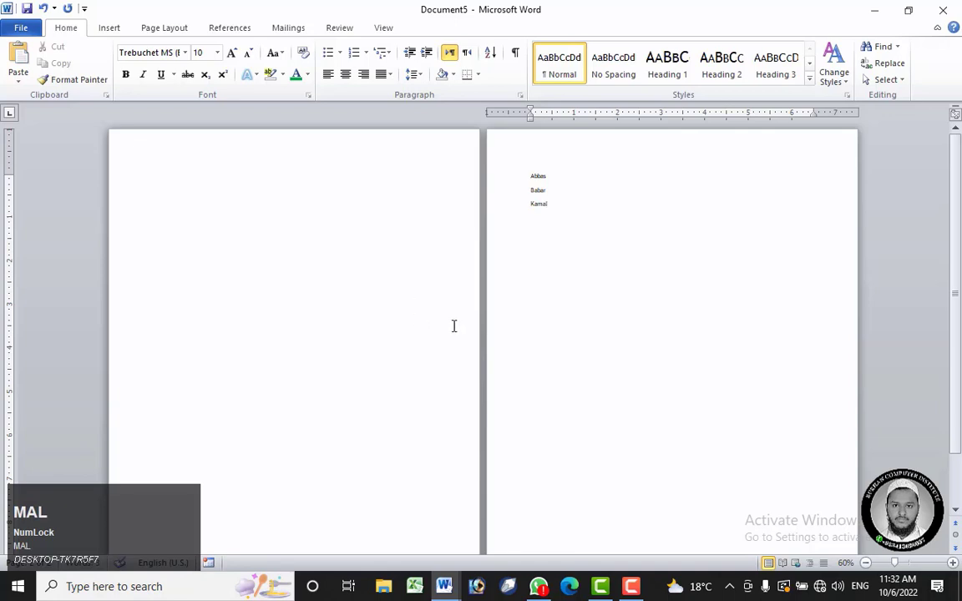
- Mark the first name on the second page as a citation in the Cases category
scroll(465, 330, "up", 5)
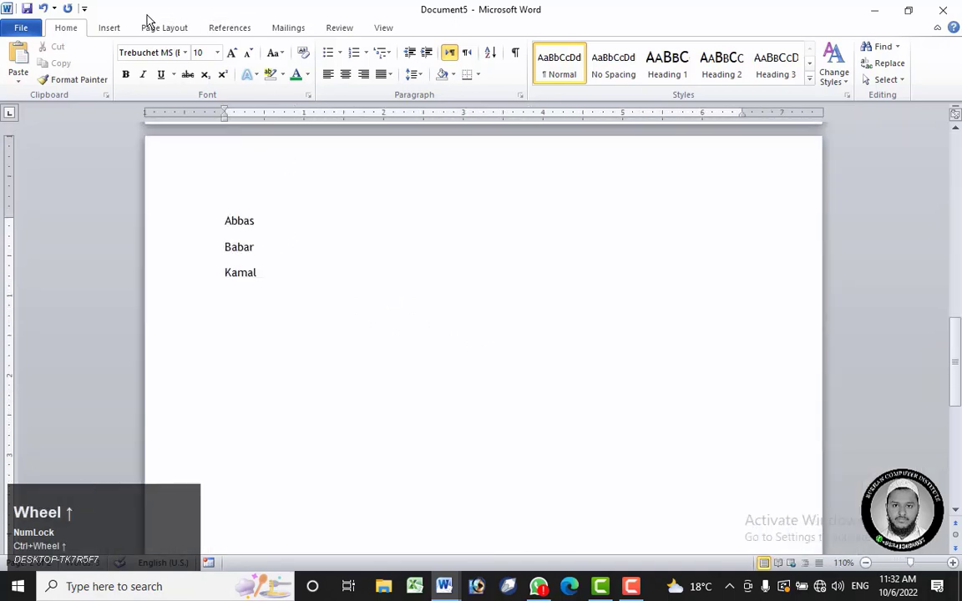
left_click(162, 28)
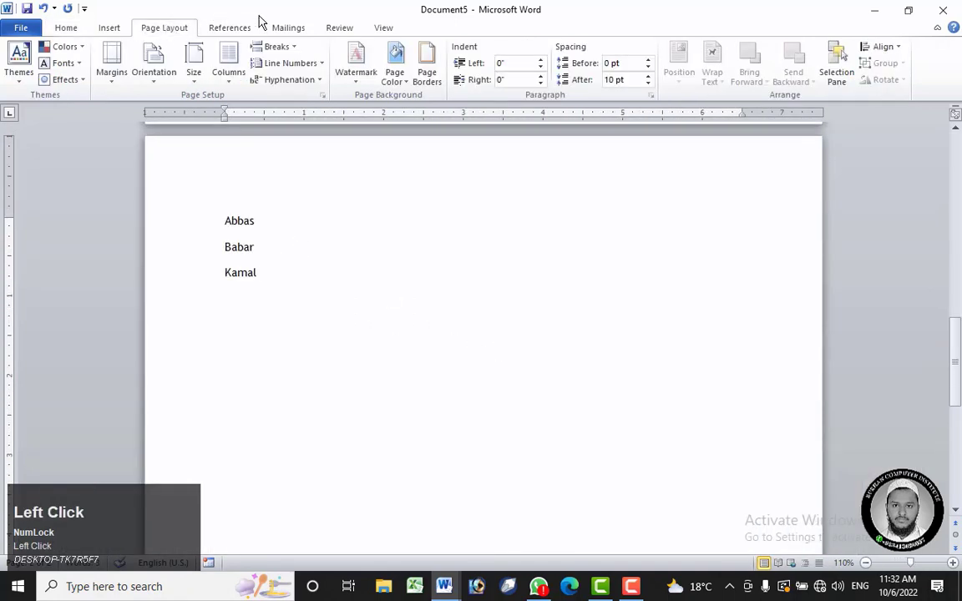
left_click(327, 30)
left_click(302, 27)
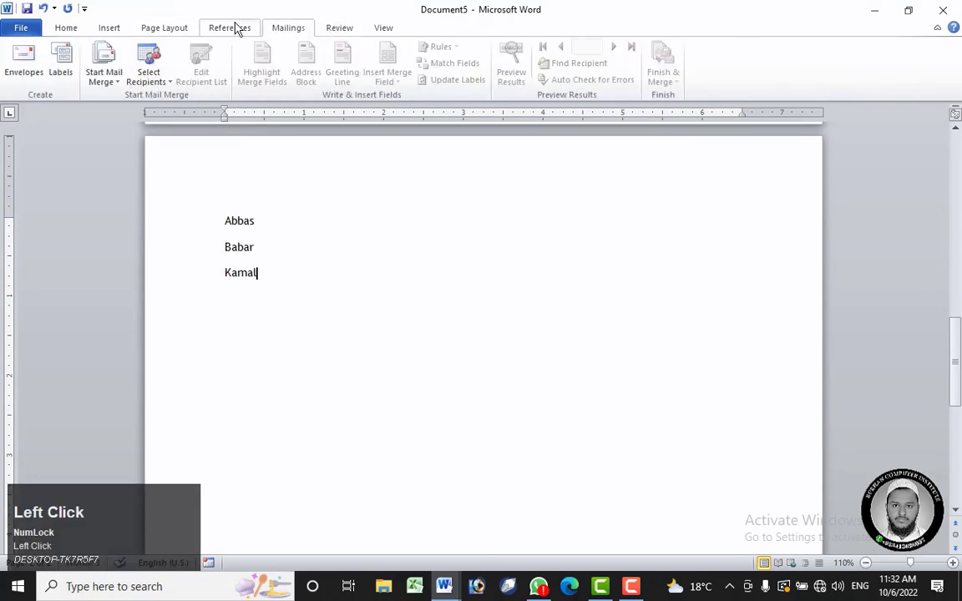
left_click(236, 27)
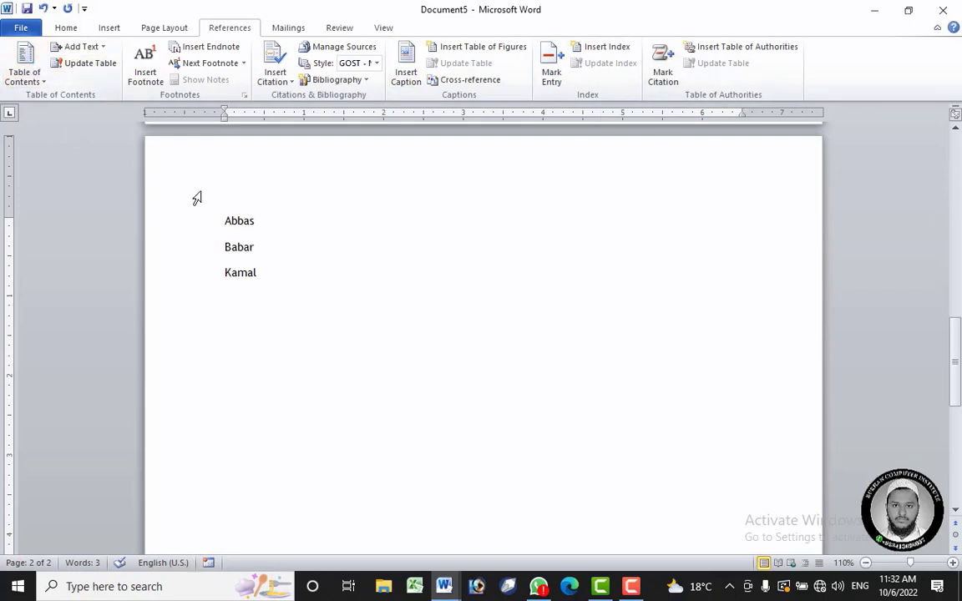
left_click_drag(265, 216, 226, 218)
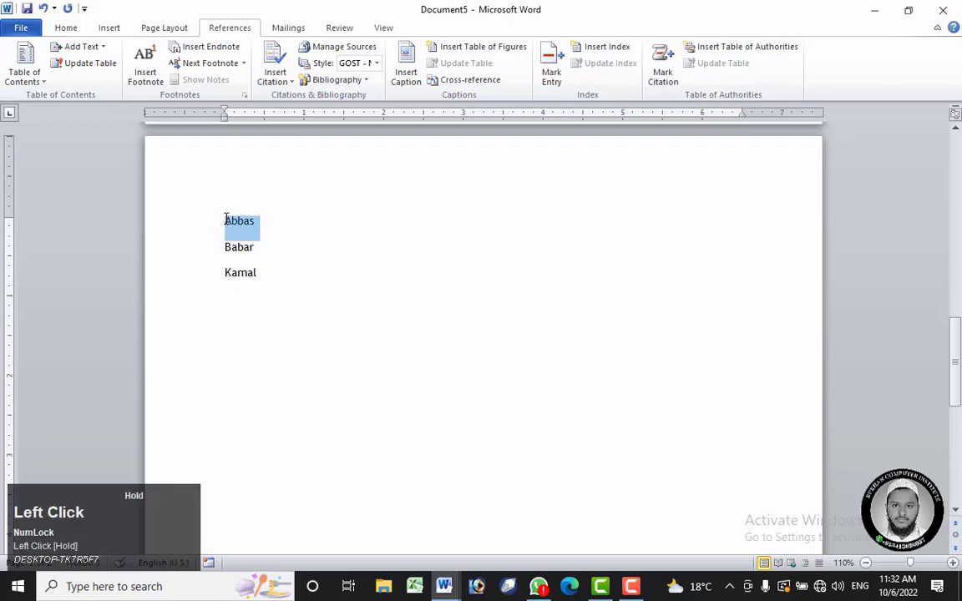
left_click(660, 74)
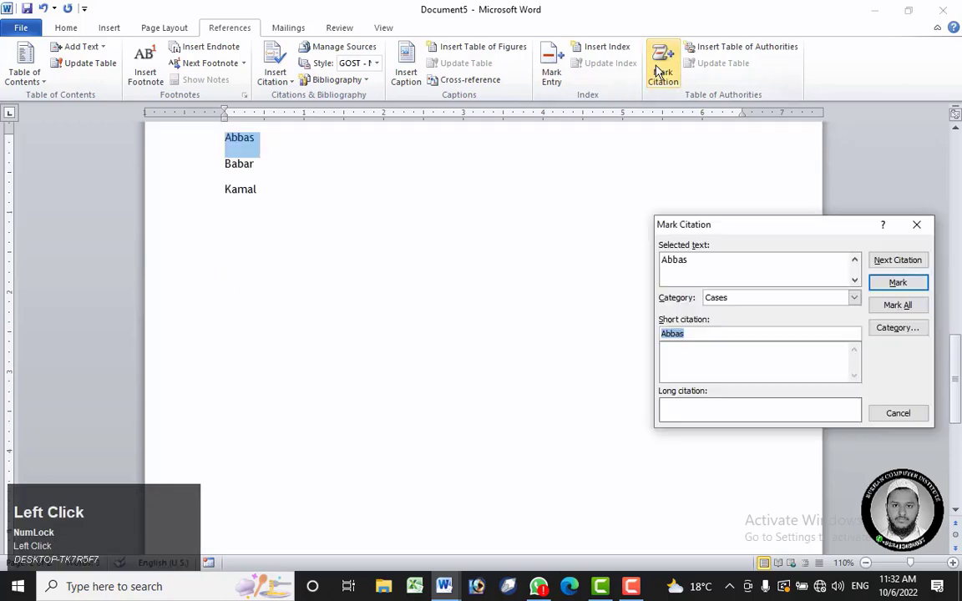
left_click(897, 282)
- Mark the second and third names as citations in the Cases category and finish marking
left_click(243, 156)
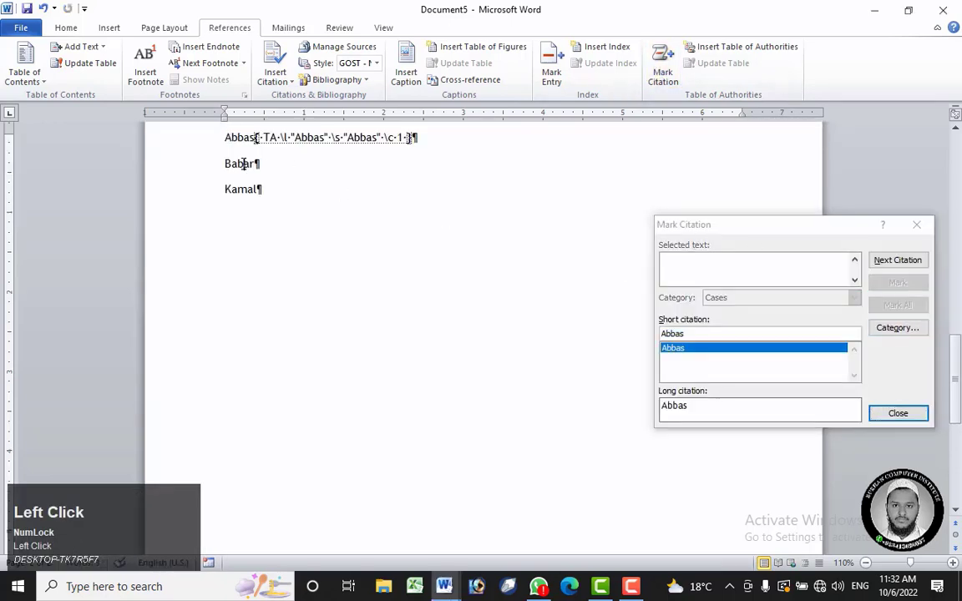
double_click(243, 164)
left_click(898, 283)
left_click(249, 195)
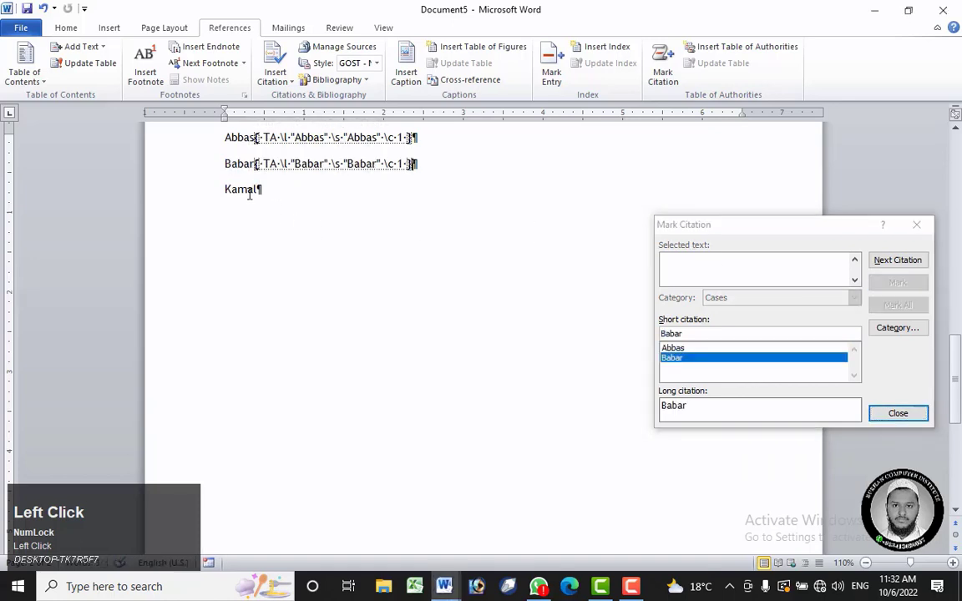
double_click(249, 192)
left_click(897, 282)
left_click(897, 414)
- Insert a table of authorities before the first page's page break, covering all categories, with the From template format and a solid-line tab leader
scroll(492, 334, "up", 1)
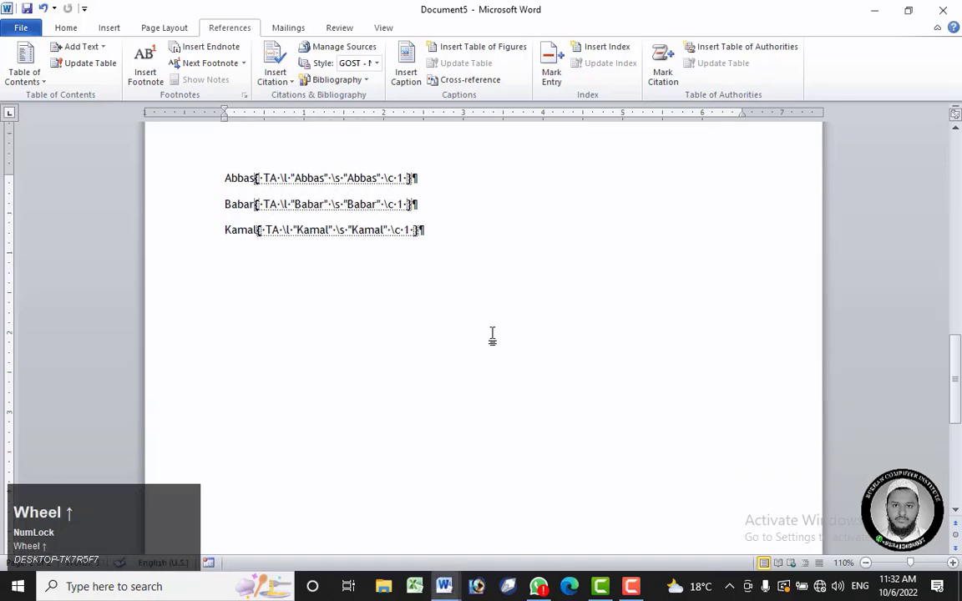
scroll(491, 335, "up", 5)
left_click(237, 227)
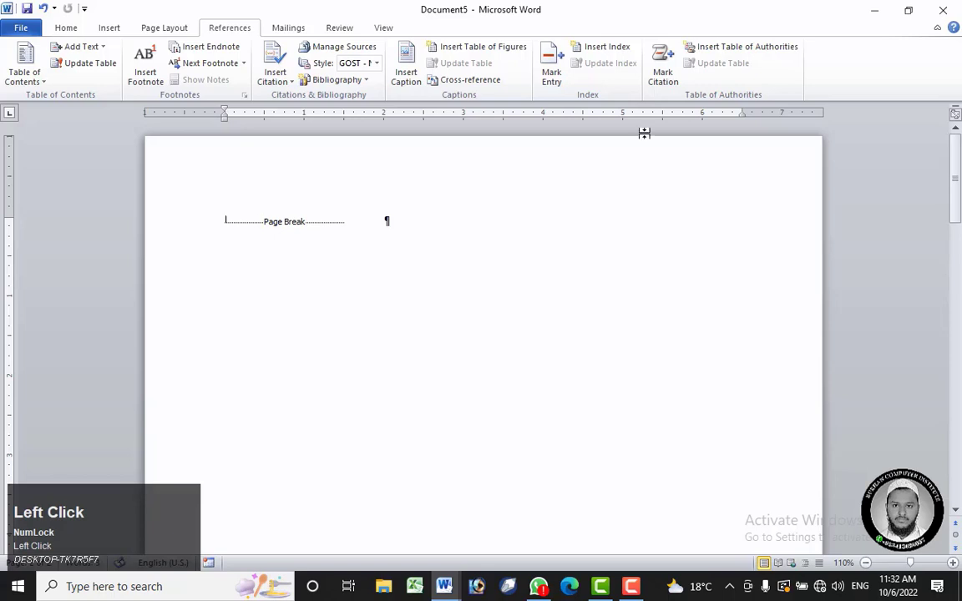
left_click(718, 46)
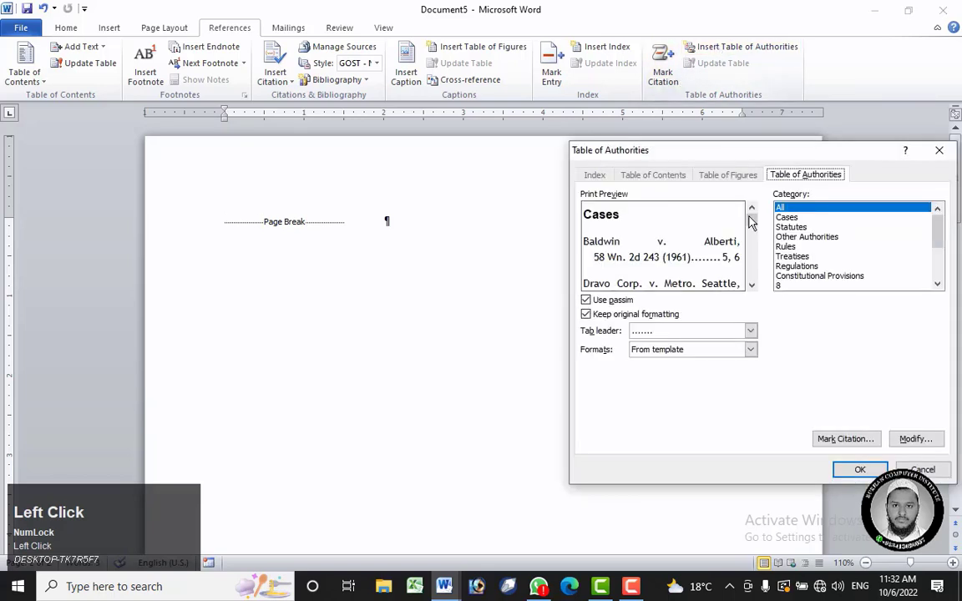
left_click(691, 350)
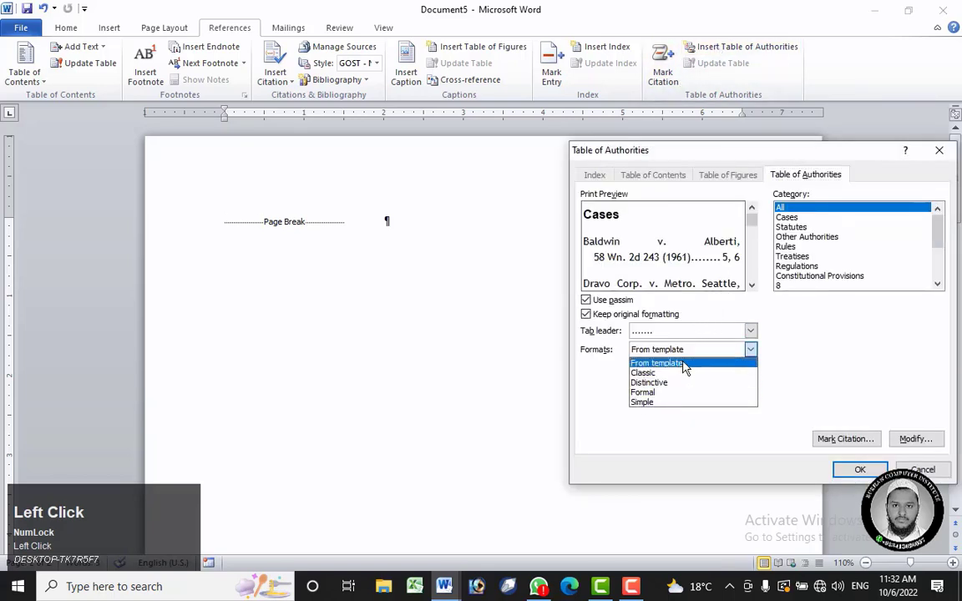
left_click(660, 393)
left_click(683, 353)
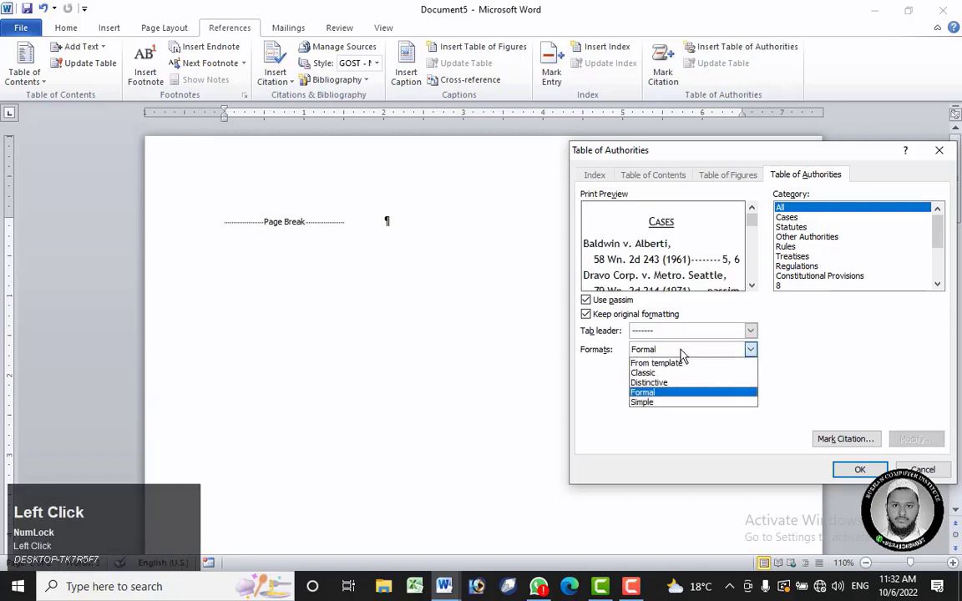
left_click(682, 363)
left_click(676, 332)
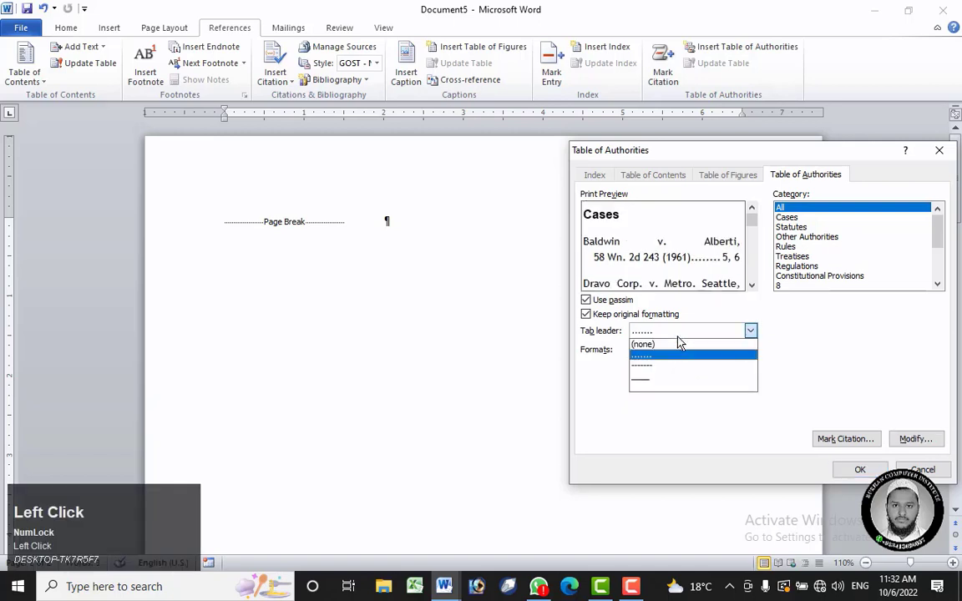
left_click(663, 381)
left_click(845, 468)
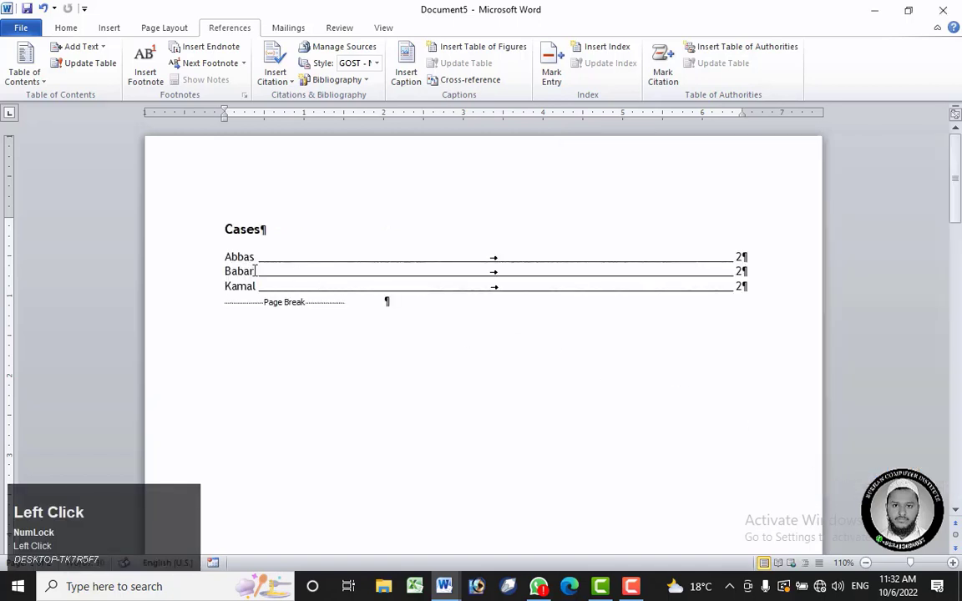
- Hide the formatting marks around the table of authorities and return to the reference tools
left_click(66, 28)
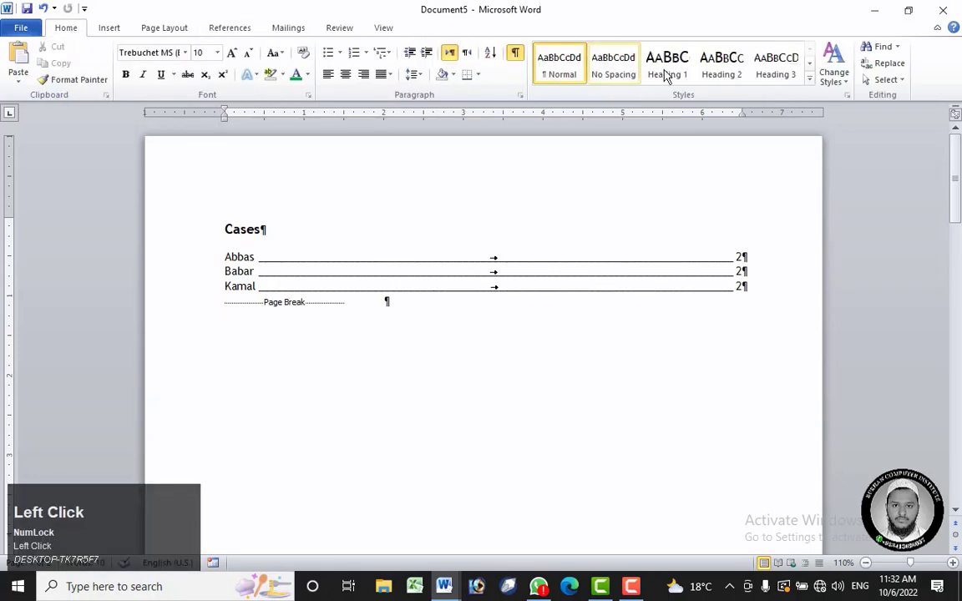
left_click(516, 55)
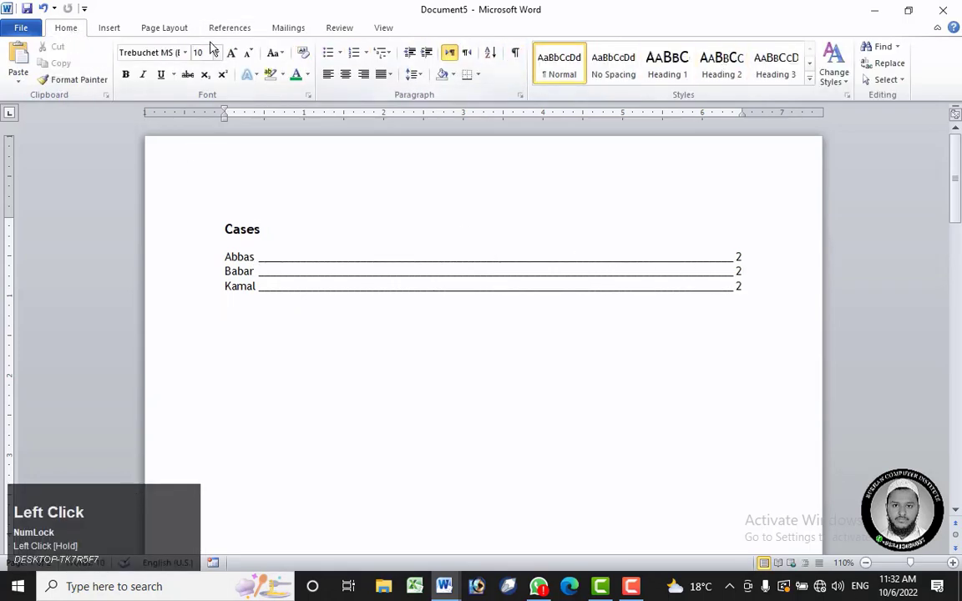
left_click(232, 28)
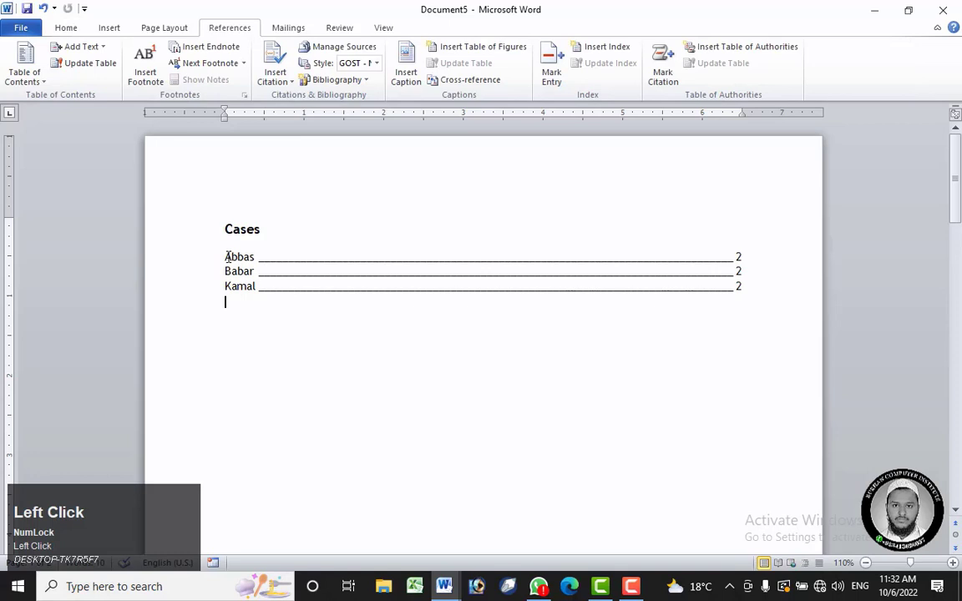